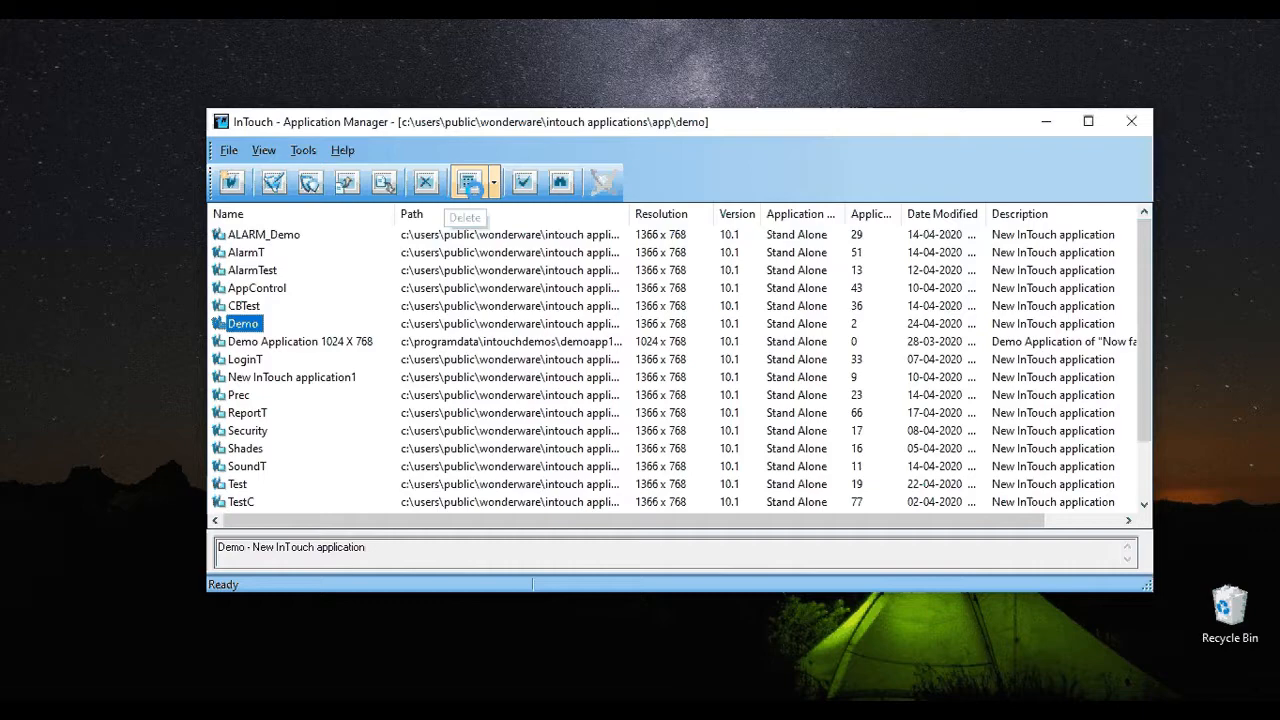
left_click(241, 307)
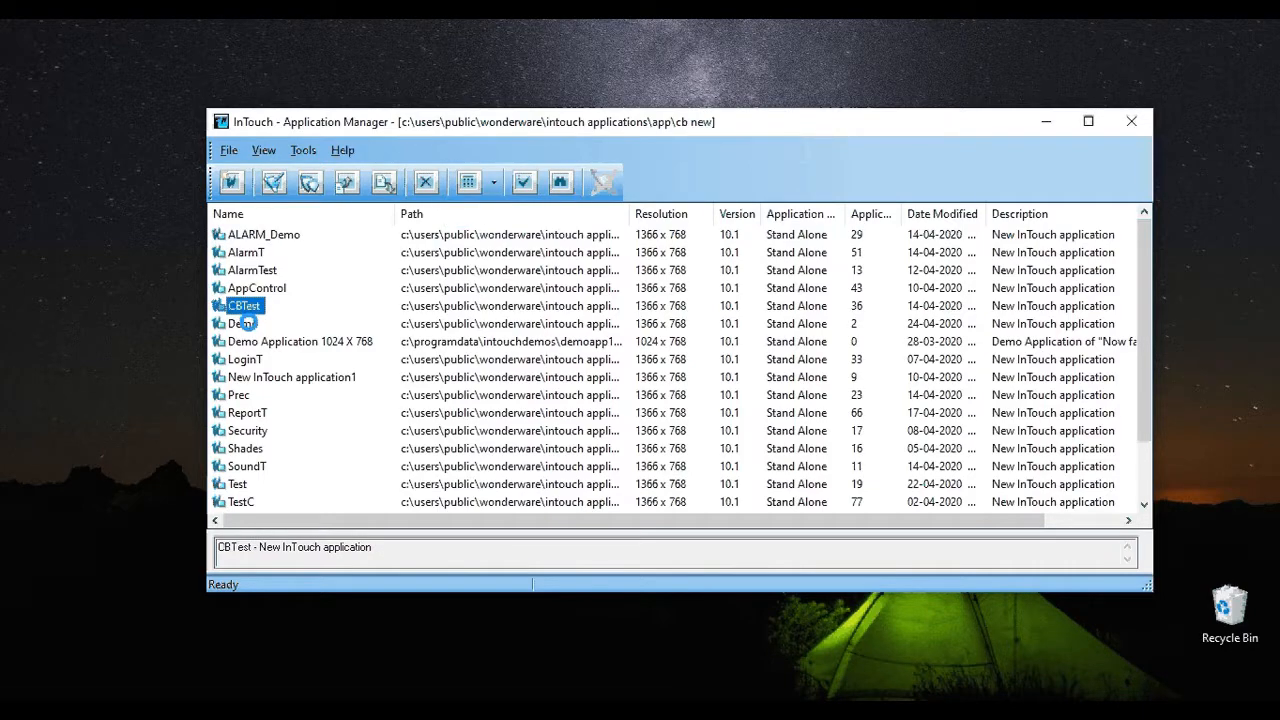
left_click(245, 323)
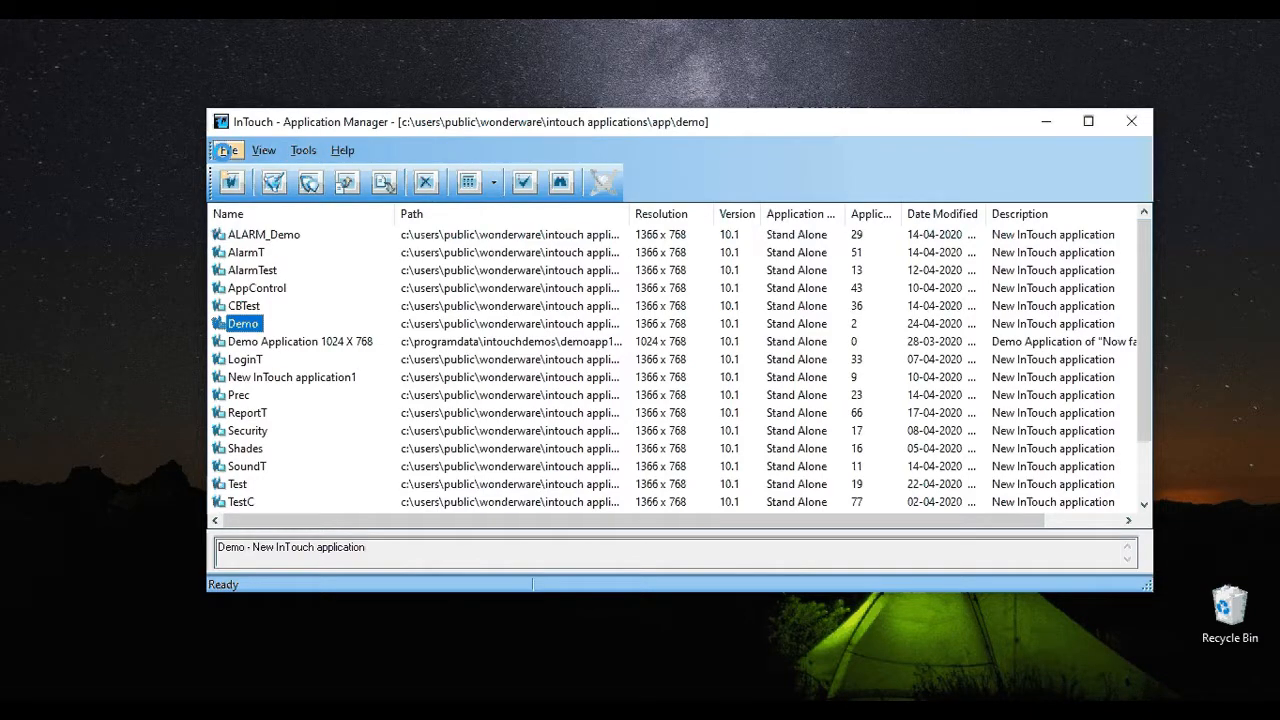
Start a new InTouch application in the default base path with Introduction as its directory.
left_click(224, 151)
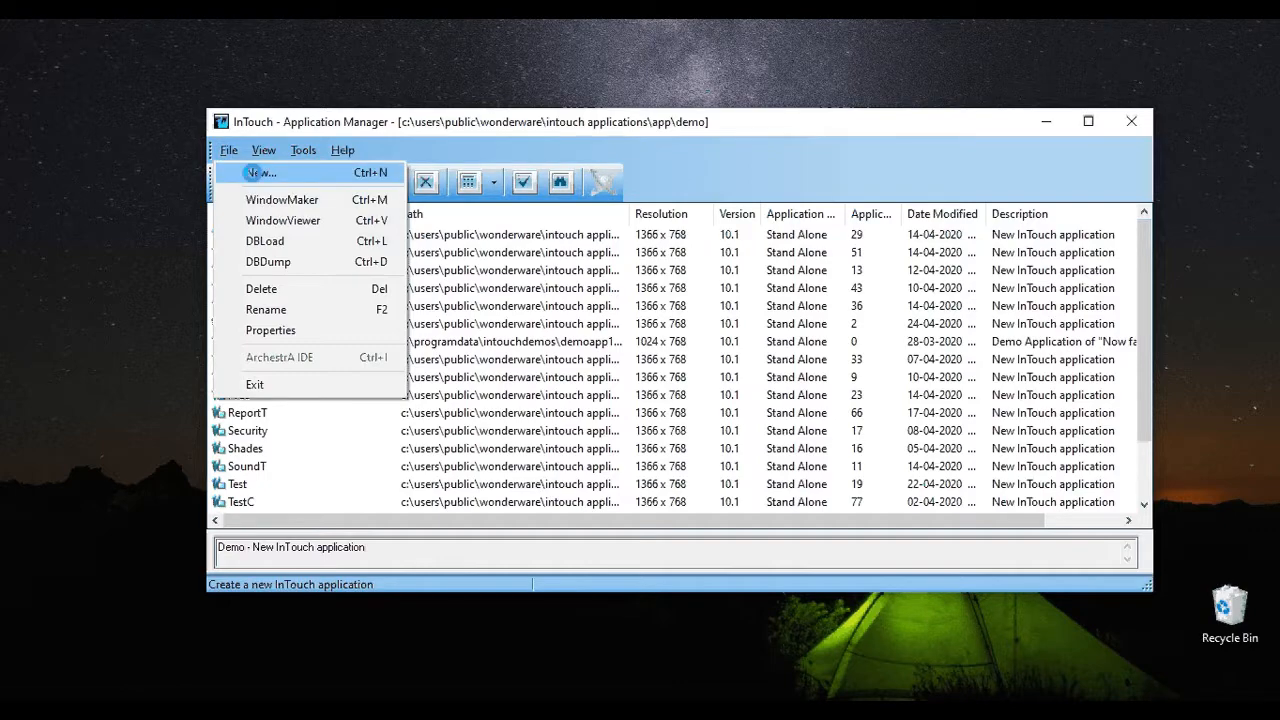
left_click(255, 172)
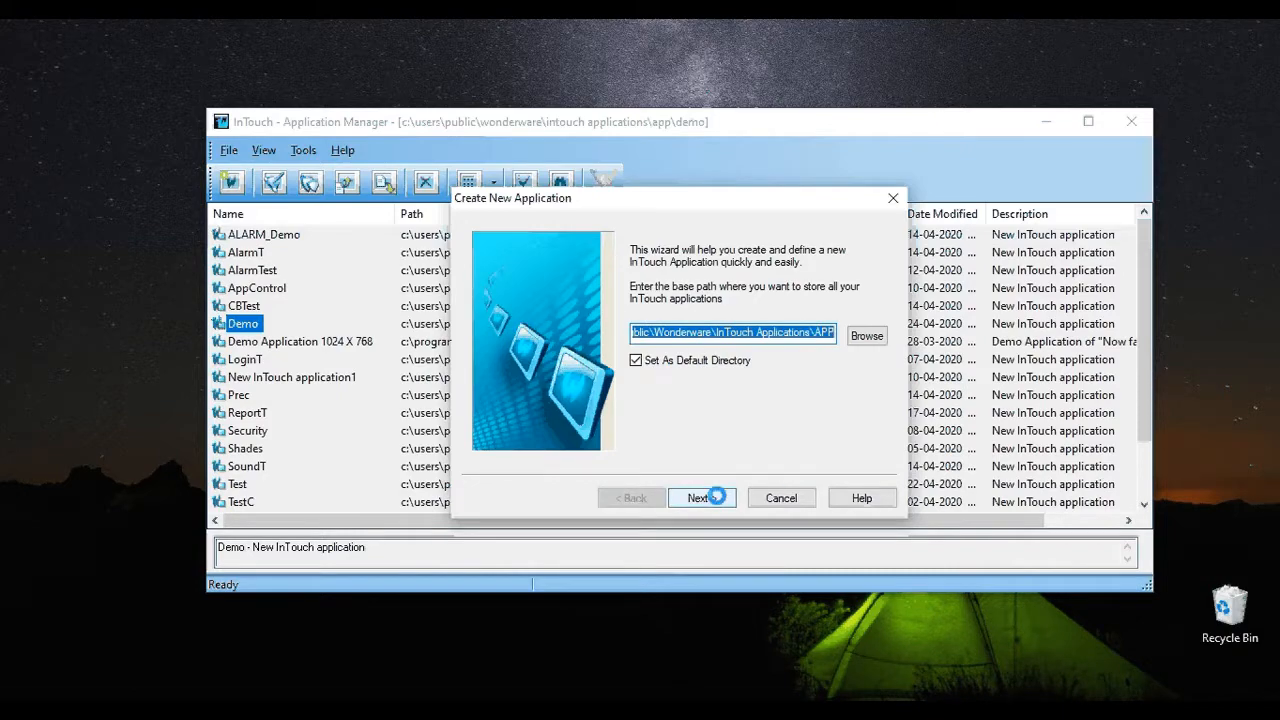
left_click(716, 497)
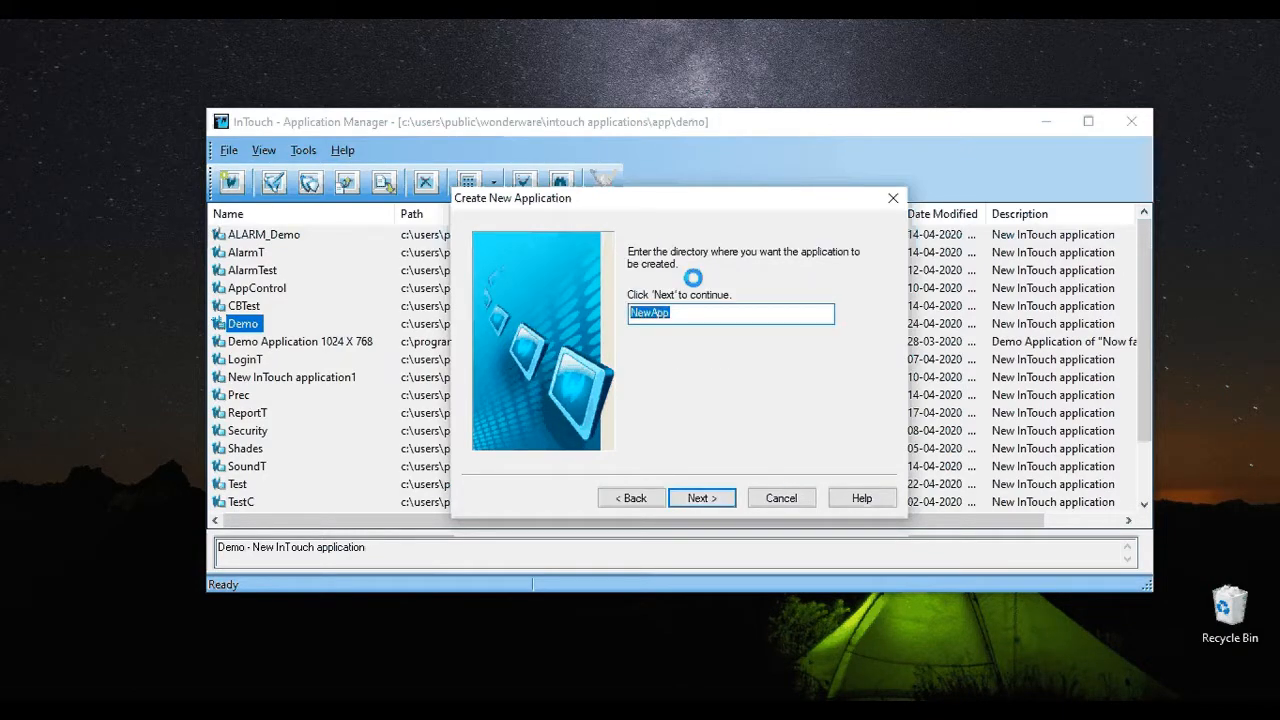
type("Intro")
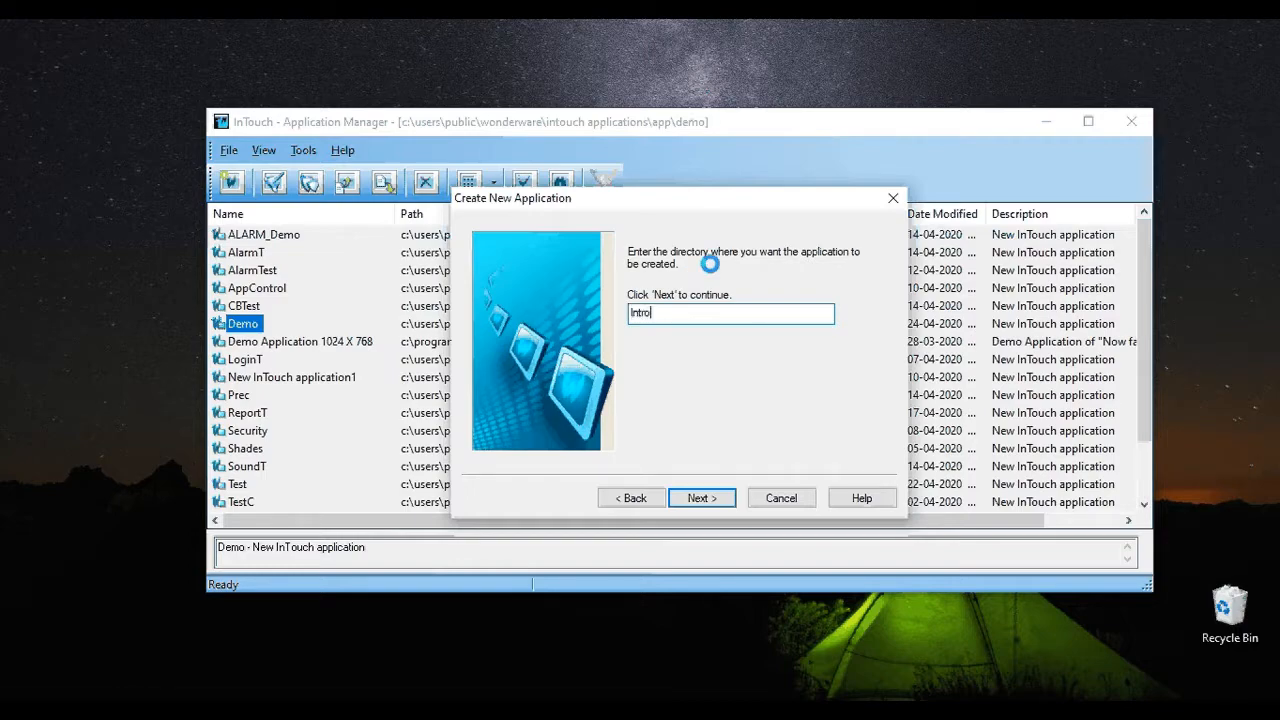
type("duction")
key("Return")
Name the new application Introduction, keep the default description, and finish creating it.
type("In")
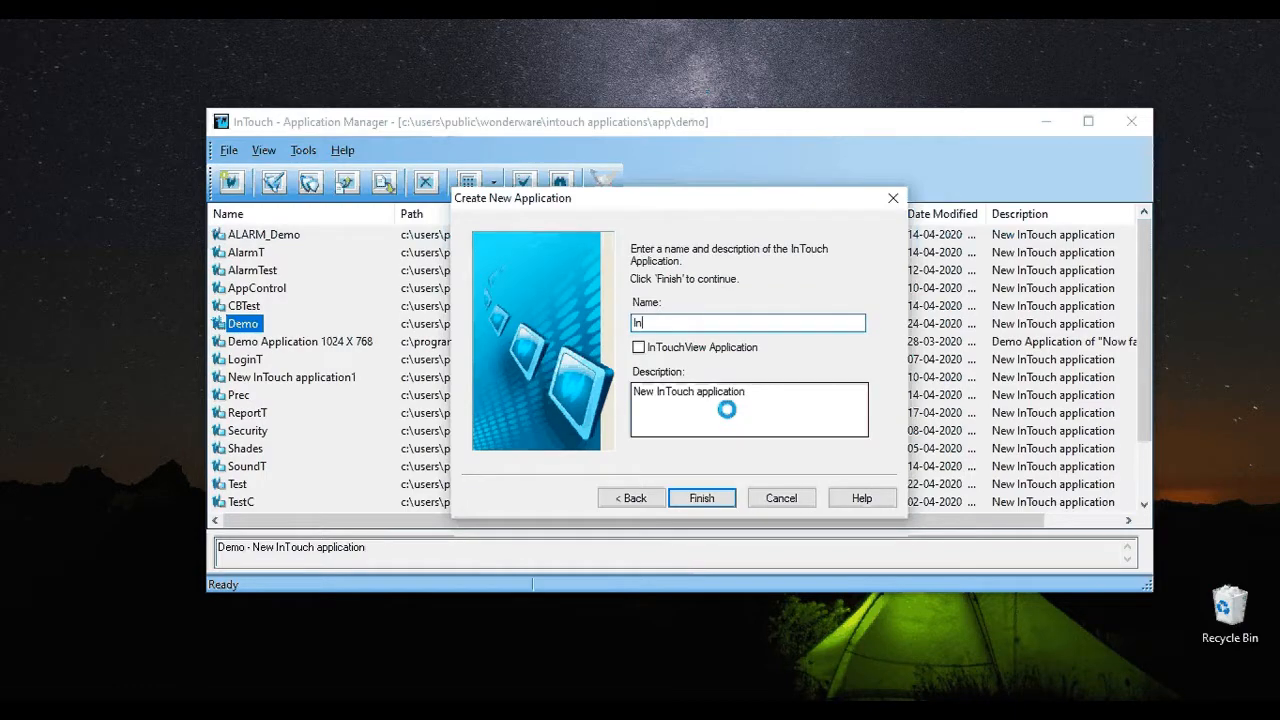
type("trodu")
type("ction")
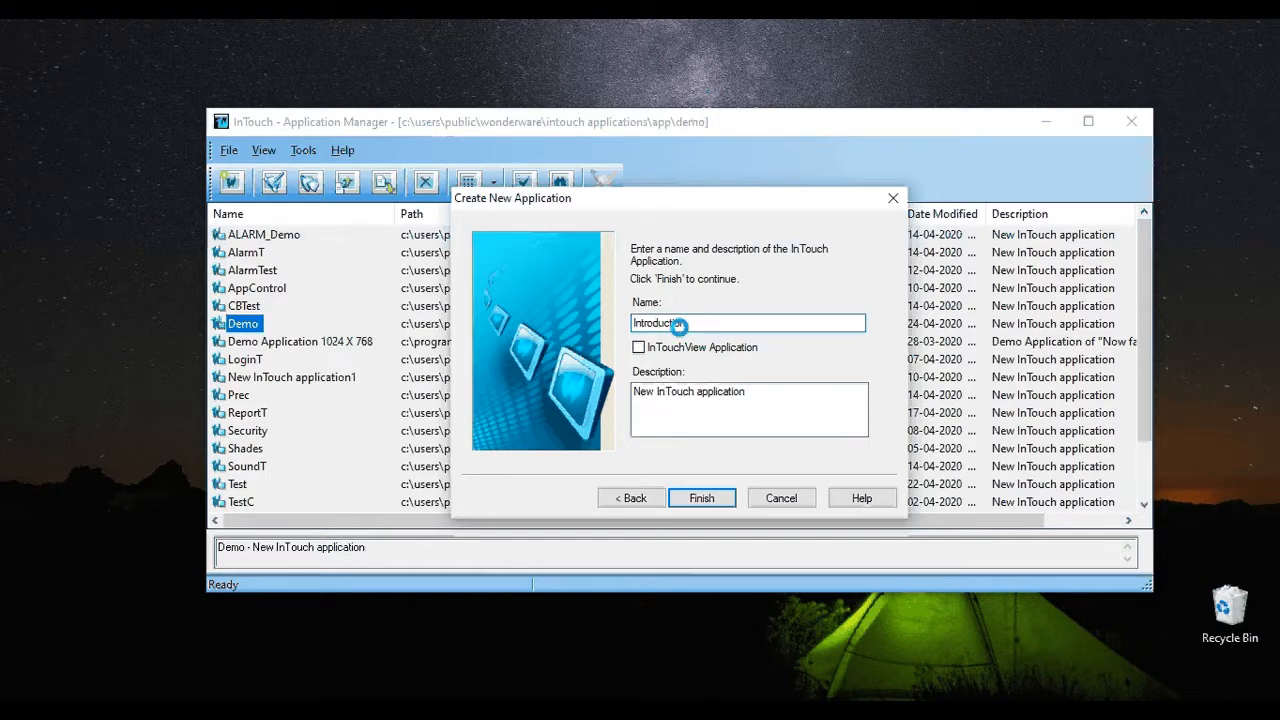
left_click(700, 497)
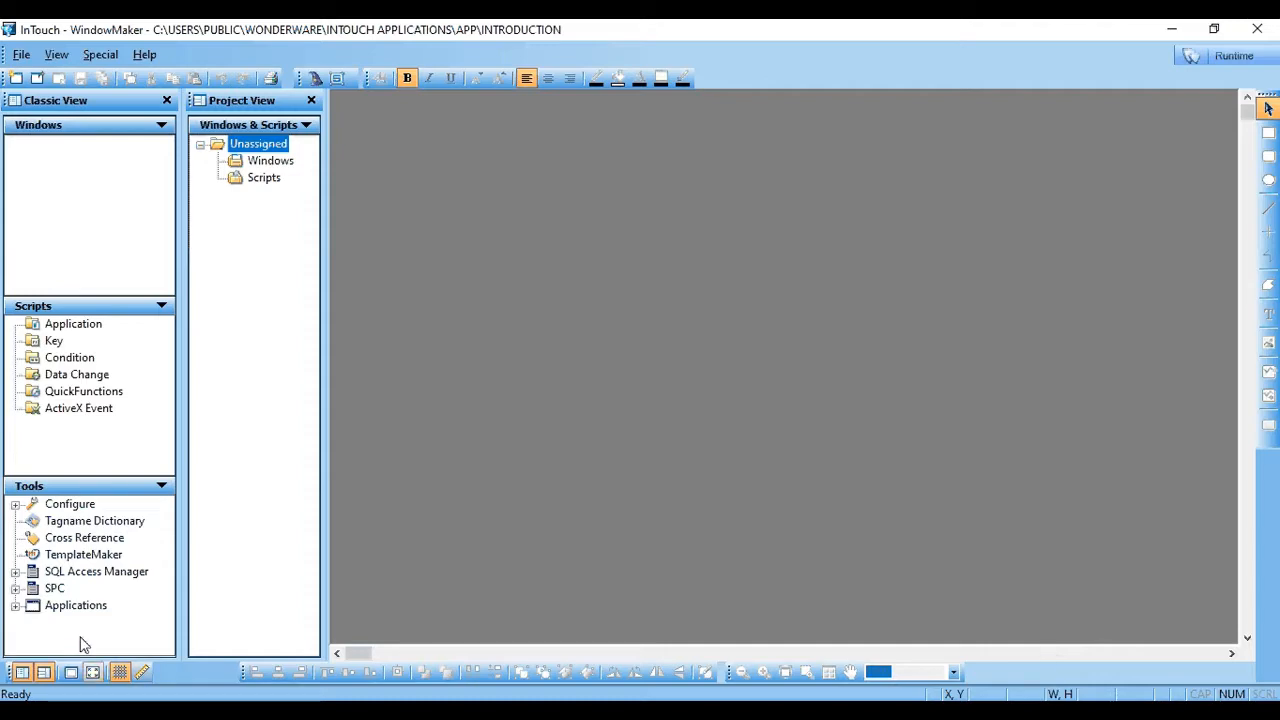
Close the Project View pane, keeping the Classic View pane open.
left_click(45, 138)
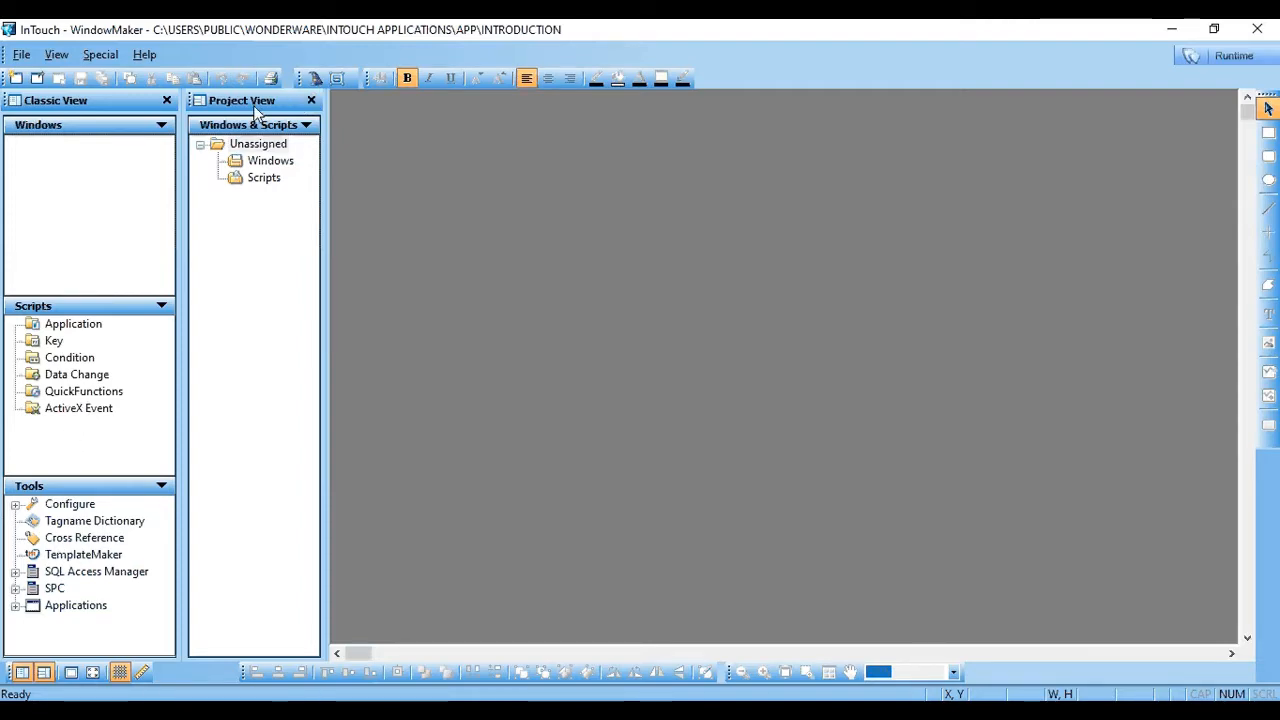
left_click(311, 101)
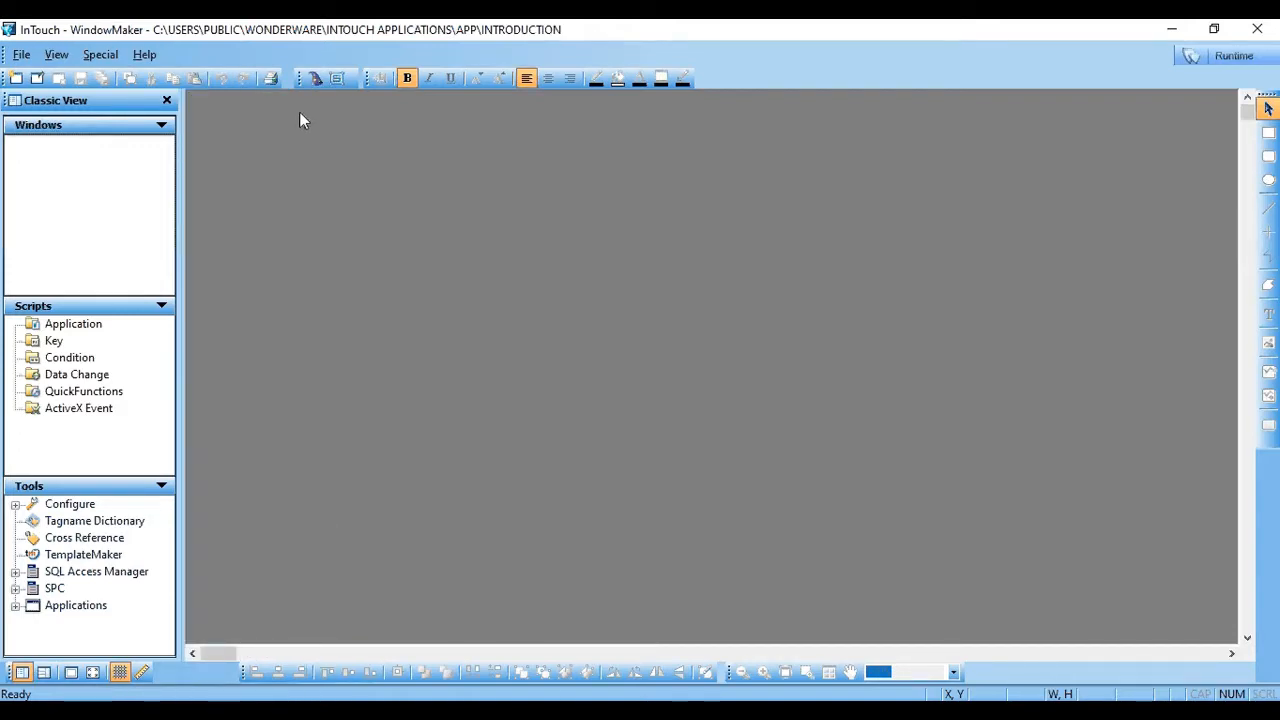
Create a Replace-type window named Home and enlarge it to about 1110 by 585 to fill the workspace.
left_click(22, 55)
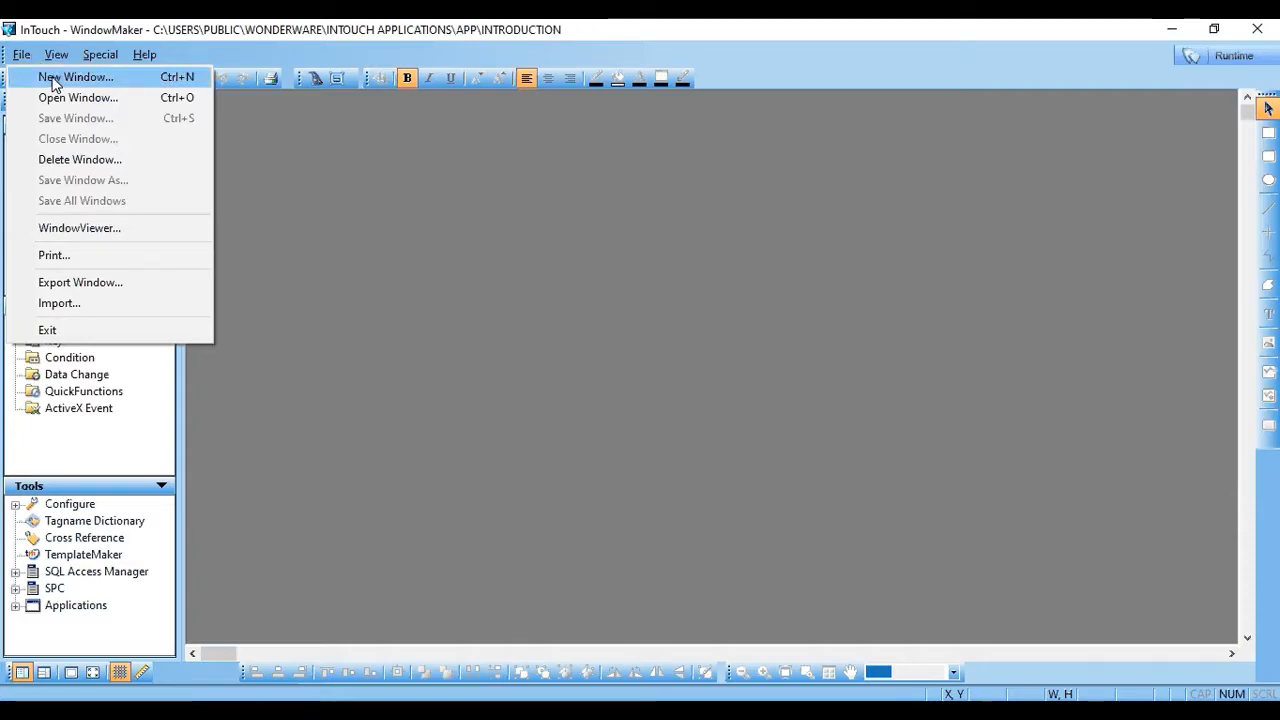
left_click(55, 78)
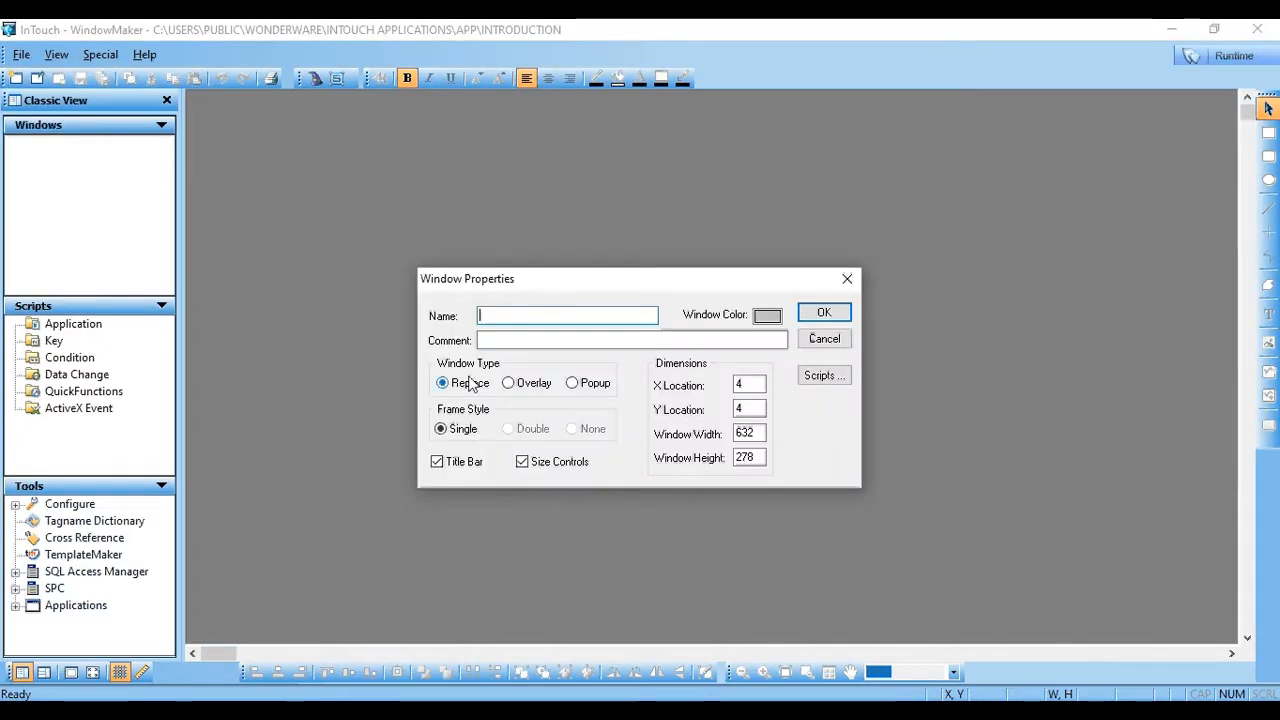
type("H")
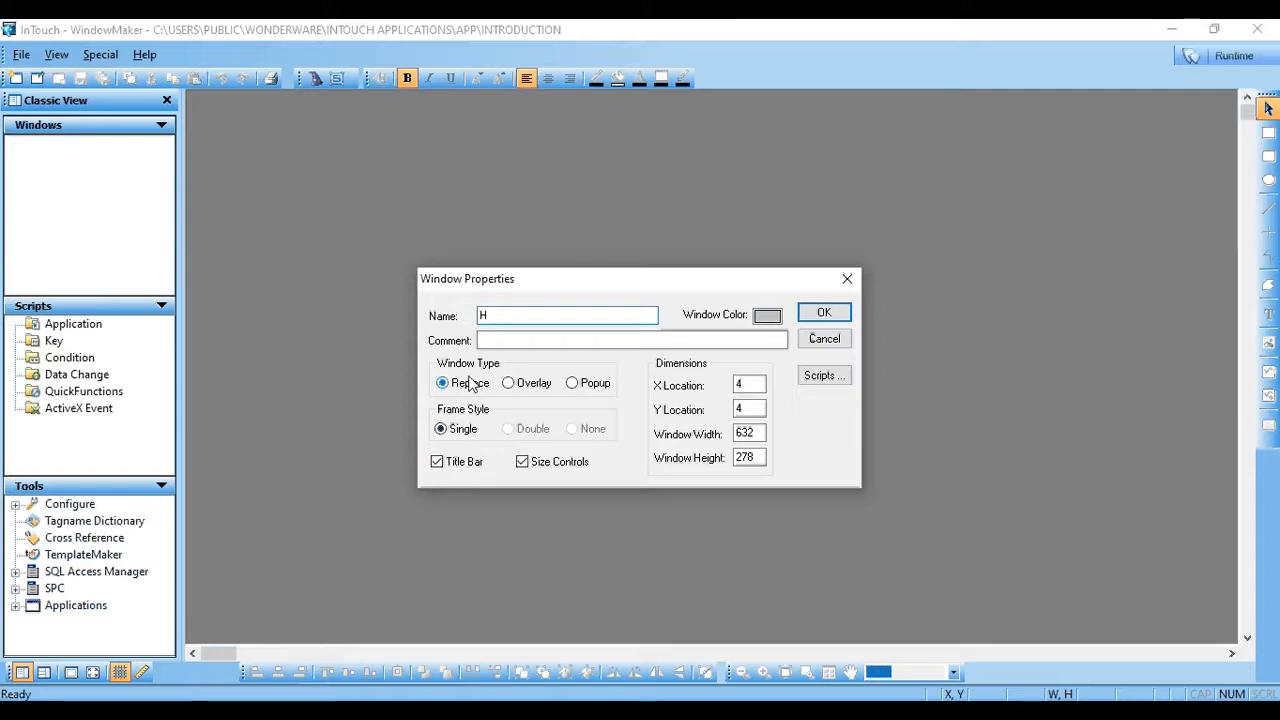
type("ome")
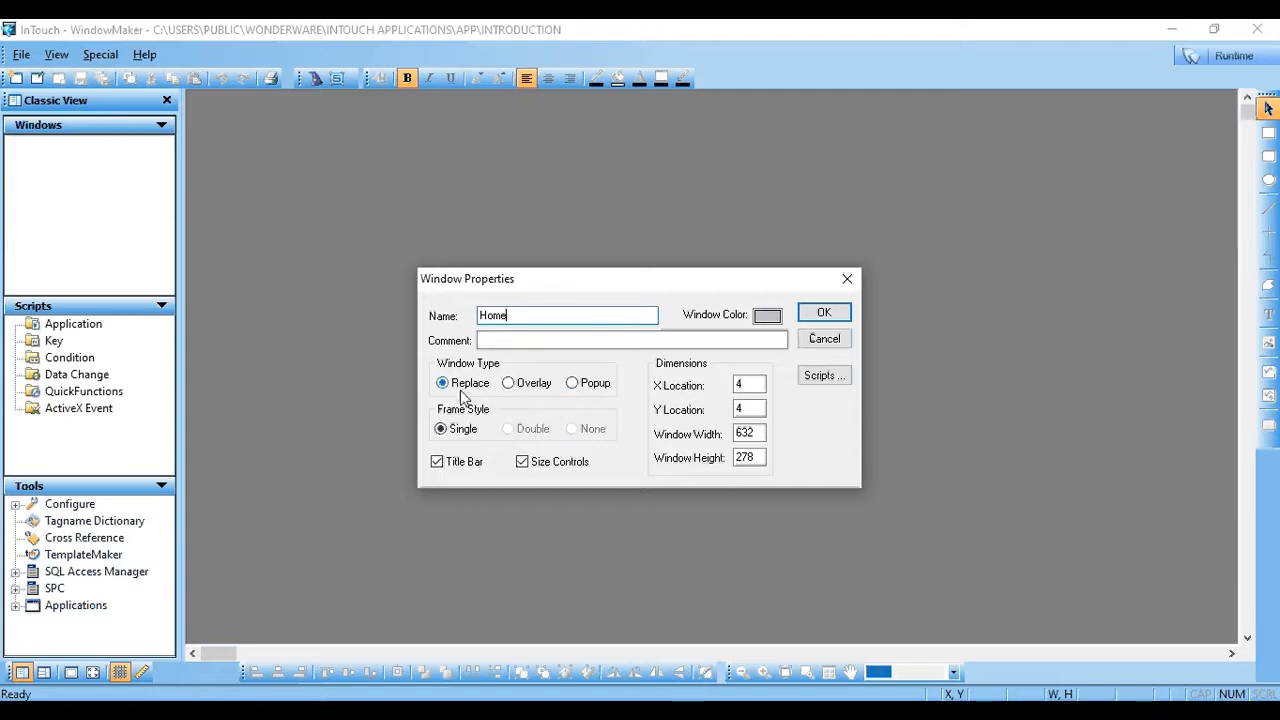
left_click(823, 316)
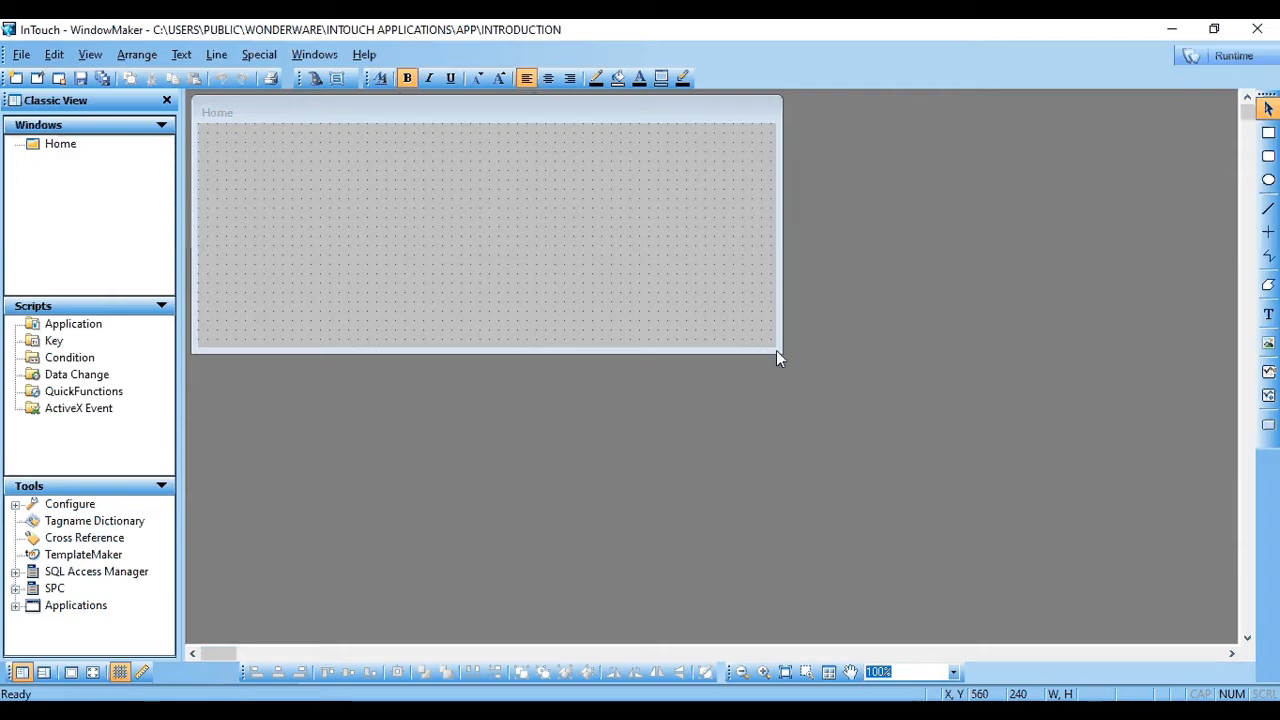
left_click_drag(777, 352, 1229, 648)
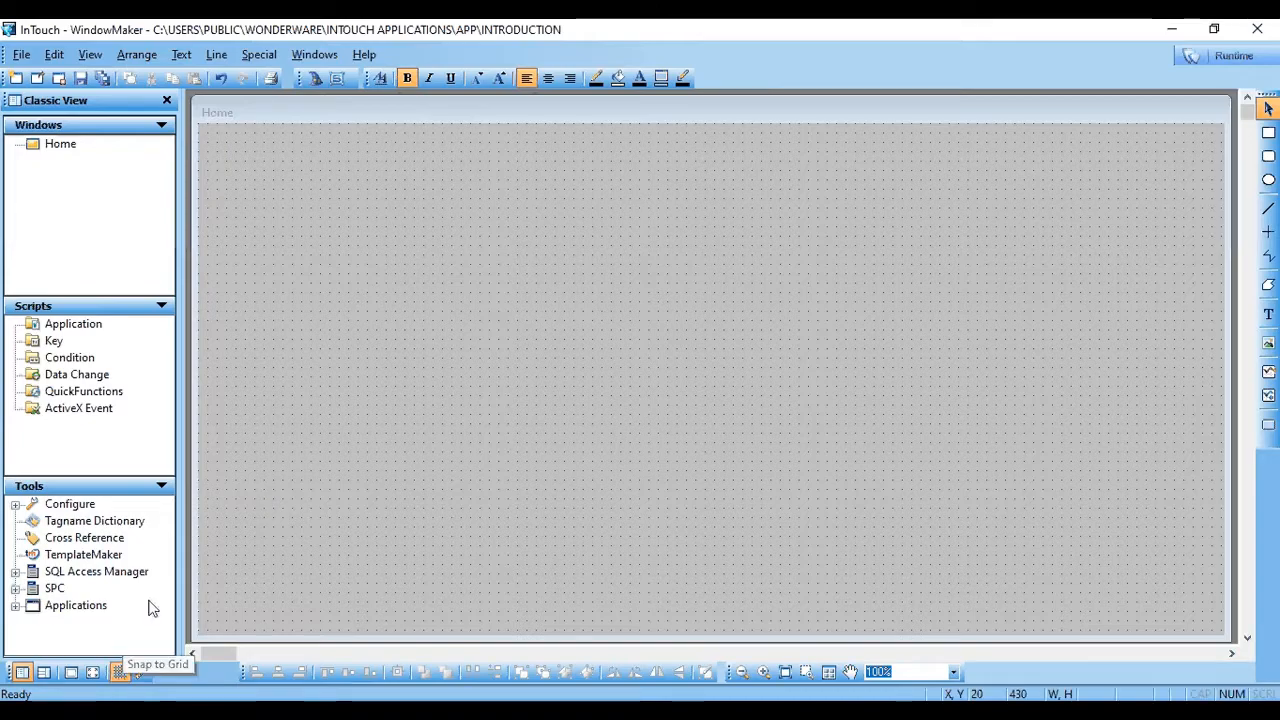
Turn Snap to Grid off and back on, and show and hide the ruler.
left_click(119, 673)
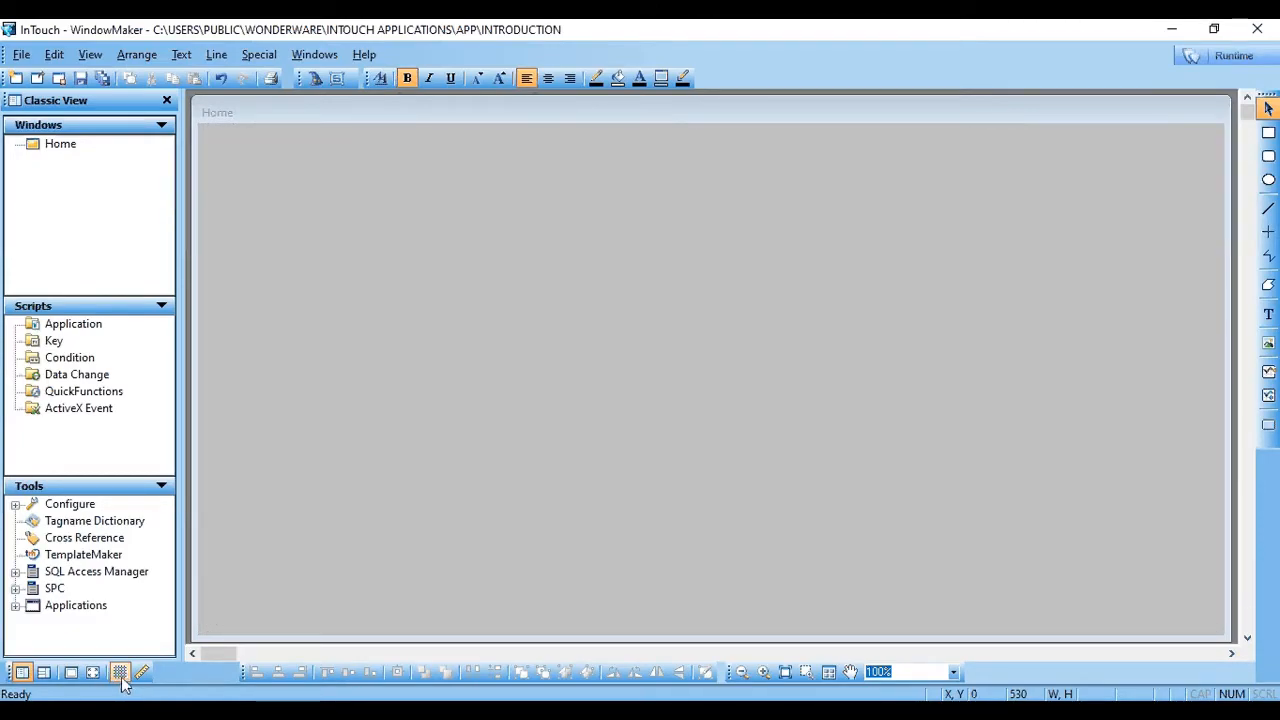
left_click(119, 675)
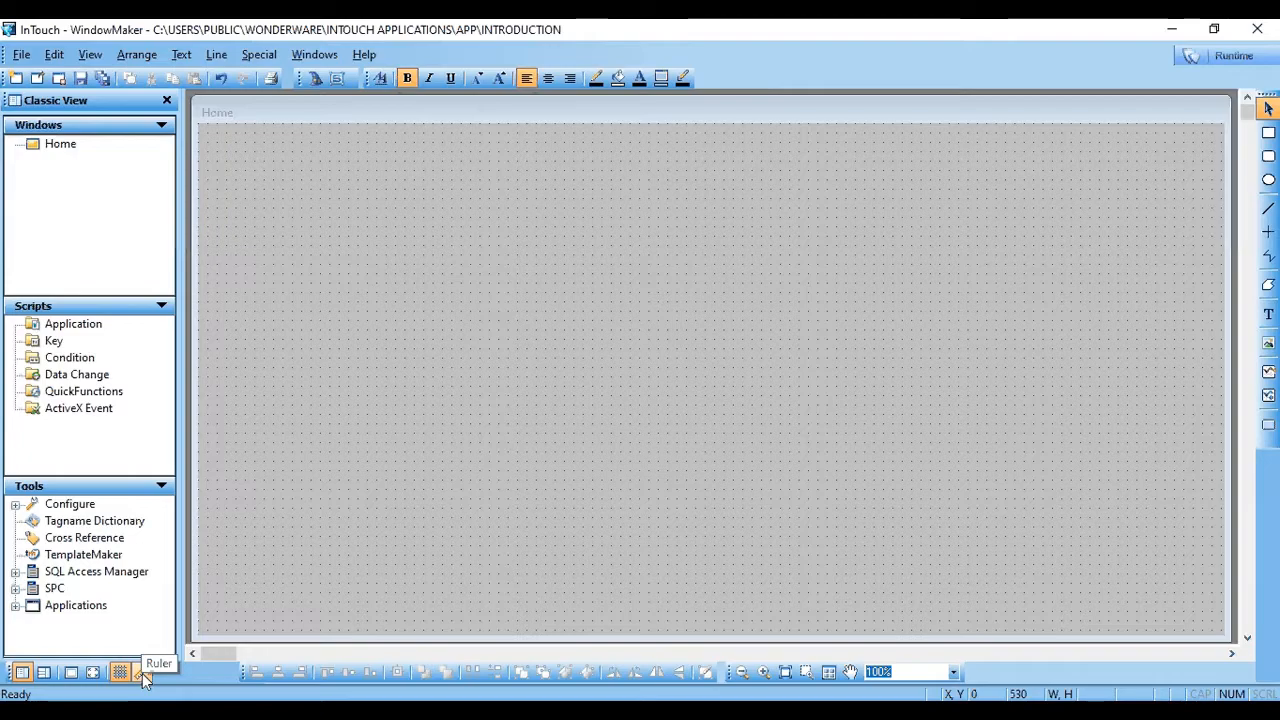
left_click(142, 674)
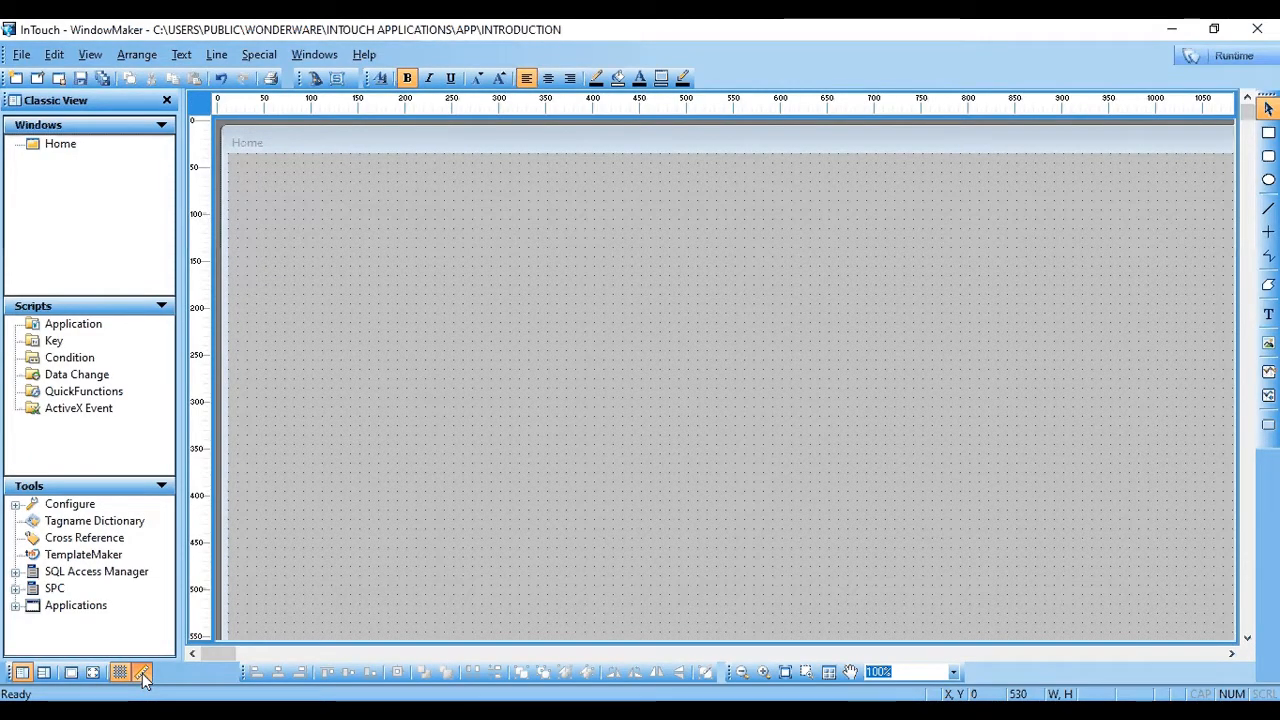
left_click(142, 675)
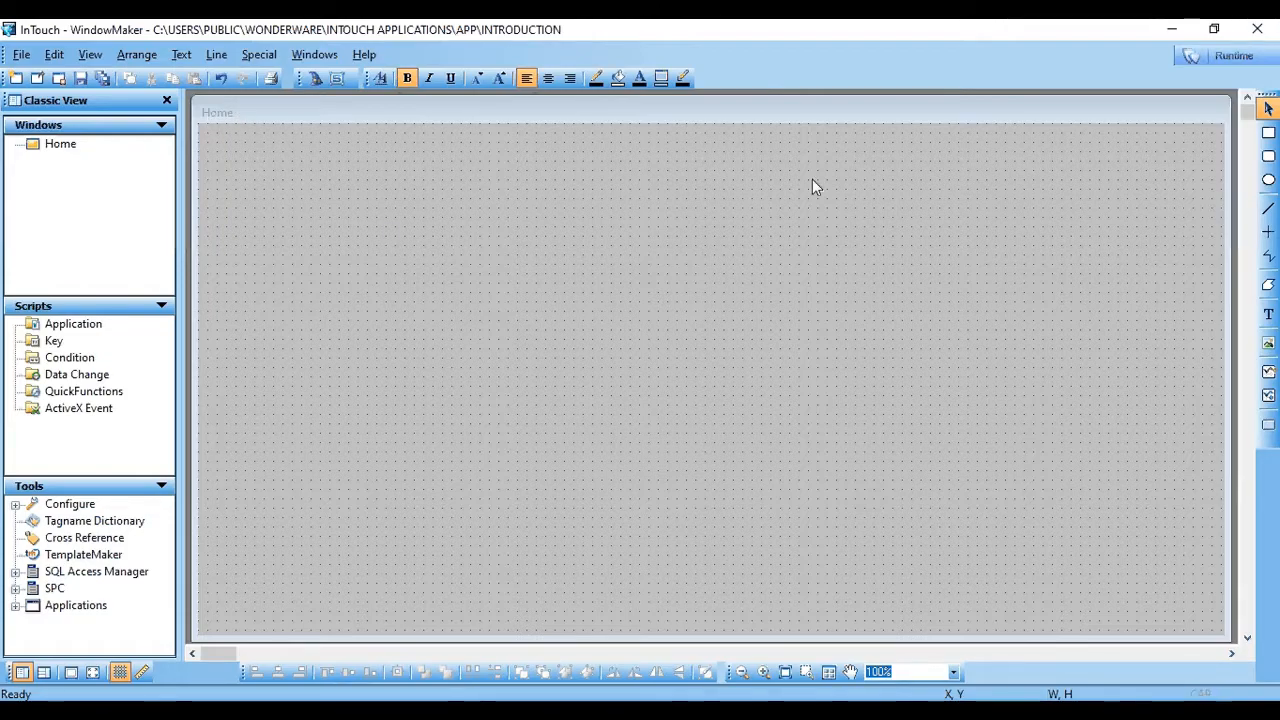
Create a window named Window1 with the Overlay window type and the default dimensions.
left_click(22, 56)
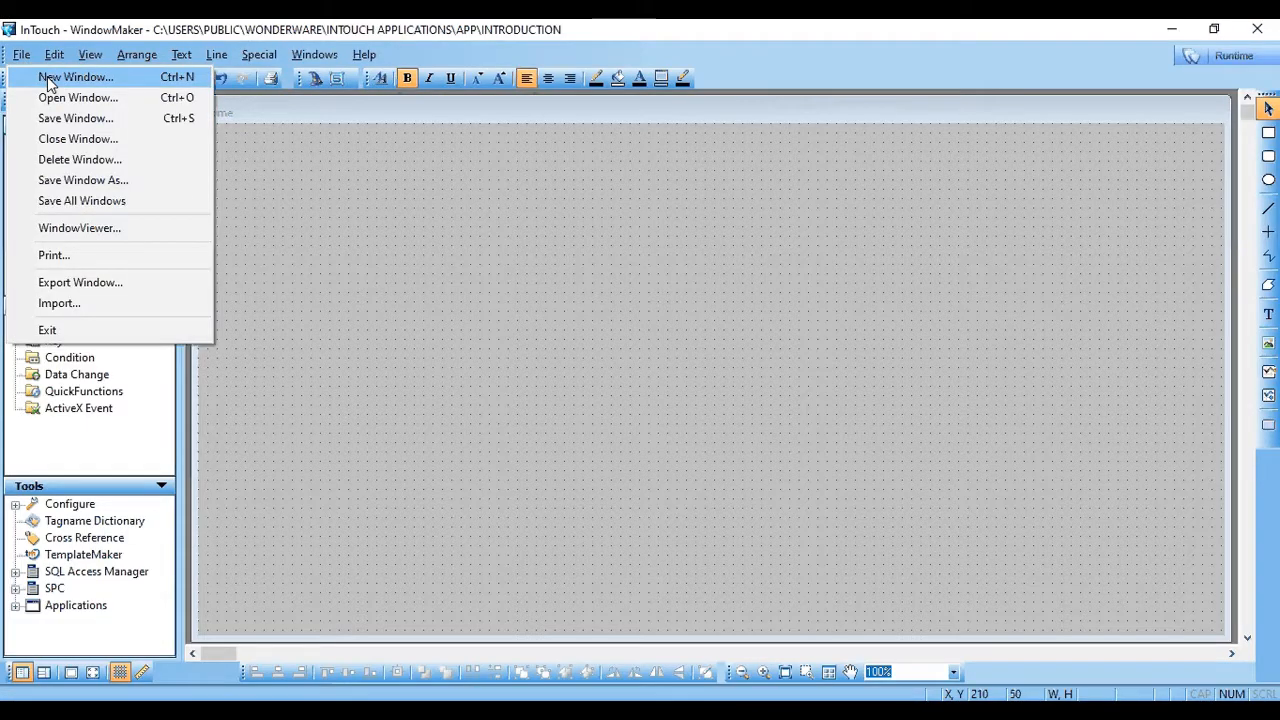
left_click(60, 77)
type("W")
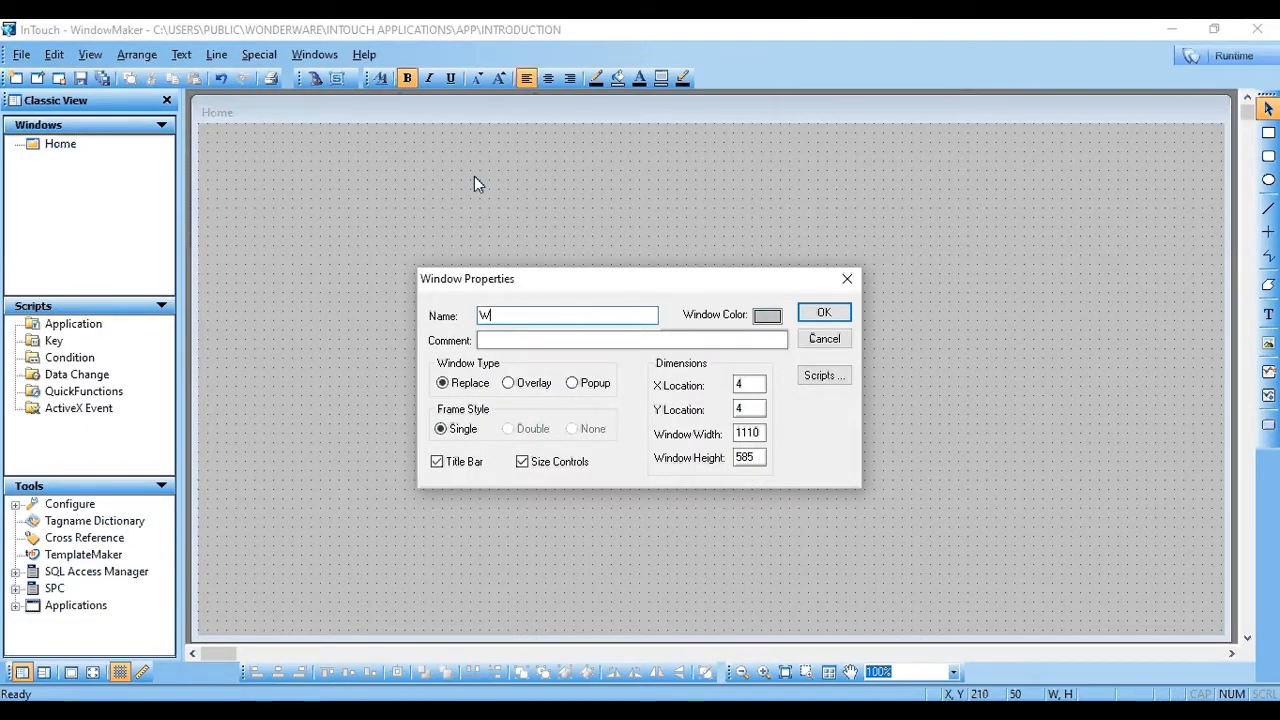
type("indow1")
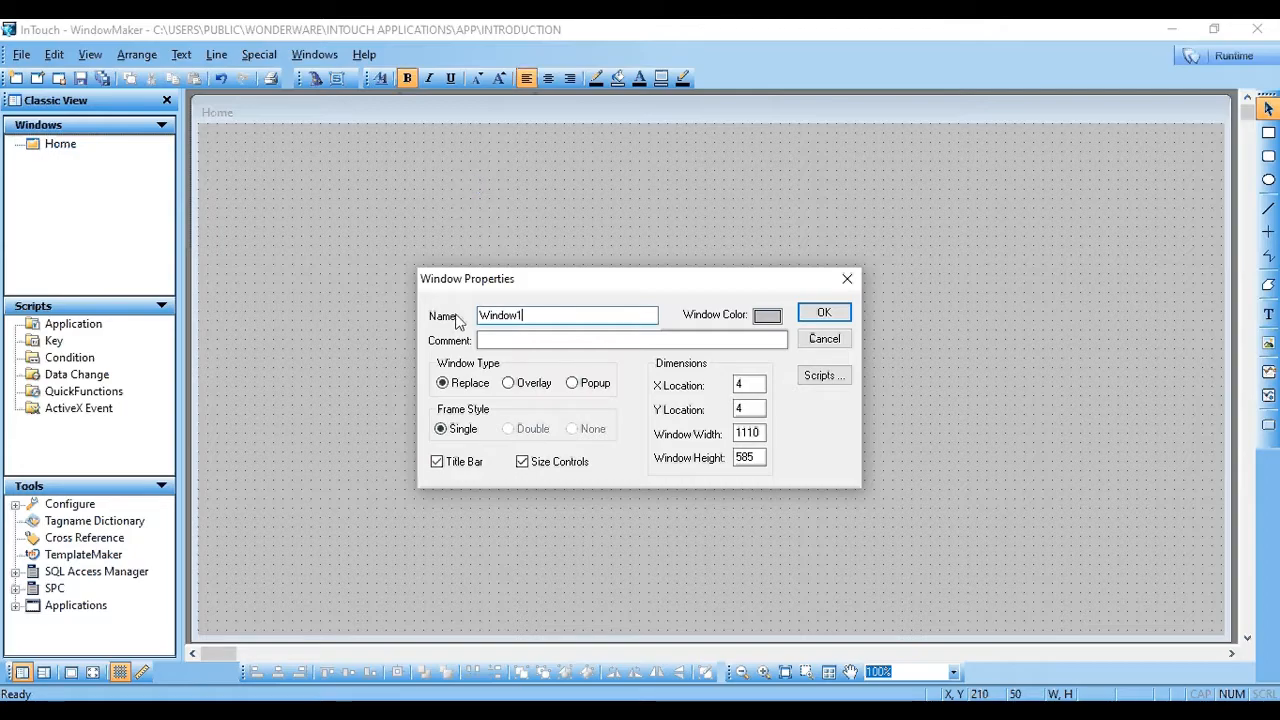
left_click(511, 386)
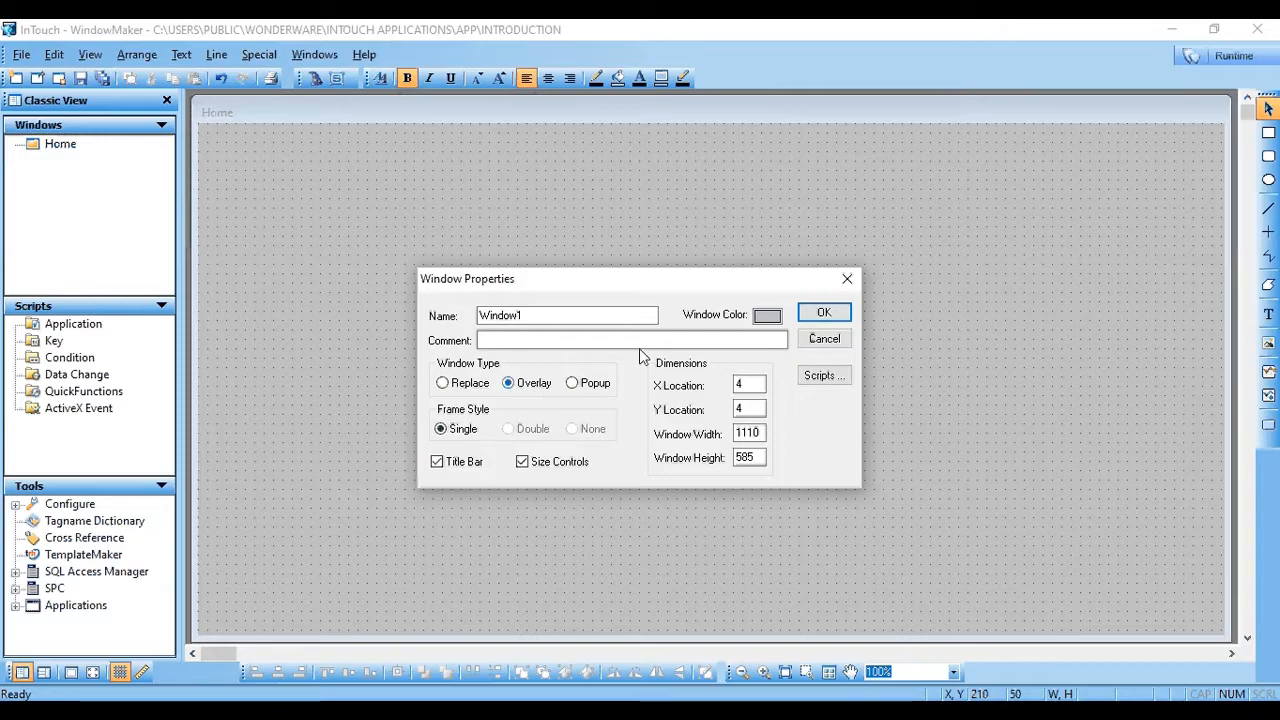
left_click(822, 316)
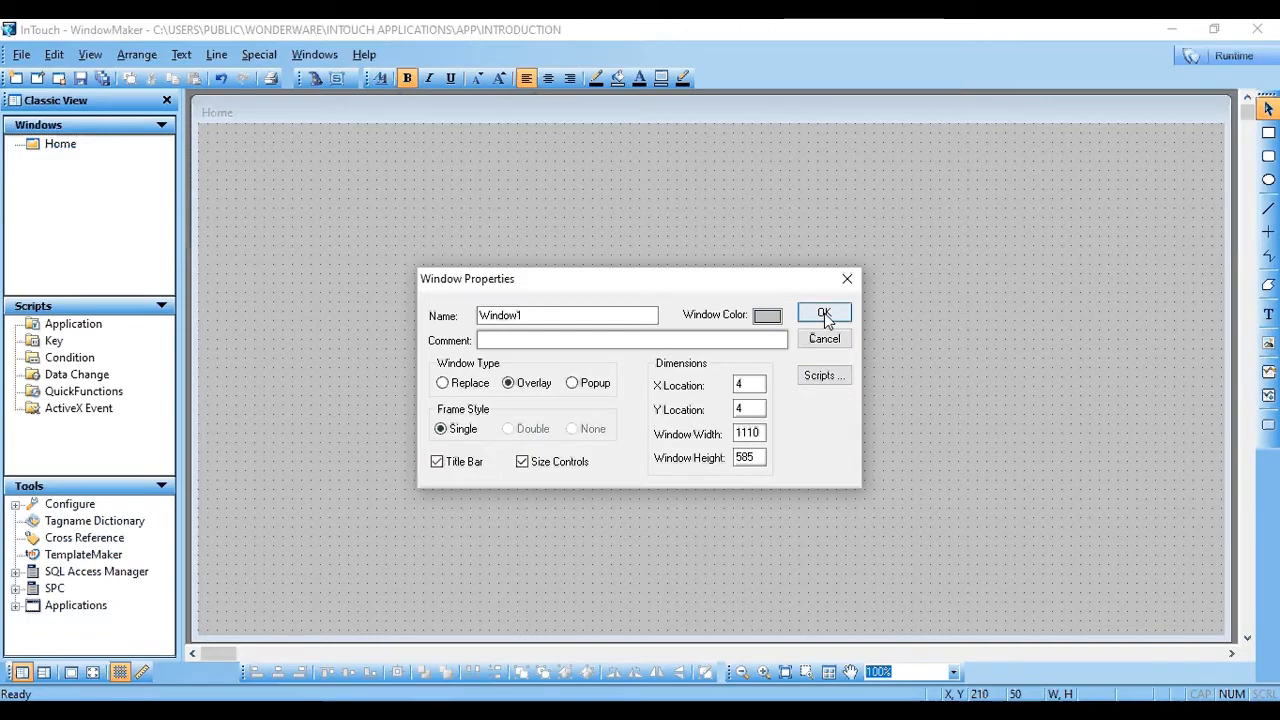
left_click(60, 180)
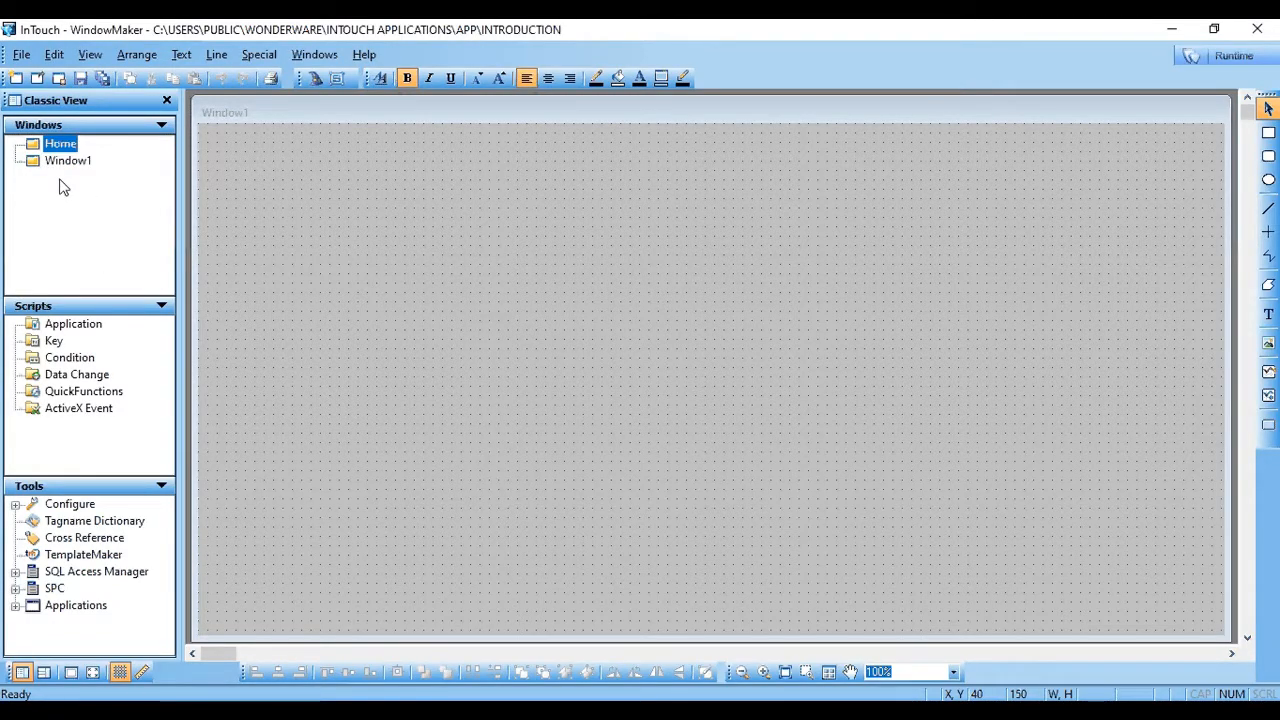
Create a window named Window2 with the Popup window type and the default dimensions.
left_click(21, 54)
left_click(75, 119)
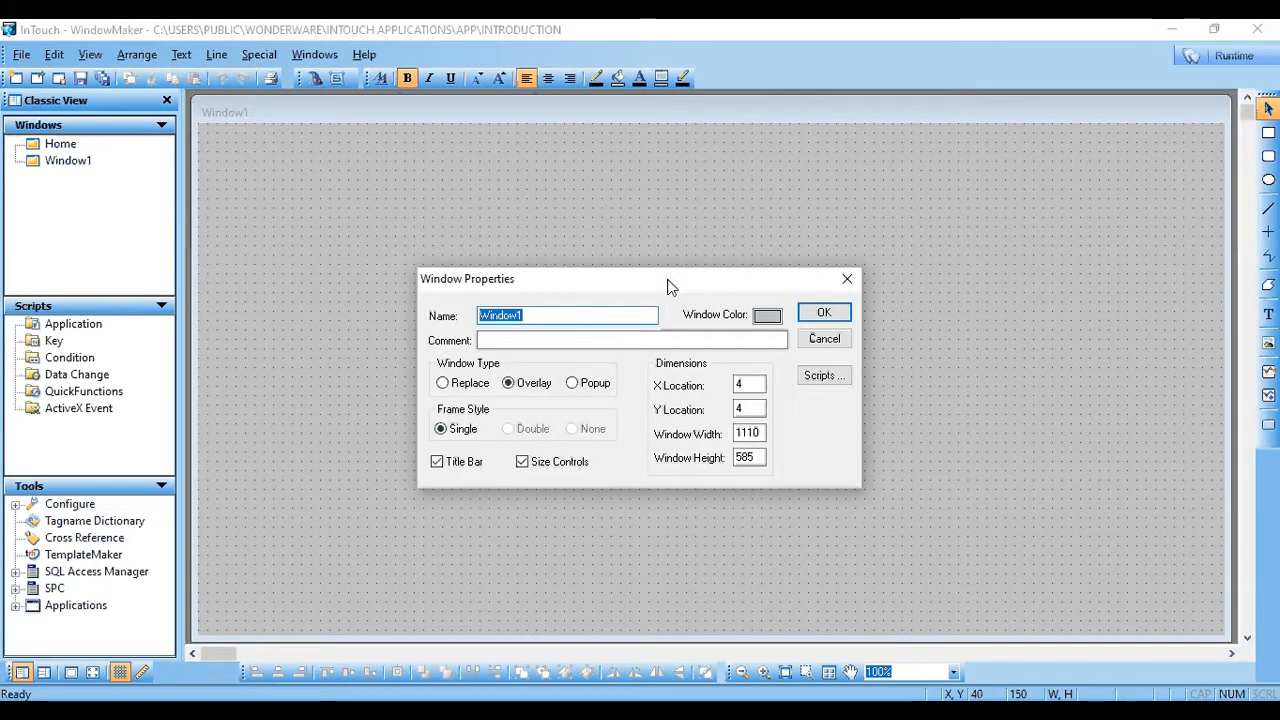
type("Window2")
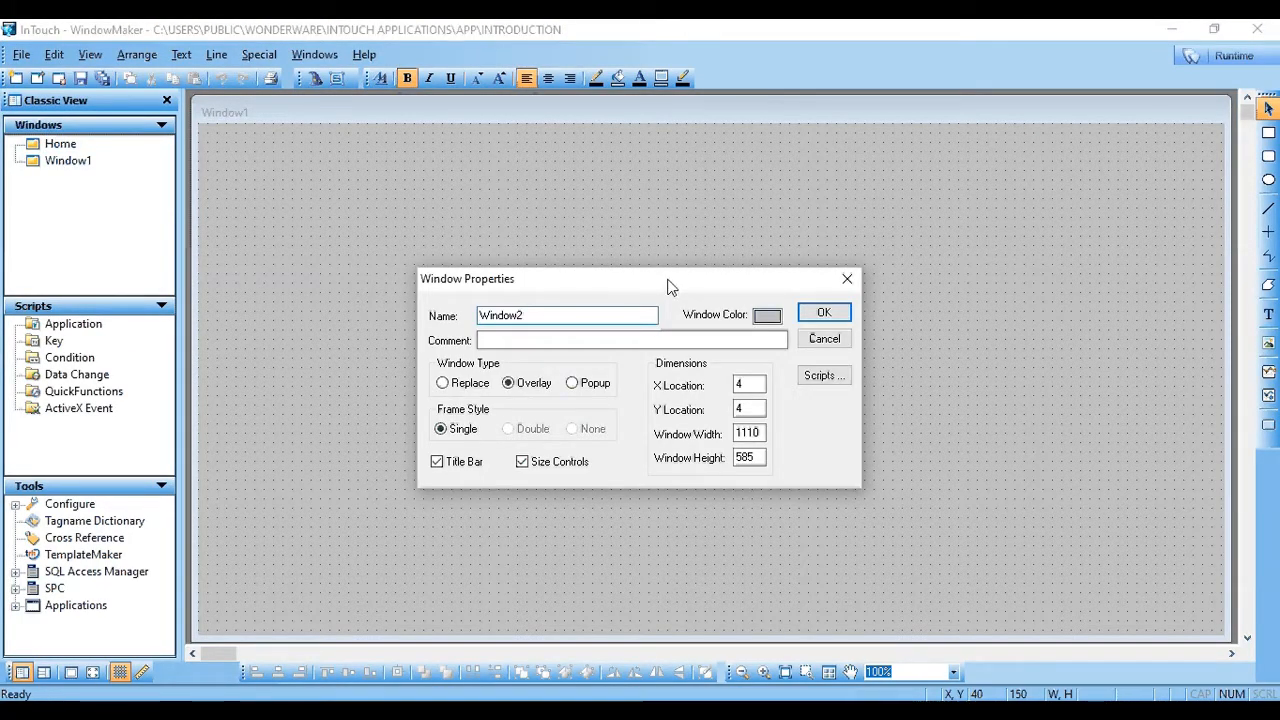
left_click(572, 382)
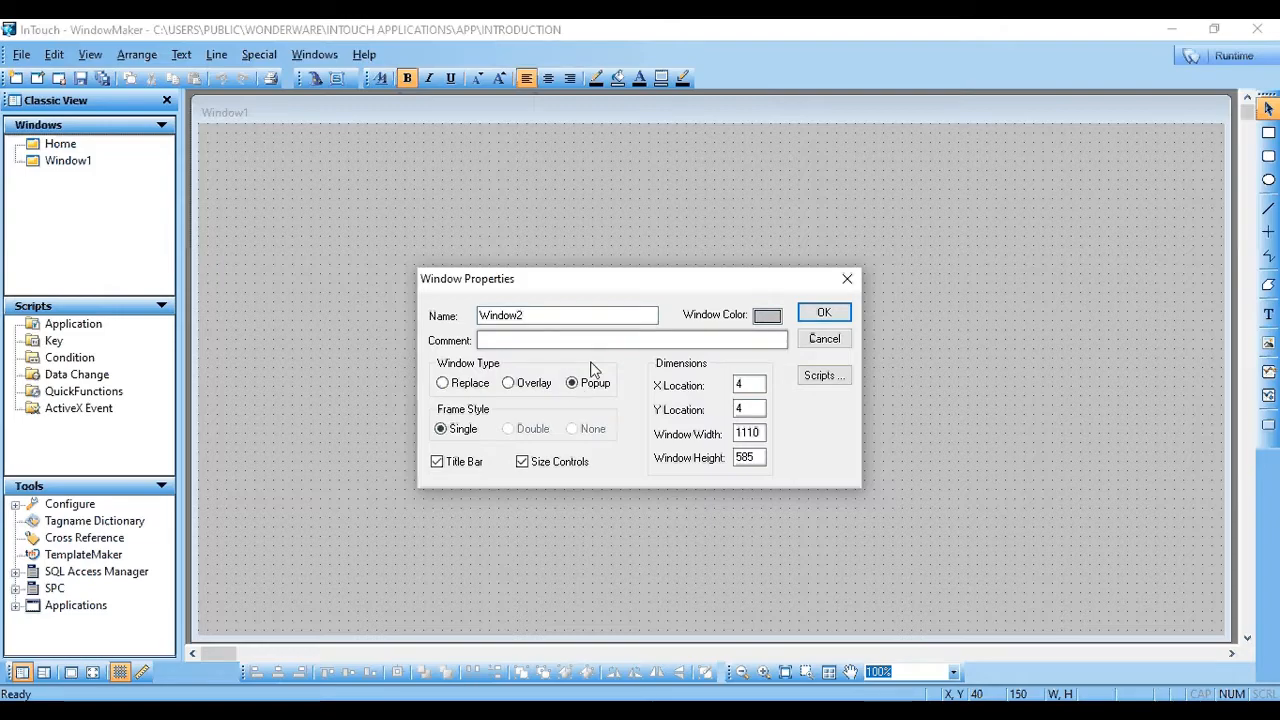
left_click(838, 315)
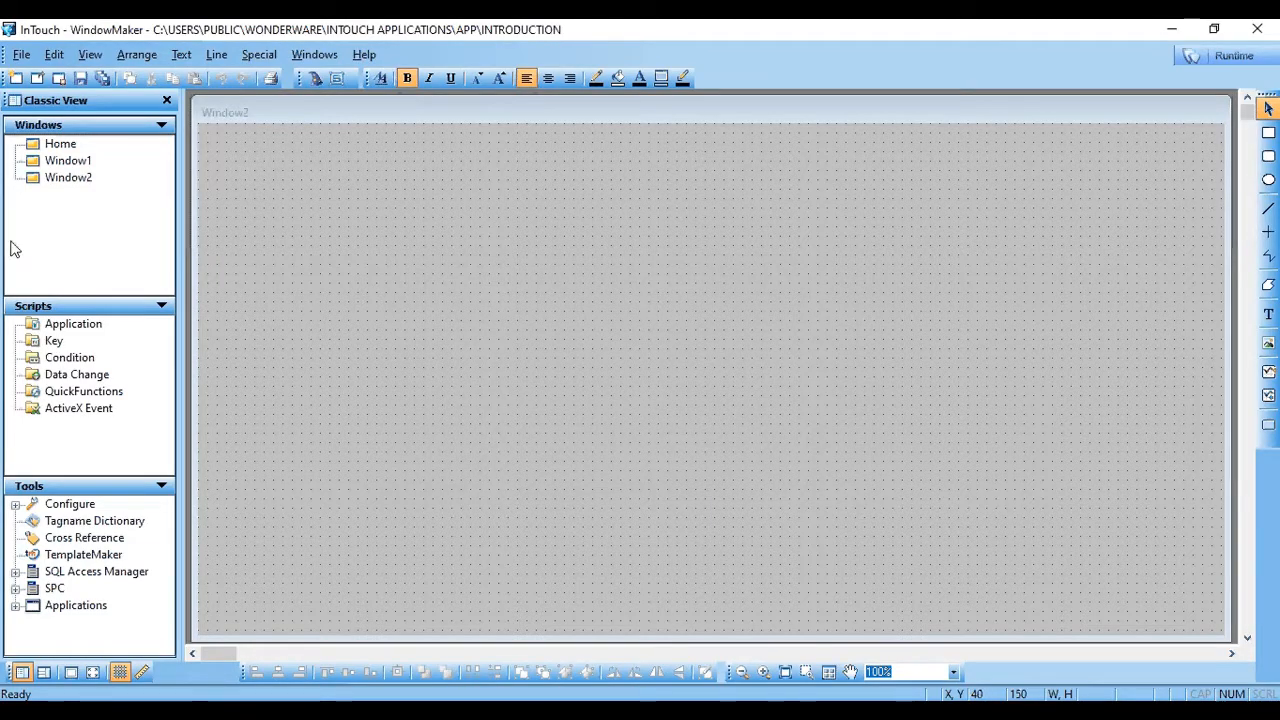
Create a window named Window4 with the Replace window type and the default dimensions.
left_click(23, 56)
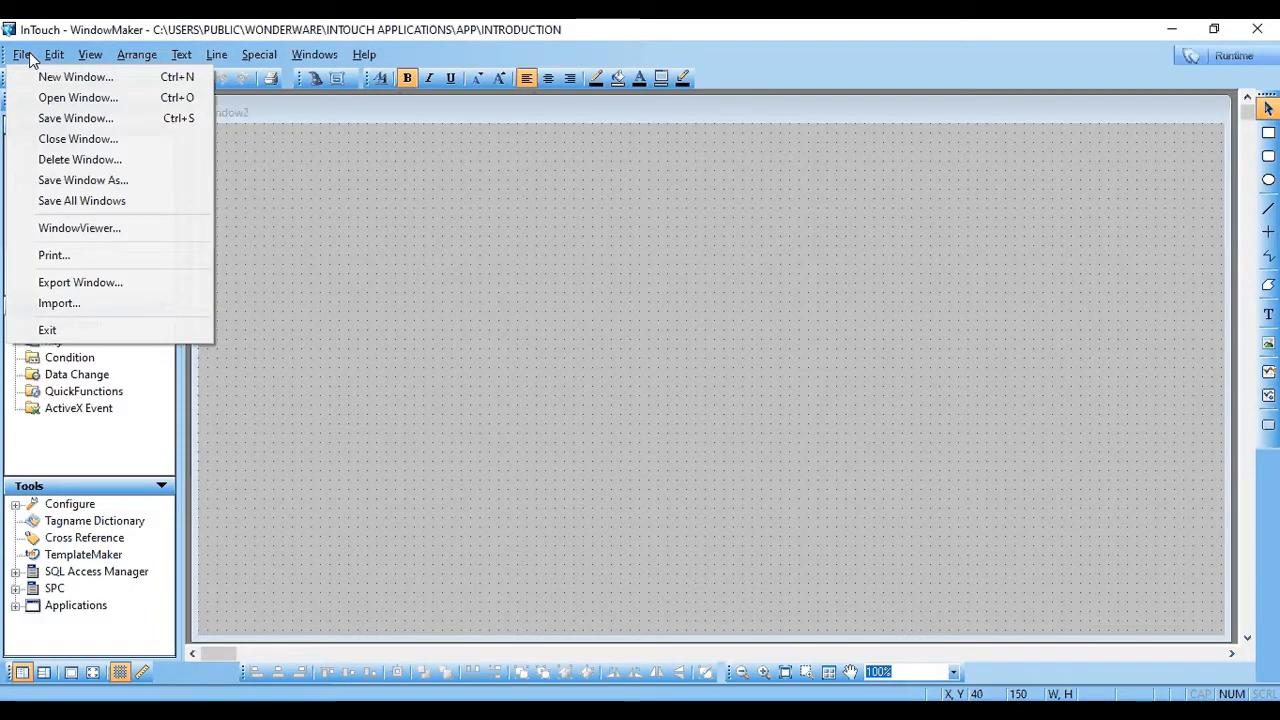
left_click(60, 78)
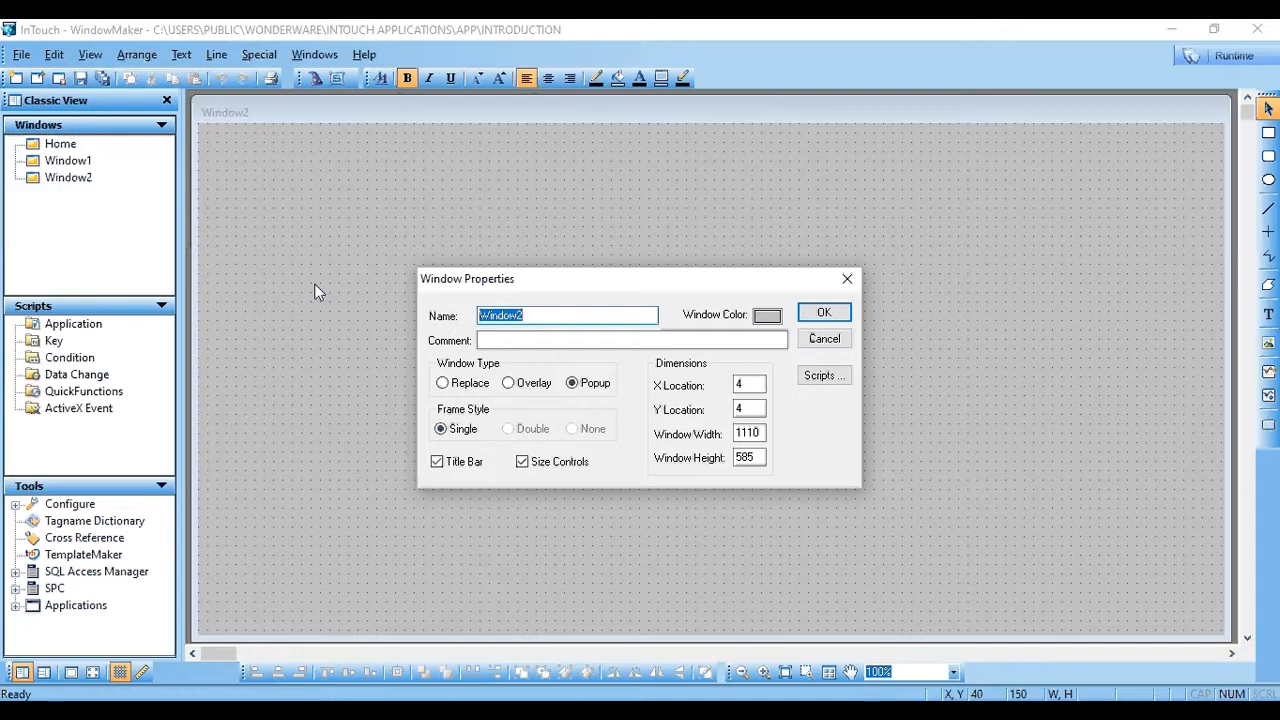
type("Window4")
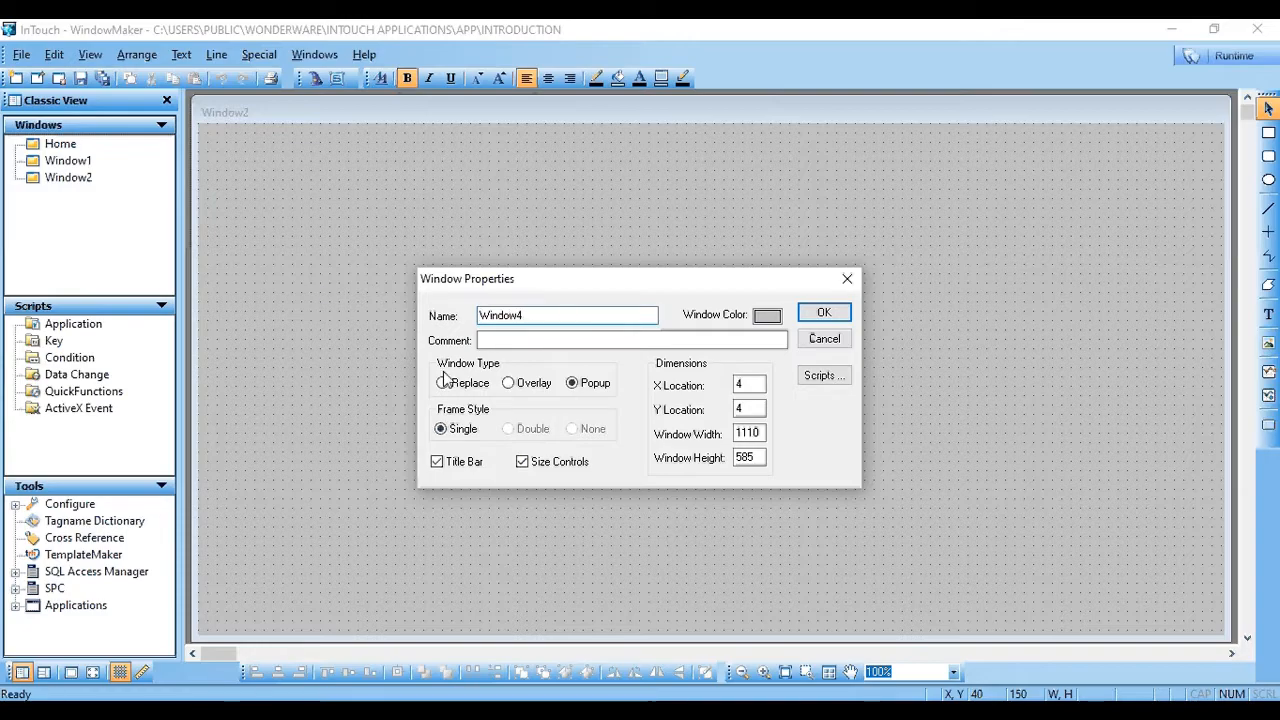
left_click(442, 383)
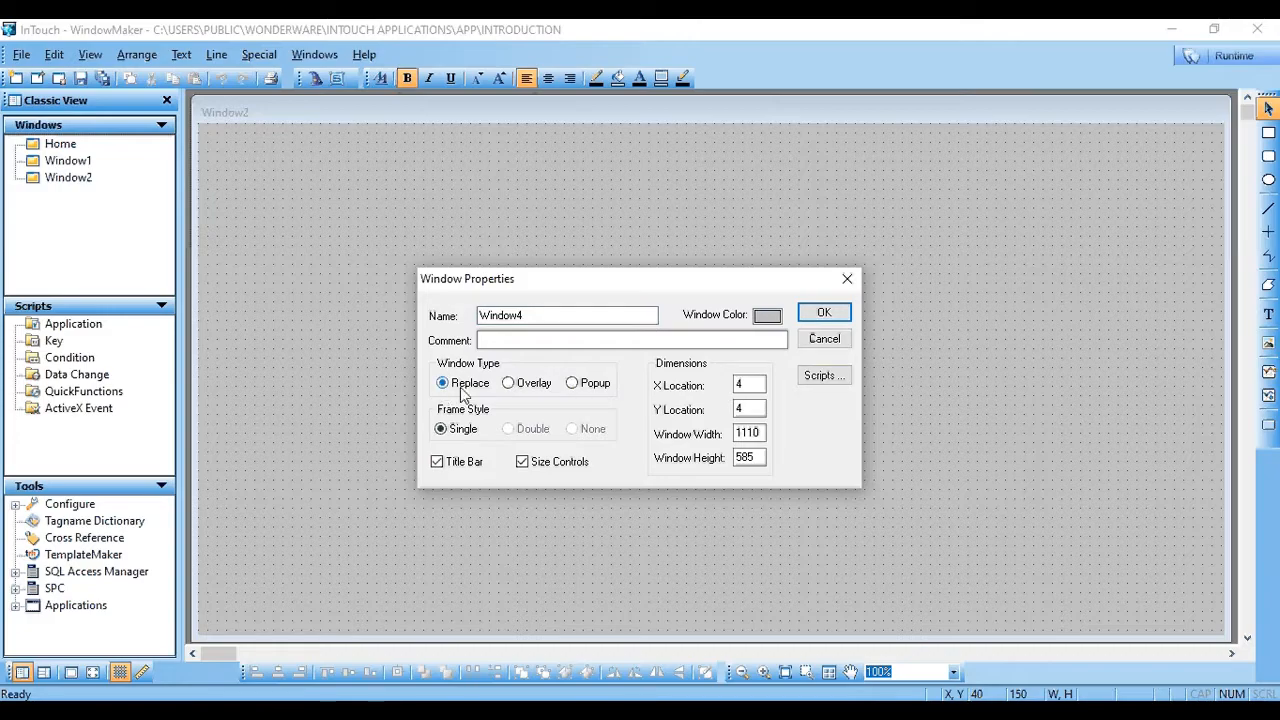
left_click(824, 314)
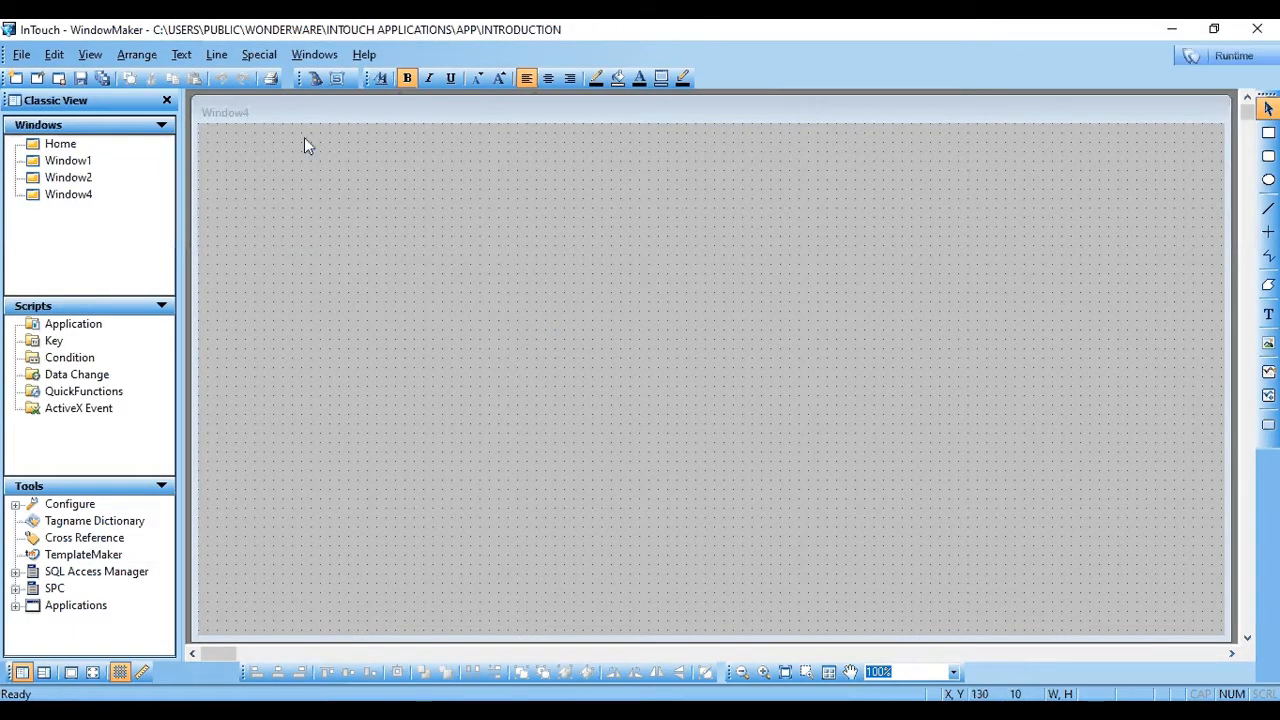
Open the properties of Window1 and check its window type.
right_click(68, 162)
left_click(125, 330)
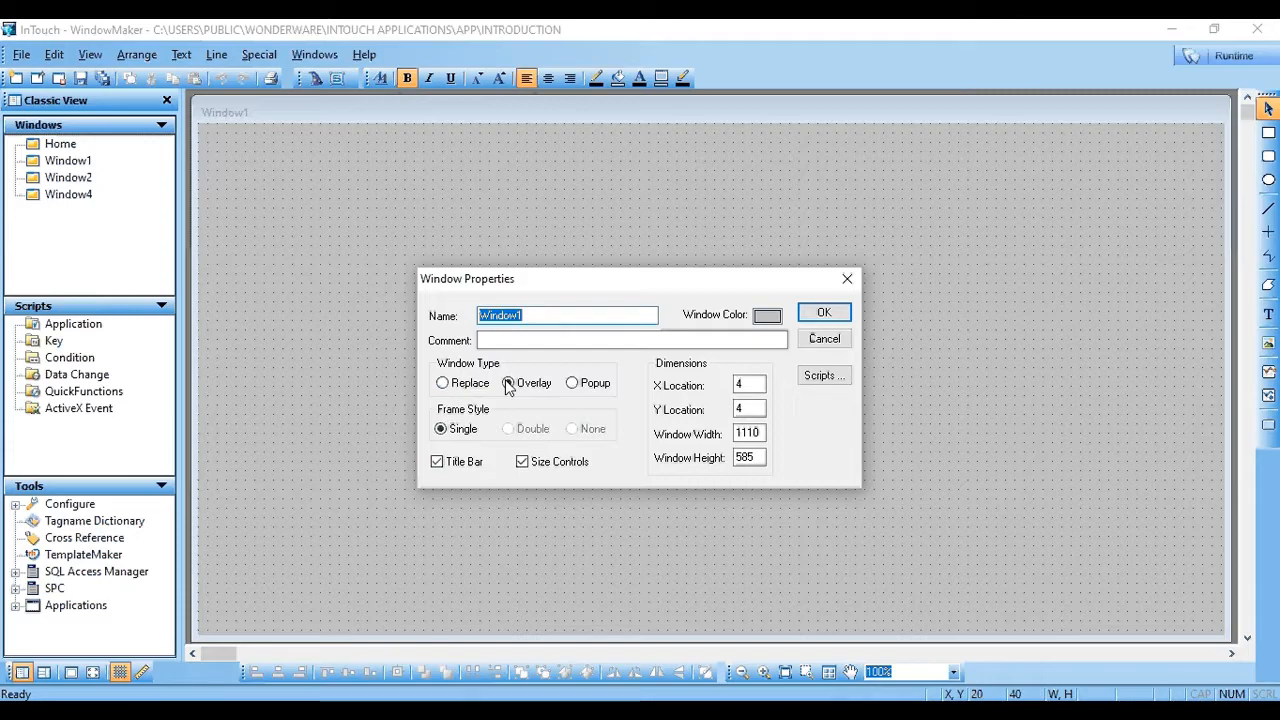
left_click(822, 315)
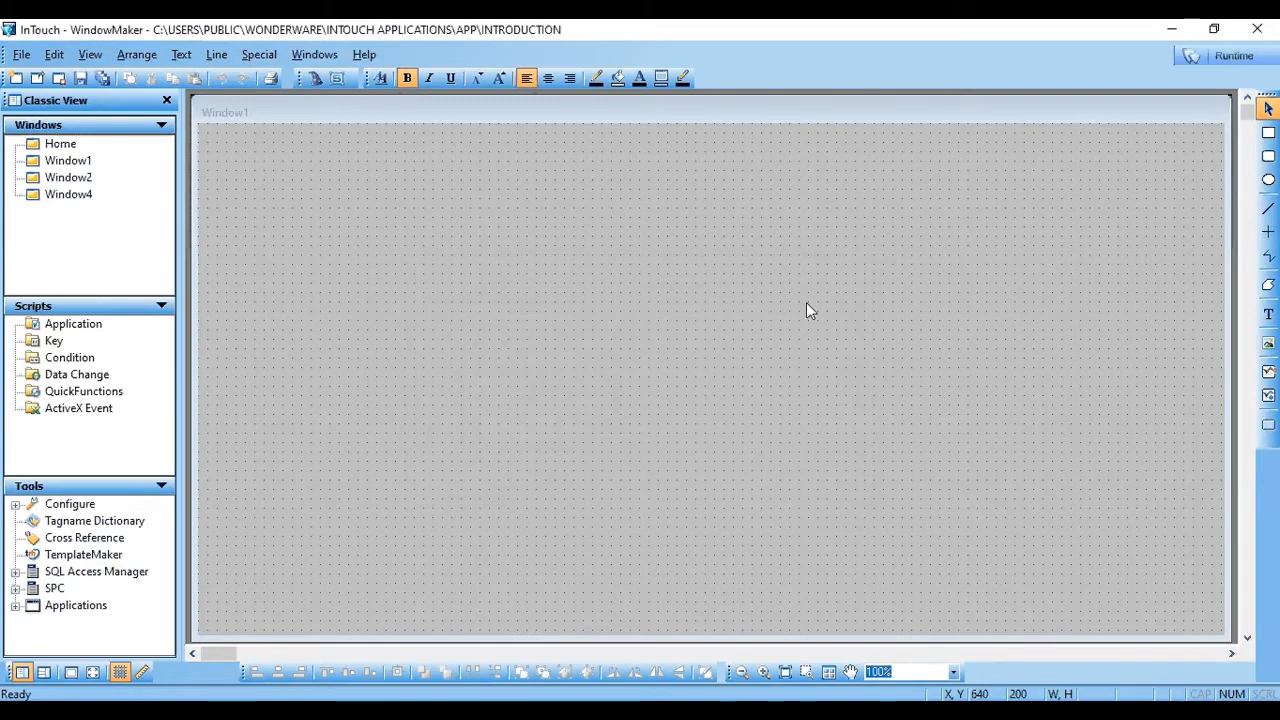
Place three buttons of about 110 by 40 side by side in a row across the upper part of Window1.
left_click(1268, 426)
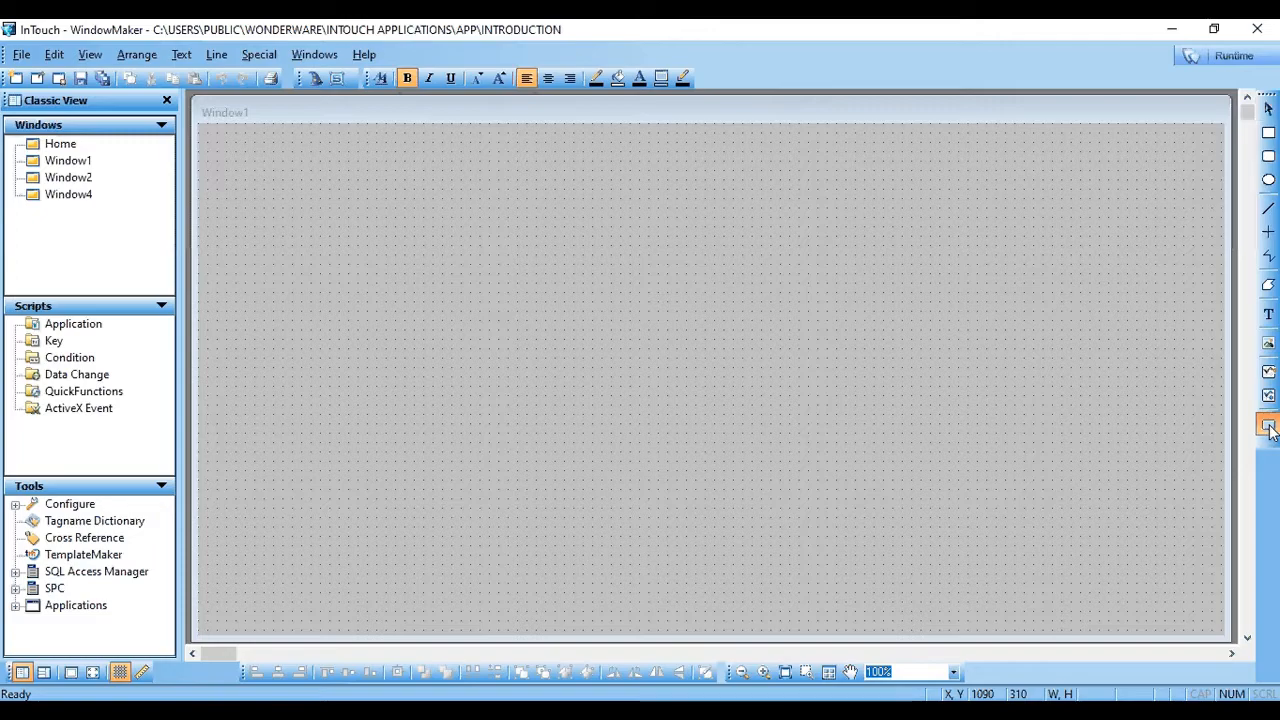
left_click_drag(320, 237, 424, 276)
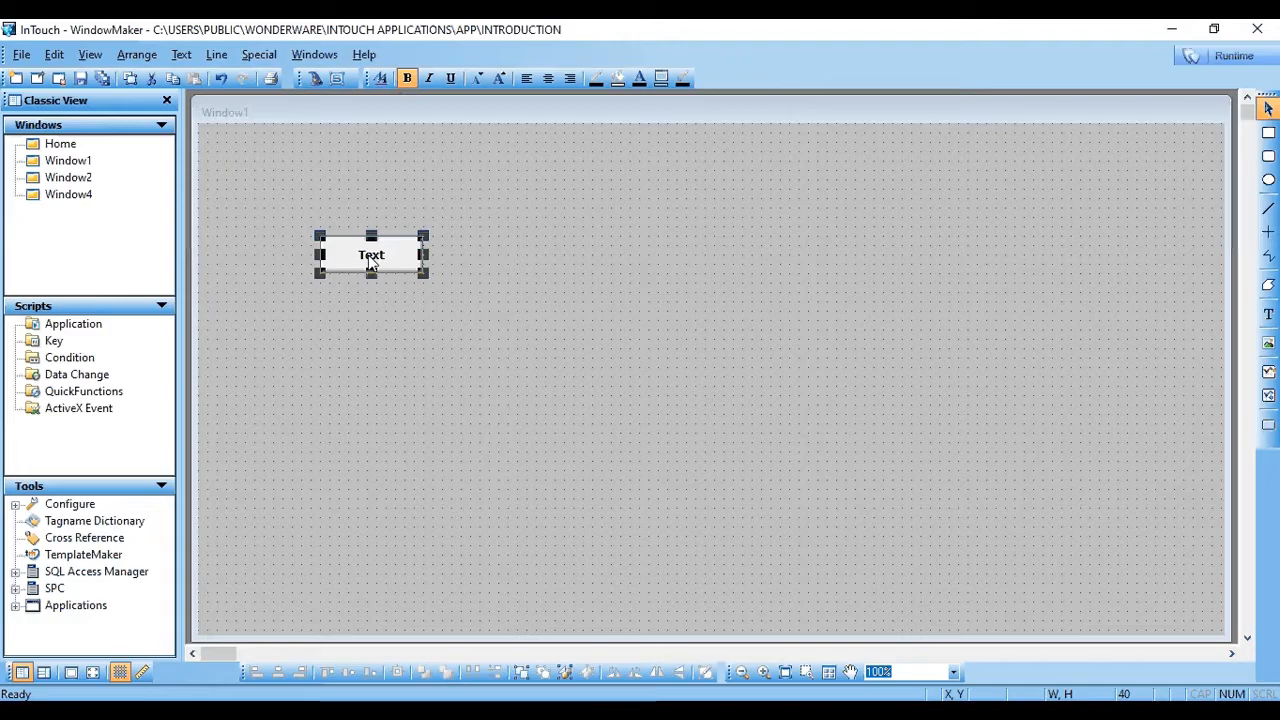
left_click(1268, 425)
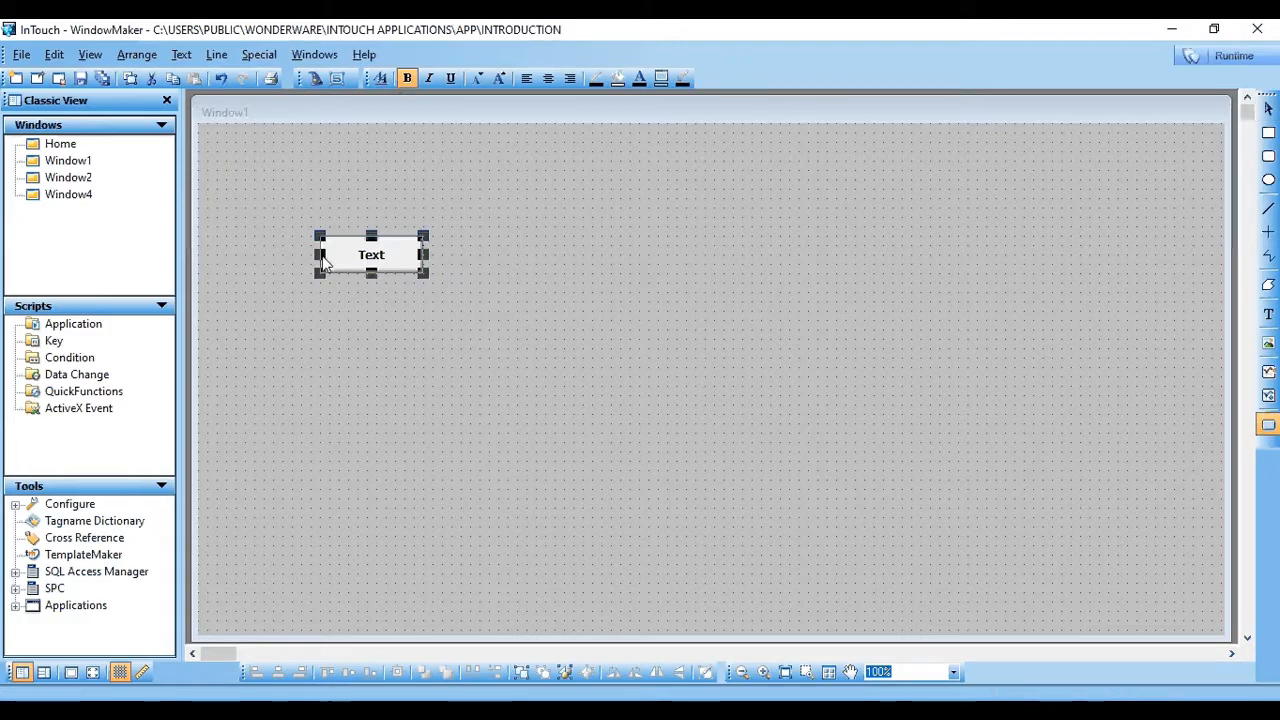
left_click_drag(451, 237, 502, 275)
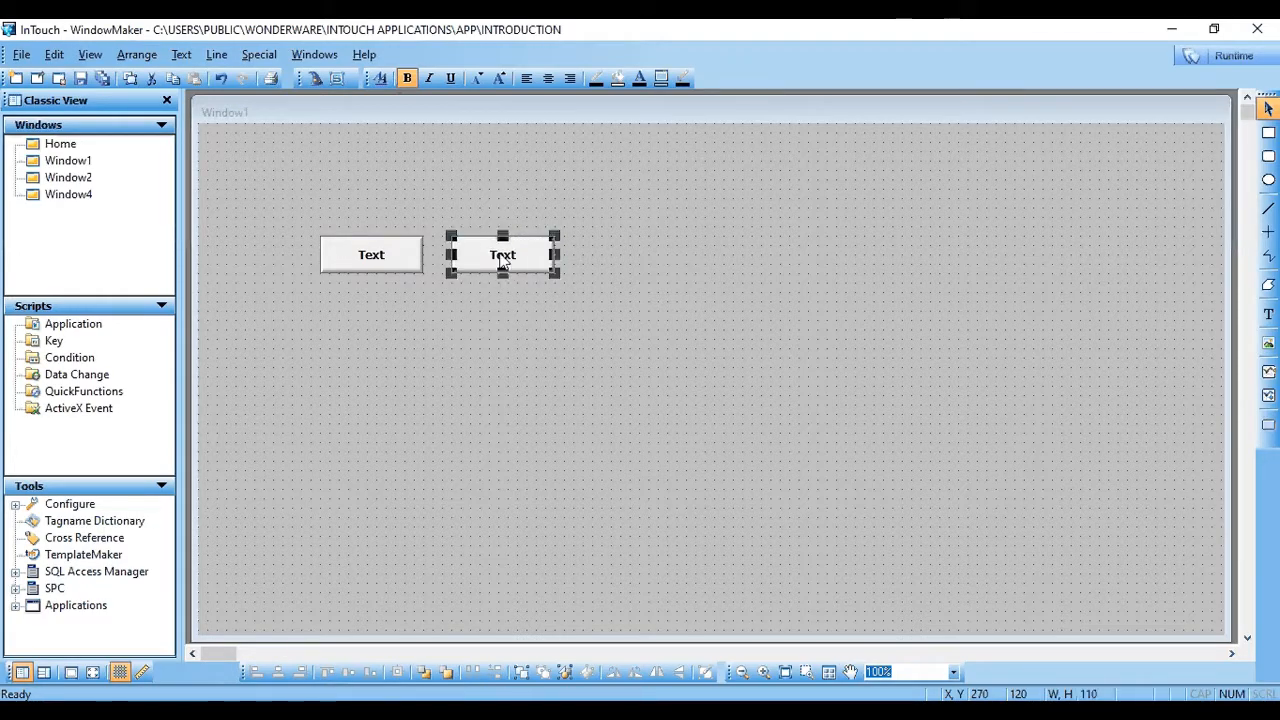
key("ctrl+v")
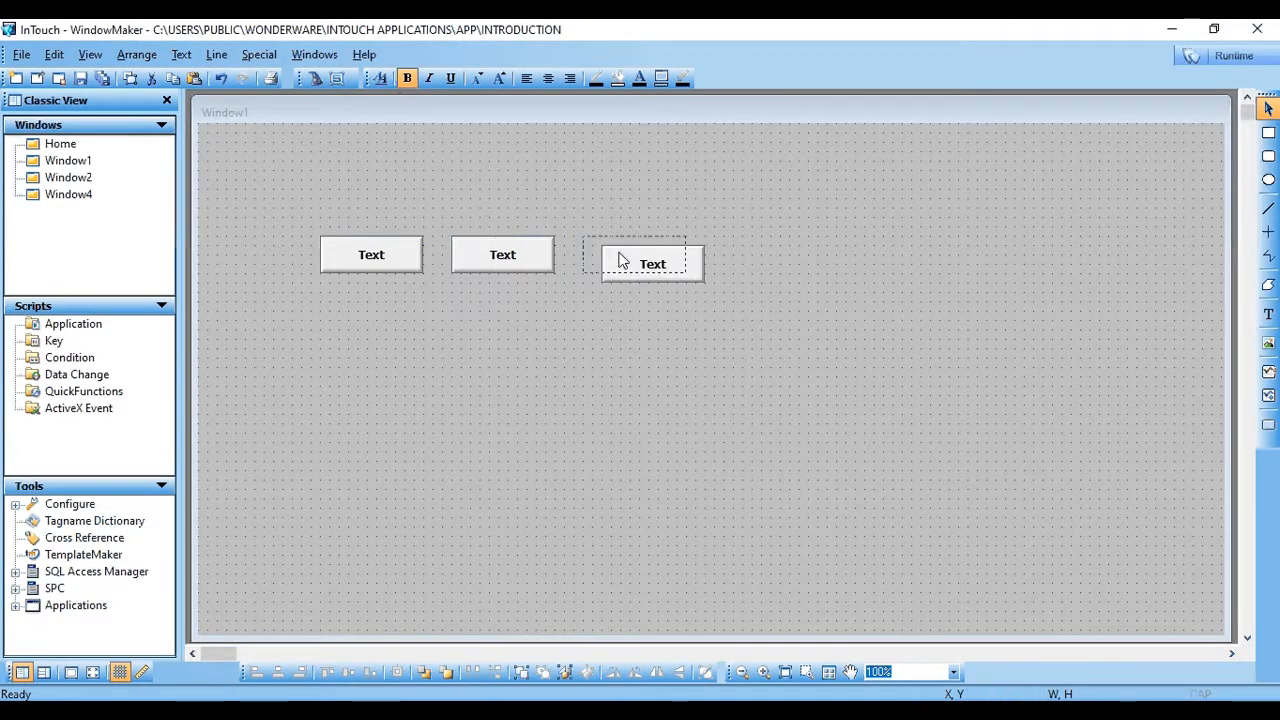
left_click(612, 252)
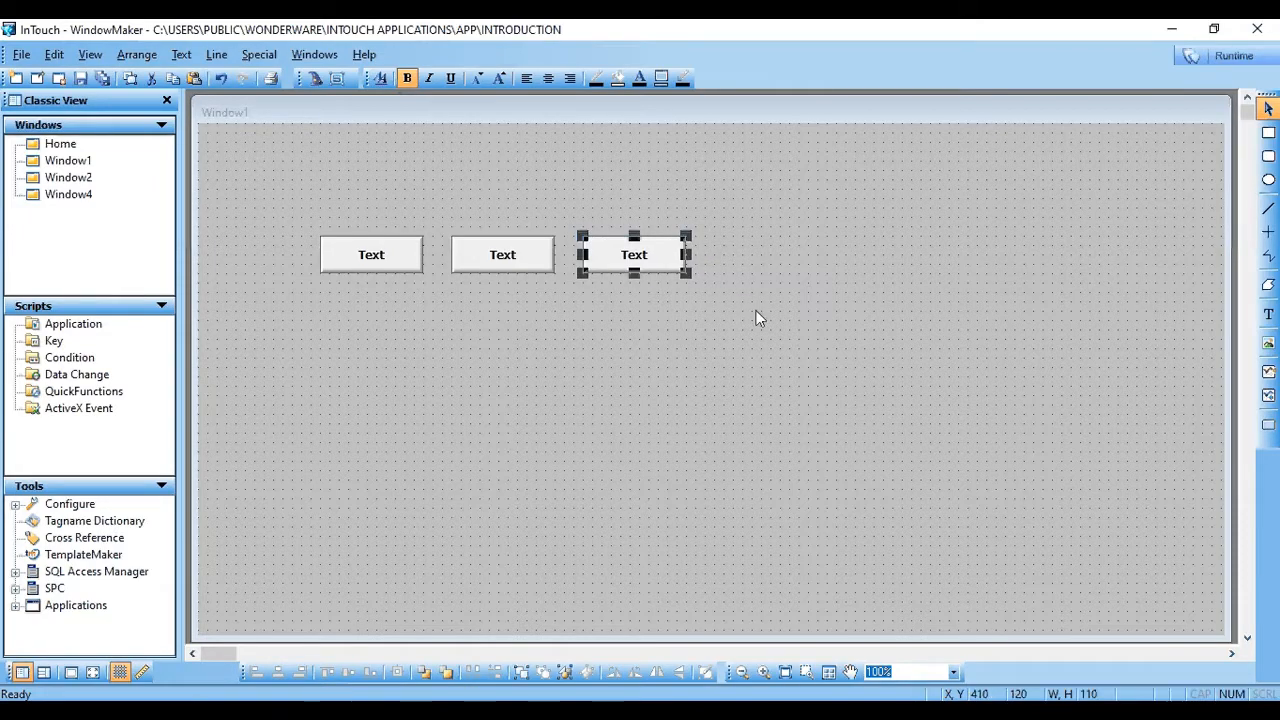
Substitute the first button's text string with W1.
right_click(368, 253)
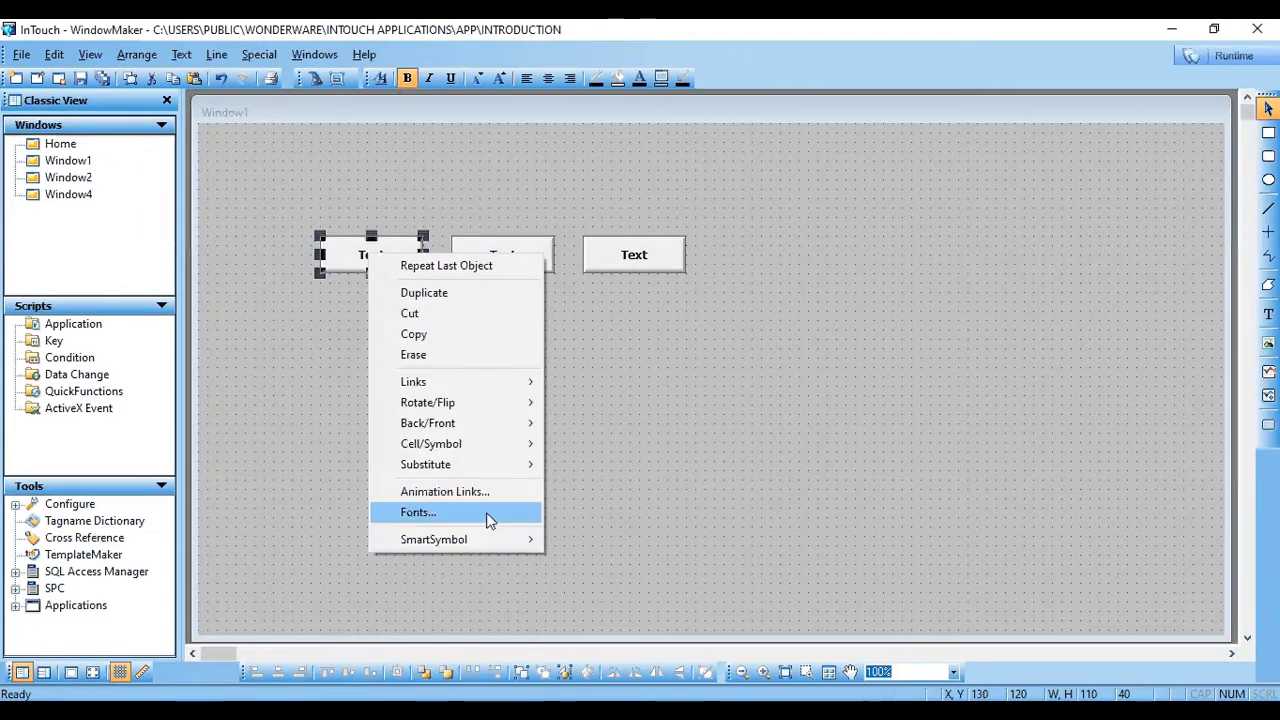
mouse_move(504, 476)
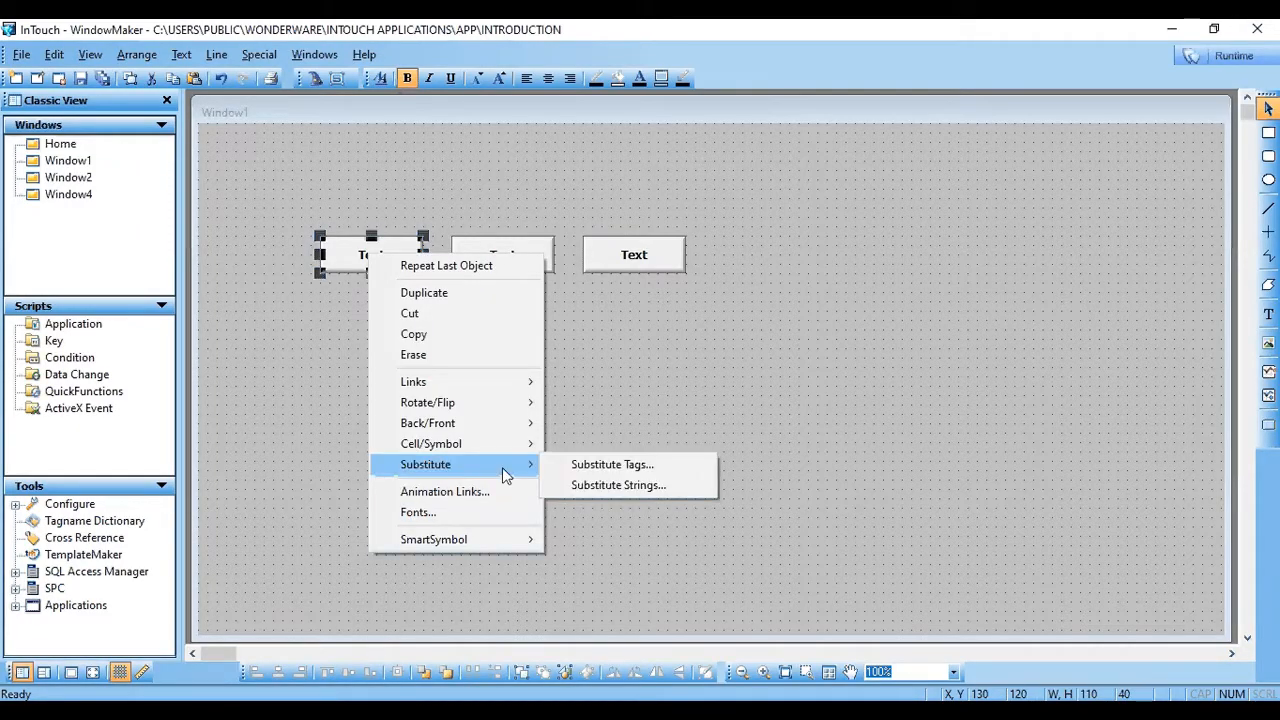
left_click(614, 485)
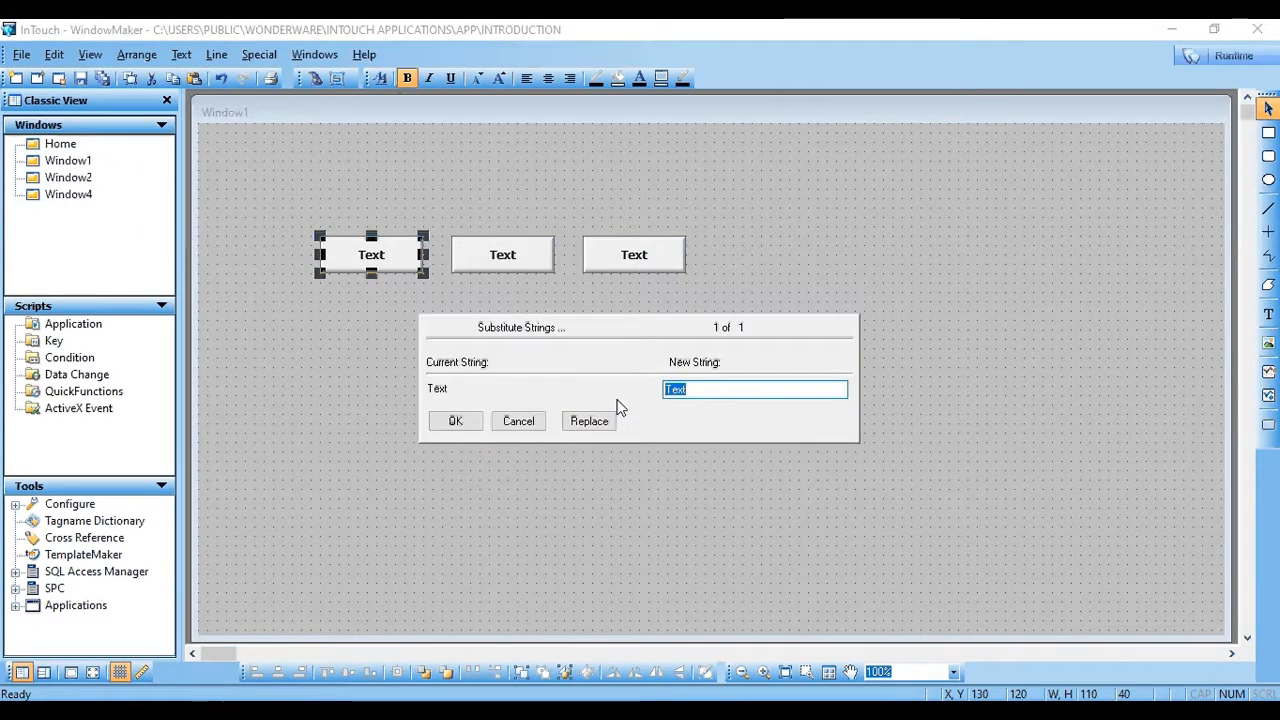
type("W1")
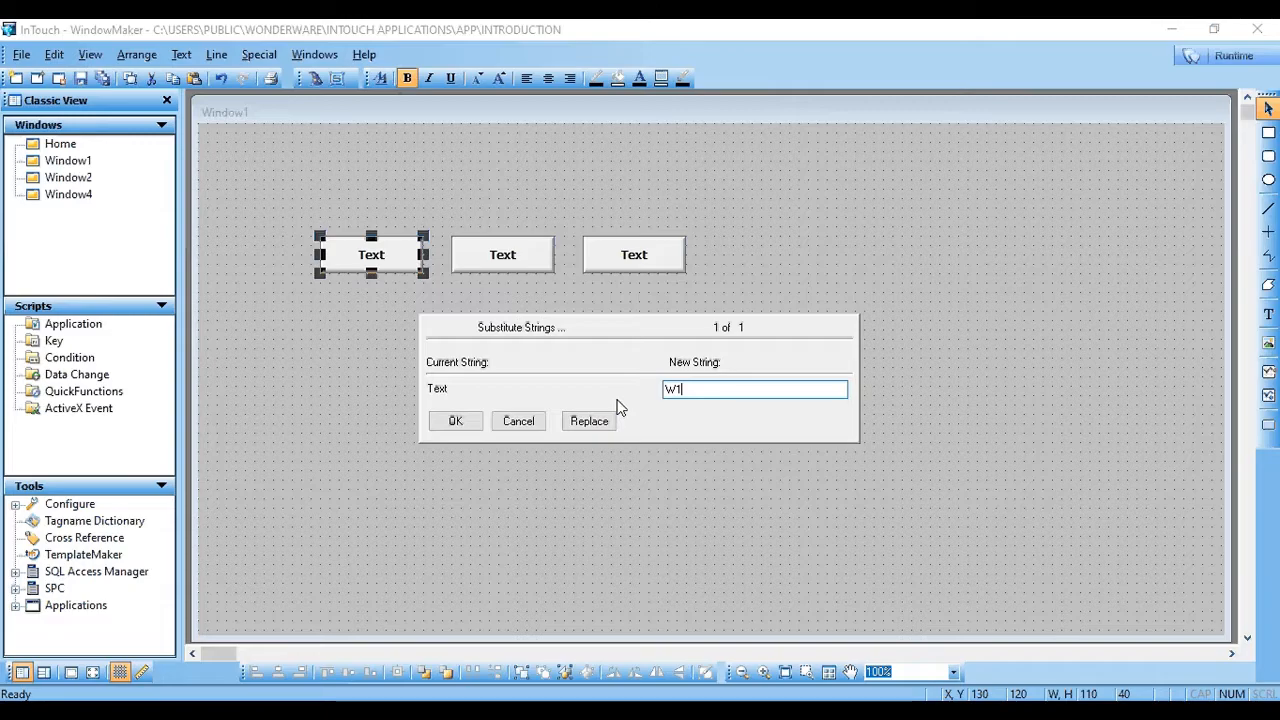
left_click(455, 421)
Substitute the middle button's text string with W2.
left_click(506, 262)
right_click(506, 262)
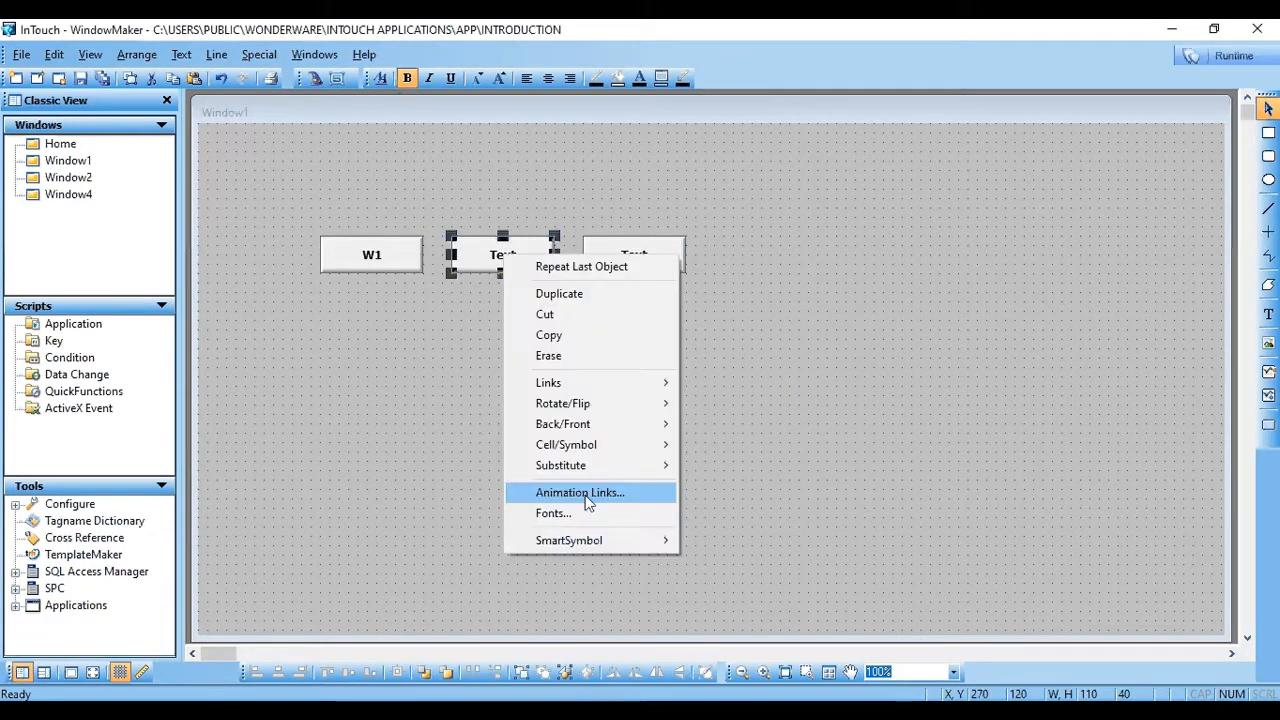
left_click(620, 465)
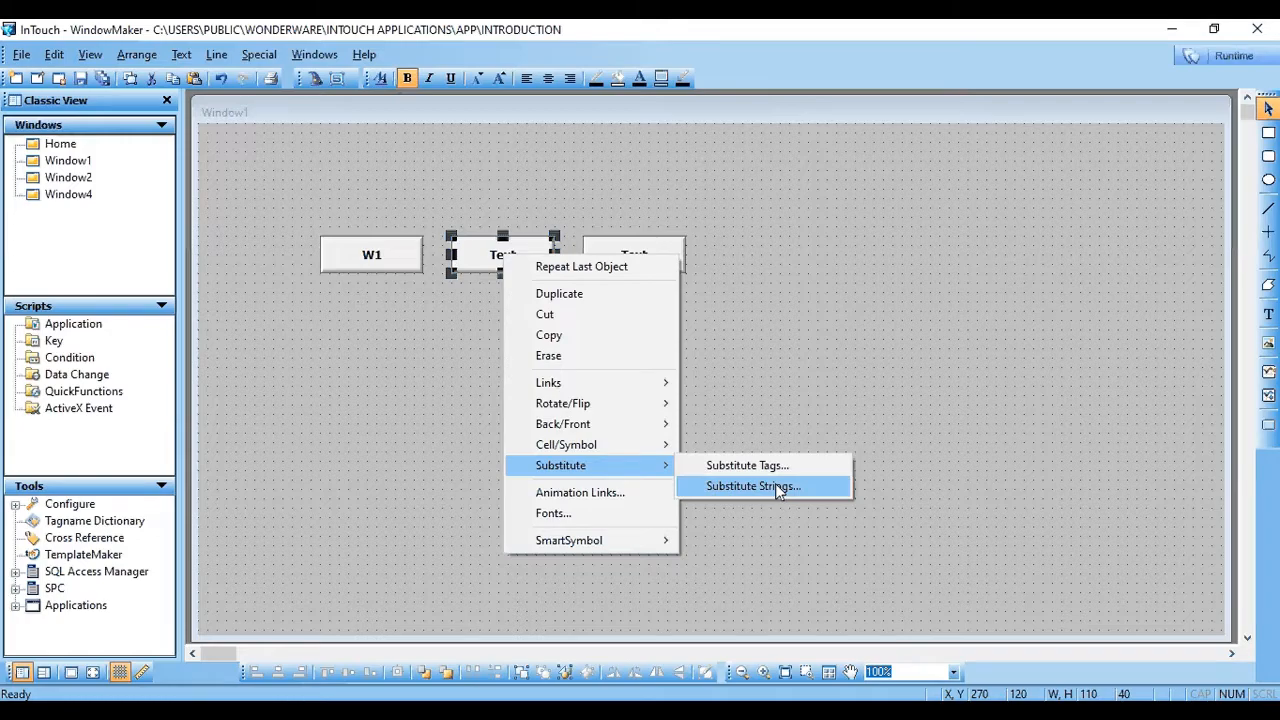
left_click(779, 489)
type("W2")
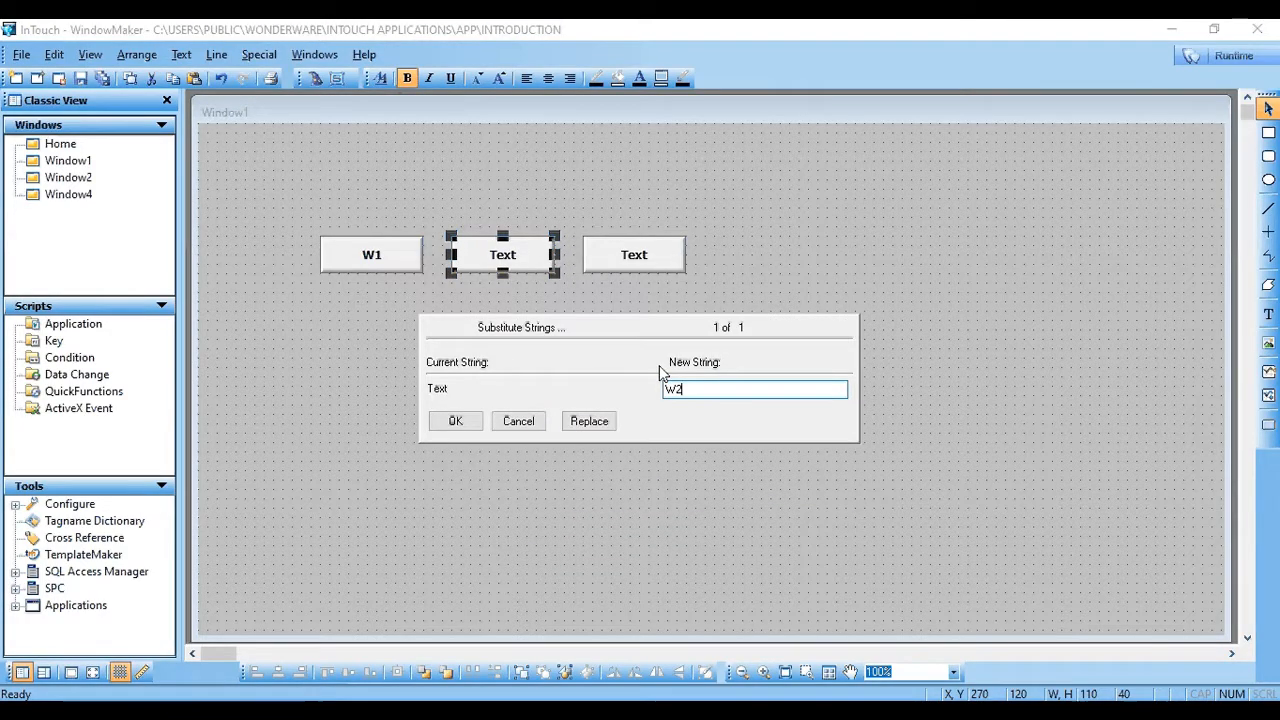
left_click(455, 424)
Substitute the third button's text string with W3.
right_click(646, 260)
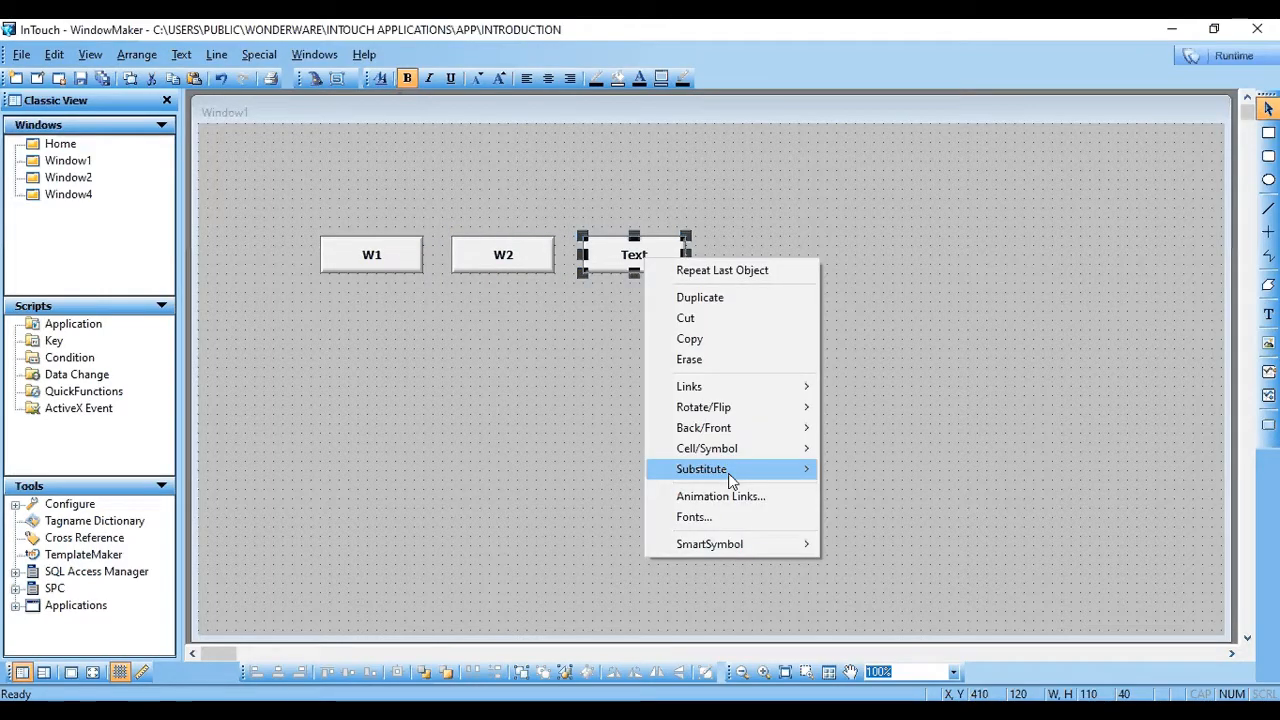
mouse_move(731, 480)
left_click(880, 490)
type("W")
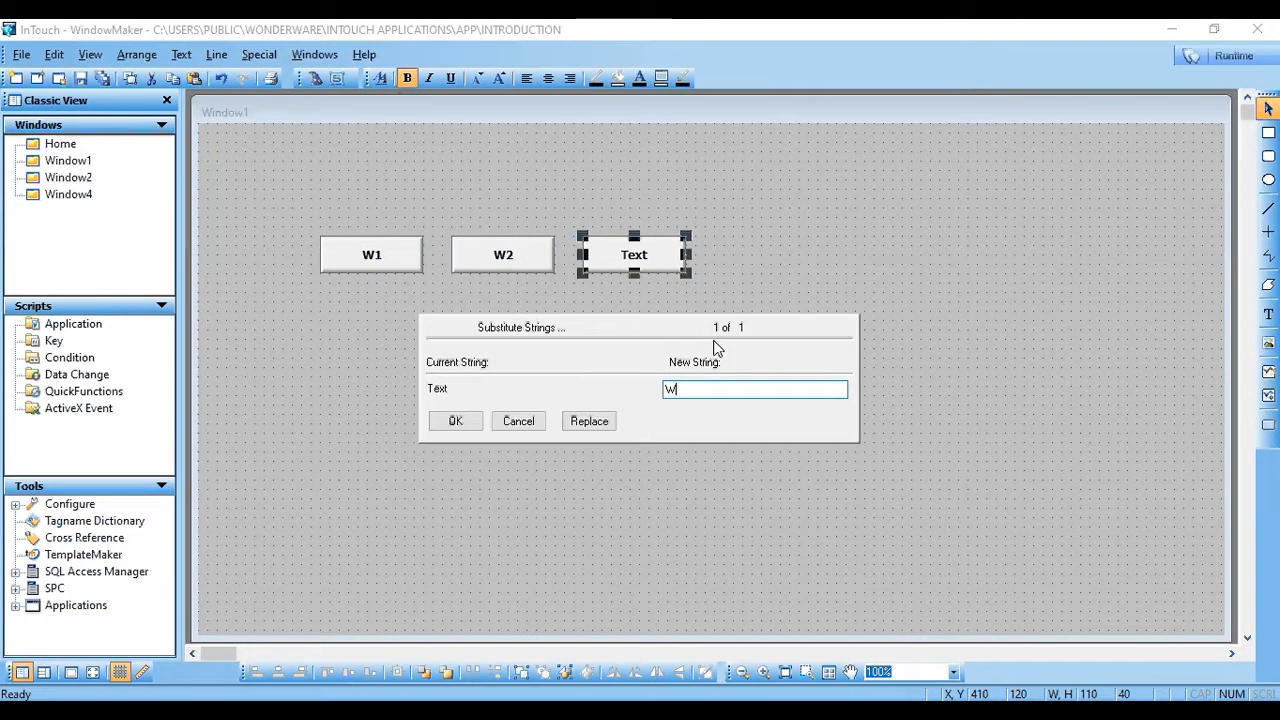
type("3")
left_click(463, 423)
Give the W1 button a Show Window touch link that opens Window1.
double_click(370, 264)
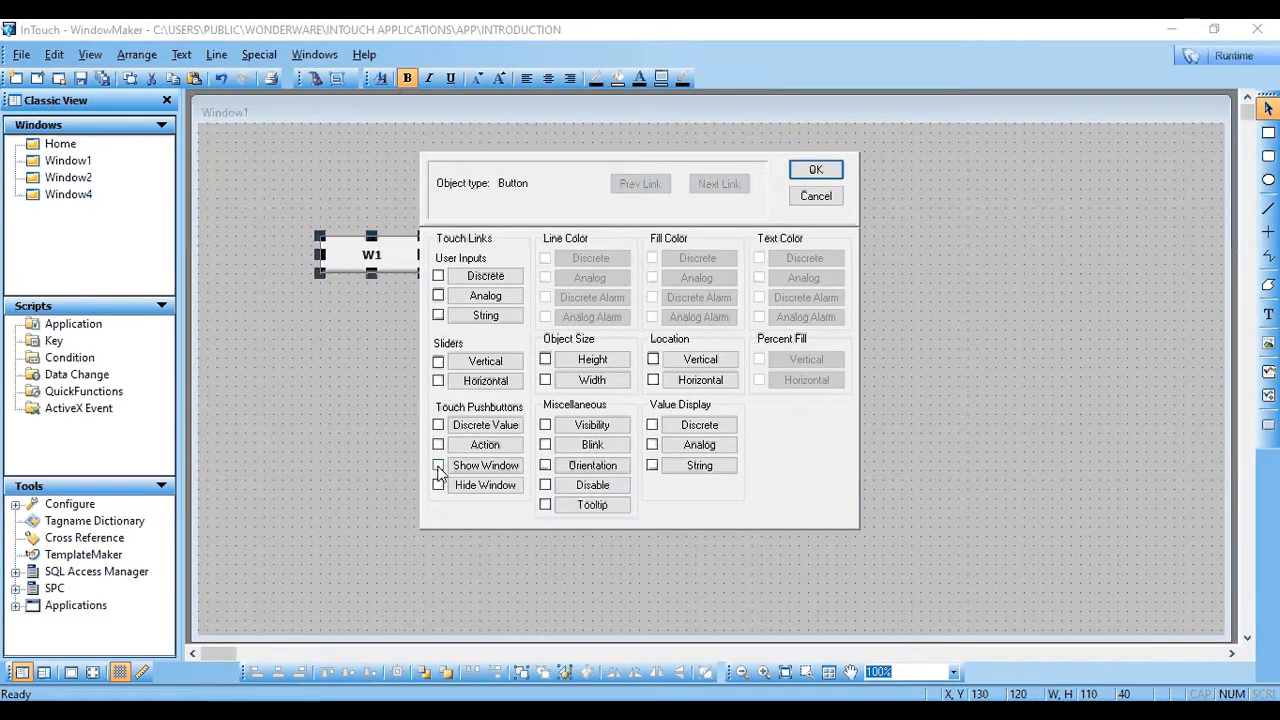
left_click(439, 466)
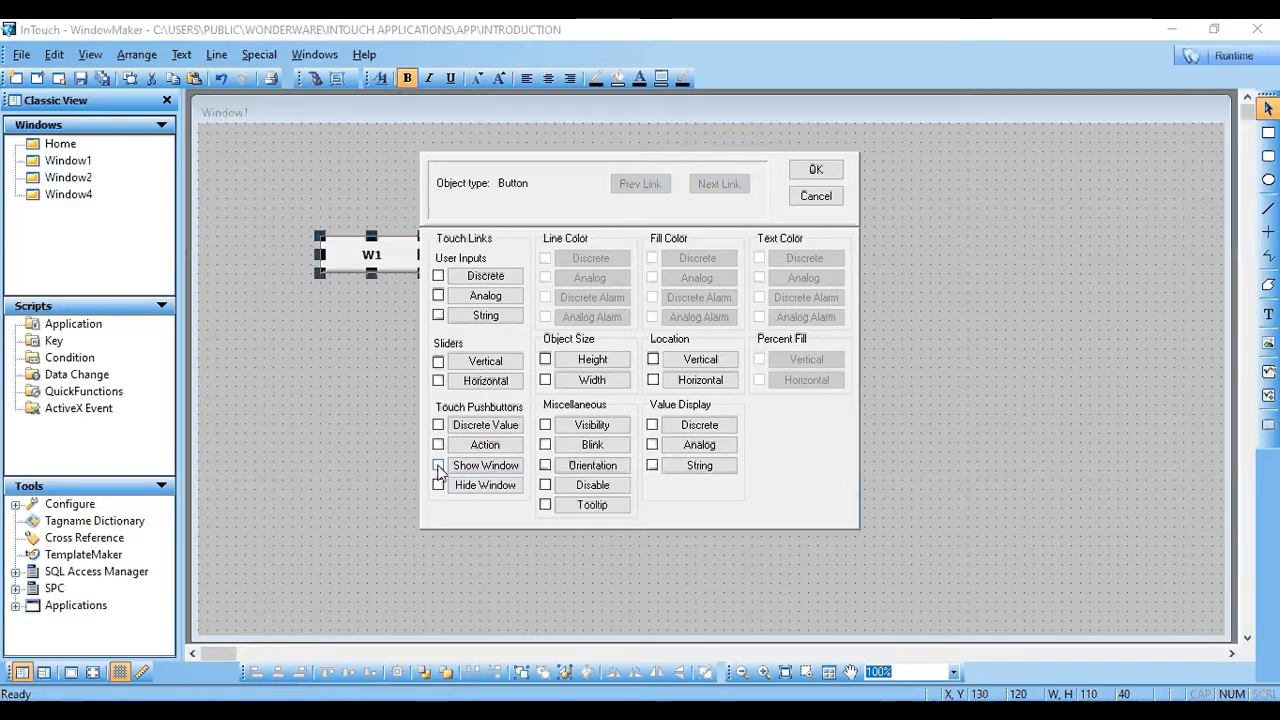
left_click(438, 177)
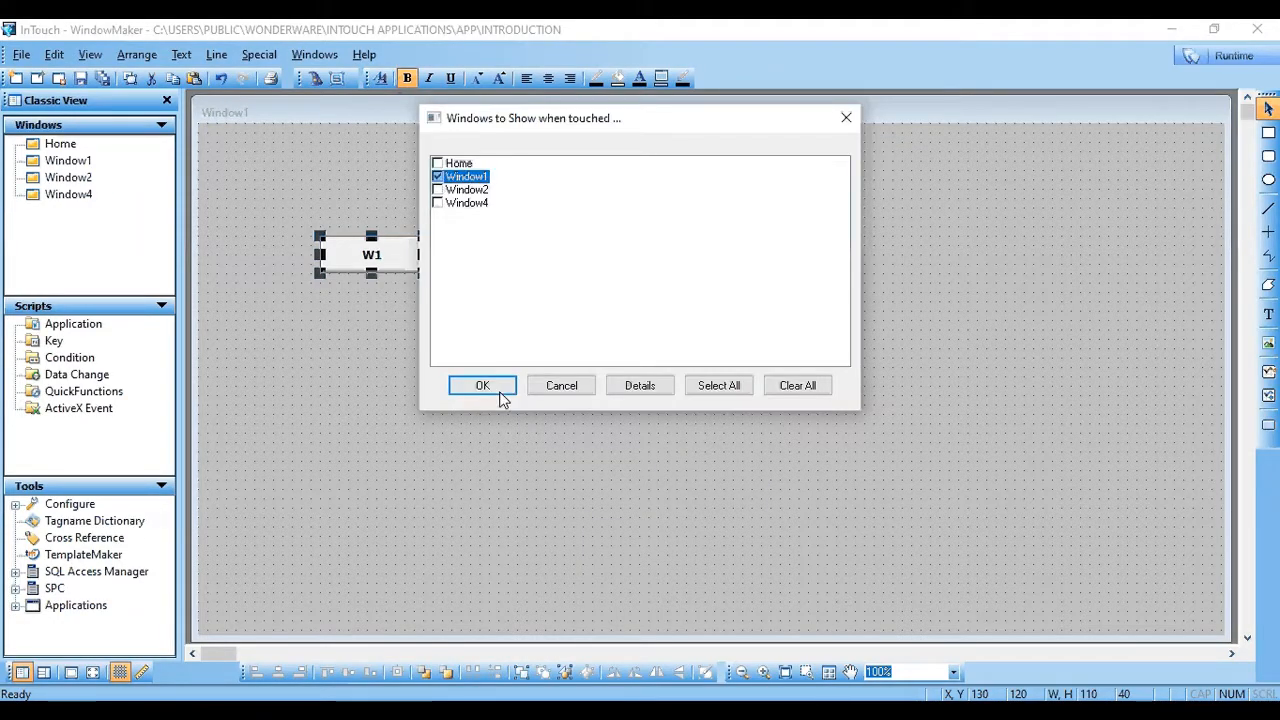
key("Return")
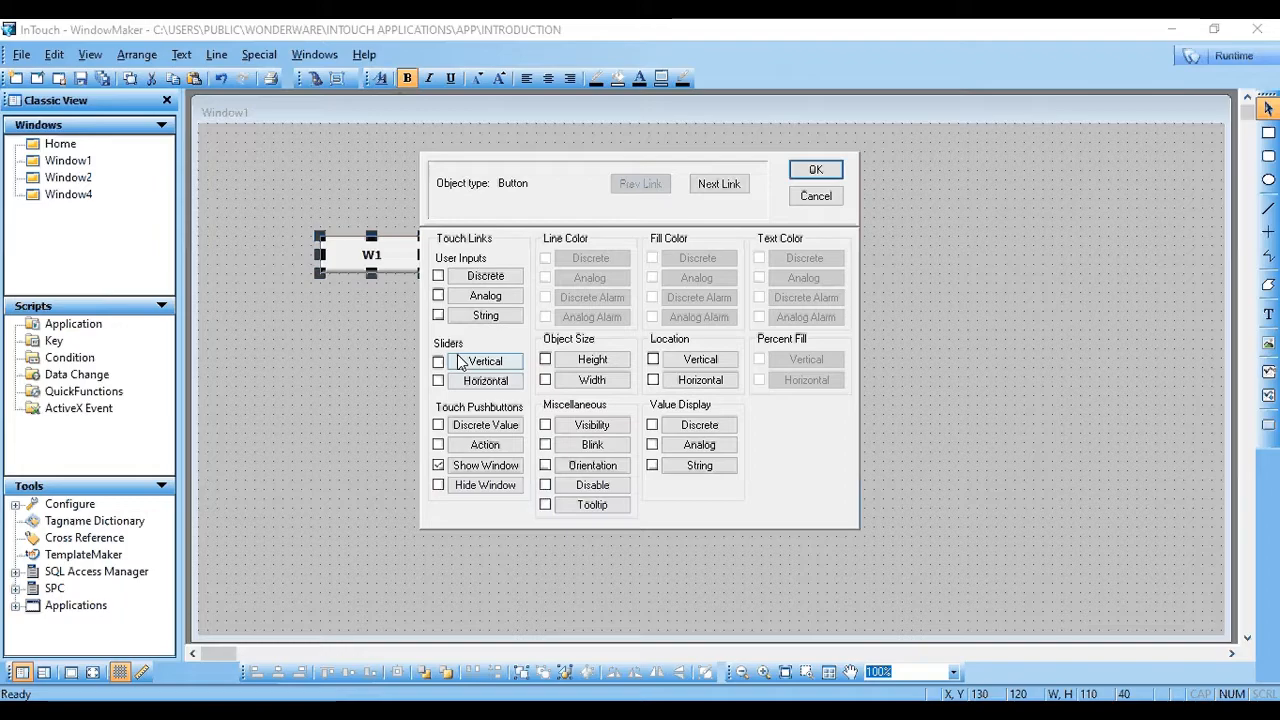
left_click(815, 170)
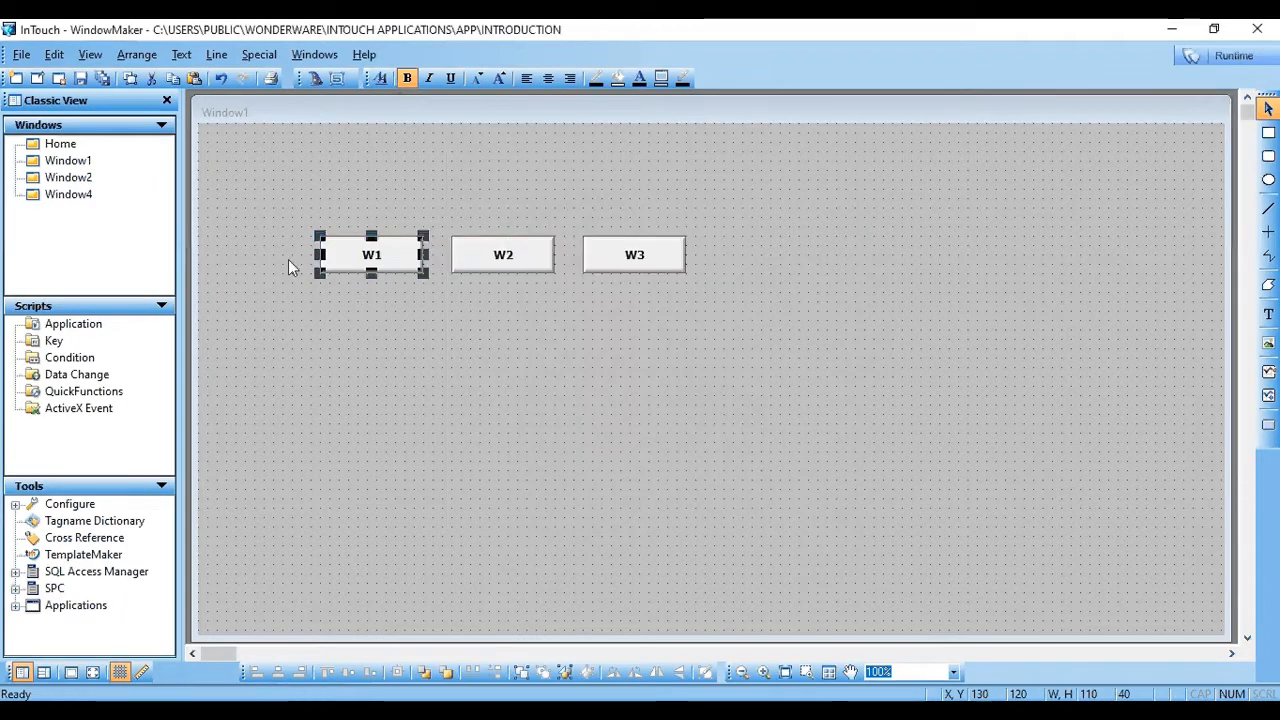
Give the W2 button a Show Window touch link to Window2 only, with Window1 deselected.
left_click(503, 256)
right_click(506, 258)
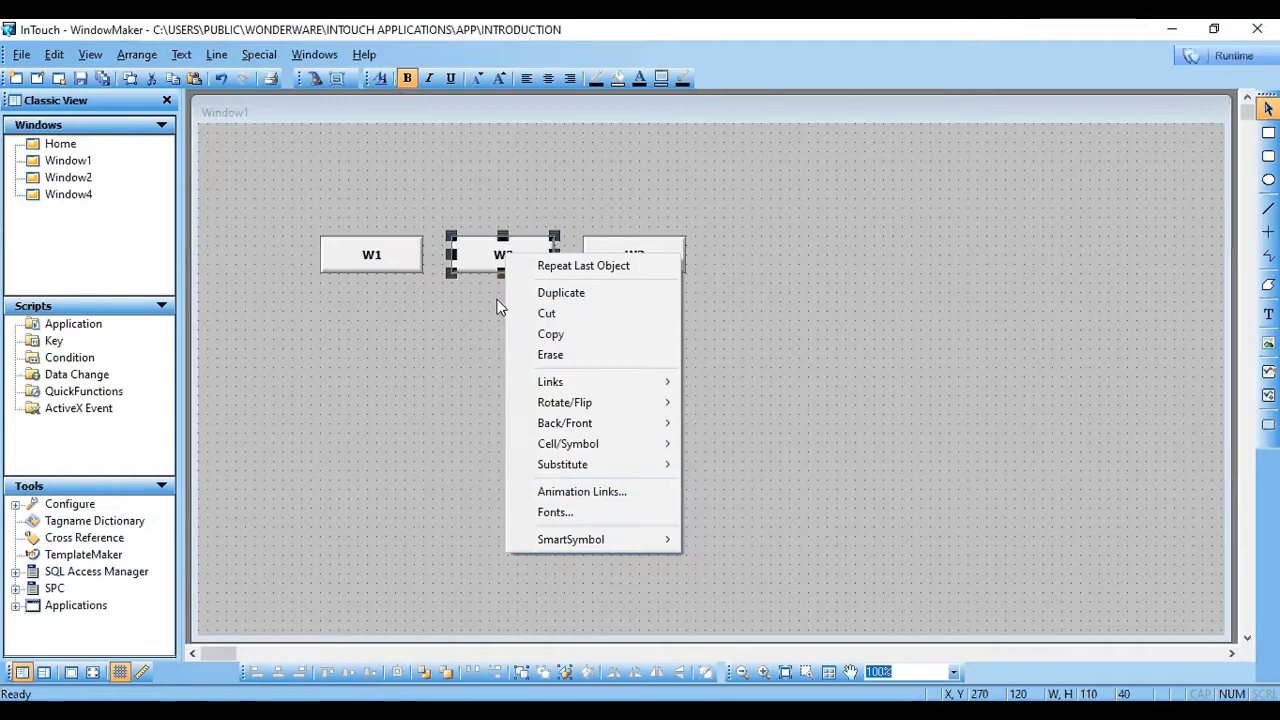
left_click(581, 491)
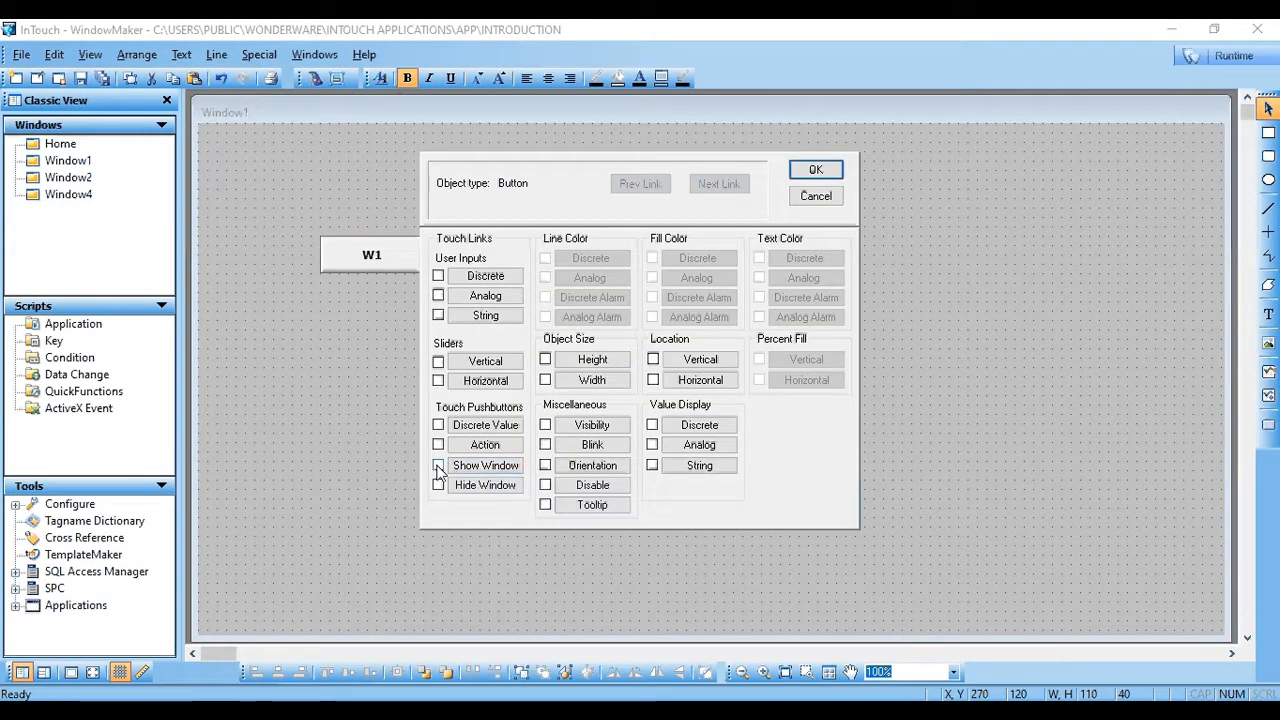
left_click(438, 468)
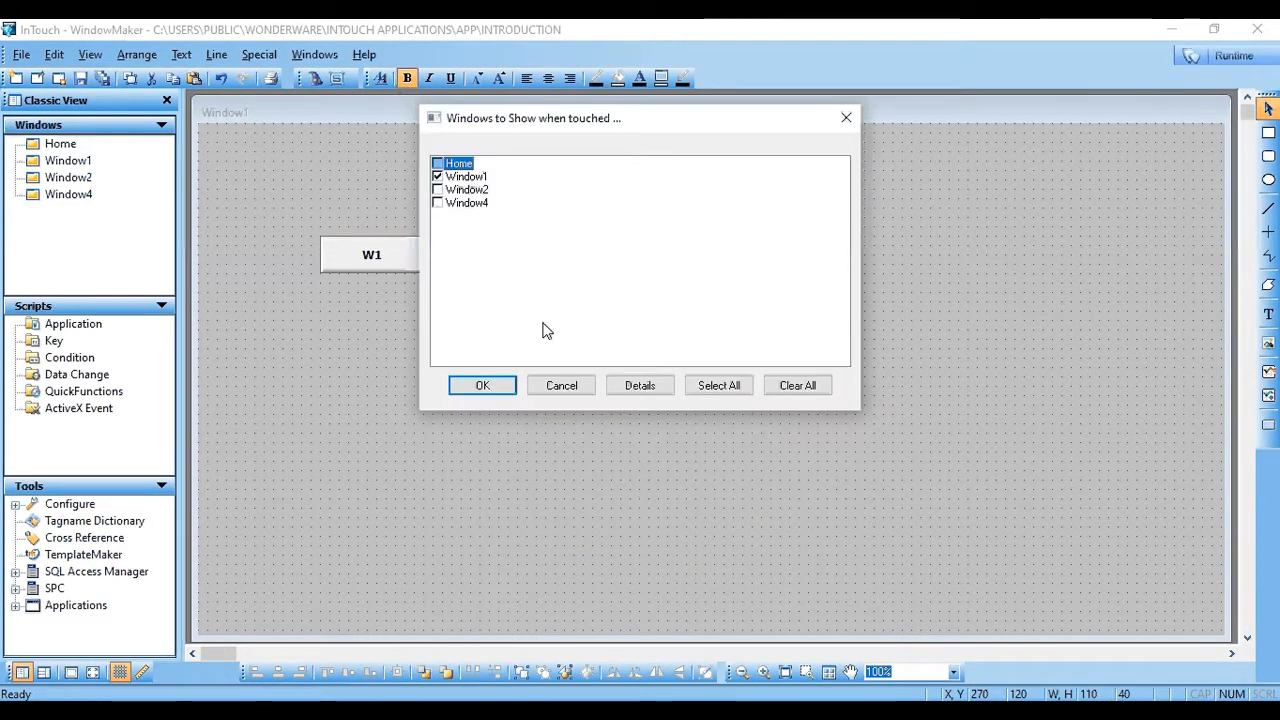
left_click(438, 187)
left_click(438, 177)
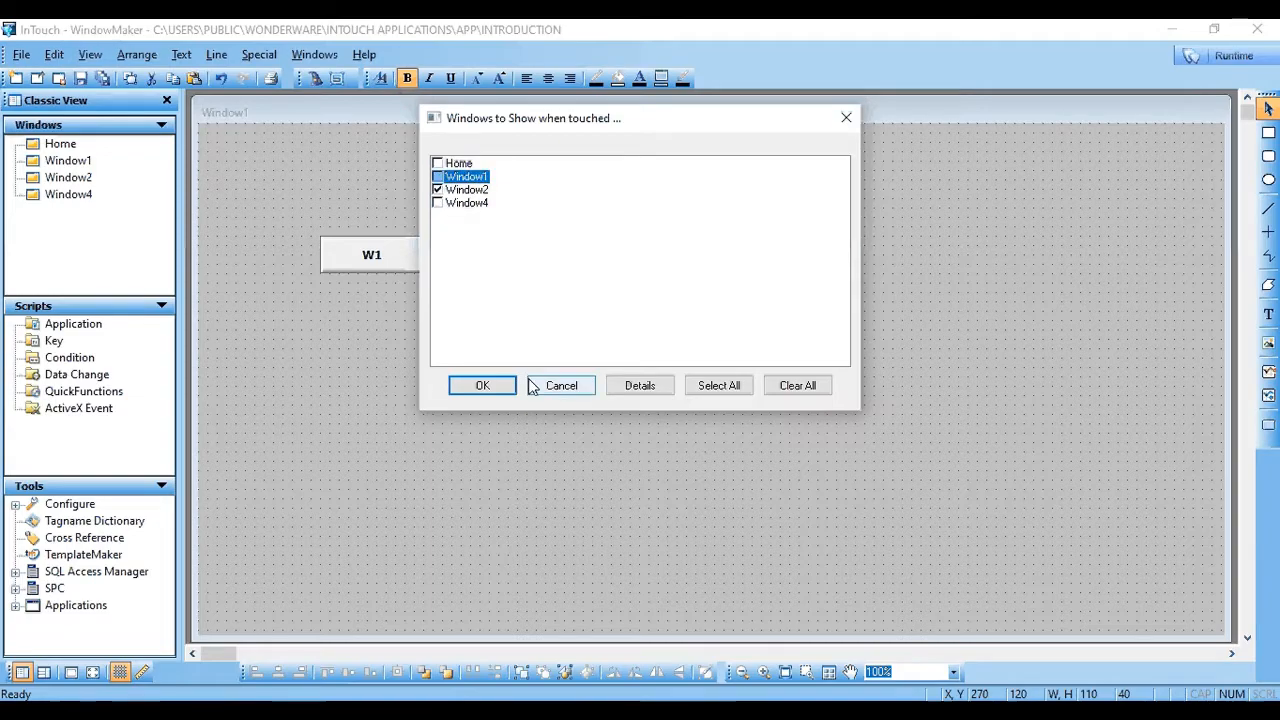
left_click(508, 385)
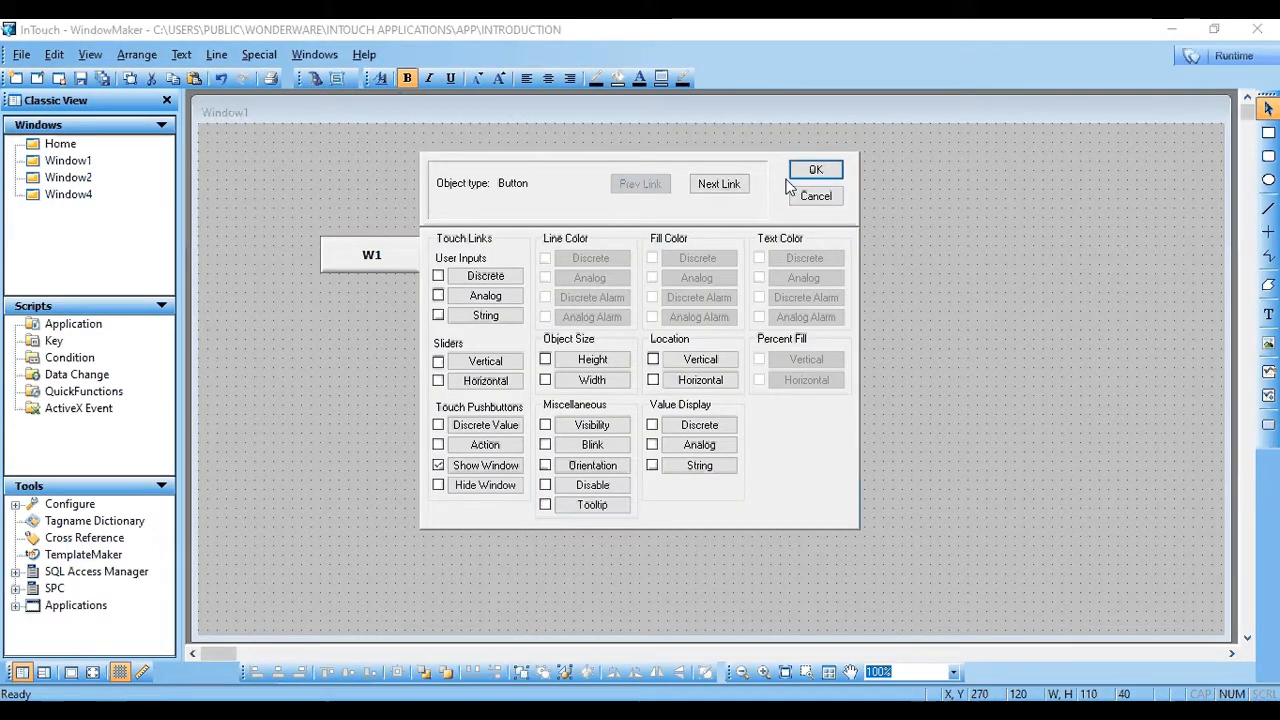
left_click(815, 170)
Give the W3 button a Show Window touch link that opens Window4 only.
double_click(599, 258)
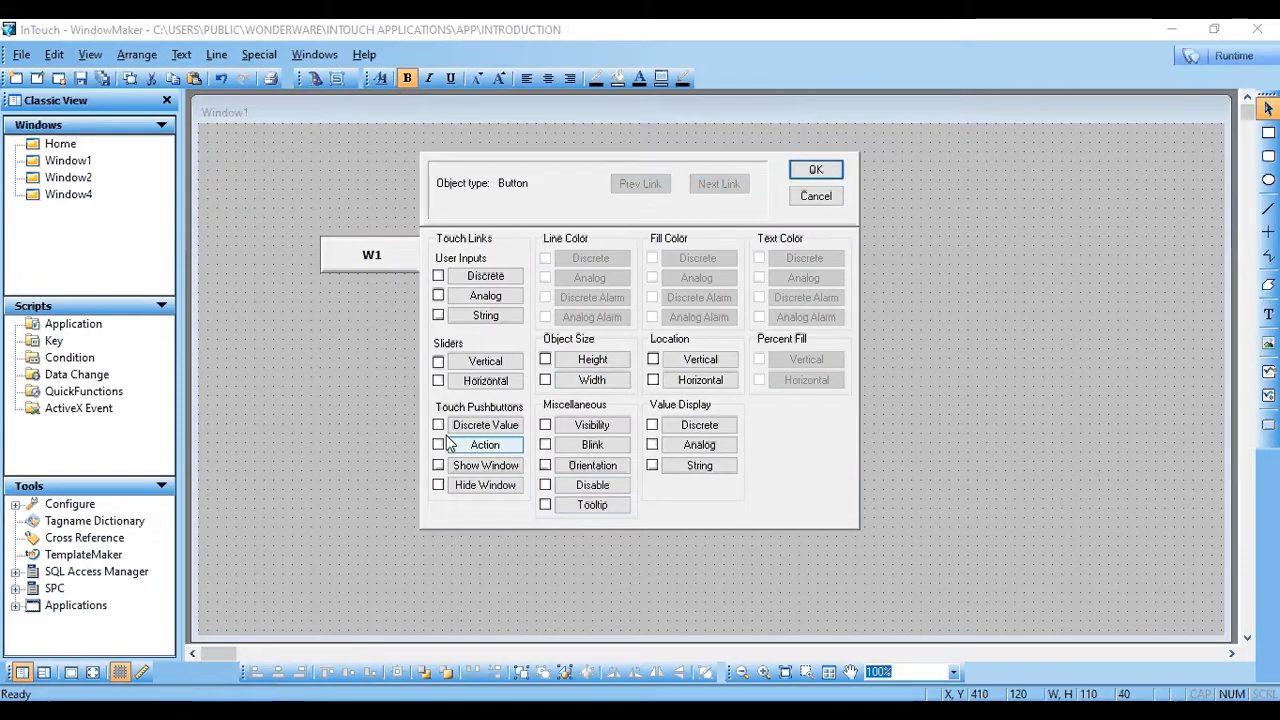
left_click(485, 465)
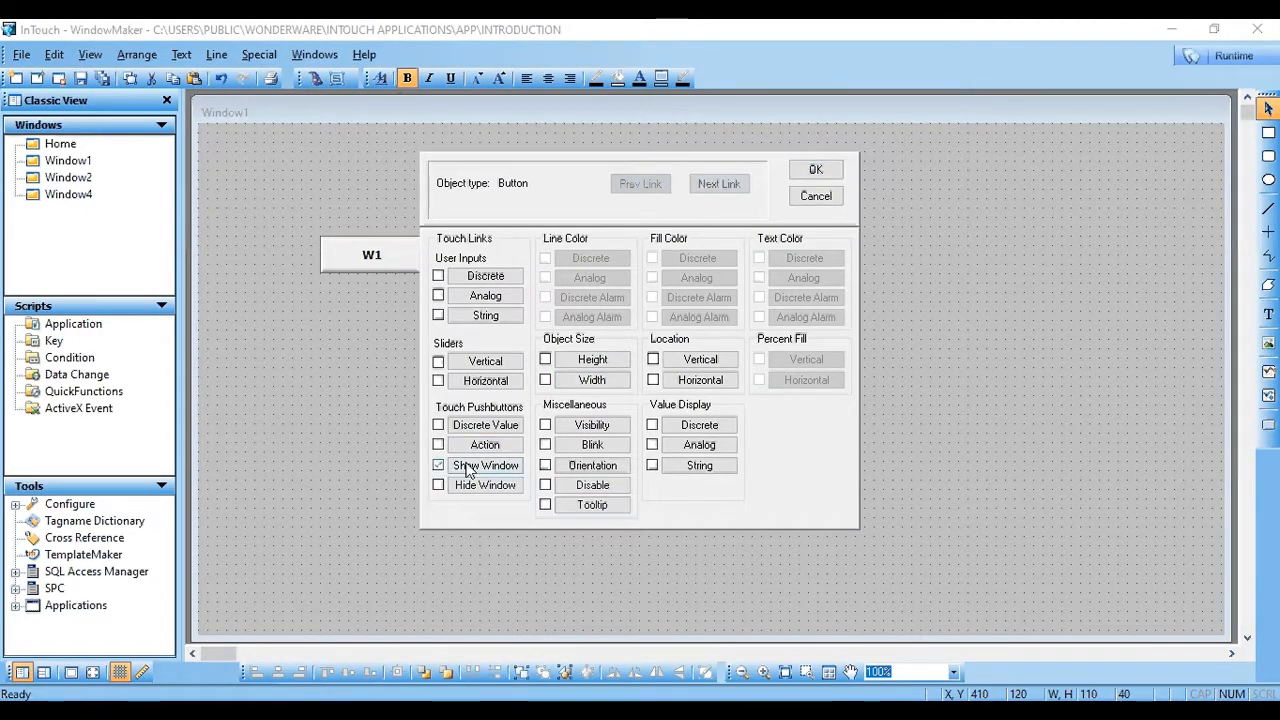
left_click(438, 204)
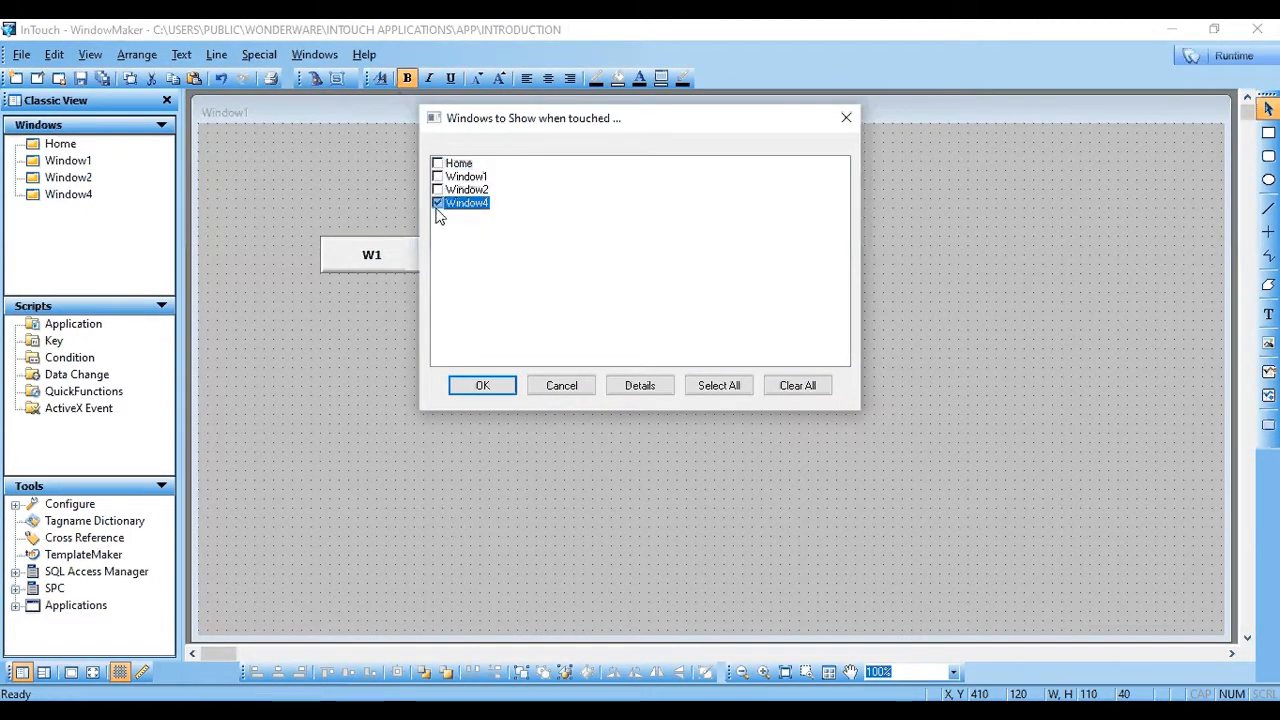
left_click(483, 388)
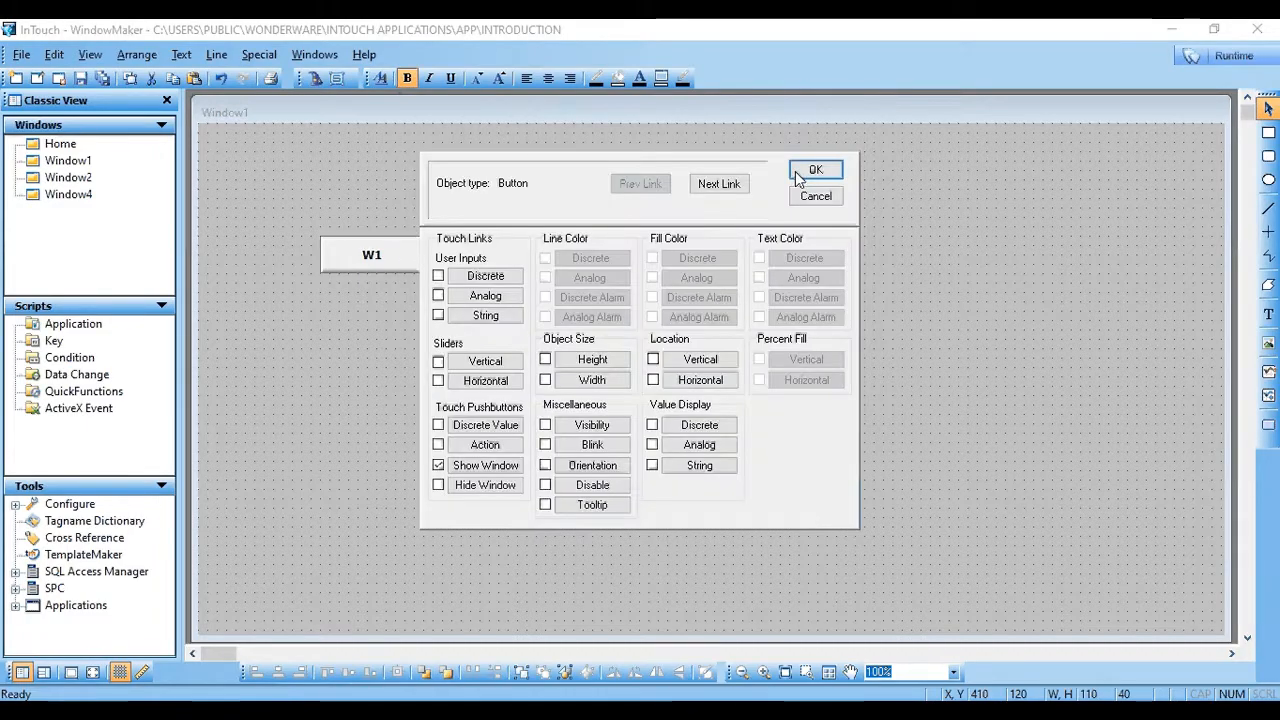
left_click(818, 170)
left_click(849, 244)
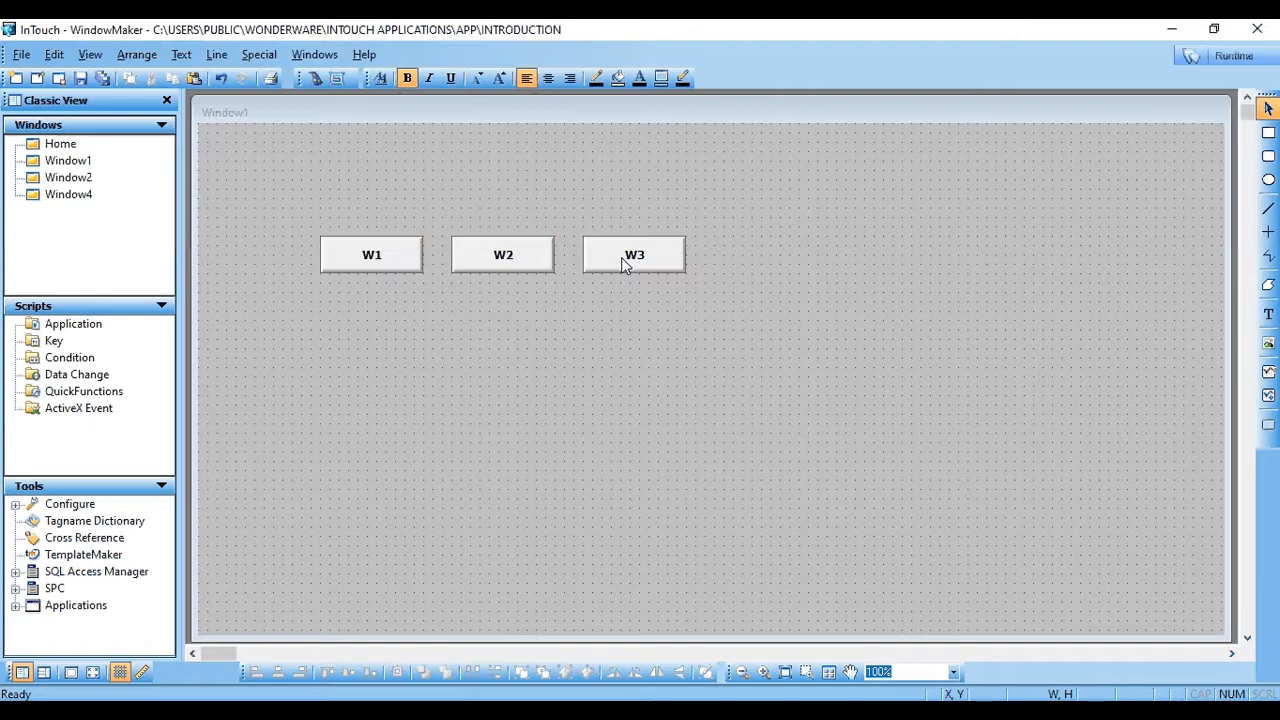
Check the W1 button's animation links without changing them, and save all windows.
left_click(397, 262)
double_click(398, 262)
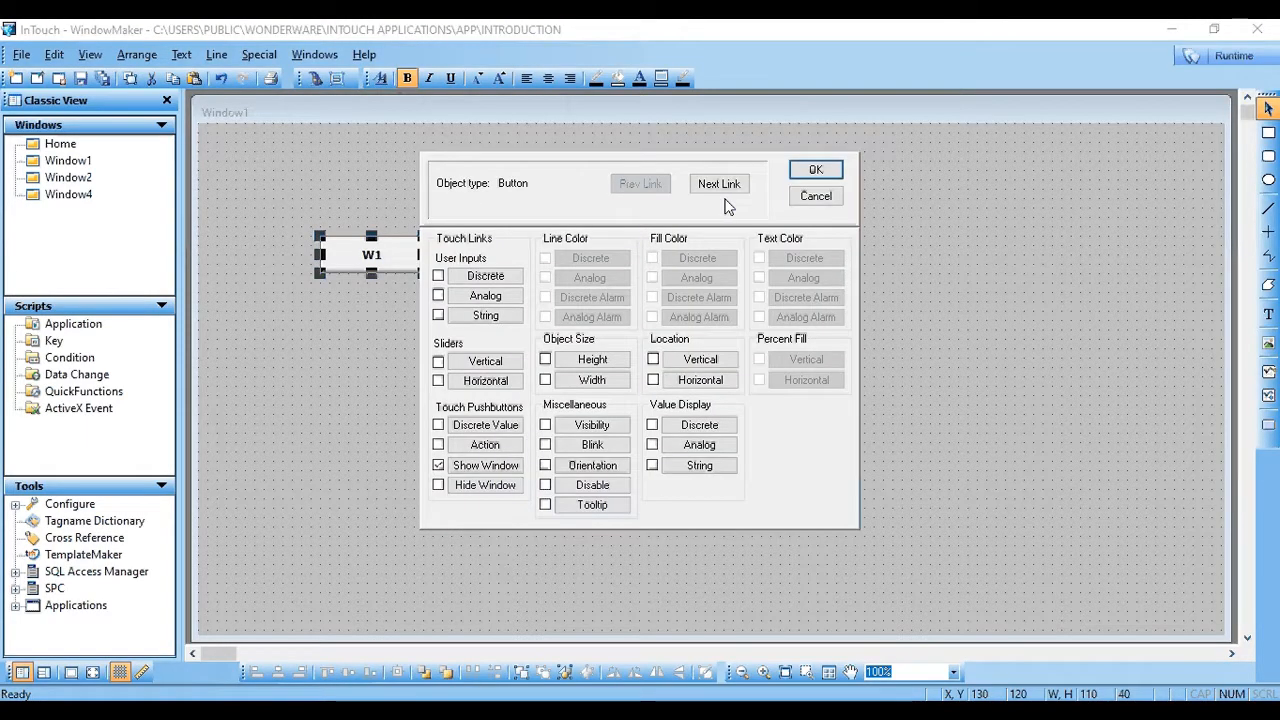
left_click(816, 196)
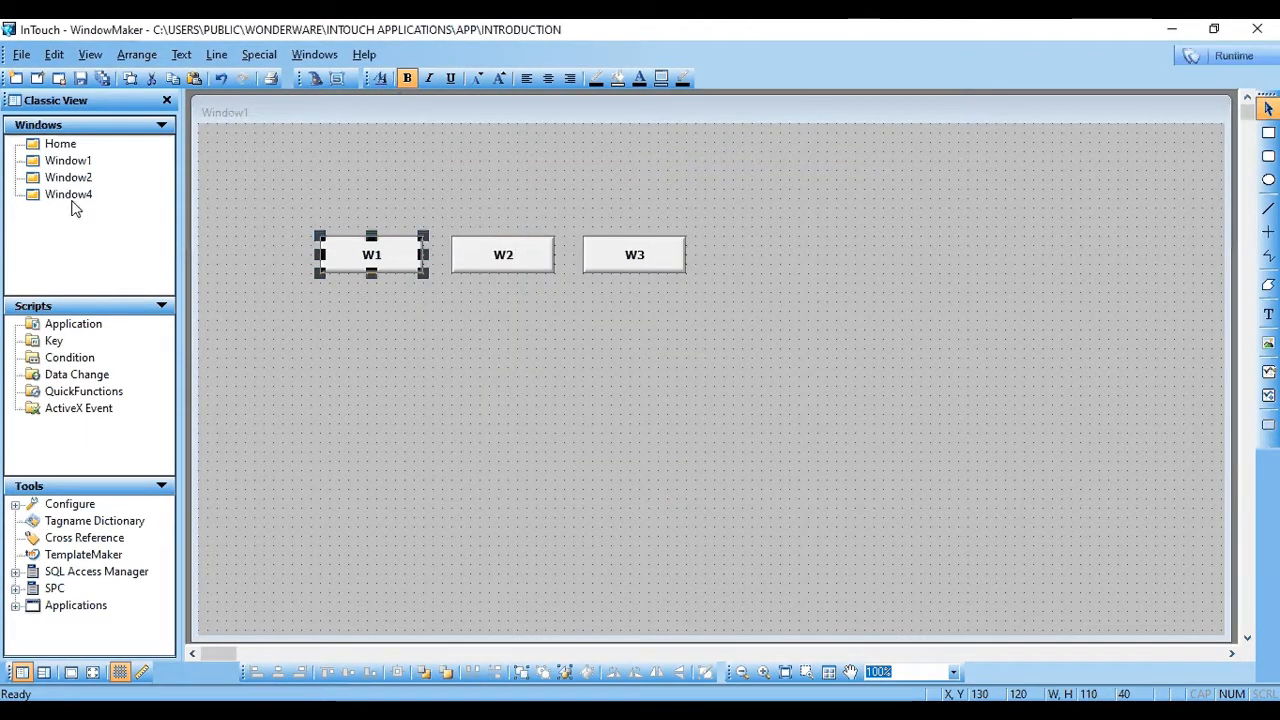
left_click(101, 80)
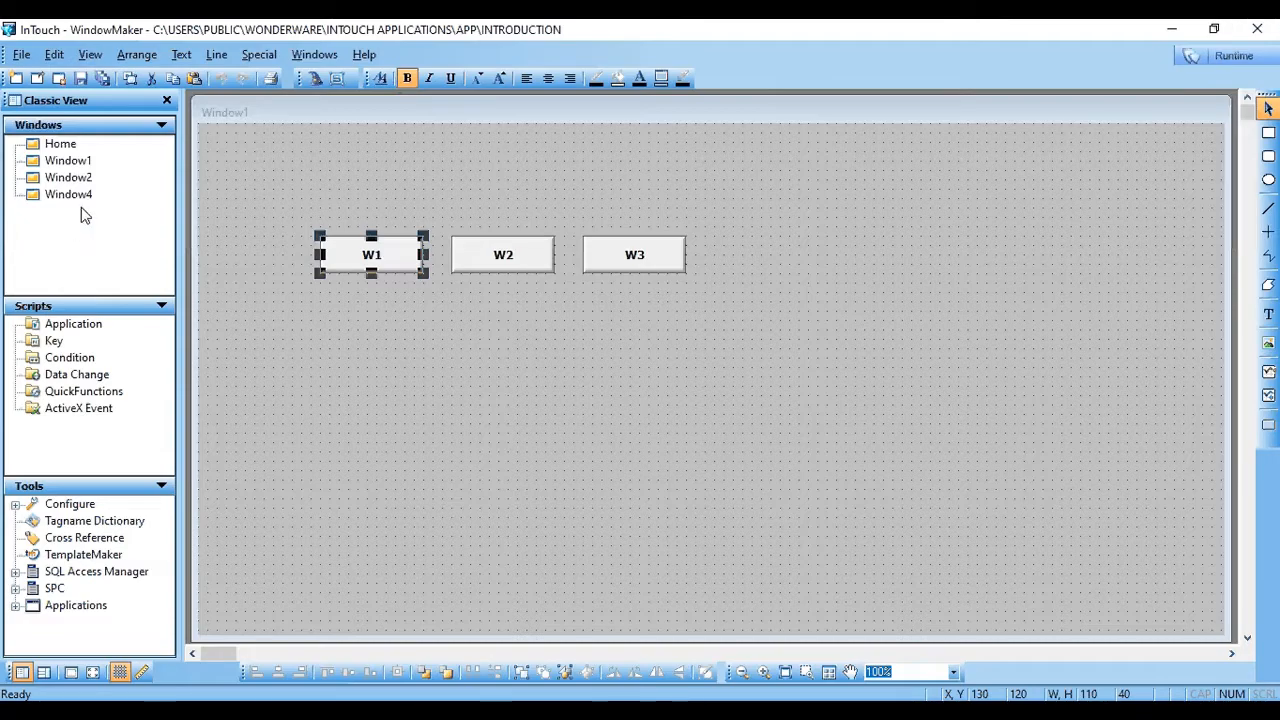
Cut the W1, W2 and W3 buttons out of Window1.
left_click(68, 162)
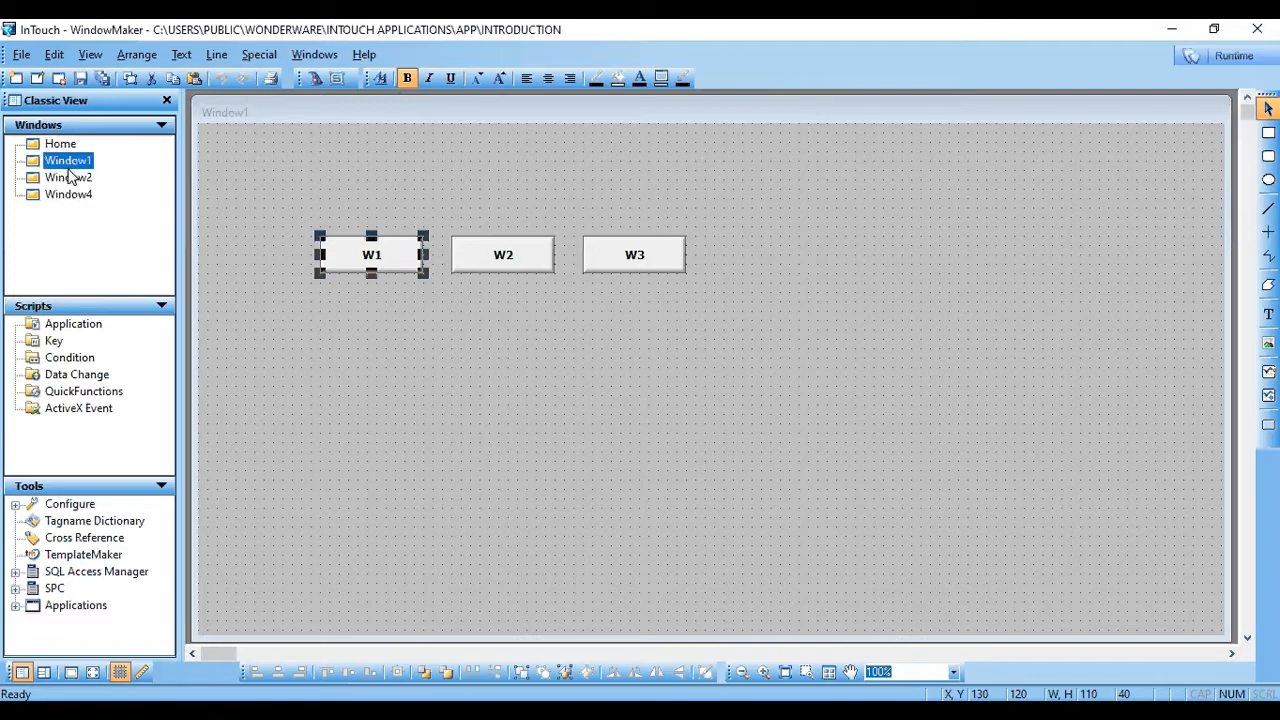
double_click(70, 177)
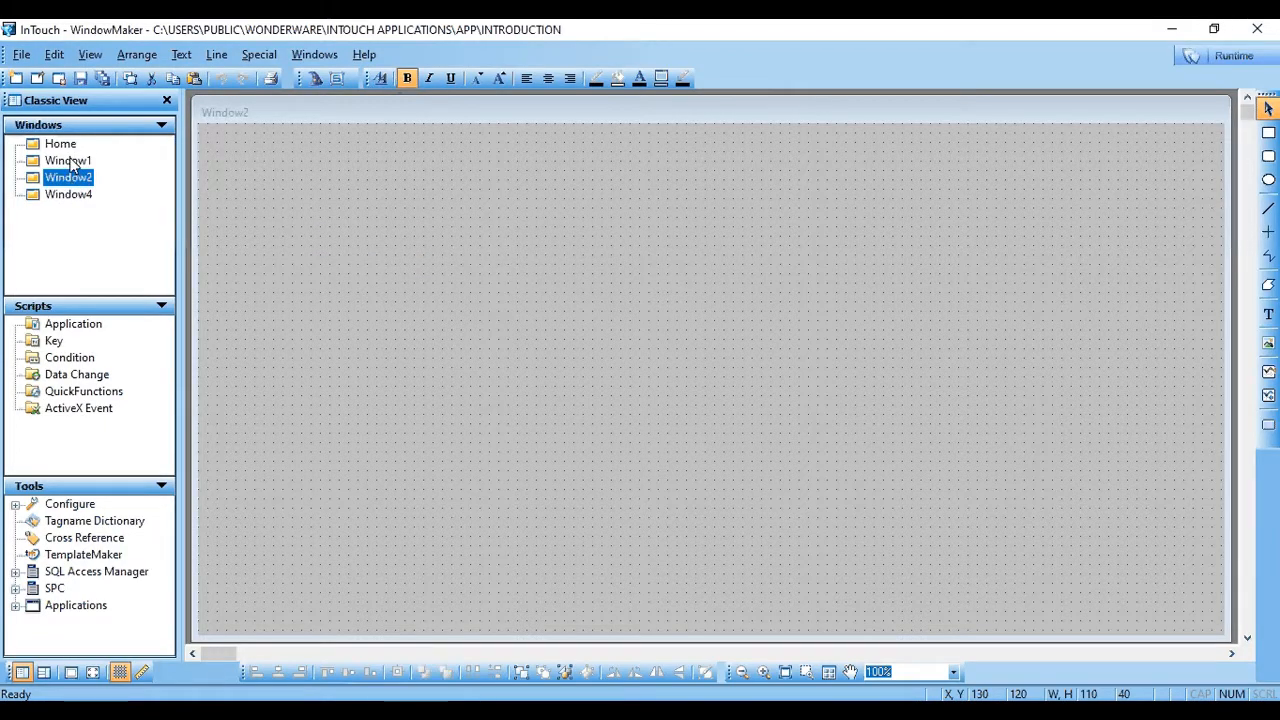
double_click(72, 164)
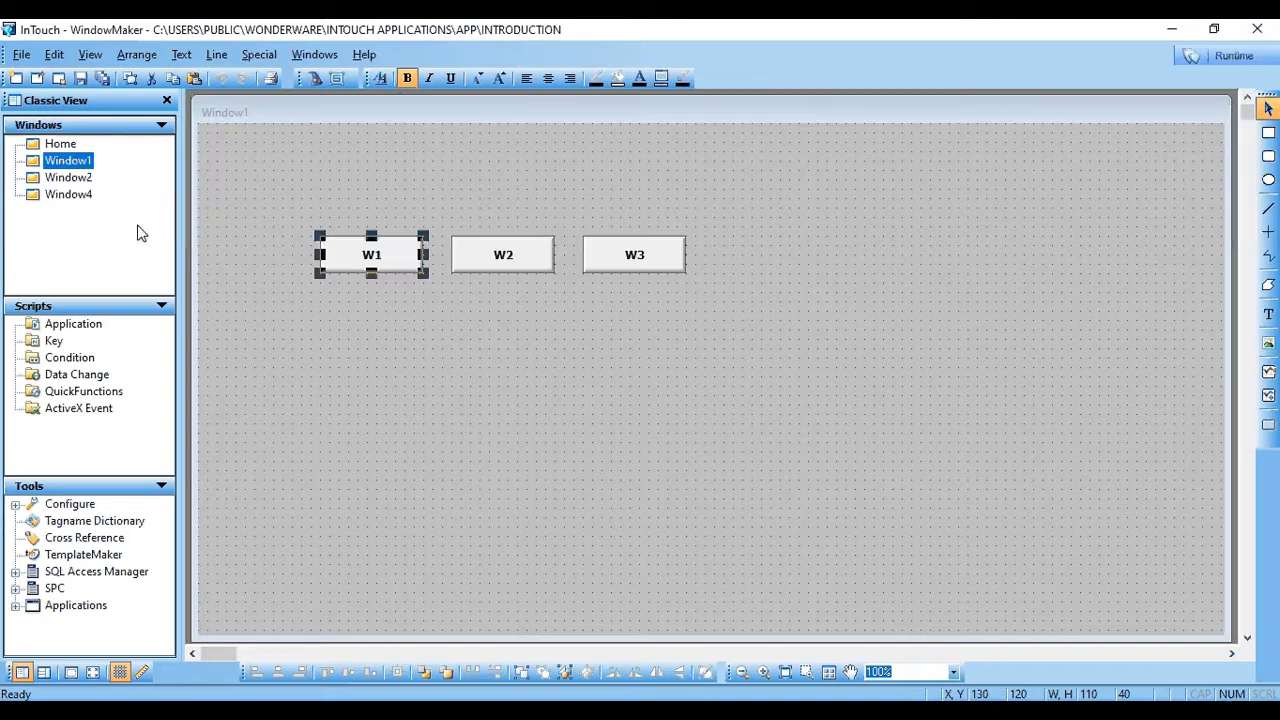
left_click(270, 201)
left_click_drag(270, 195, 757, 330)
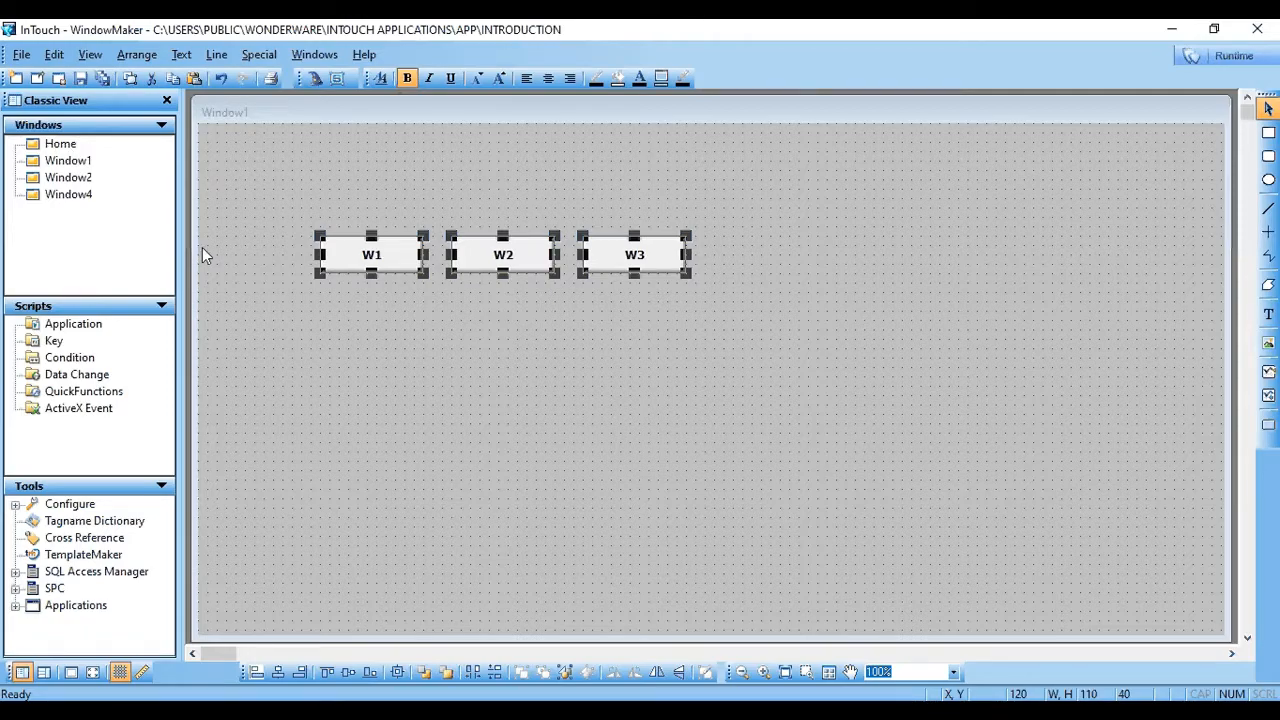
key("Delete")
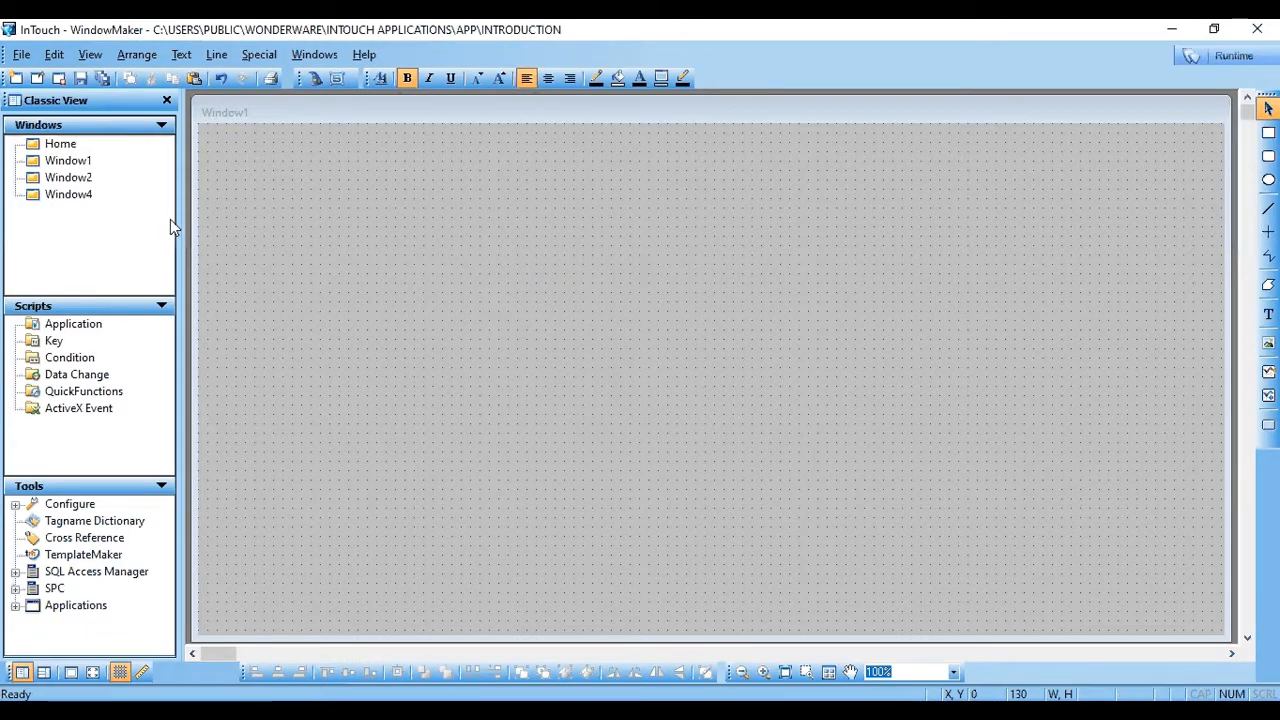
Paste the W1, W2 and W3 buttons into the Home window and arrange them as a row in its upper-left area.
double_click(58, 145)
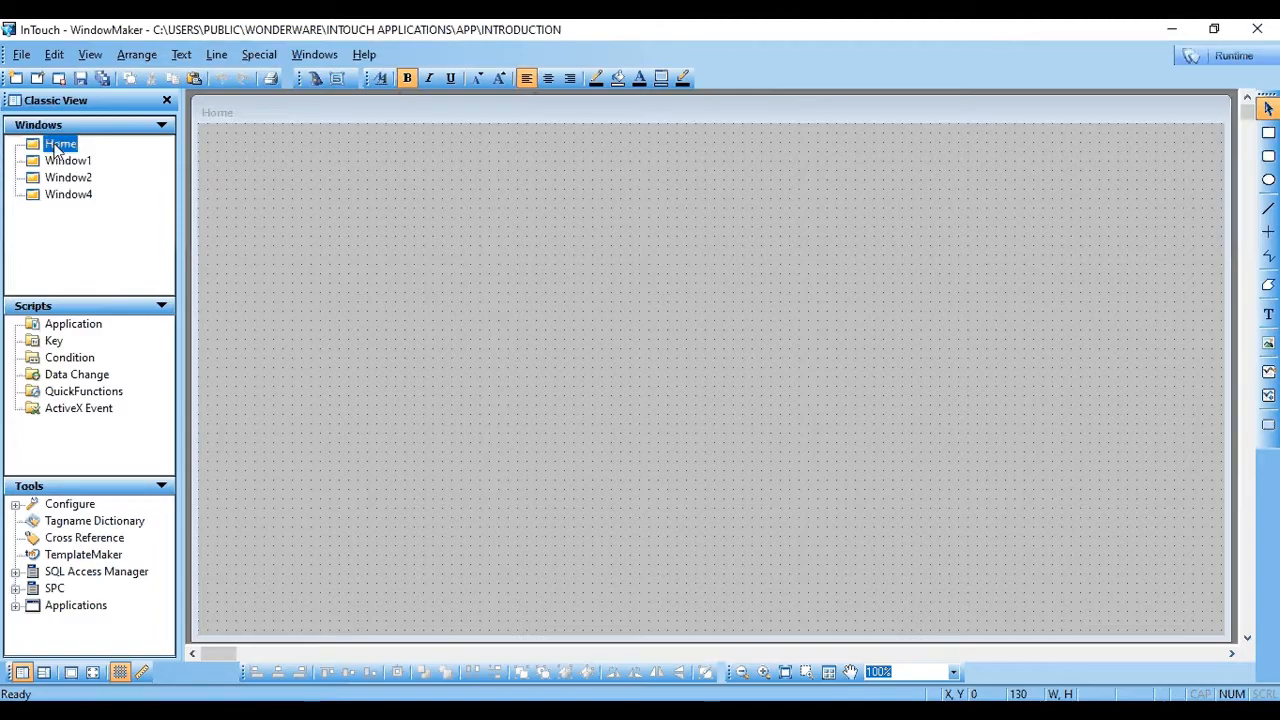
left_click(343, 243)
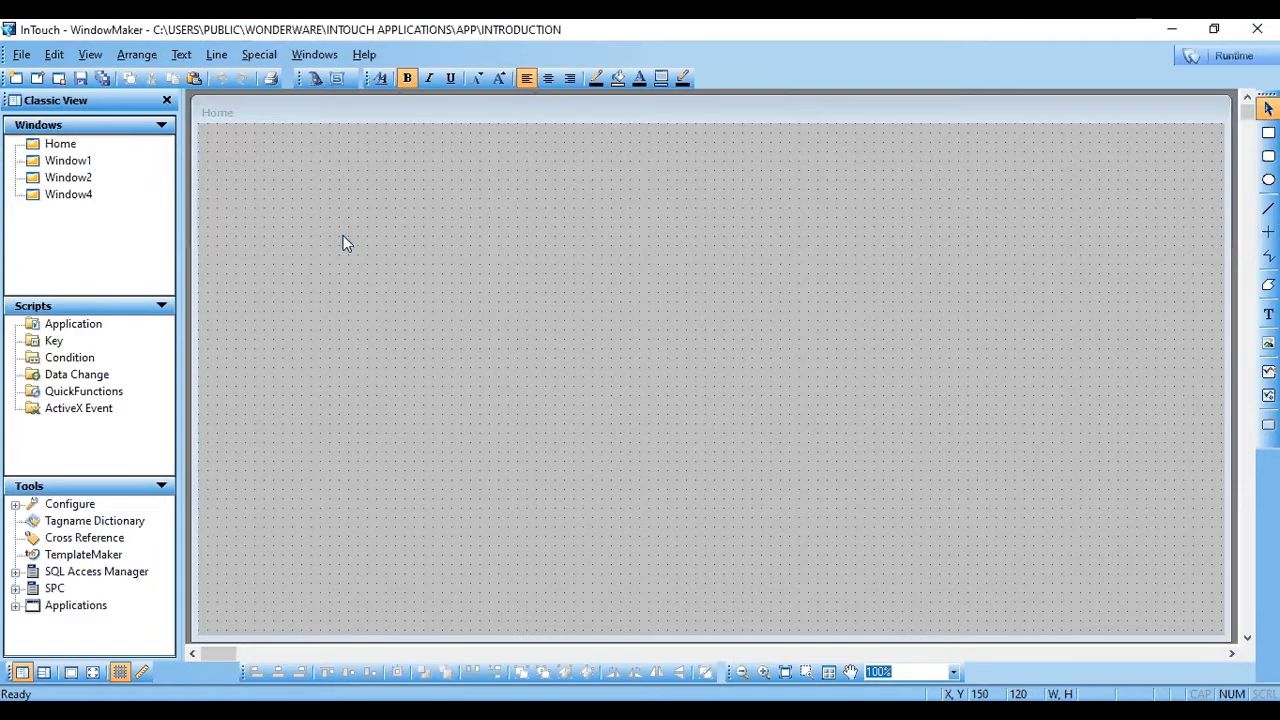
key("ctrl+v")
left_click_drag(294, 167, 722, 262)
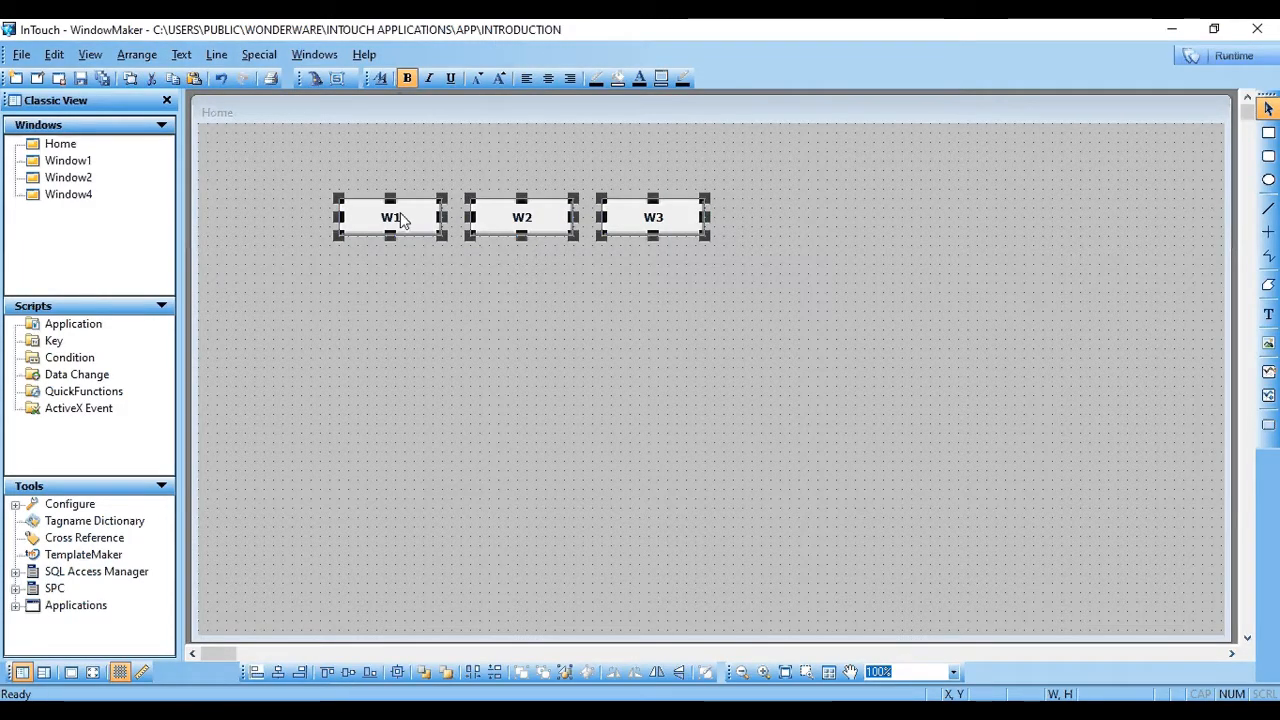
left_click_drag(400, 220, 370, 246)
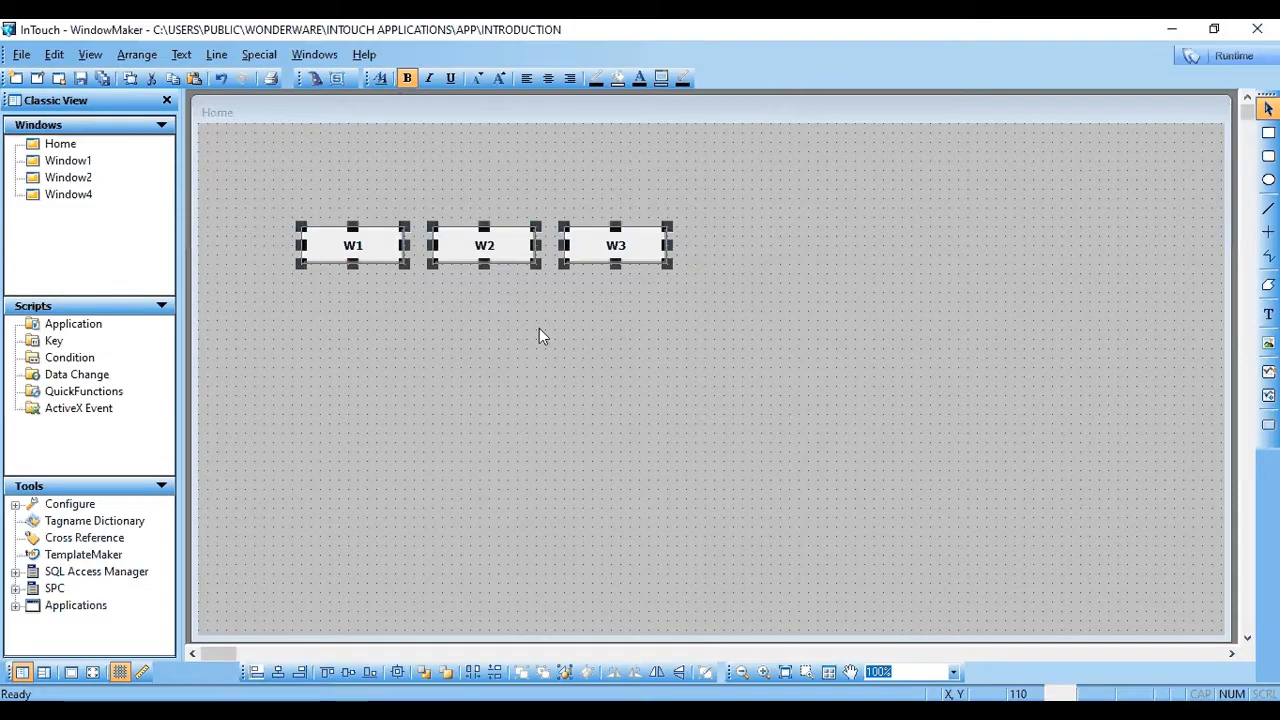
left_click(539, 336)
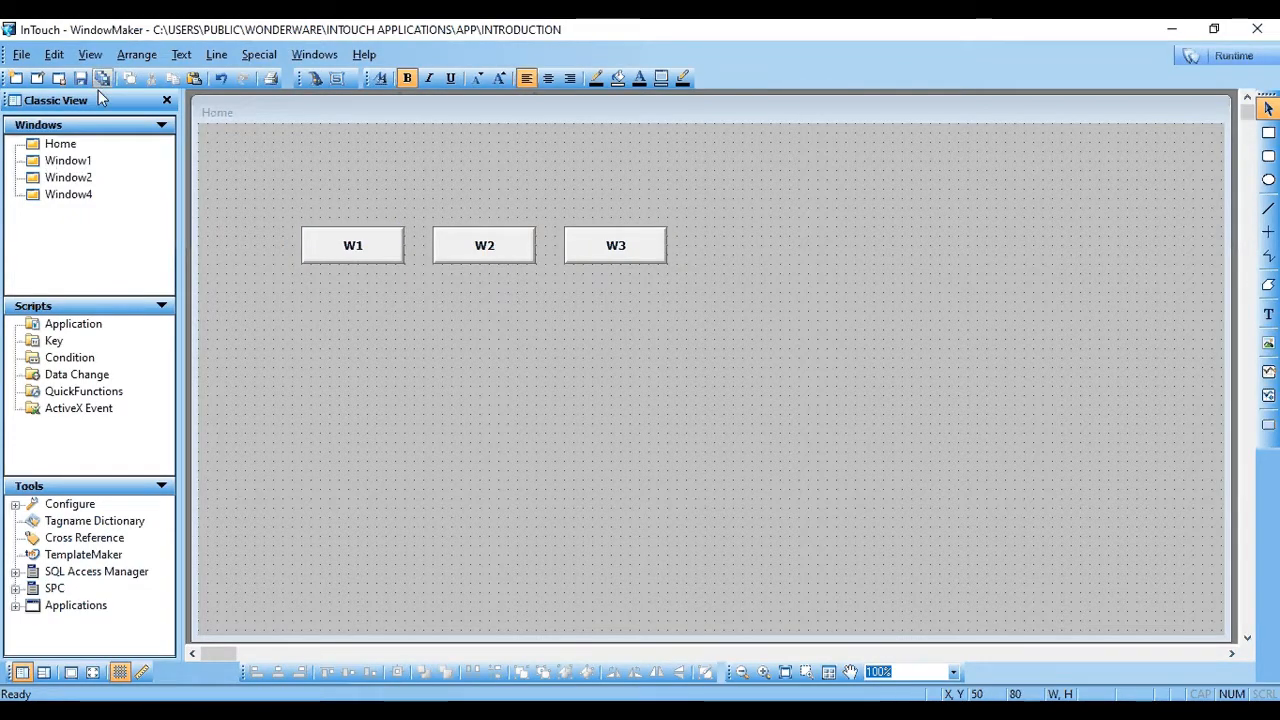
Draw a button about 140 by 60 in the middle of Window1 and substitute its text string with Home.
double_click(84, 161)
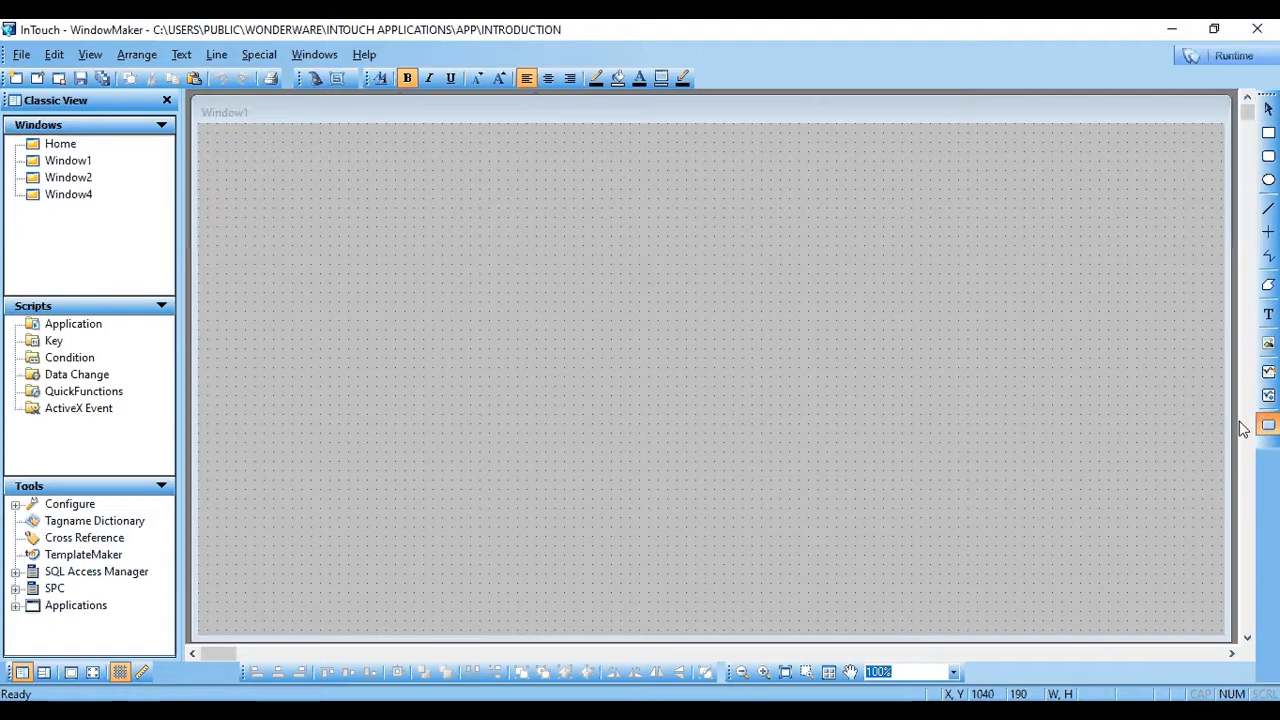
left_click_drag(497, 366, 630, 424)
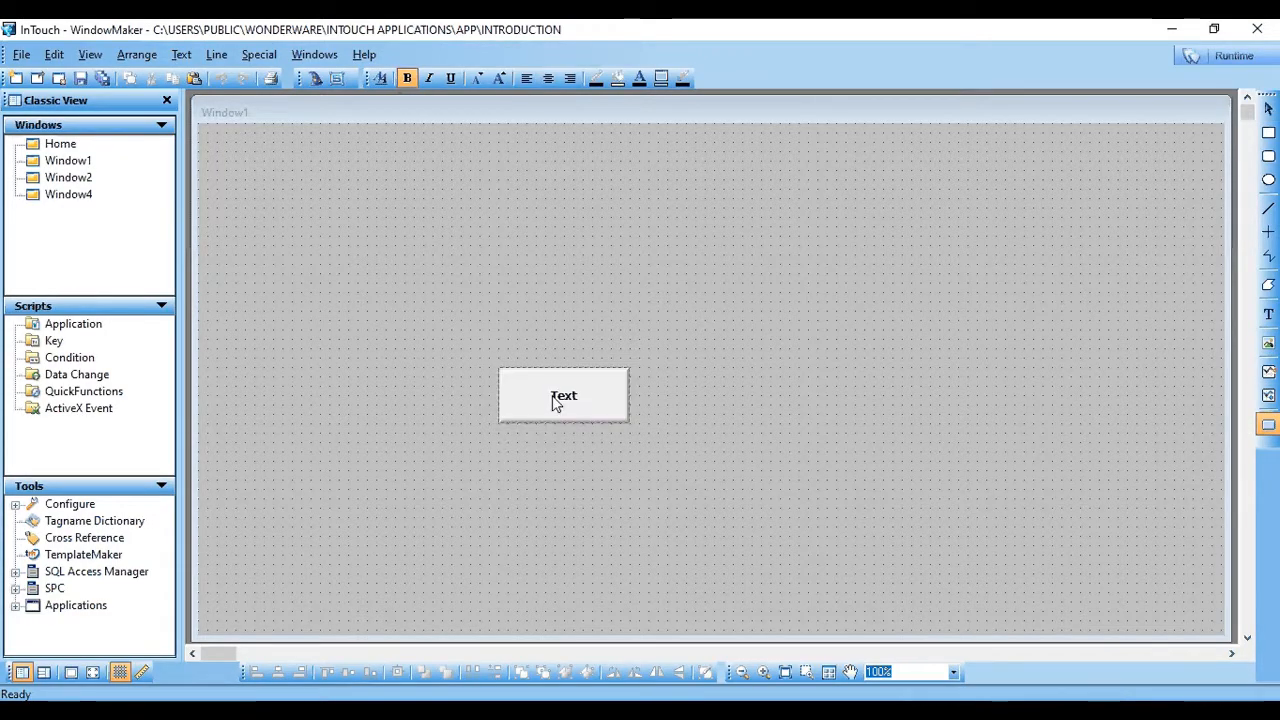
right_click(556, 401)
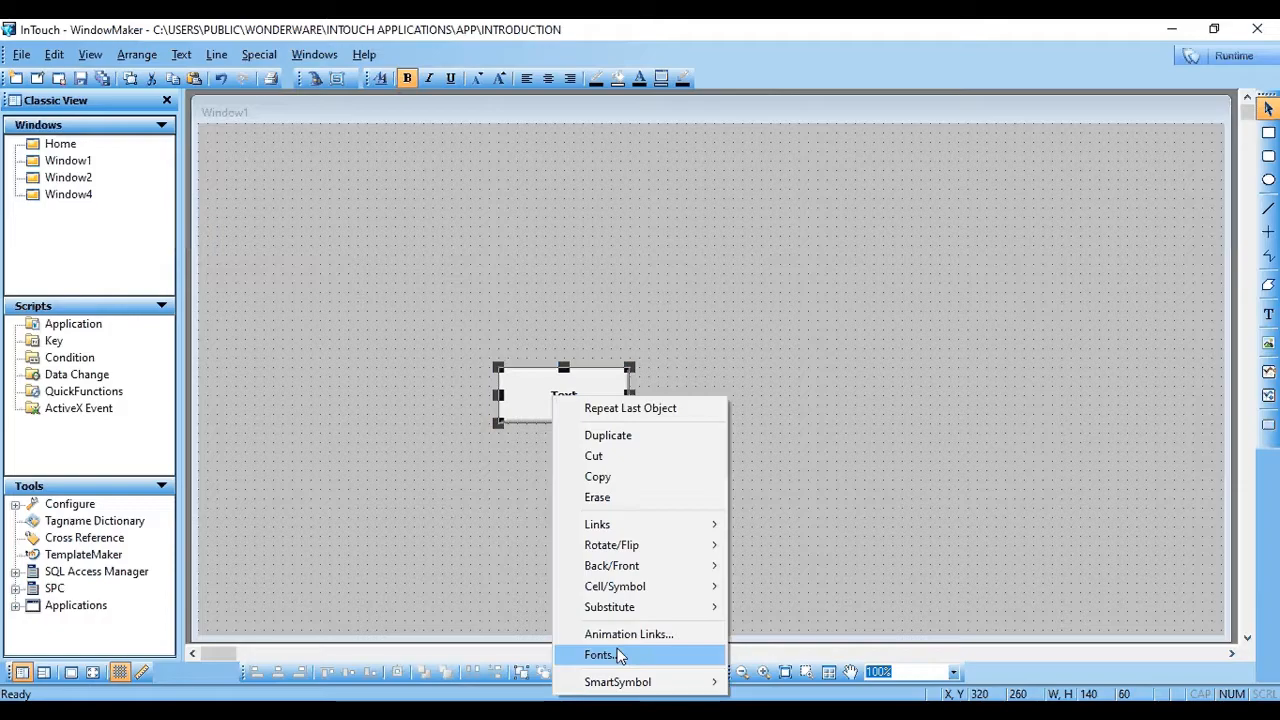
mouse_move(650, 607)
left_click(778, 628)
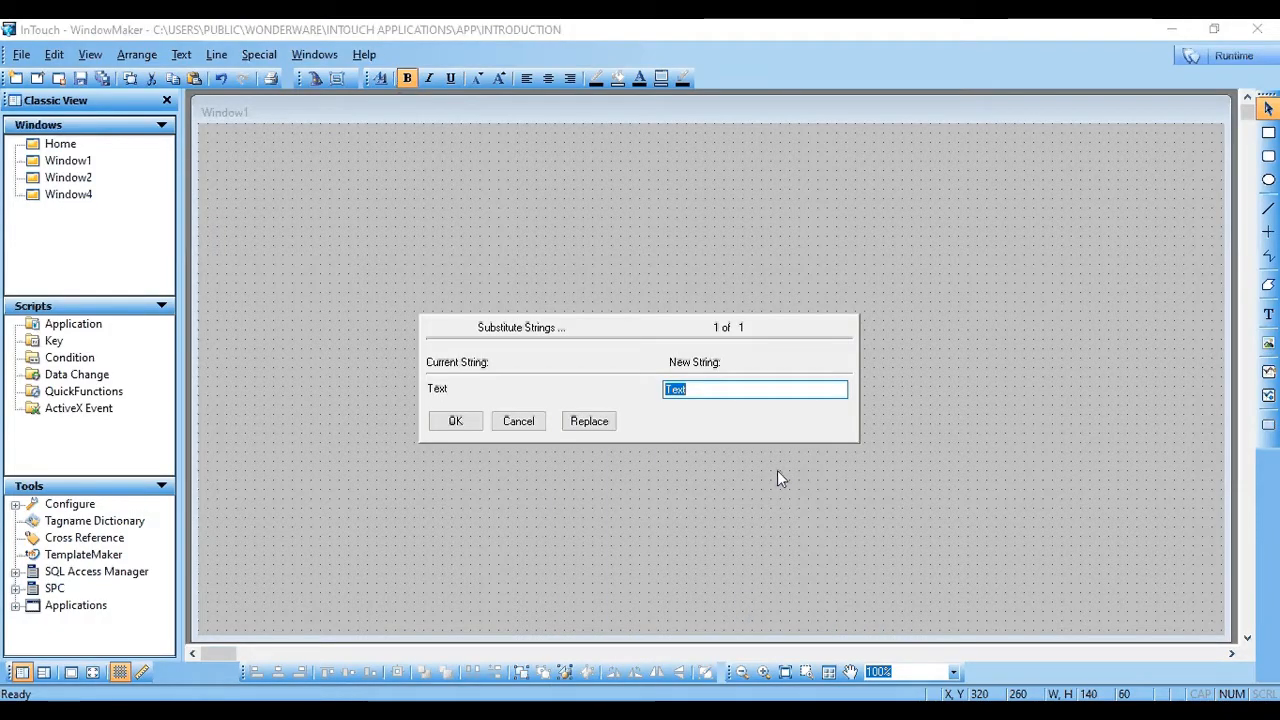
type("Home")
key("Return")
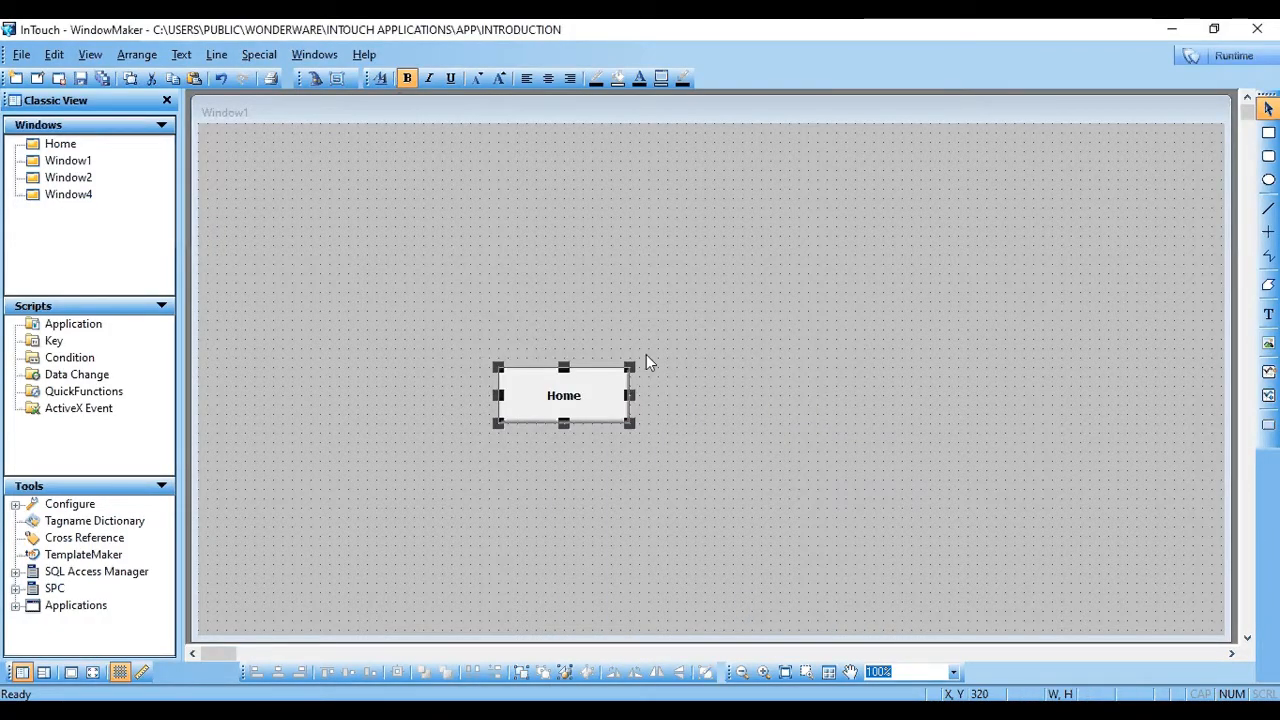
Give the Home button a Show Window touch link to Home only, with Window4 deselected.
double_click(600, 388)
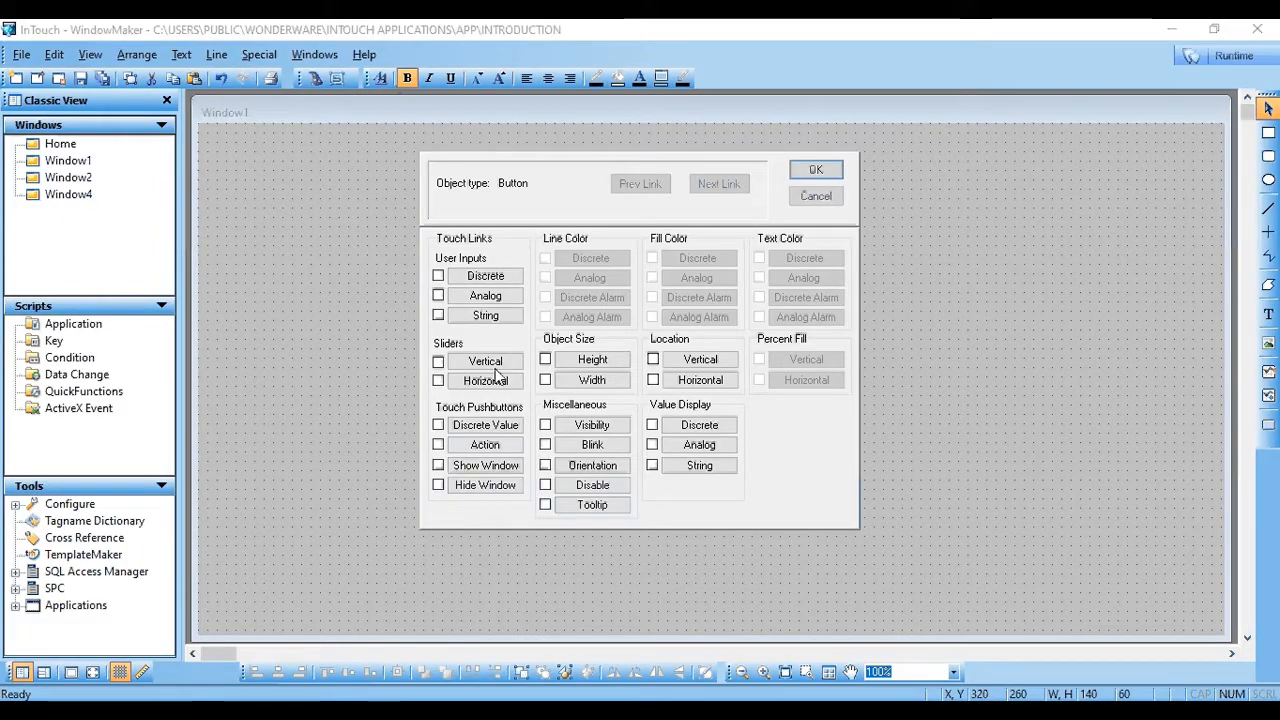
left_click(438, 466)
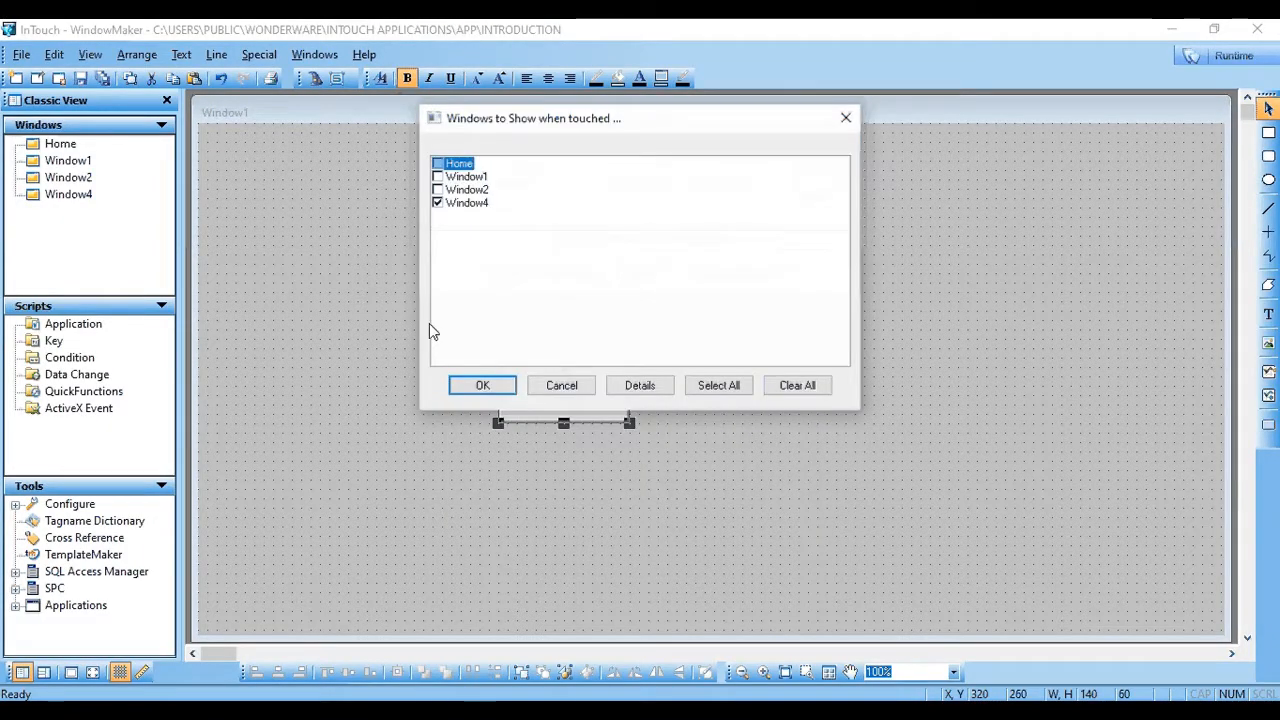
left_click(437, 205)
left_click(437, 163)
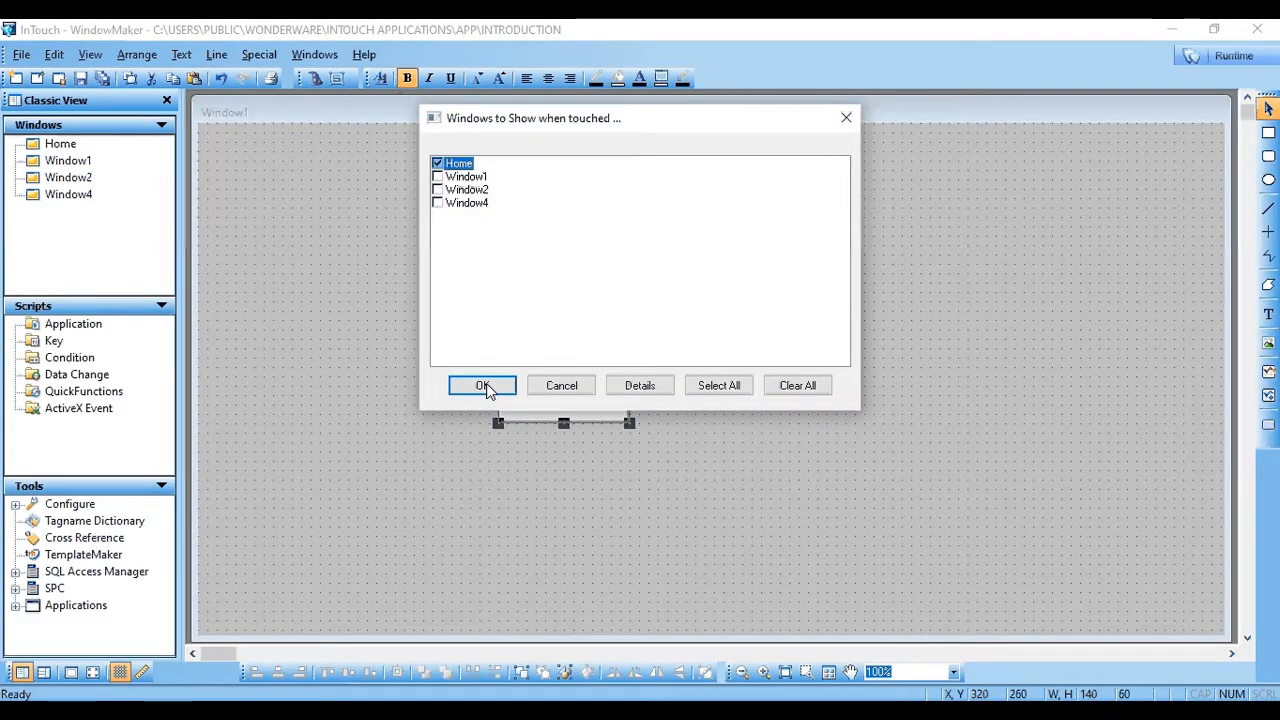
left_click(483, 385)
left_click(814, 167)
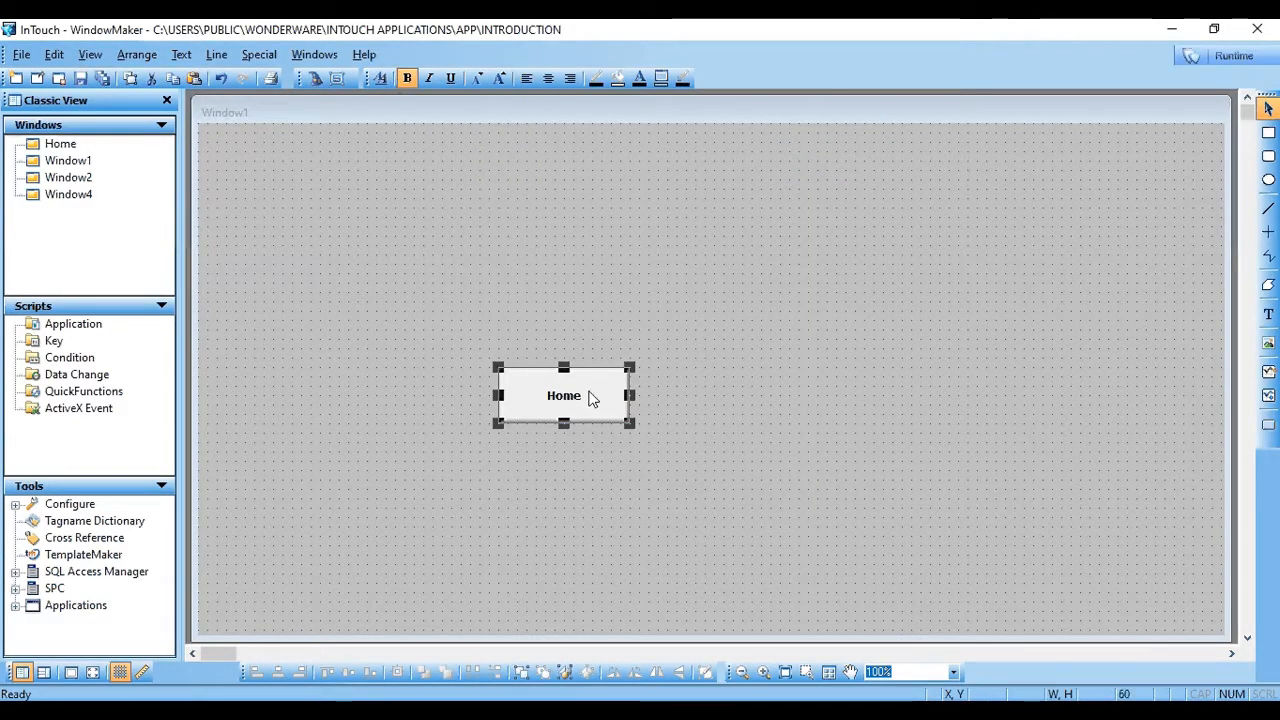
Copy the Home button from Window1 into Window2 and Window4.
double_click(85, 177)
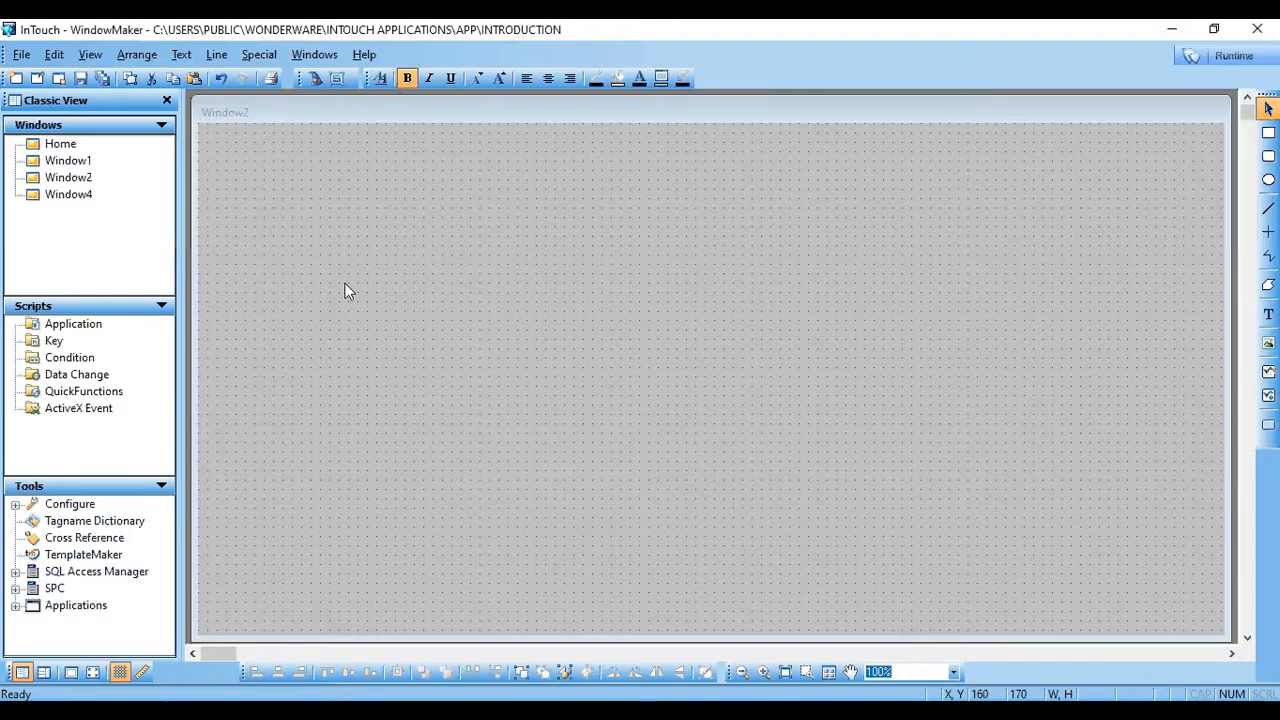
key("ctrl+v")
left_click(357, 304)
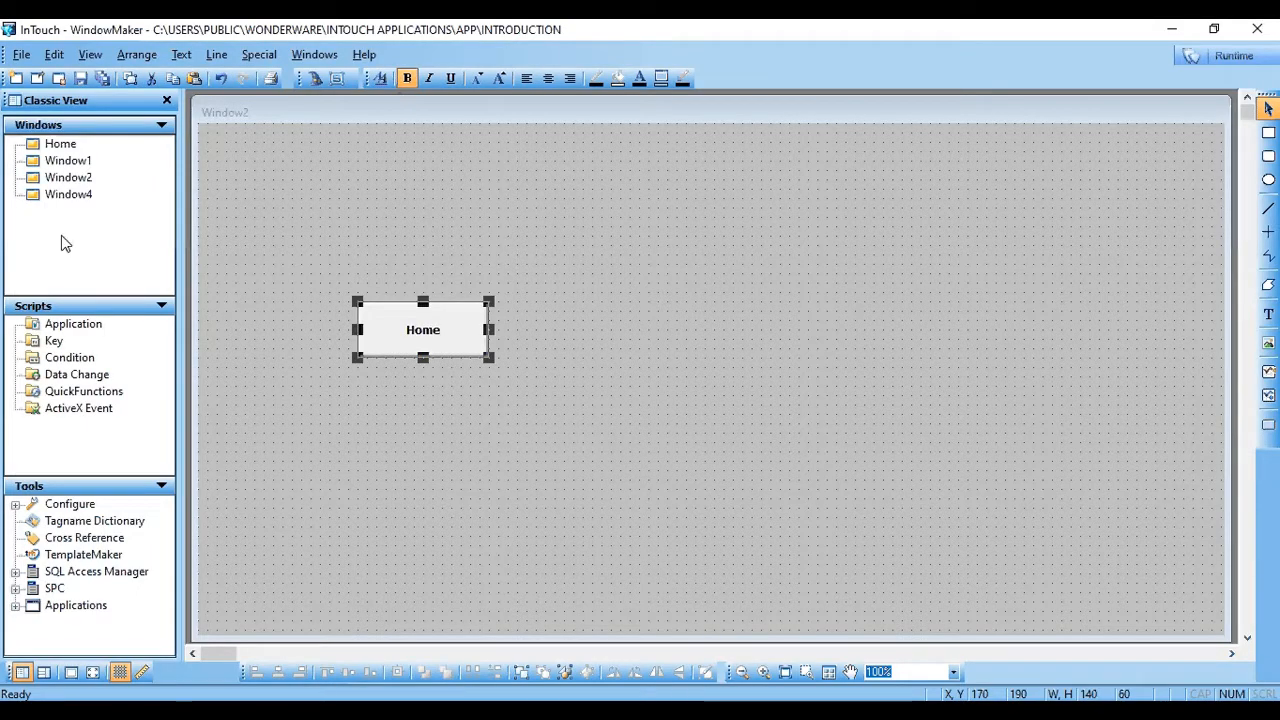
double_click(68, 194)
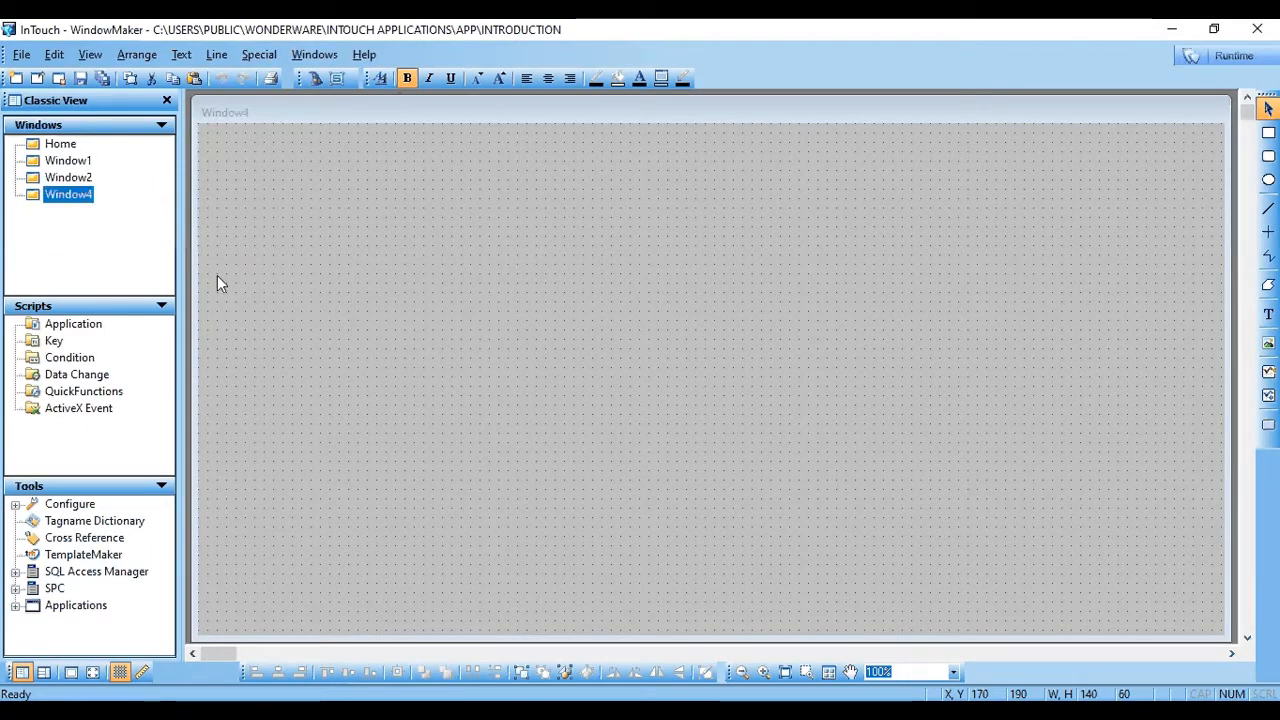
key("ctrl+v")
left_click(417, 318)
Check the Show Window link of Window4's Home button and move the button to about X 80, Y 220.
double_click(478, 341)
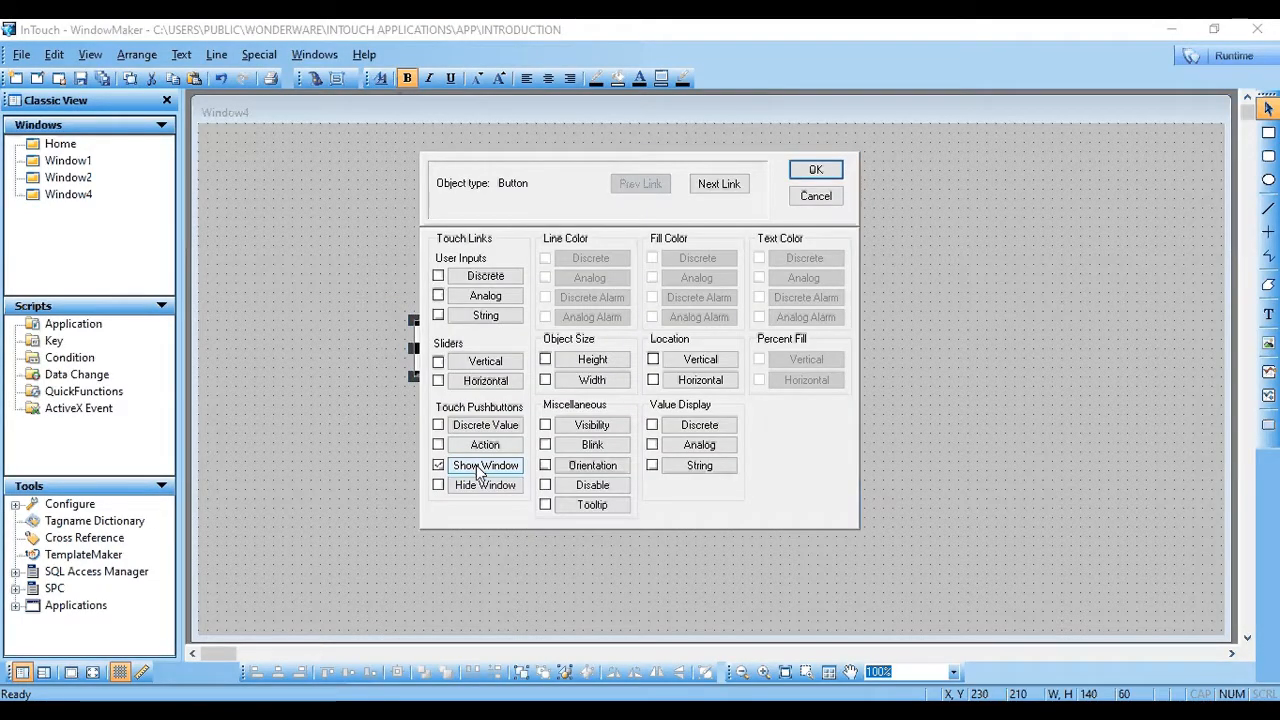
left_click(471, 465)
left_click(502, 393)
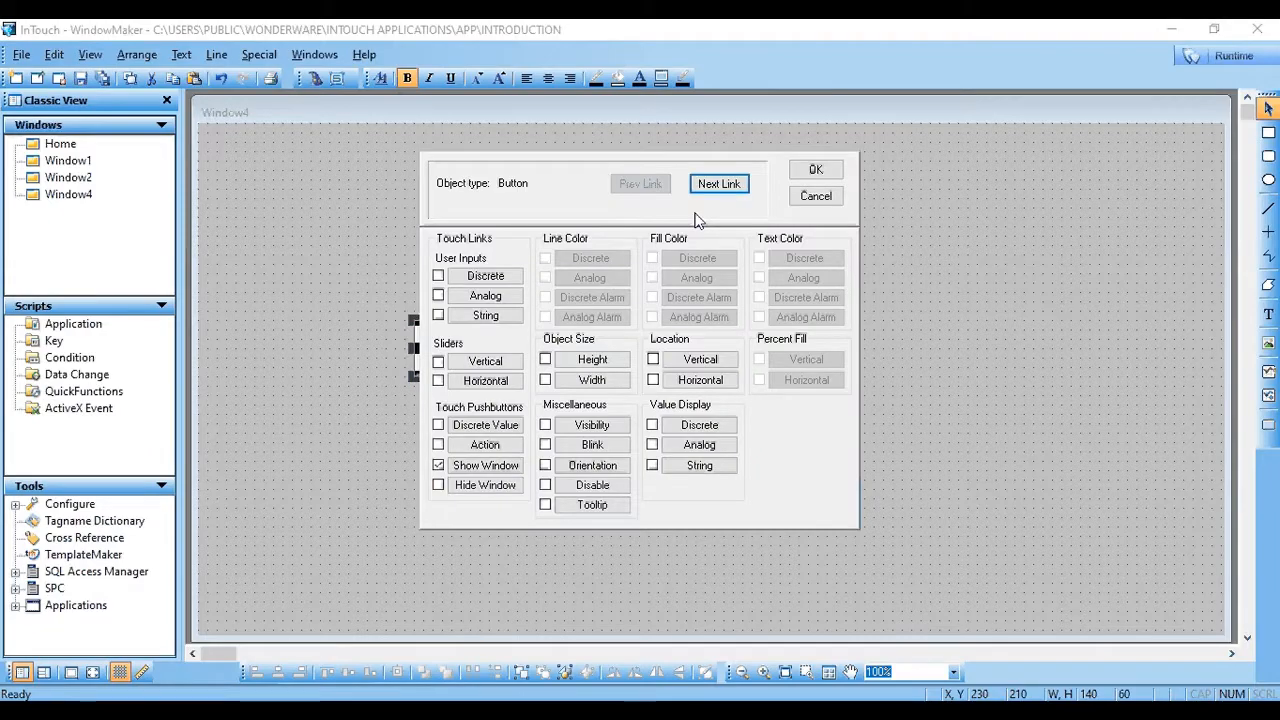
left_click(814, 169)
left_click_drag(457, 363, 316, 372)
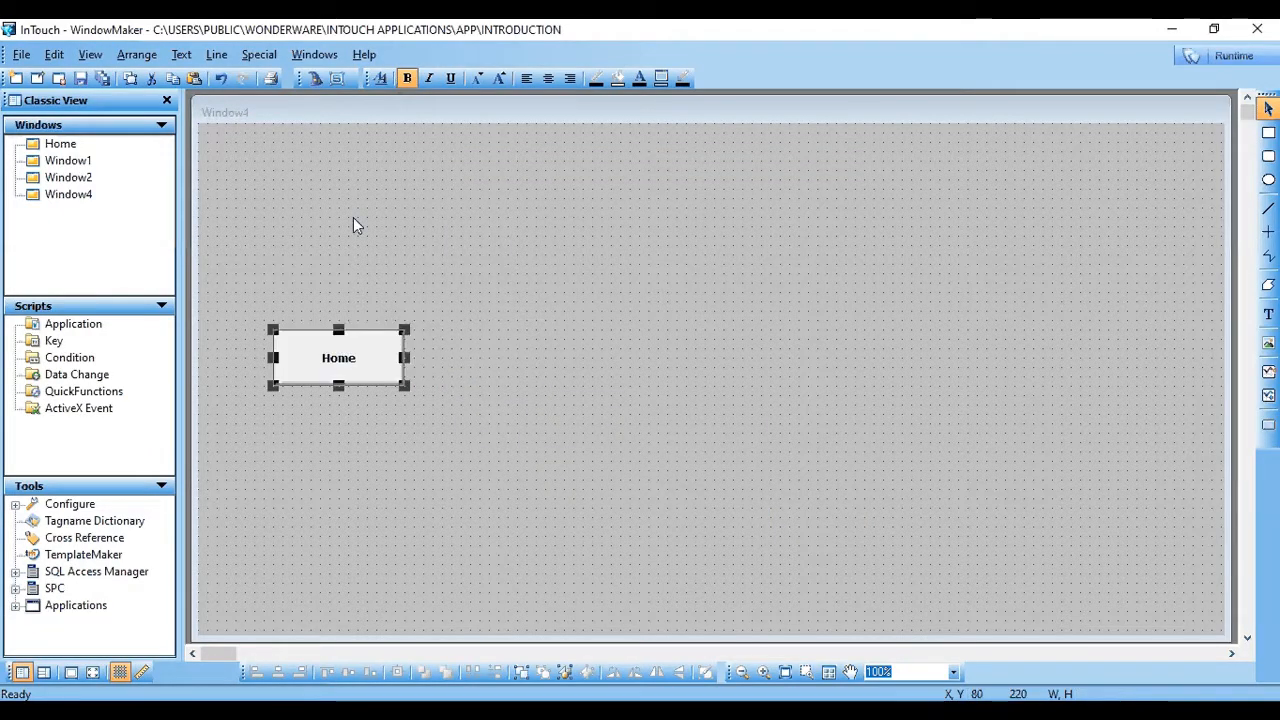
Reopen the Home window to review its buttons, and select Window1 in the window list.
double_click(60, 144)
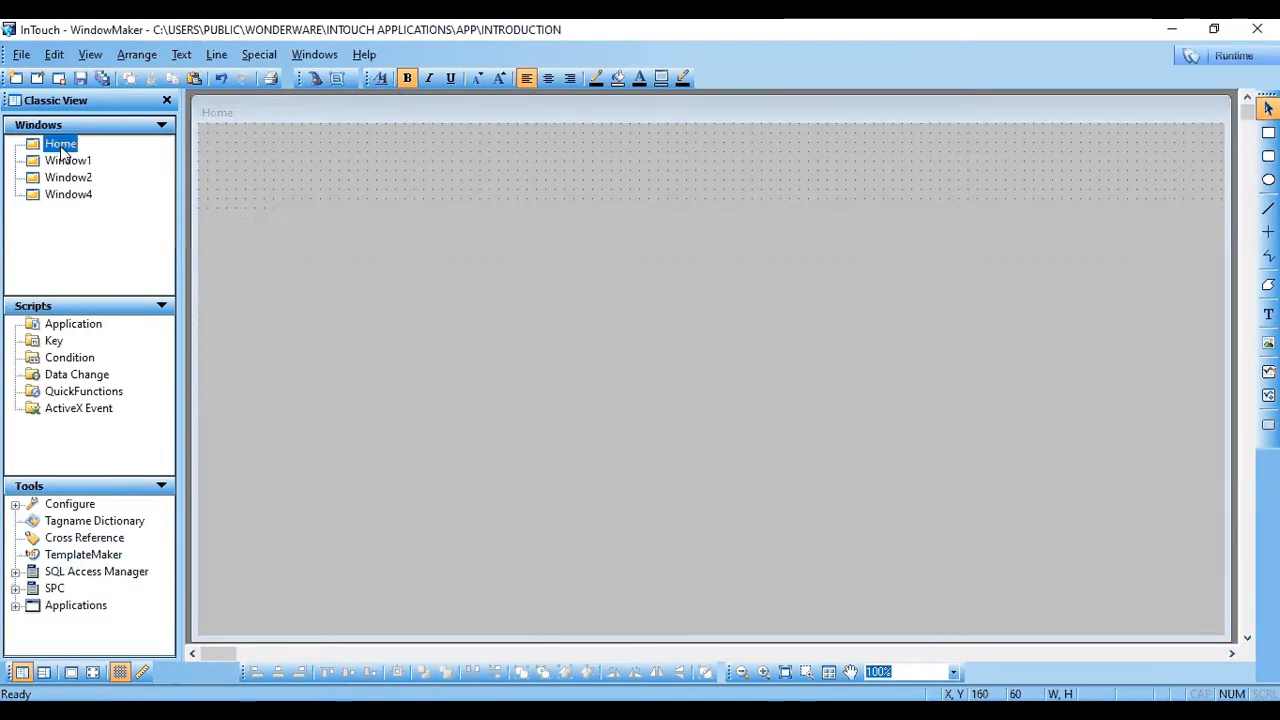
left_click(58, 163)
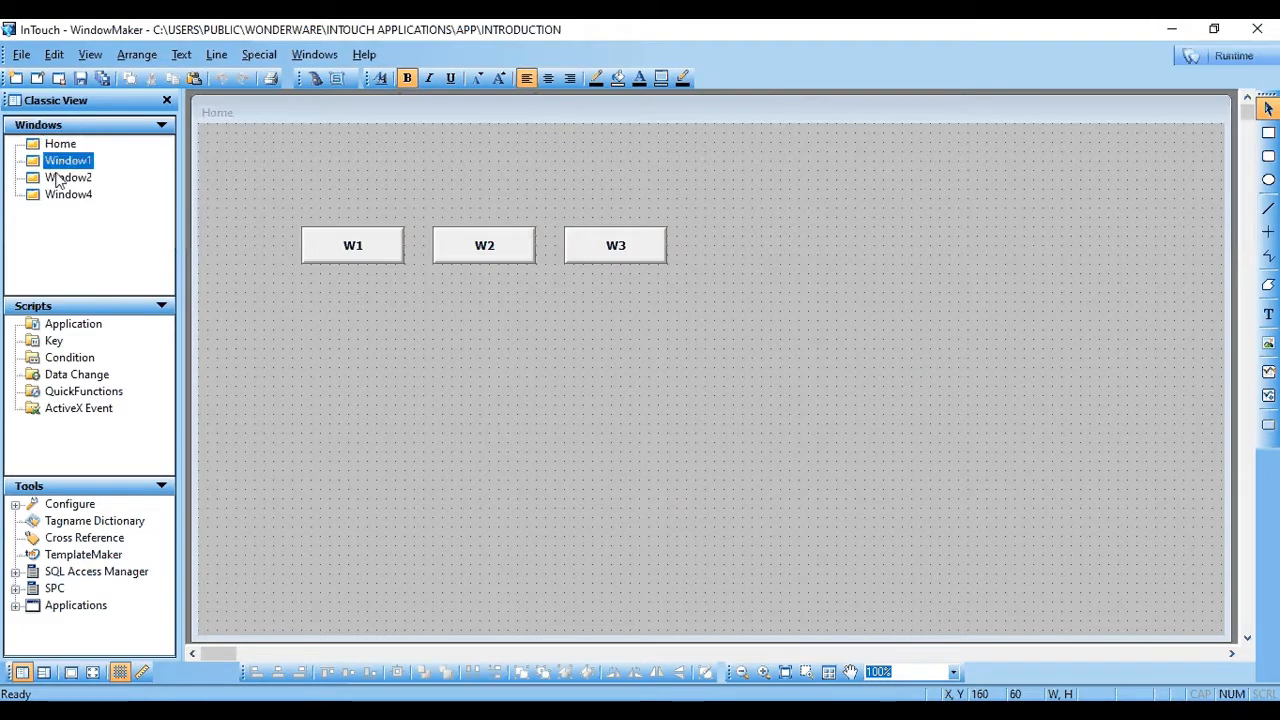
Close Window1, Window2 and Window4, saving the changes to each one.
right_click(62, 164)
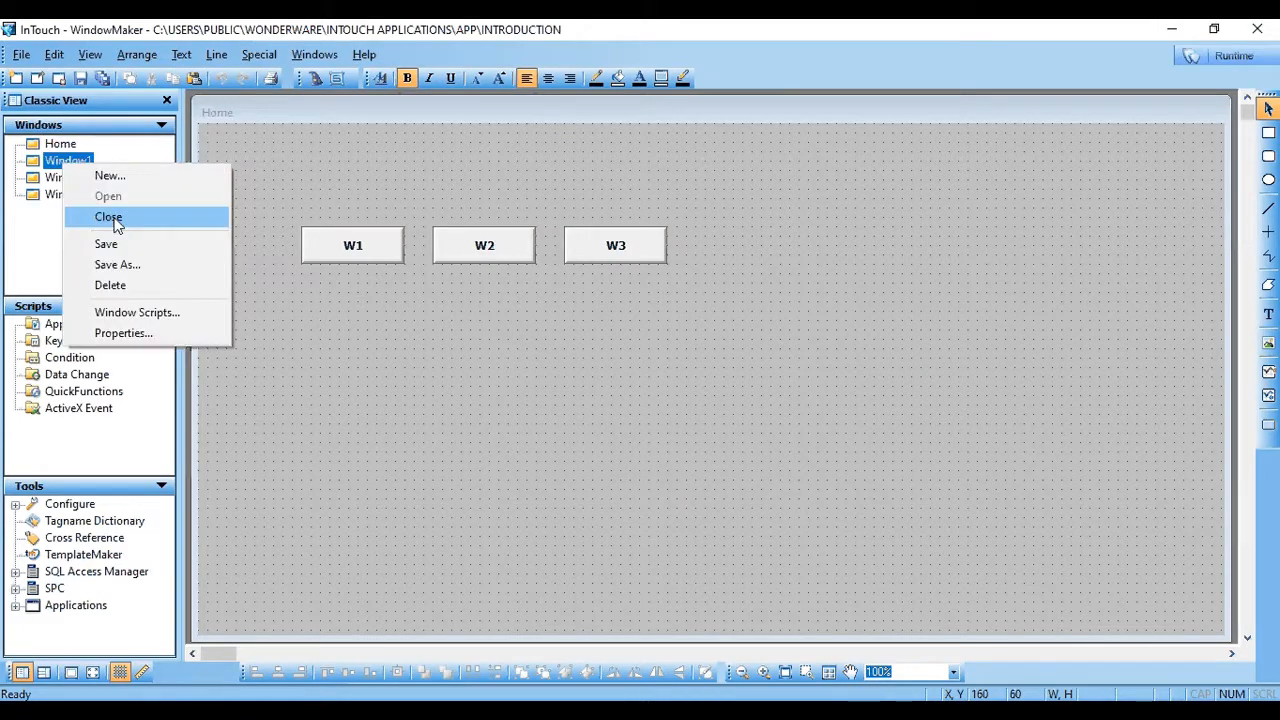
left_click(108, 217)
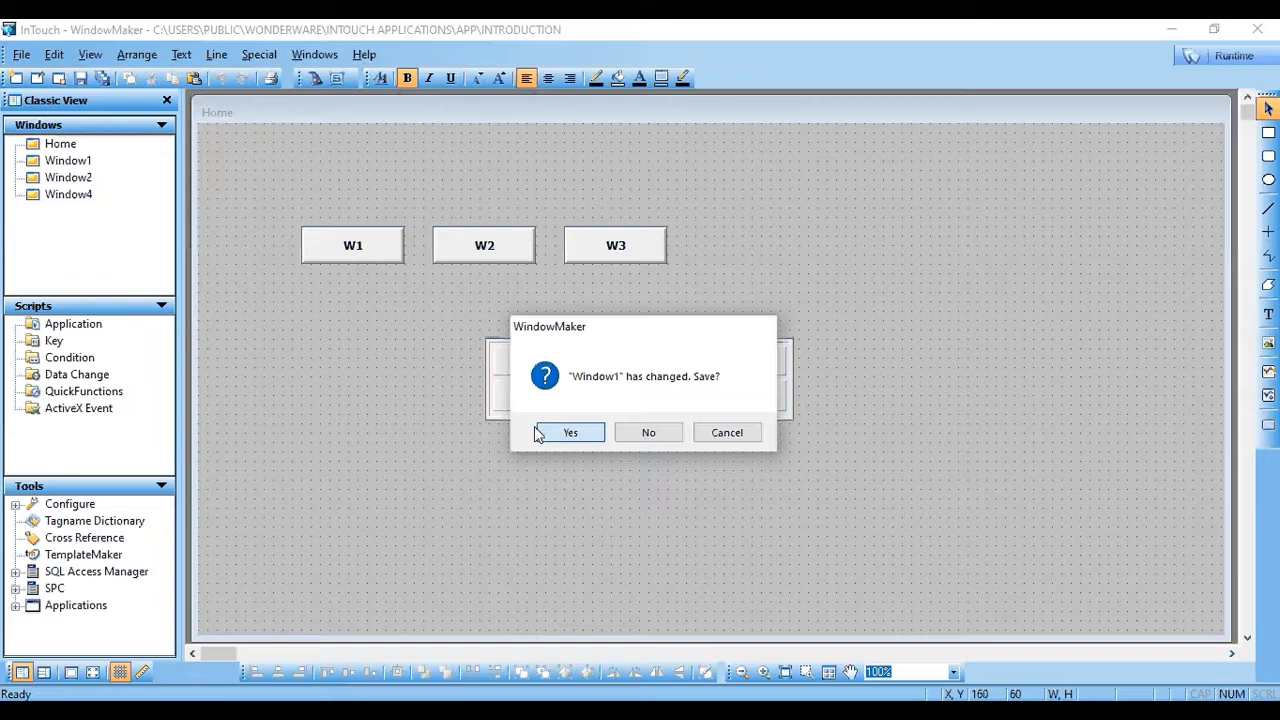
left_click(540, 432)
right_click(57, 177)
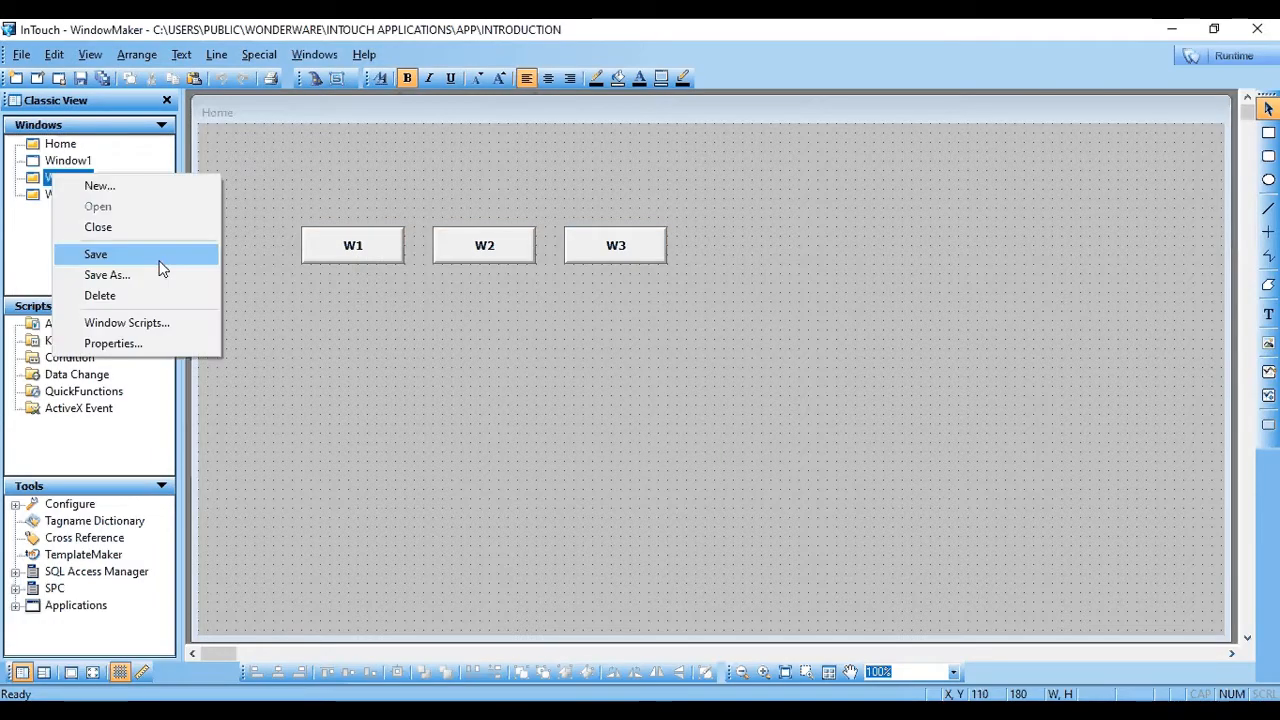
left_click(110, 228)
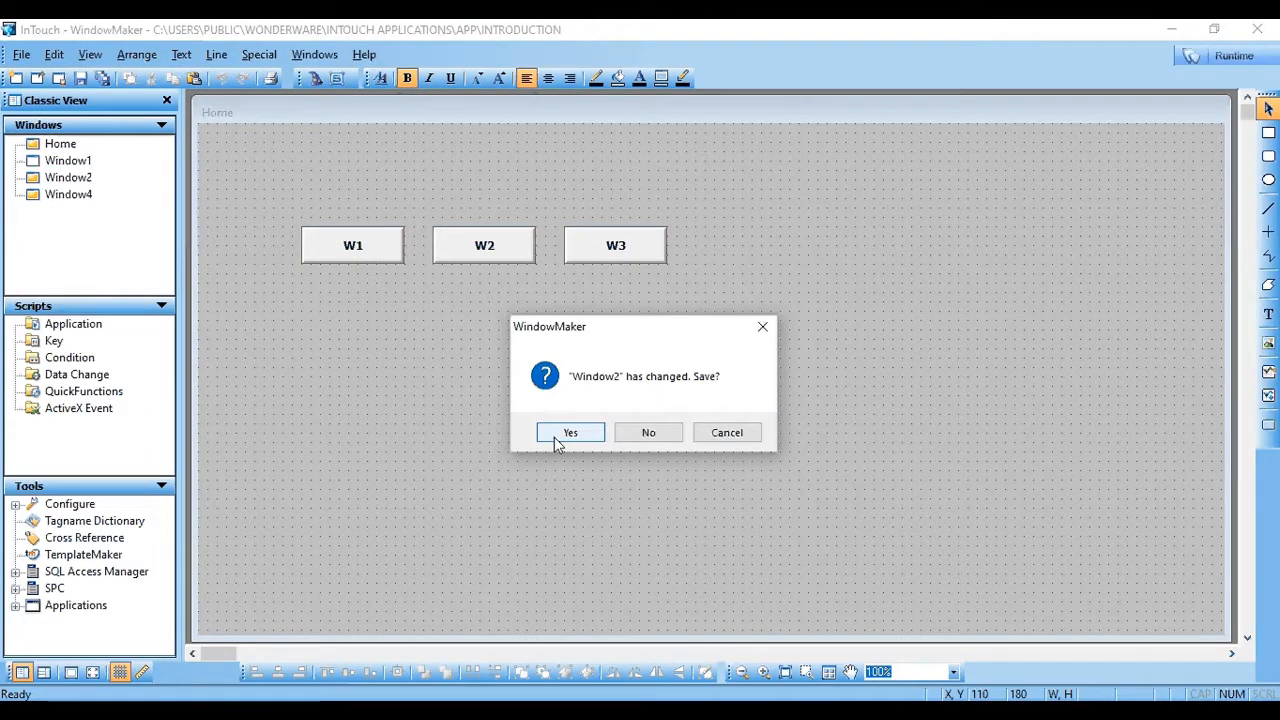
double_click(50, 196)
right_click(50, 196)
left_click(120, 278)
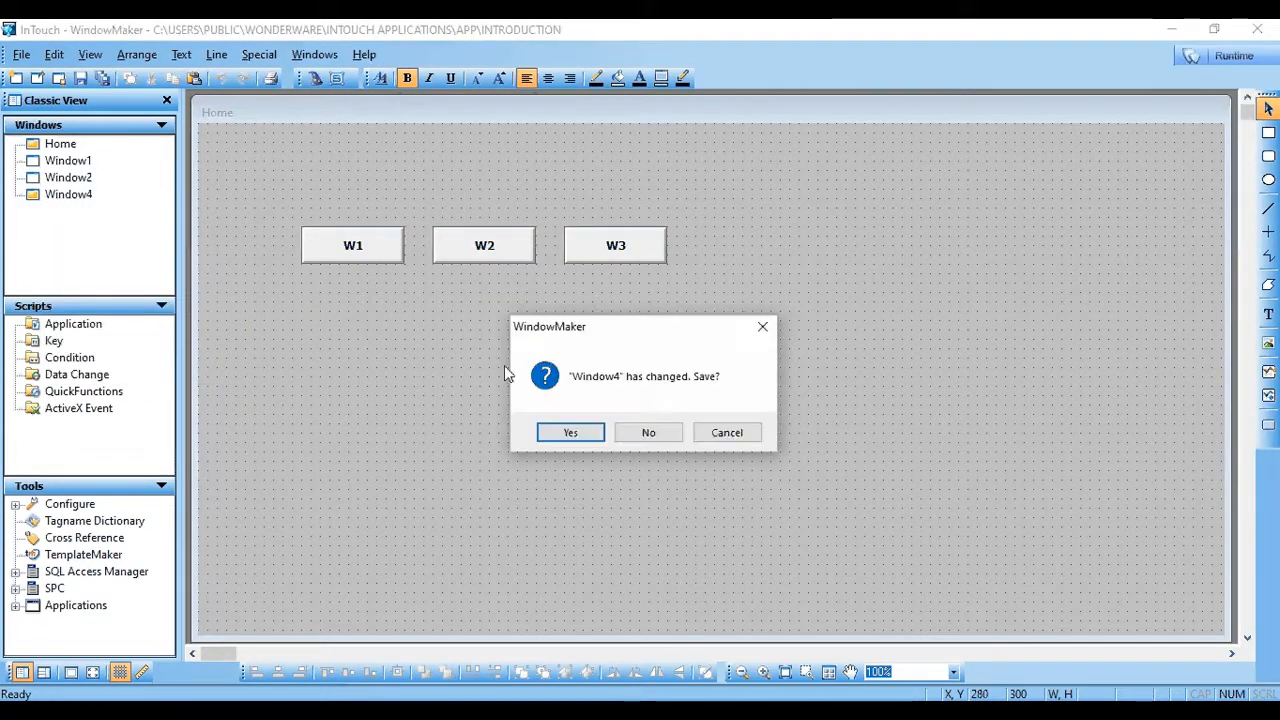
left_click(568, 433)
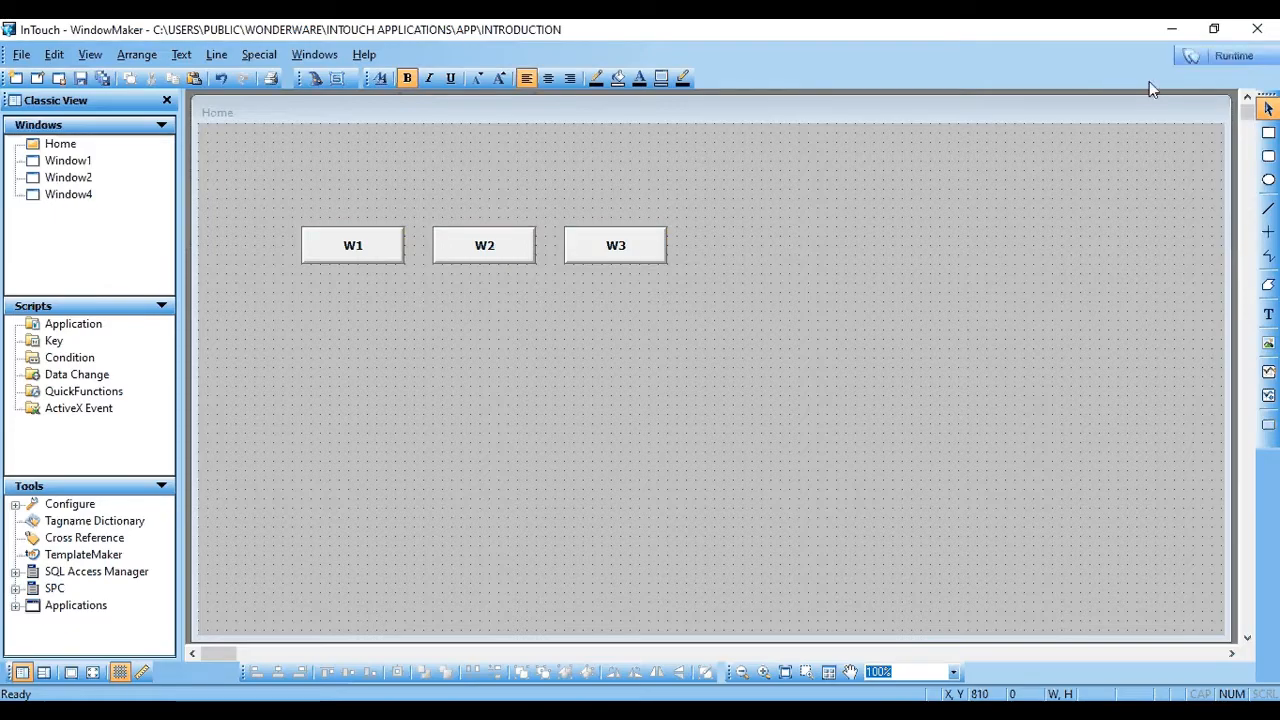
Run the application in WindowViewer, show Window1 with the W1 button and move it partly off the Home window.
left_click(1234, 57)
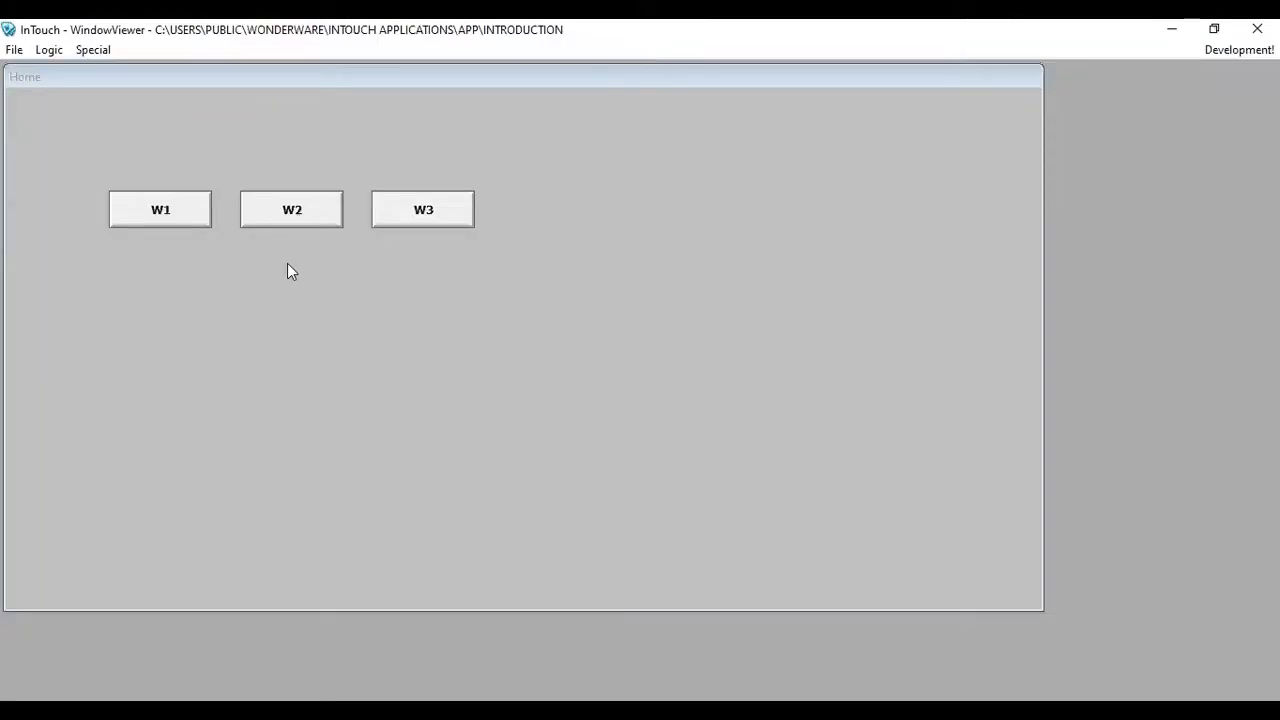
left_click(142, 212)
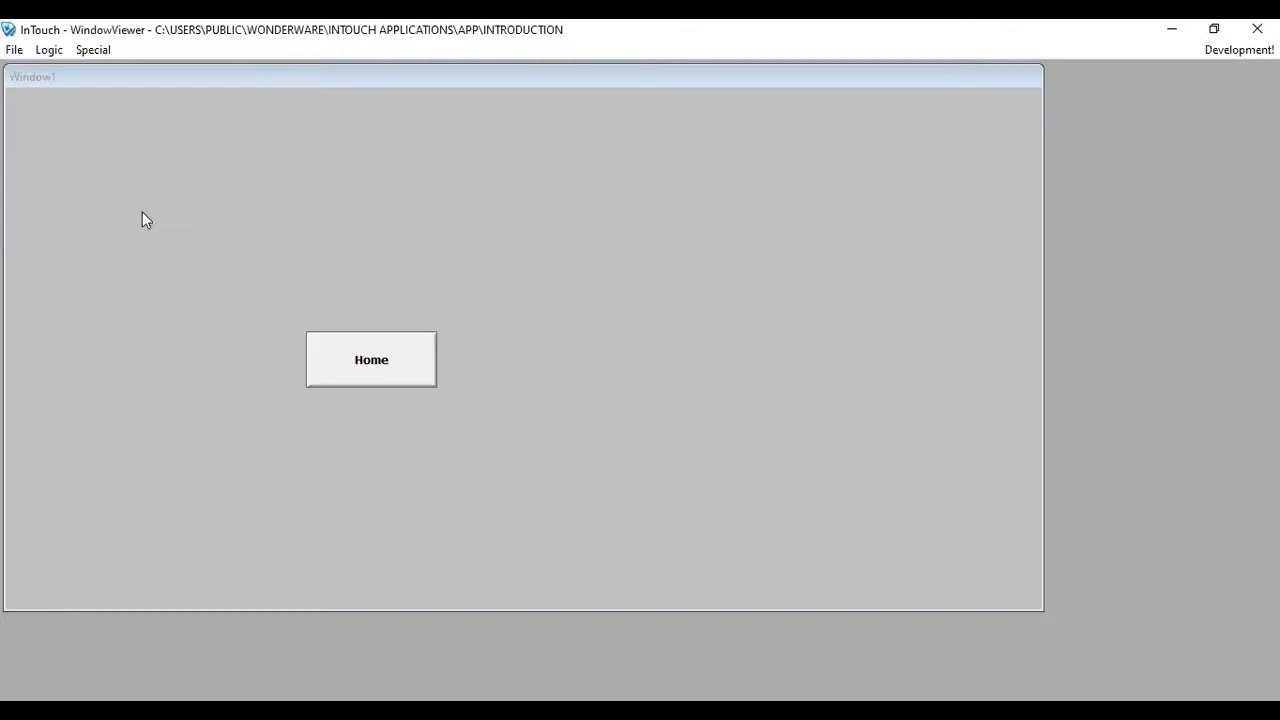
left_click_drag(210, 84, 314, 110)
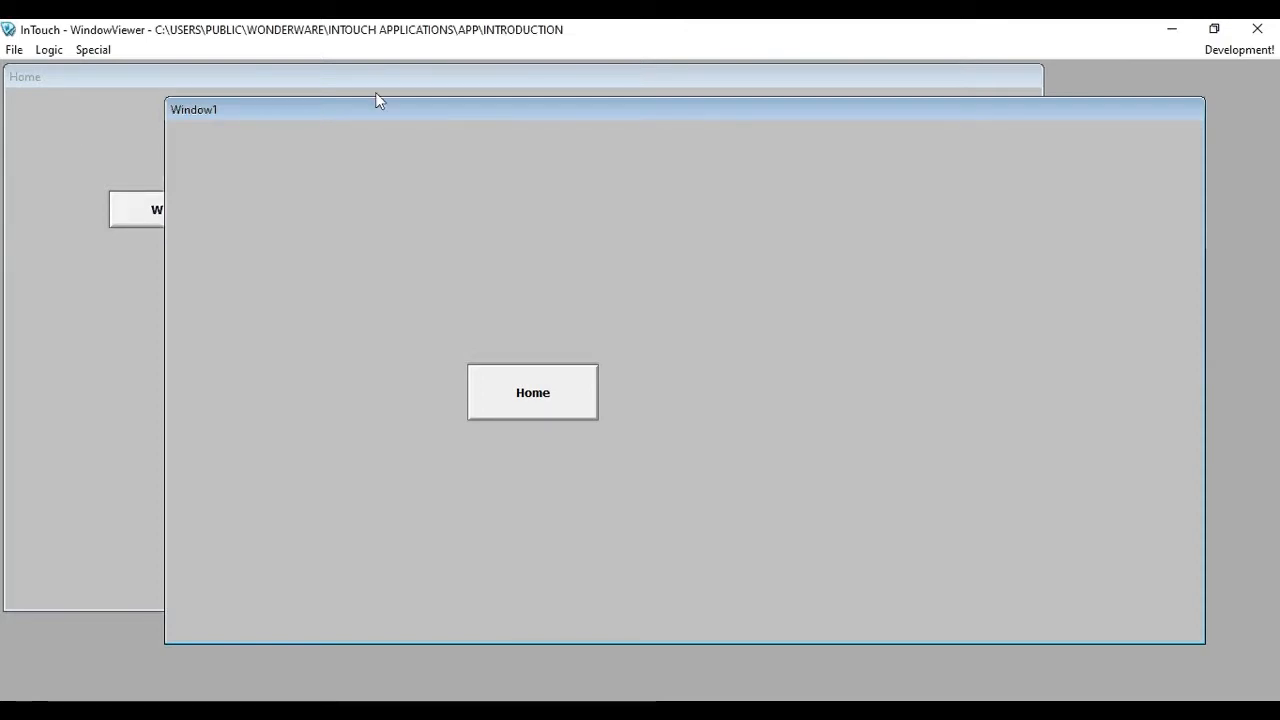
left_click_drag(366, 114, 496, 102)
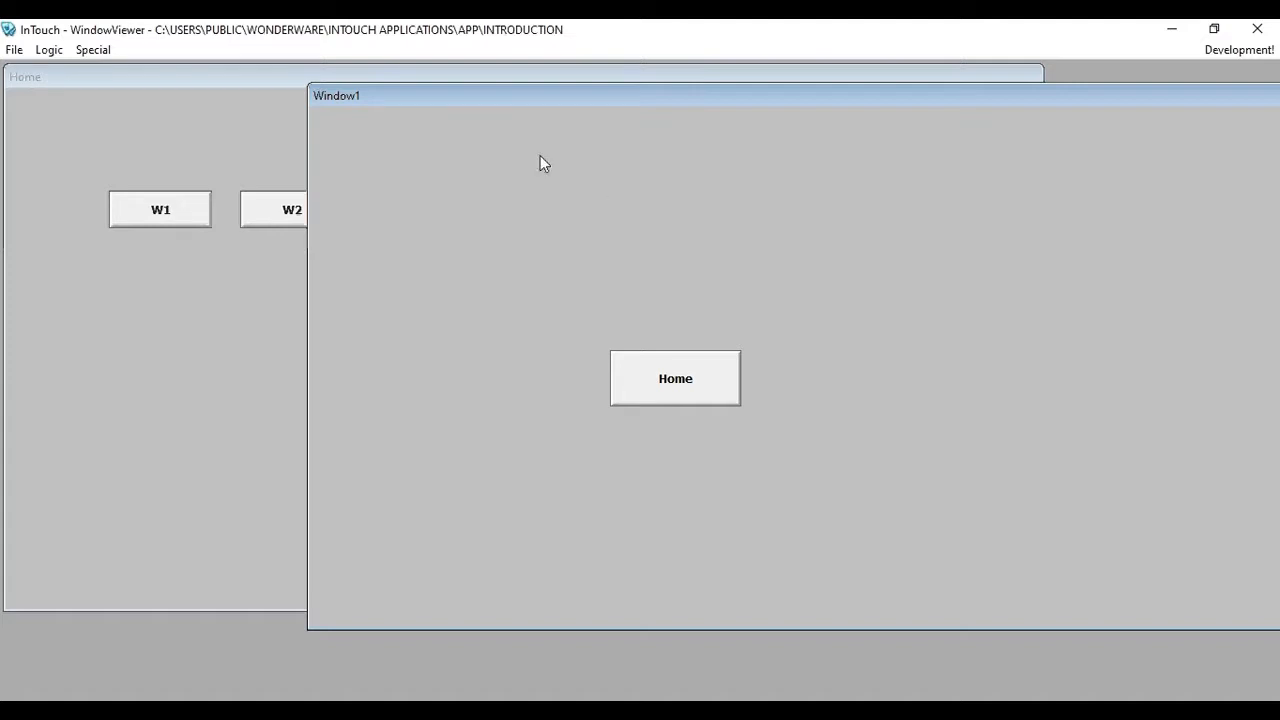
Test the overlay behaviour by bringing Home and Window1 to the front alternately, and return with Window1's Home button.
left_click(111, 437)
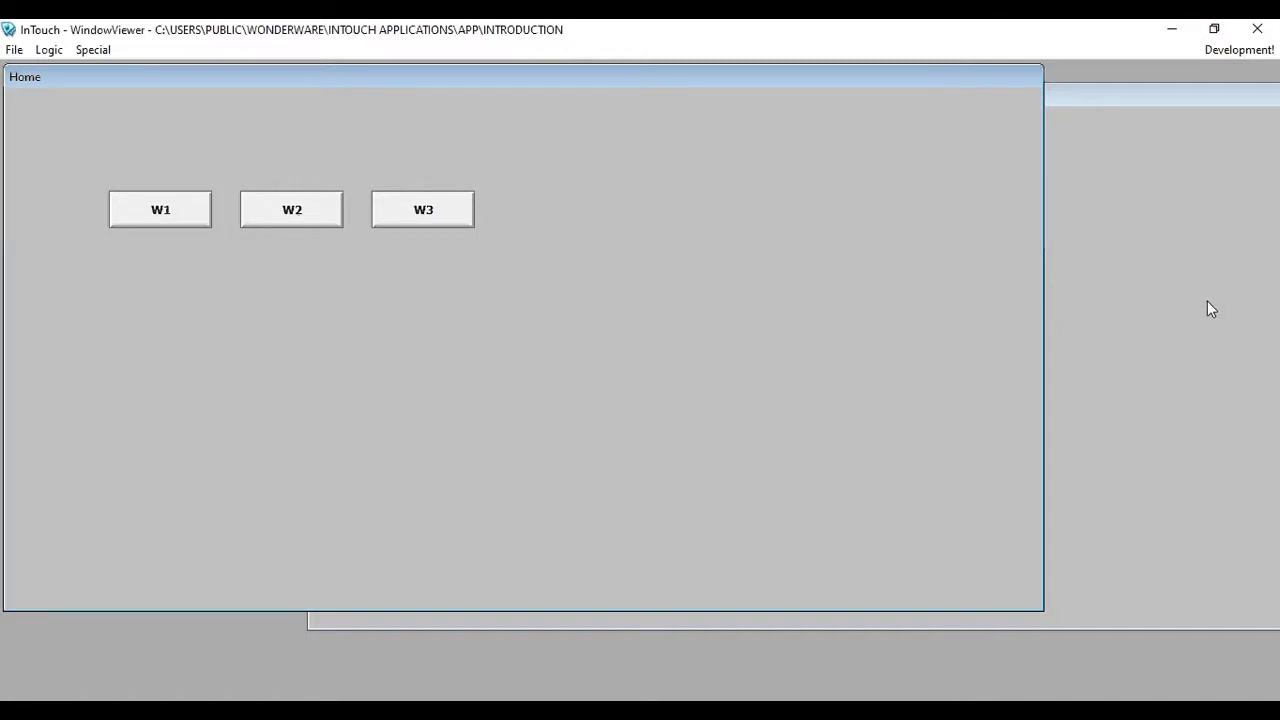
left_click(1192, 322)
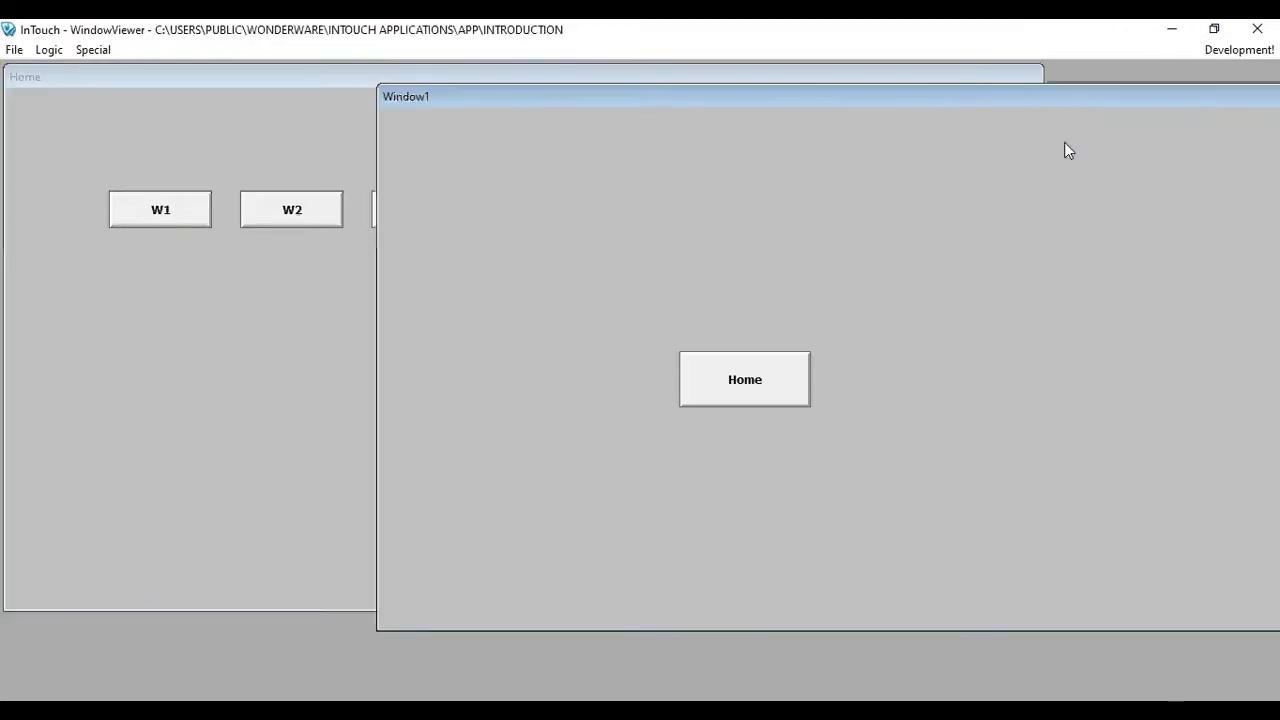
left_click(327, 115)
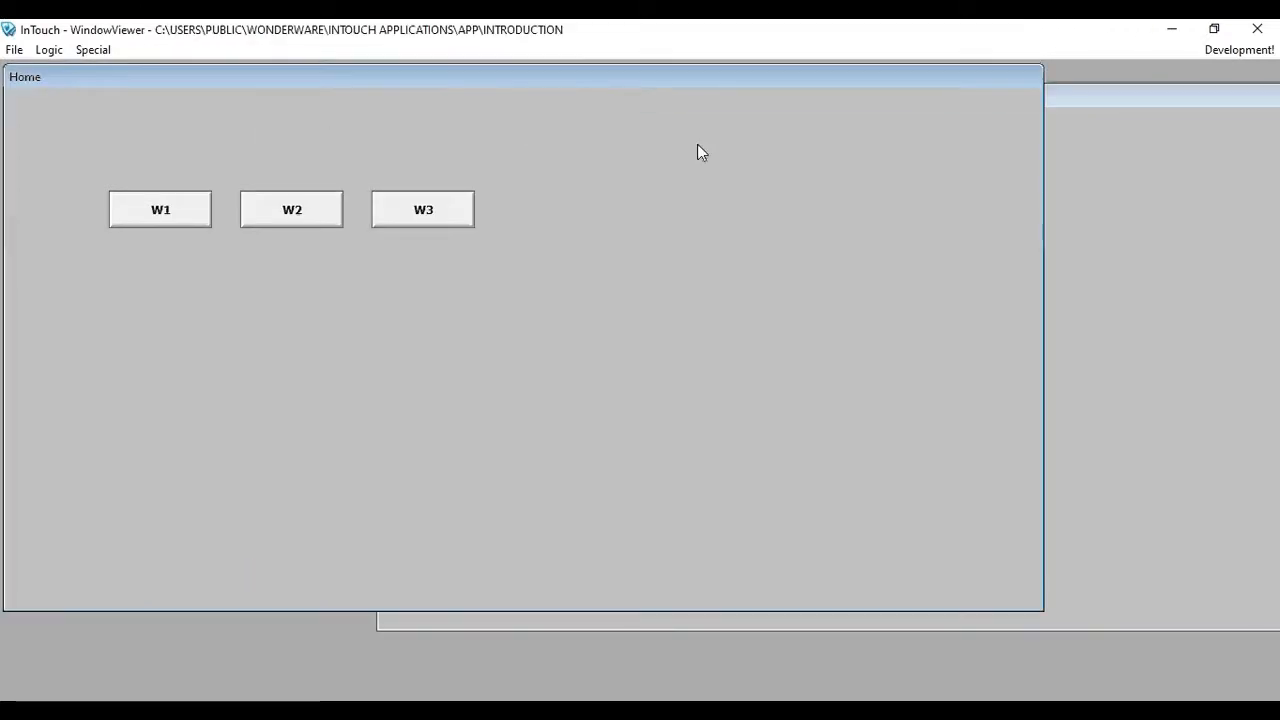
left_click(1125, 131)
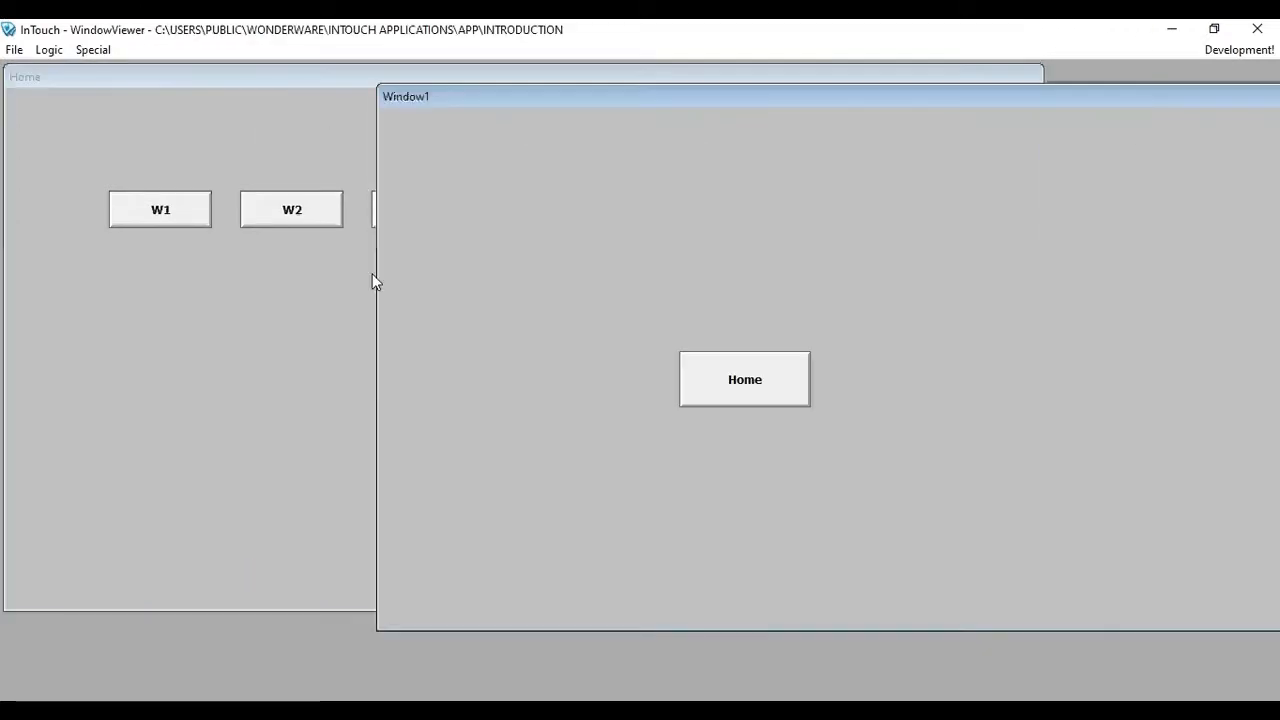
left_click(725, 388)
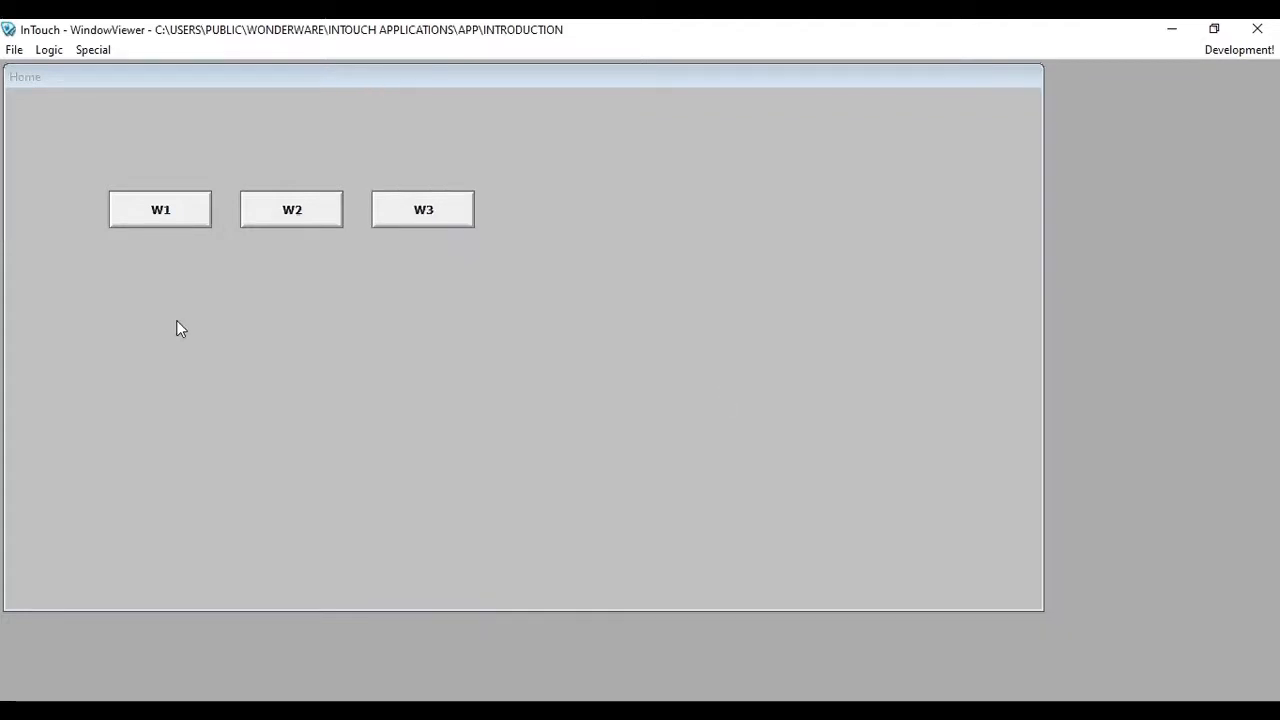
Show Window2 with the W2 button, switch focus between it and Home, and move Window2 around over Home.
left_click(291, 218)
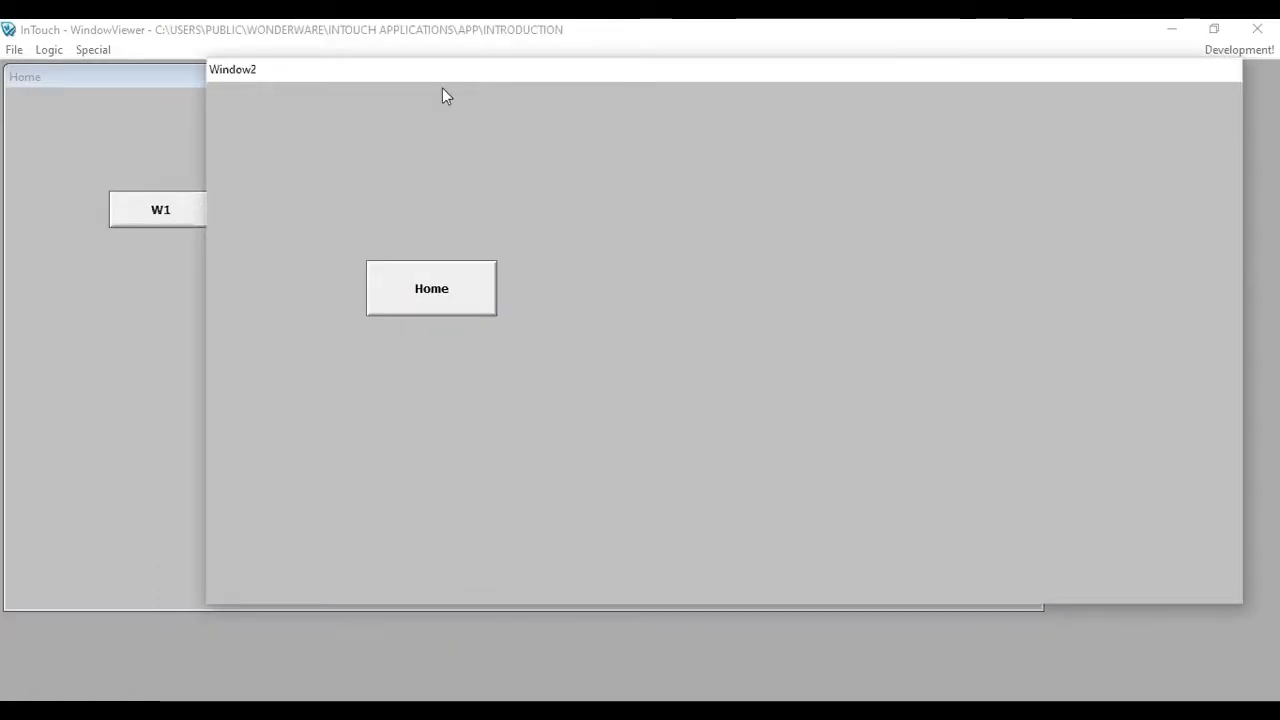
left_click(73, 372)
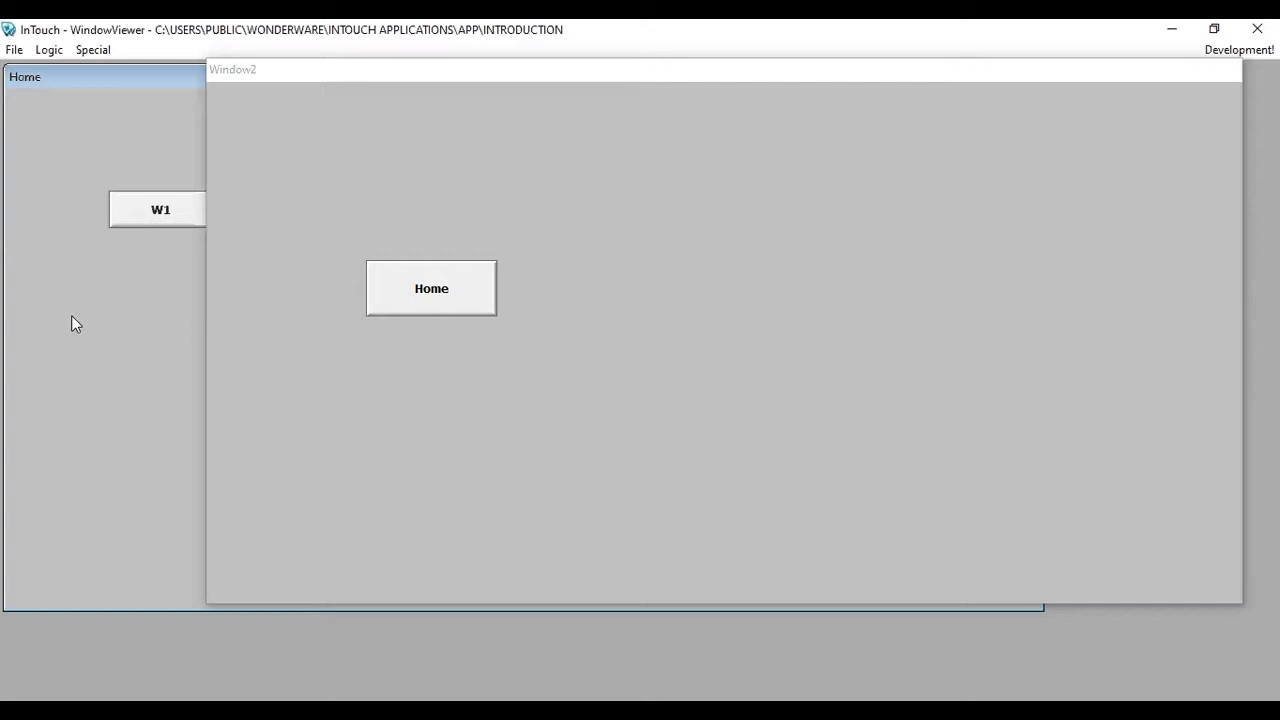
left_click(248, 398)
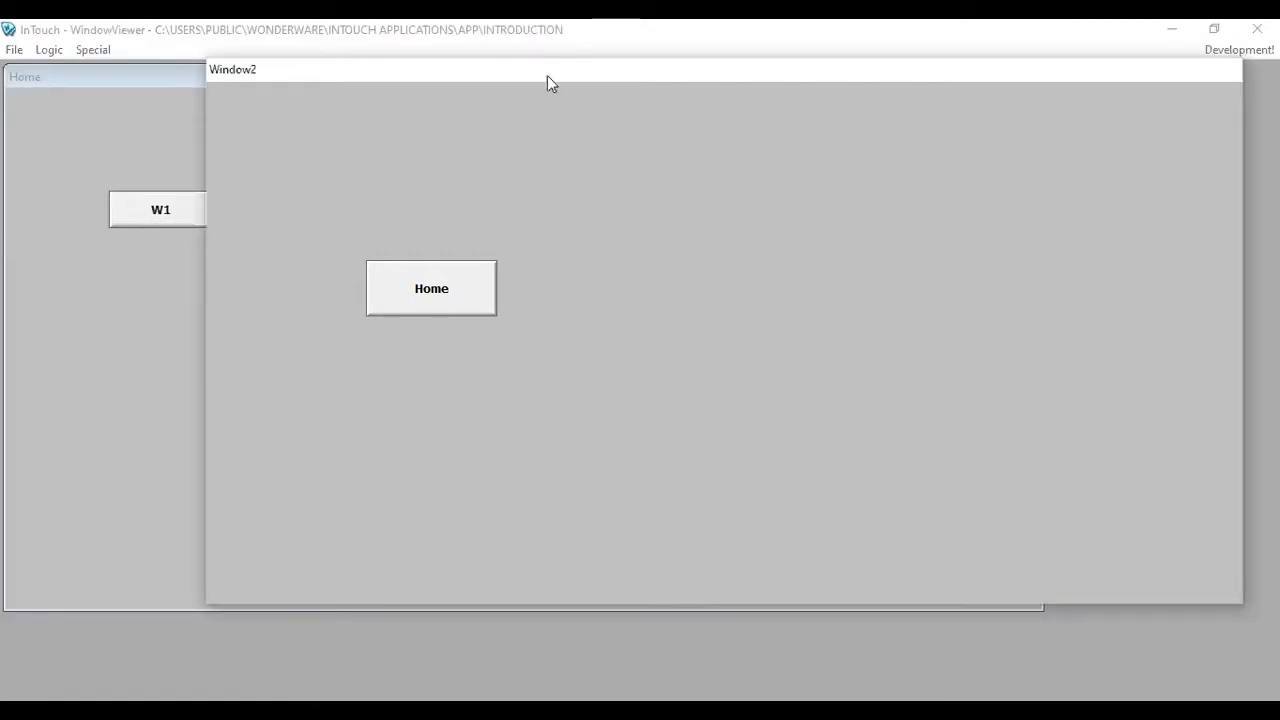
left_click_drag(547, 75, 502, 107)
left_click_drag(420, 168, 585, 88)
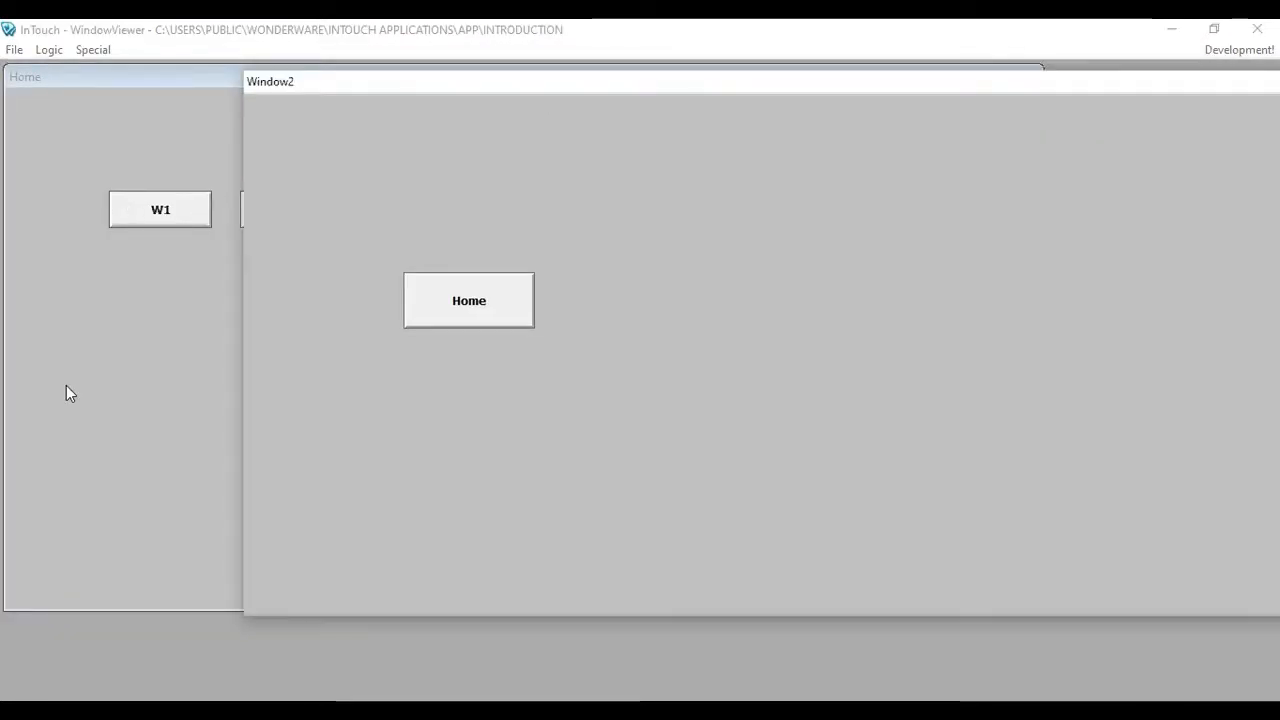
Test the popup behaviour by activating Home behind Window2 and moving Window2 again, and return with its Home button.
left_click(66, 385)
left_click(288, 406)
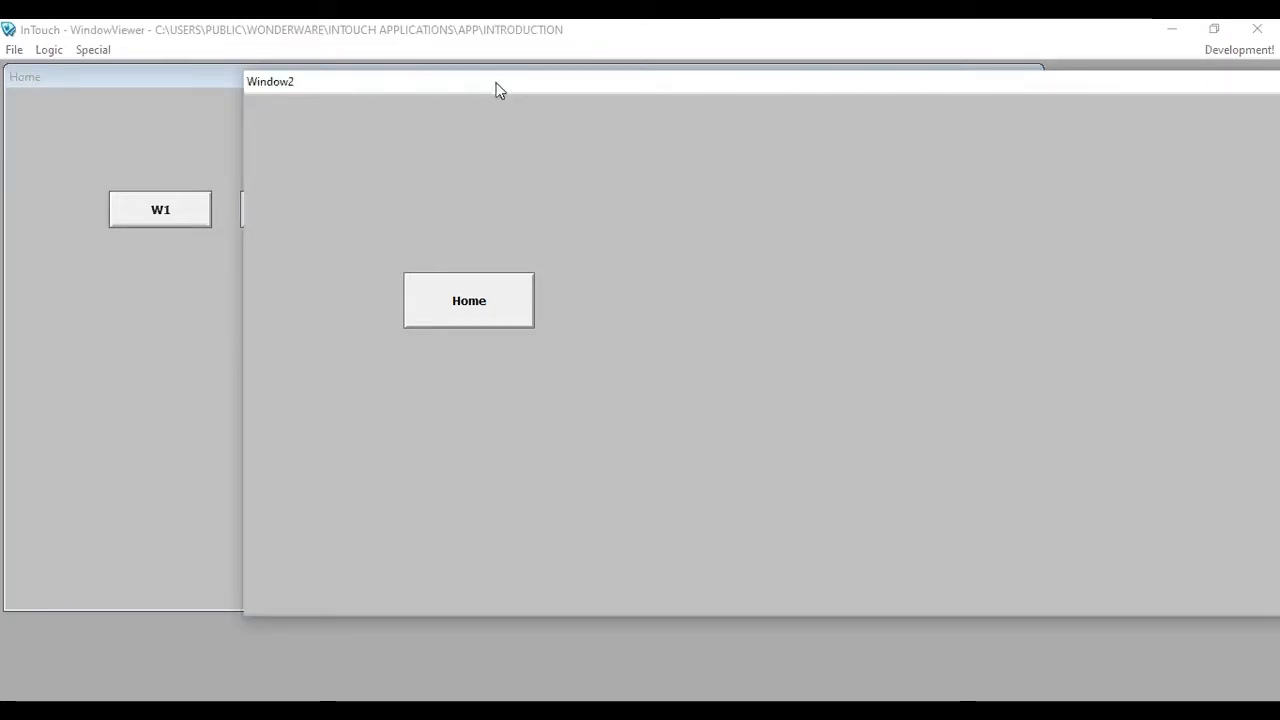
left_click_drag(497, 89, 408, 97)
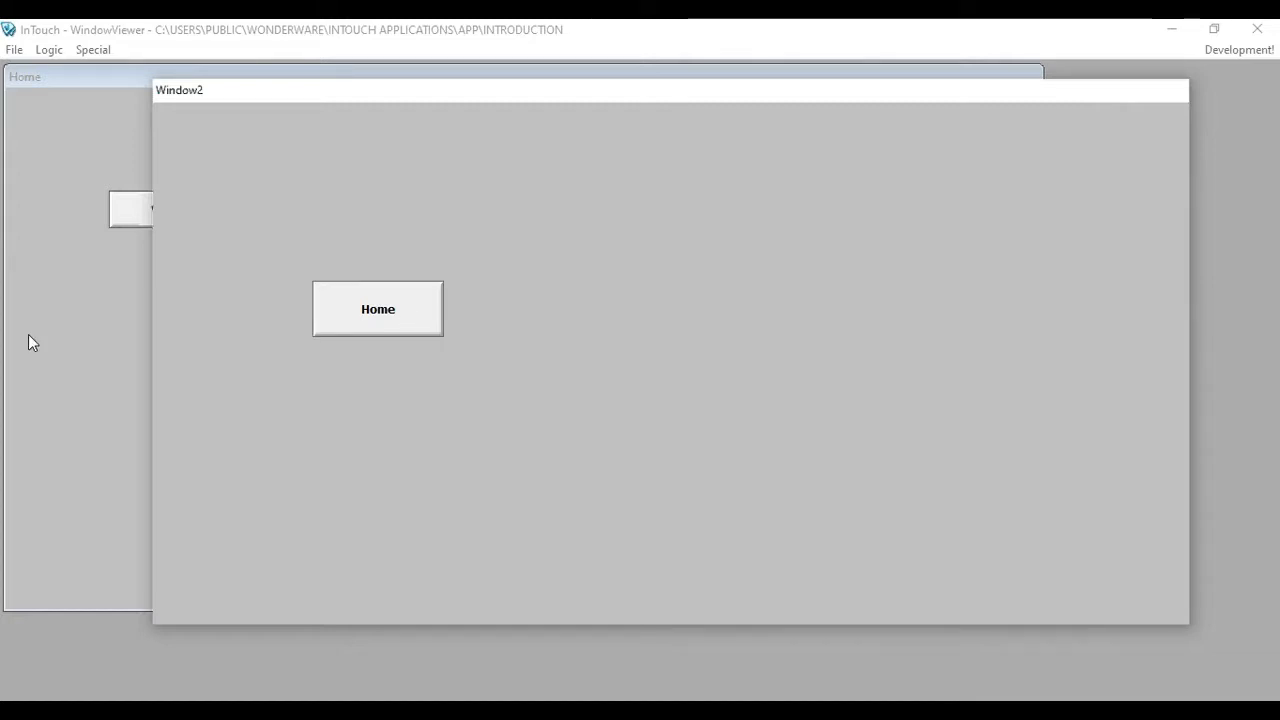
left_click(76, 360)
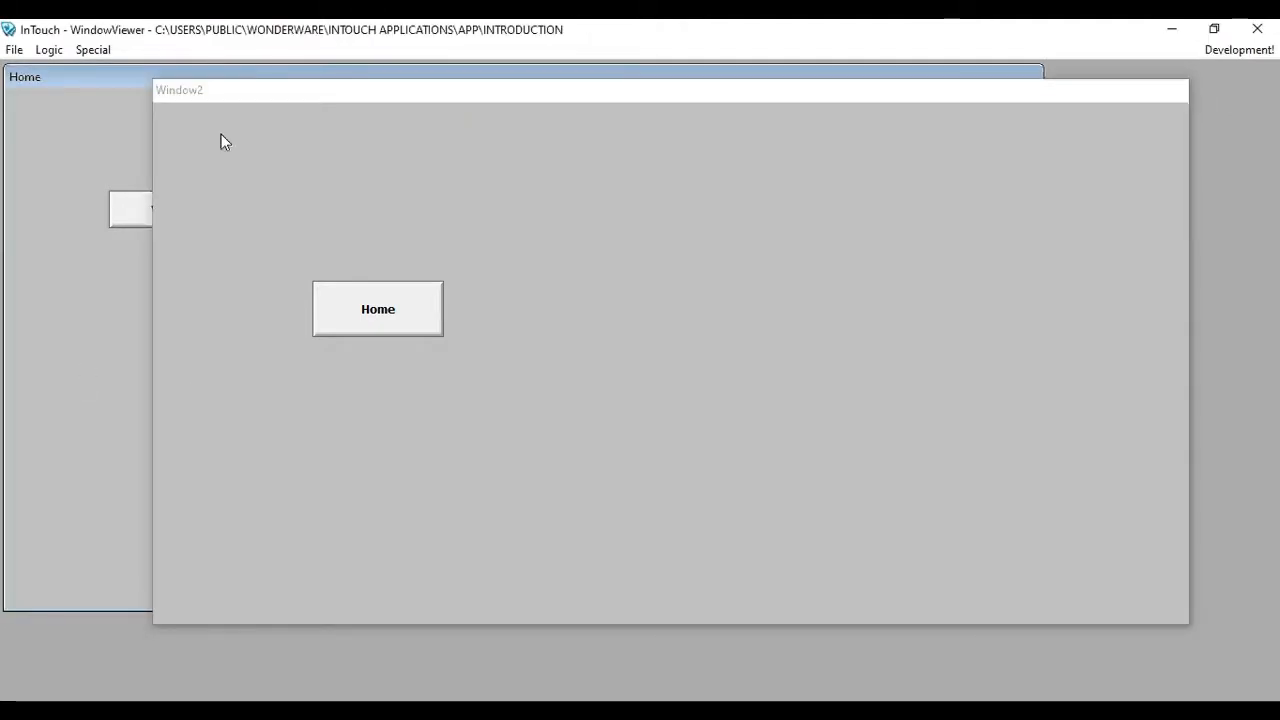
mouse_move(246, 90)
left_mouse_down()
mouse_move(397, 67)
mouse_move(263, 88)
left_mouse_up()
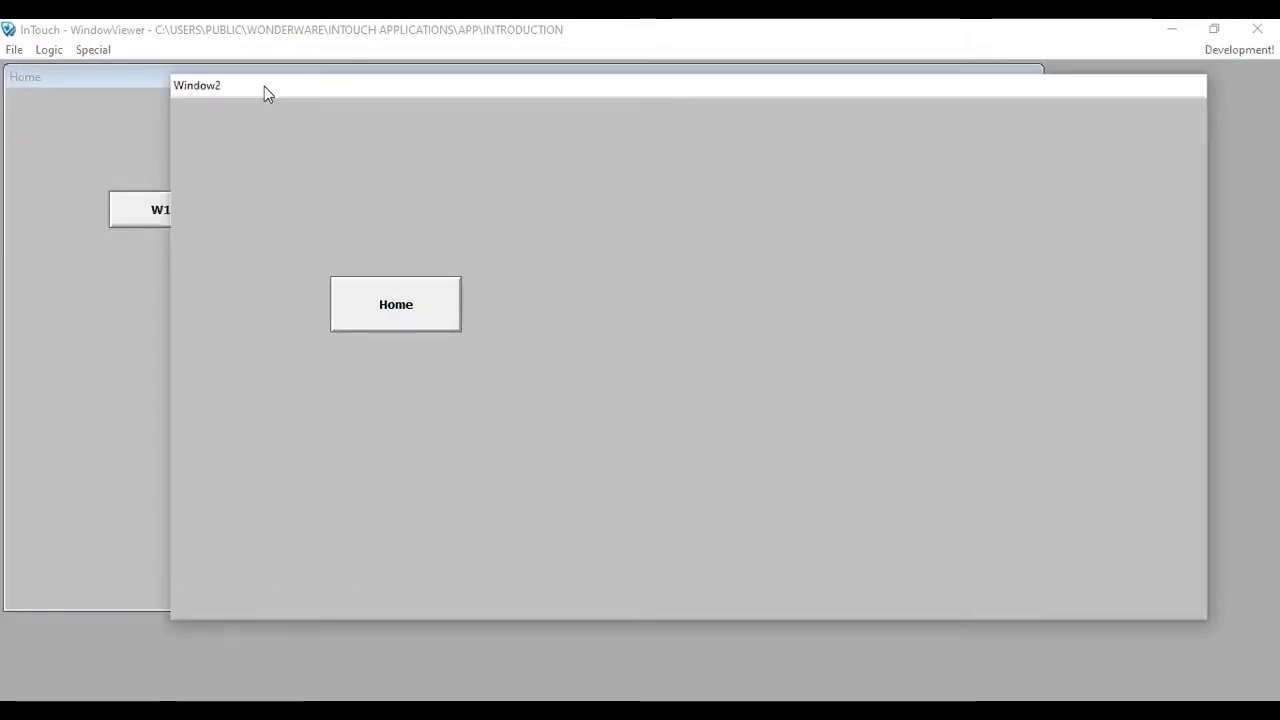
left_click(443, 300)
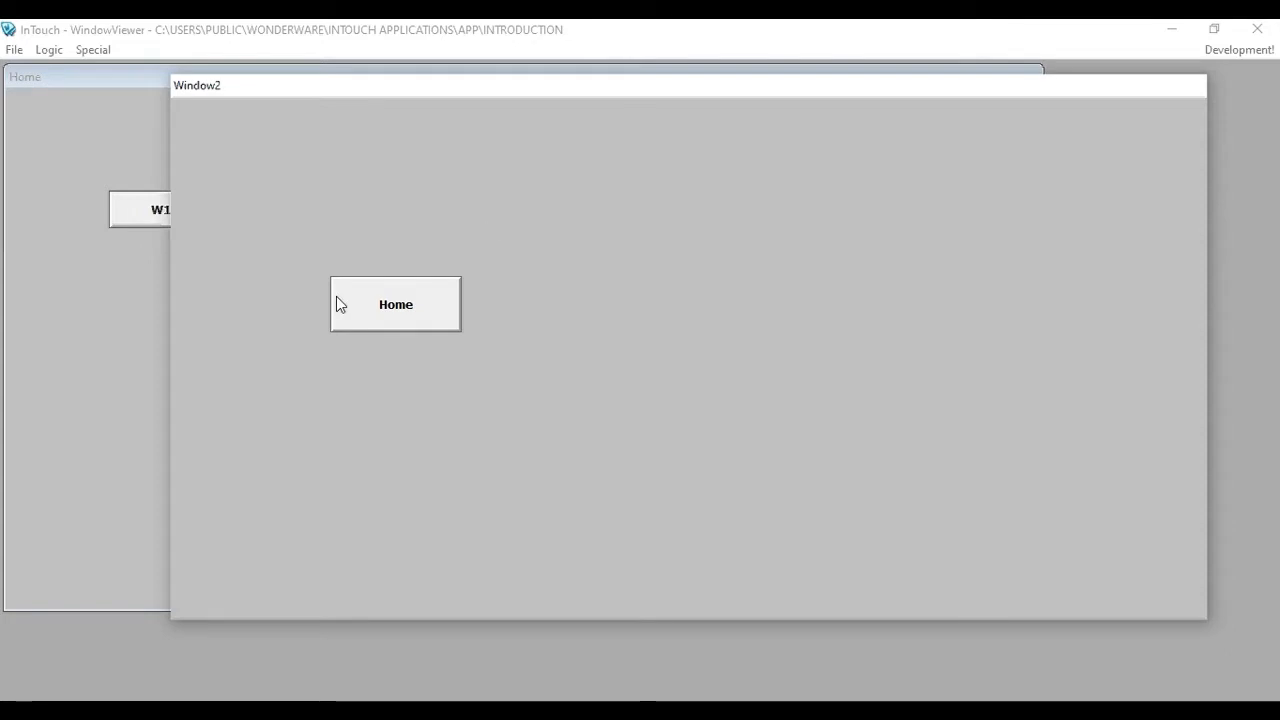
left_click(417, 307)
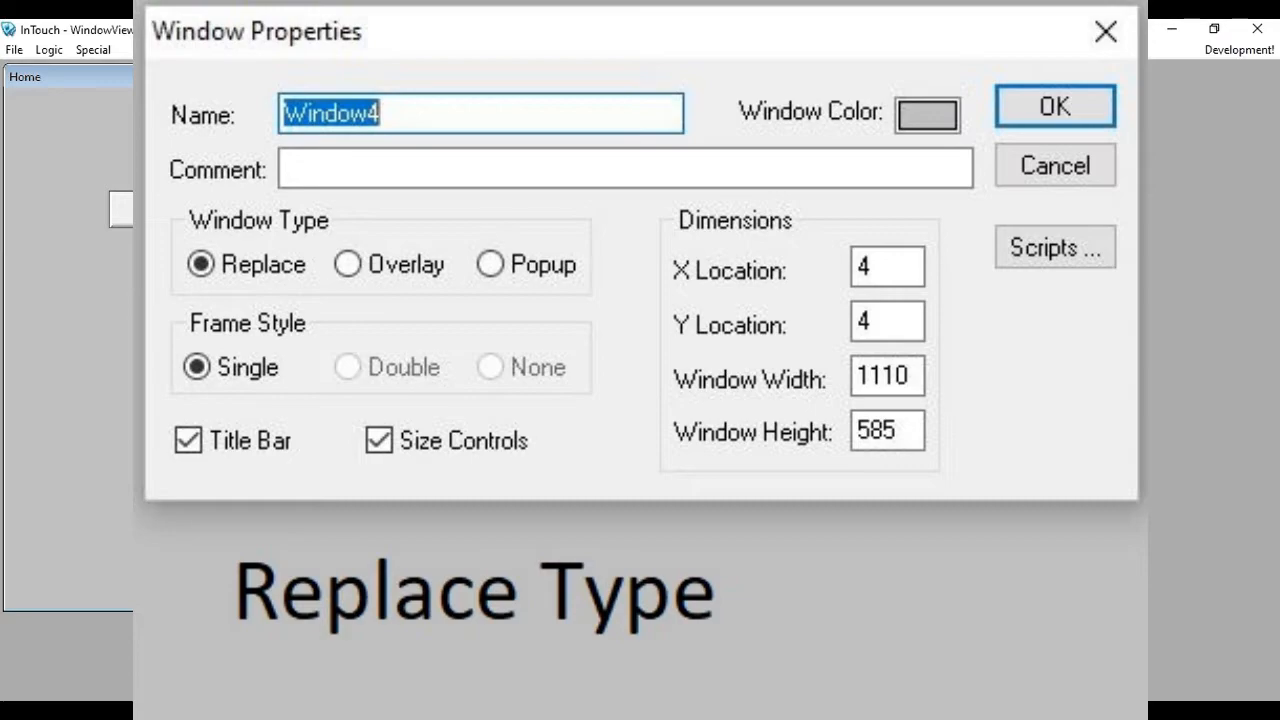
Test the replace behaviour by showing Window4 with the W3 button, moving it around and returning with its Home button.
left_click(421, 211)
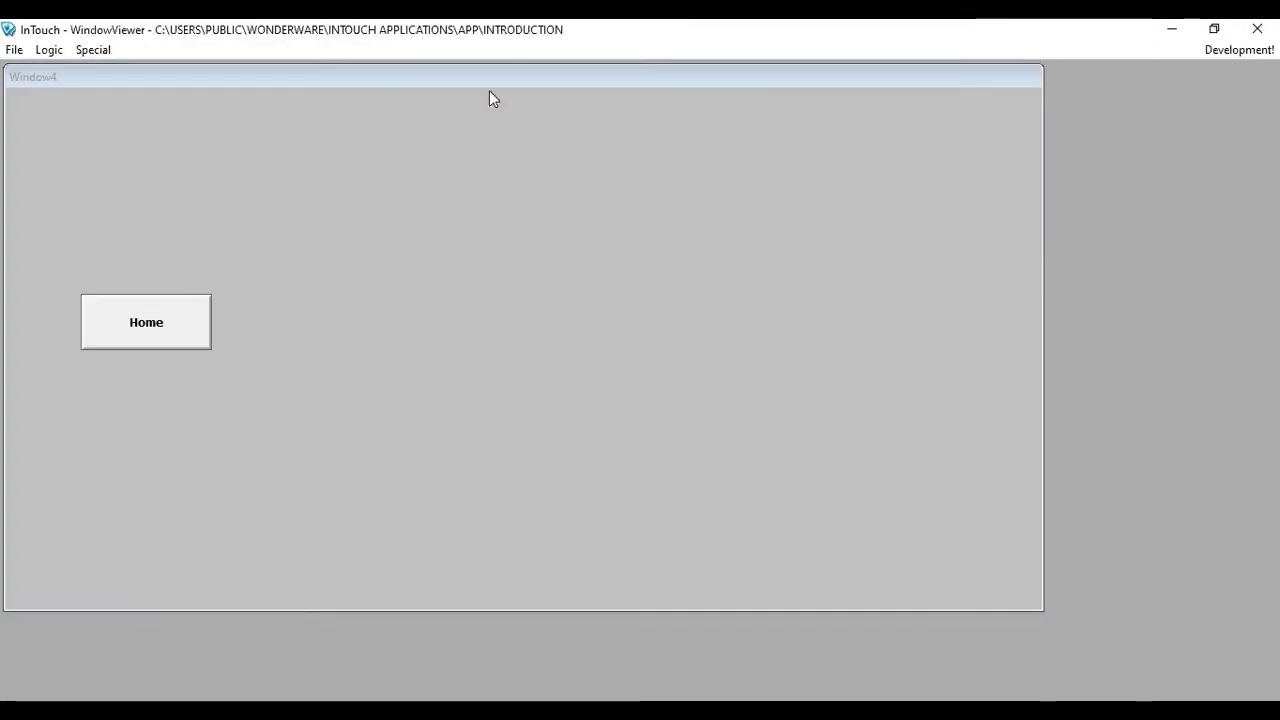
left_click_drag(493, 98, 526, 137)
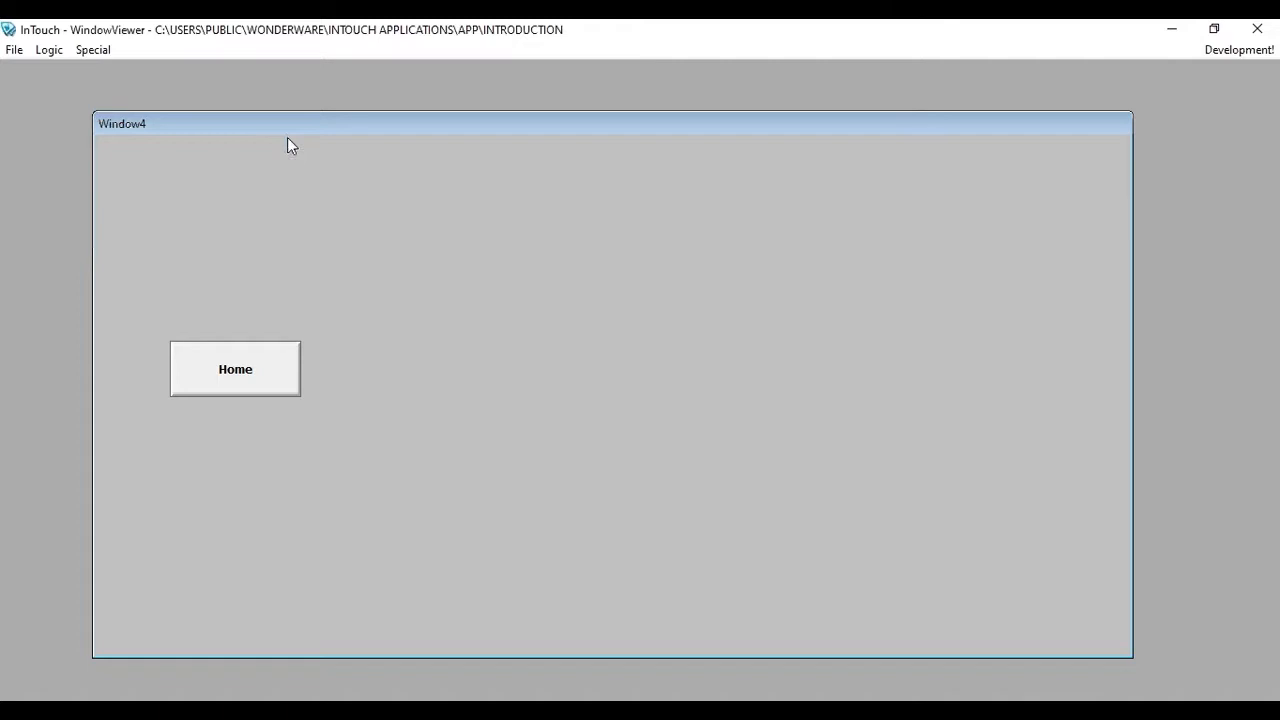
left_click_drag(288, 128, 126, 118)
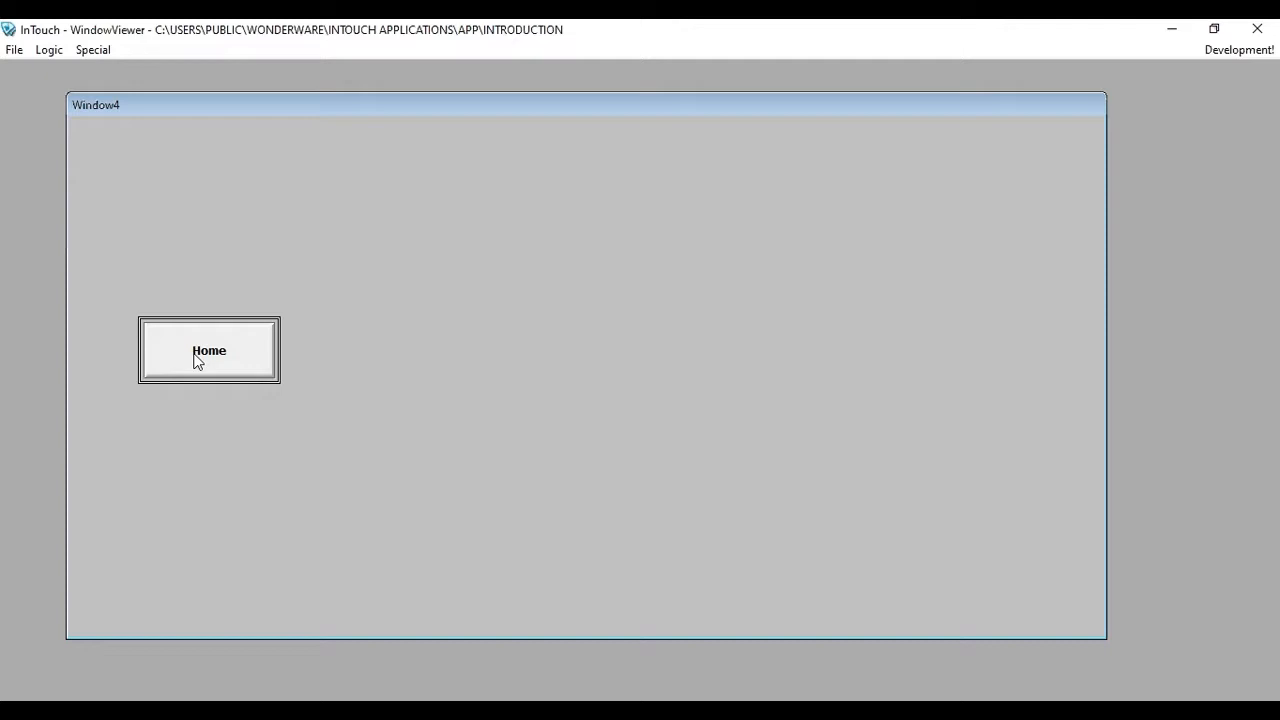
left_click_drag(220, 100, 366, 84)
left_click(334, 329)
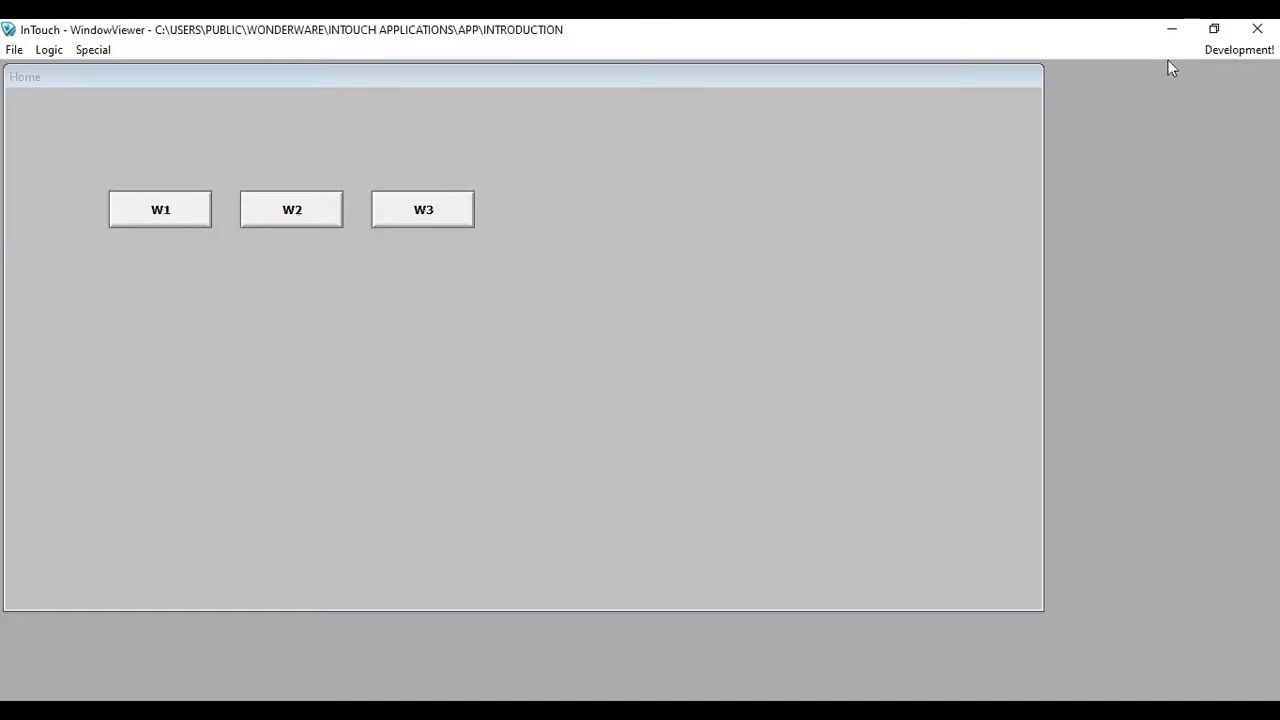
Return to development in WindowMaker and move the W1, W2 and W3 buttons together to the Home window's upper-left corner.
left_click(1238, 50)
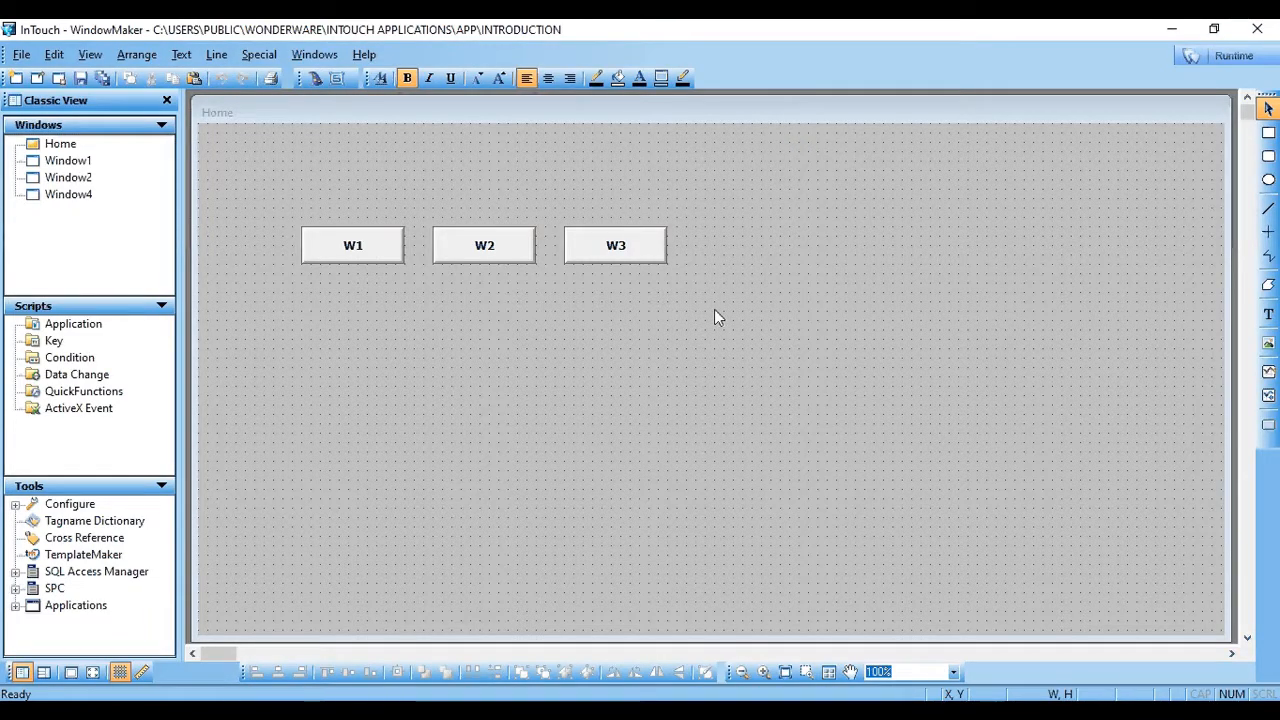
left_click_drag(714, 309, 272, 196)
left_click_drag(339, 250, 273, 166)
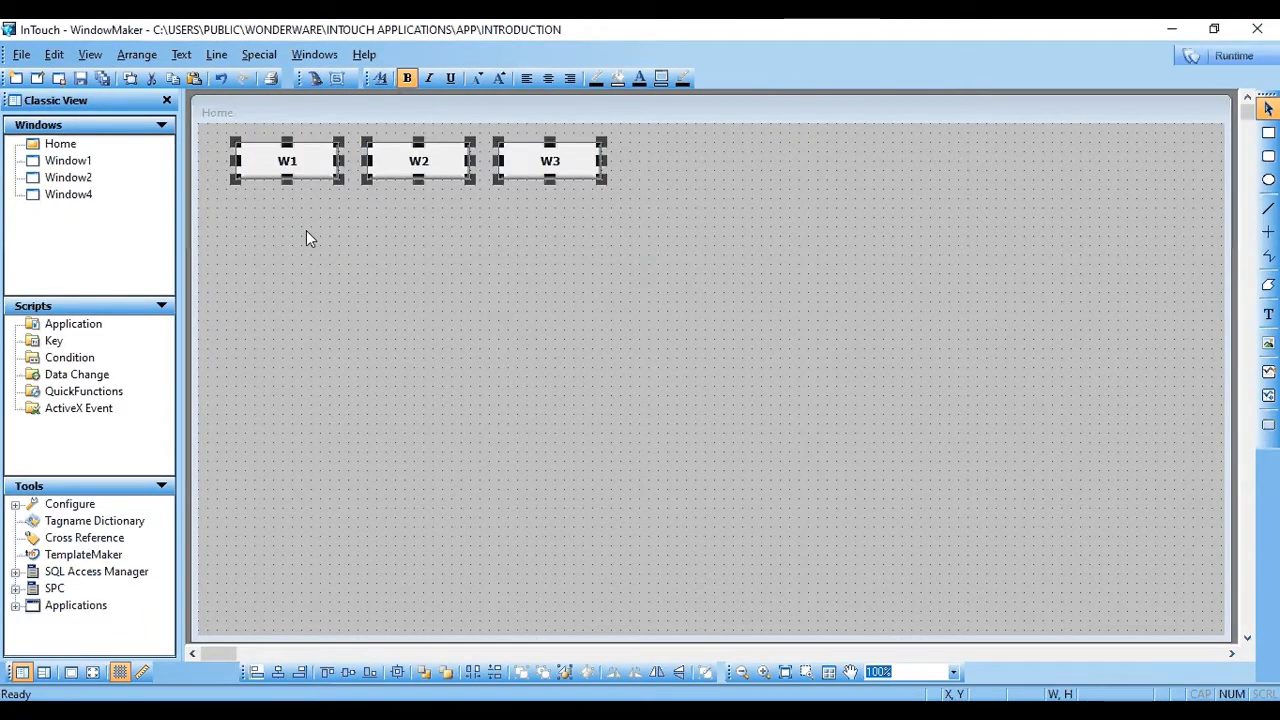
left_click(323, 251)
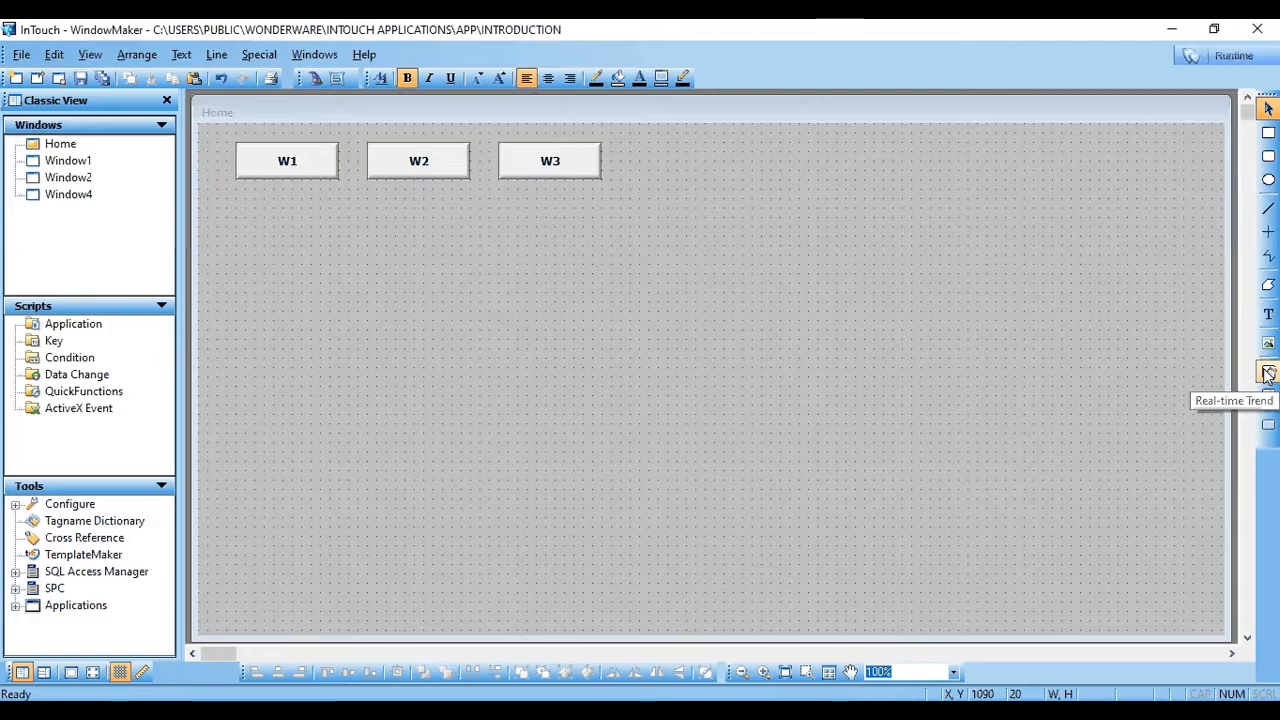
Check Window1's window type in its properties and go back to the Home window.
left_click(1268, 314)
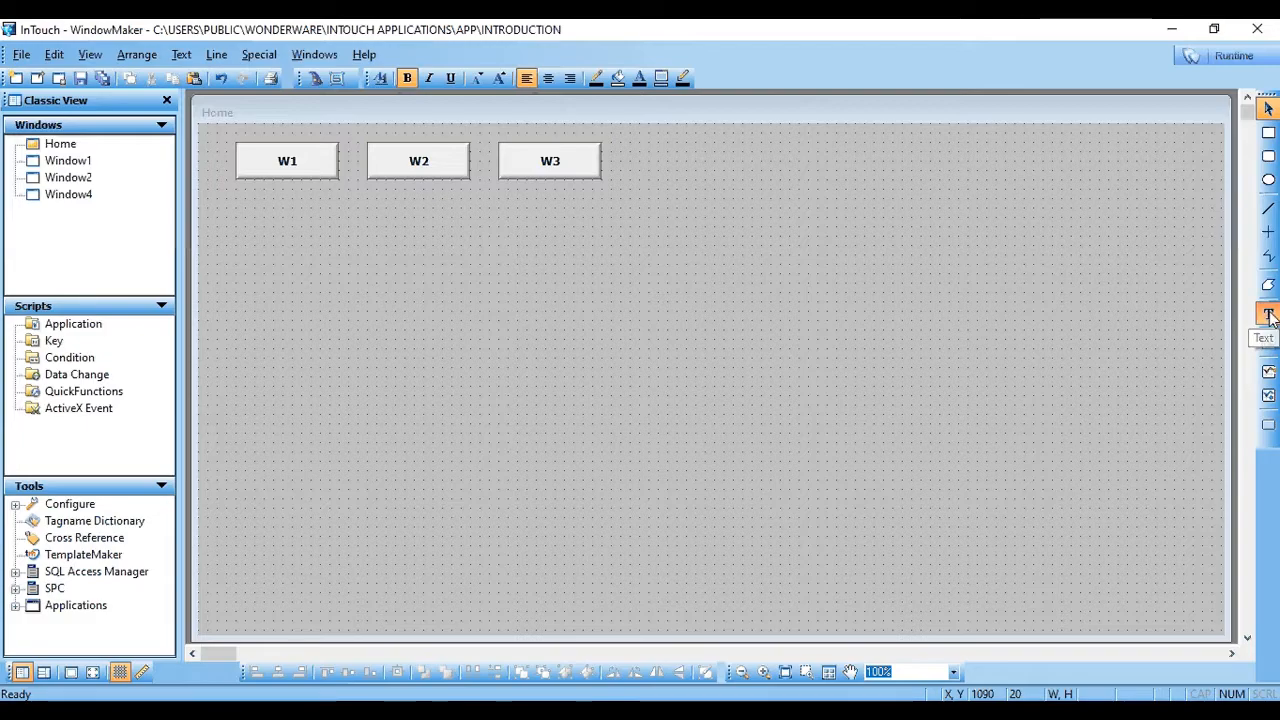
left_click(234, 206)
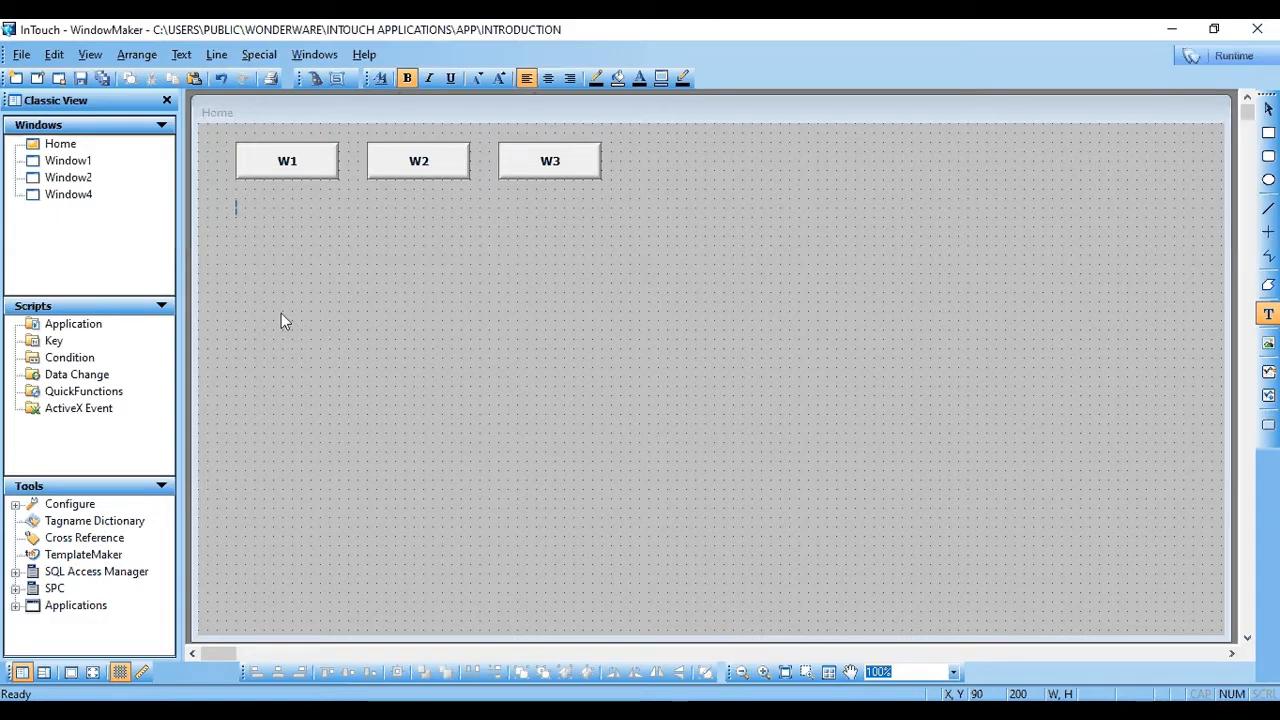
left_click(68, 161)
right_click(70, 160)
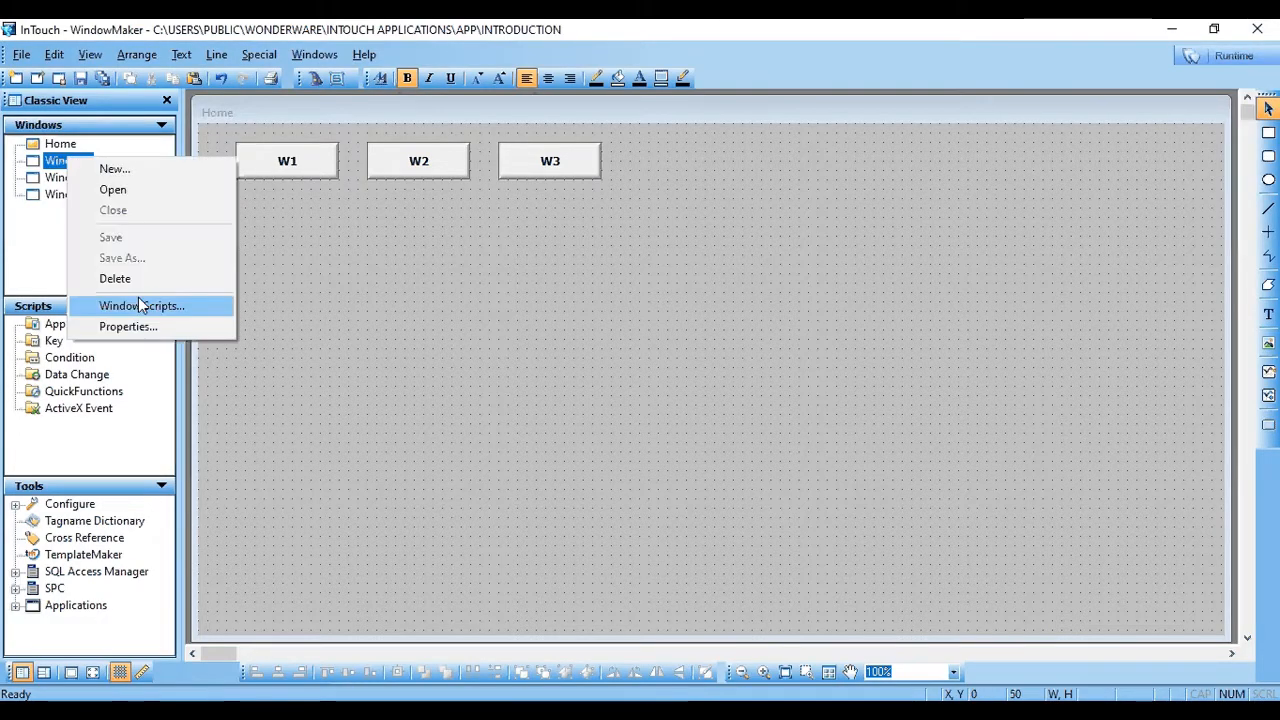
left_click(130, 328)
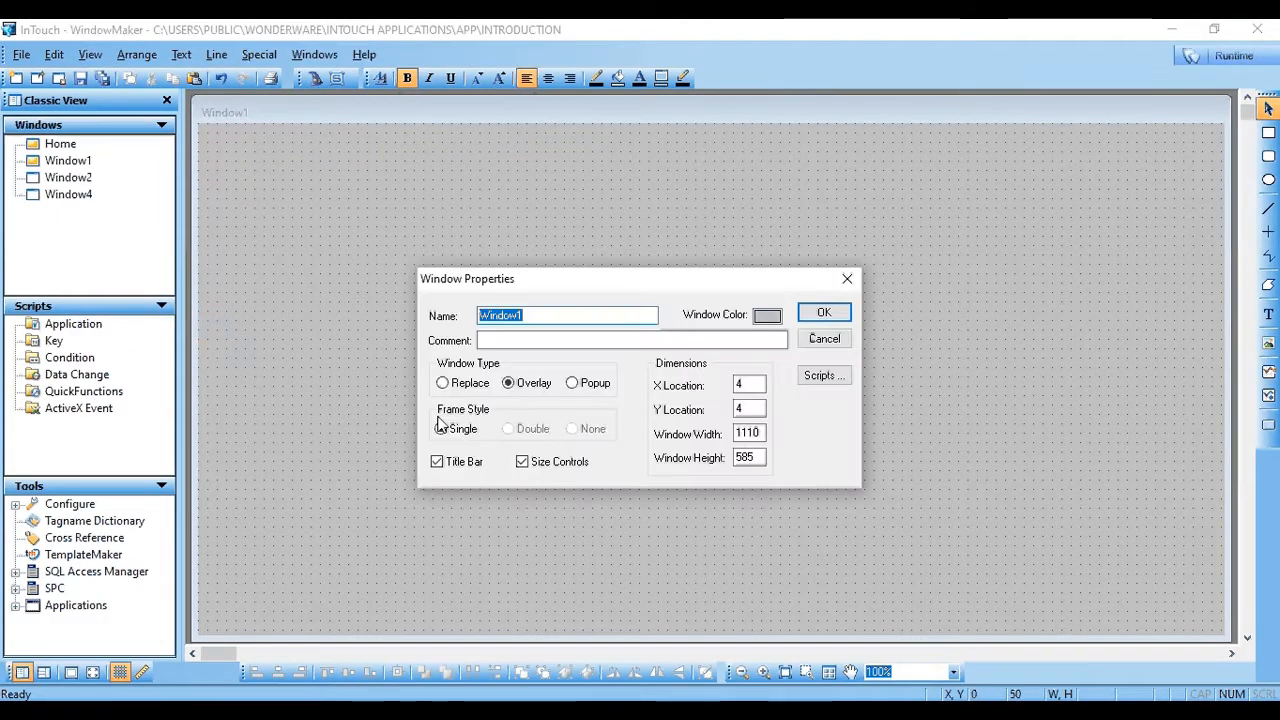
left_click(825, 316)
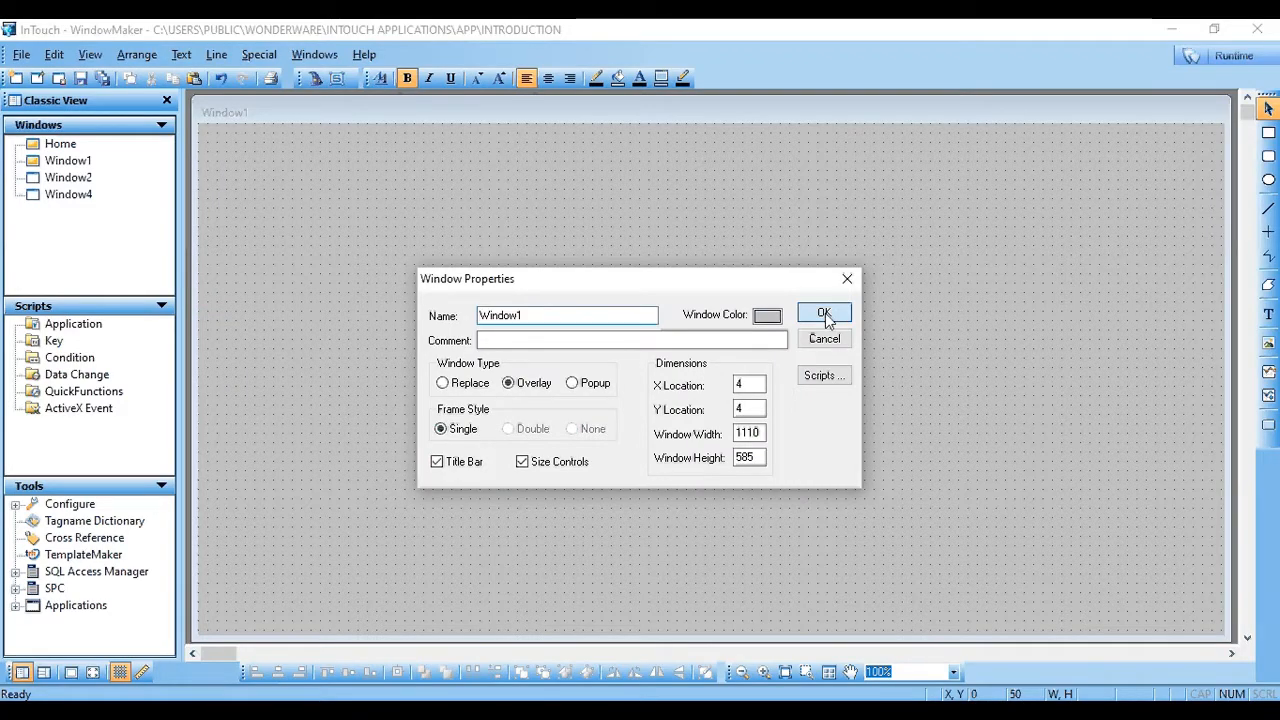
double_click(45, 148)
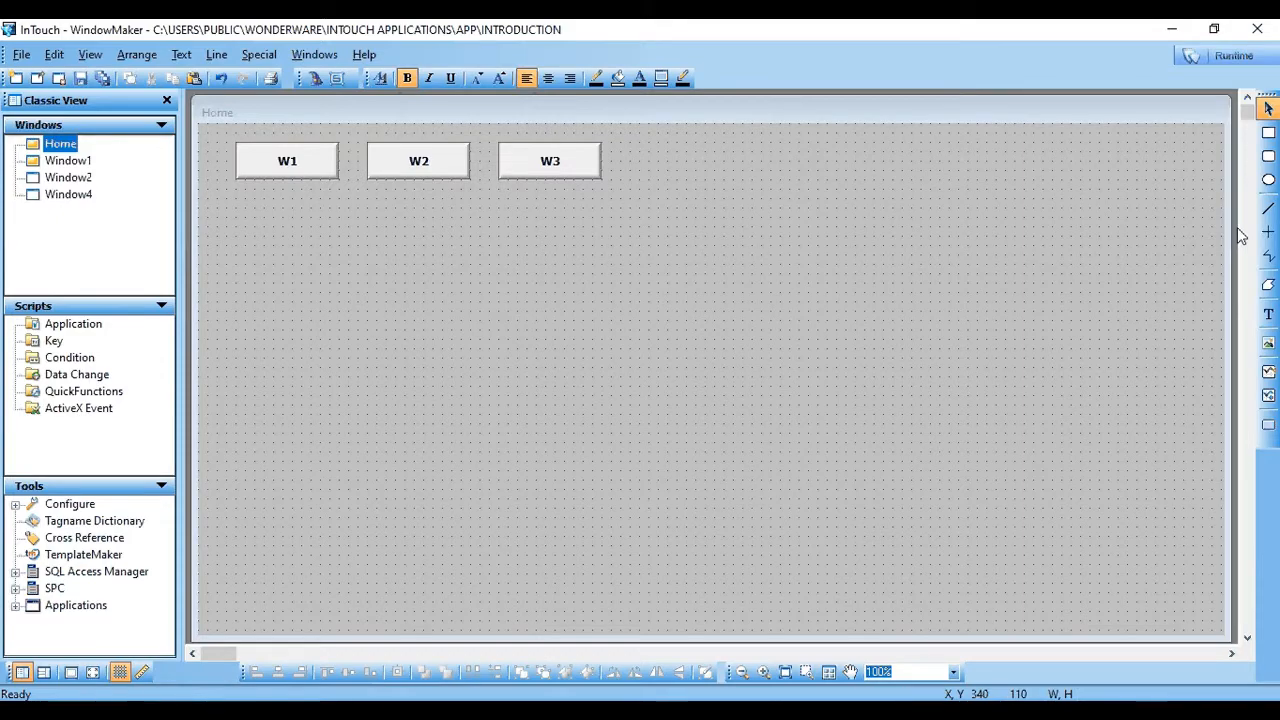
Add the text label "Overlay" directly below the W1 button in the Home window.
left_click(1269, 316)
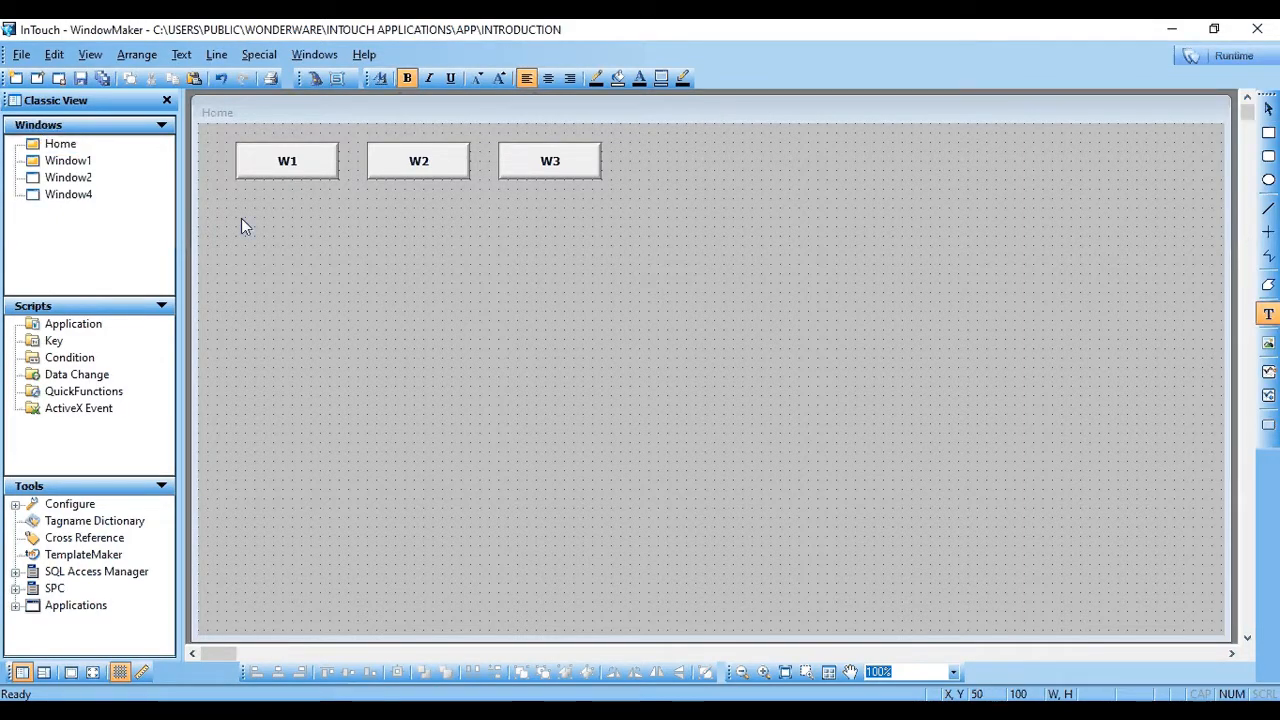
type("Ove")
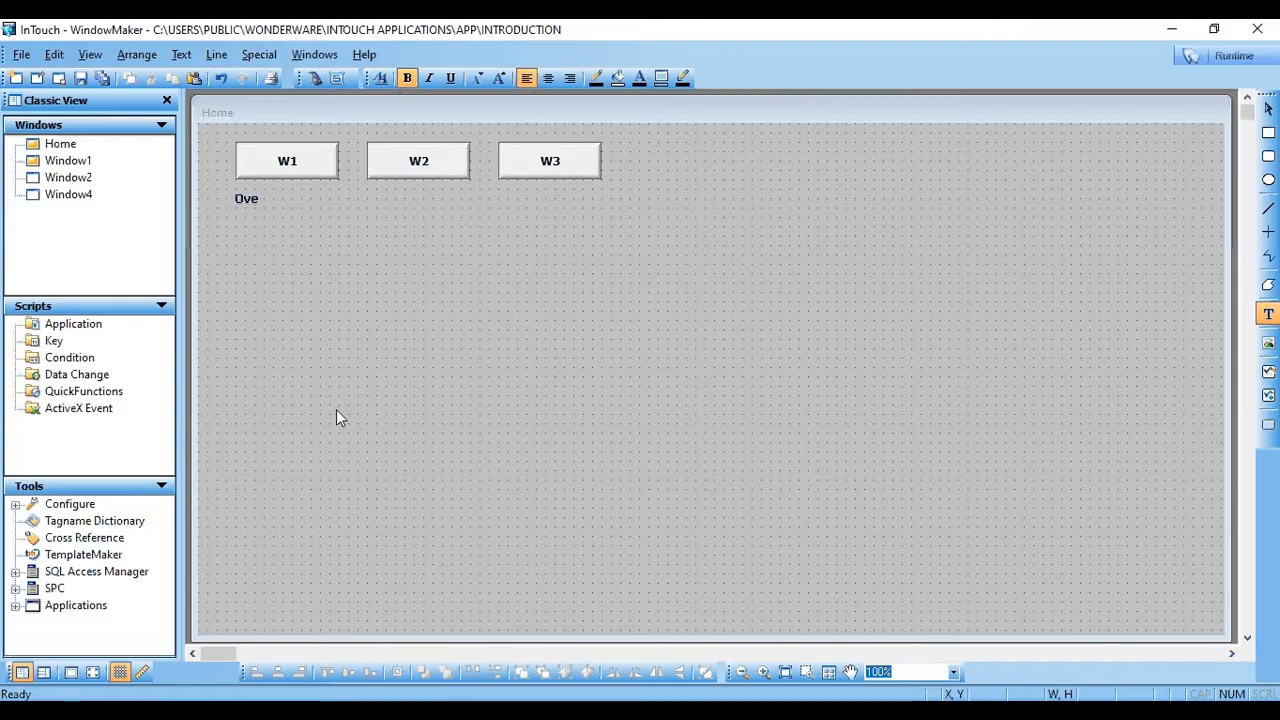
key("BackSpace")
type("erlay")
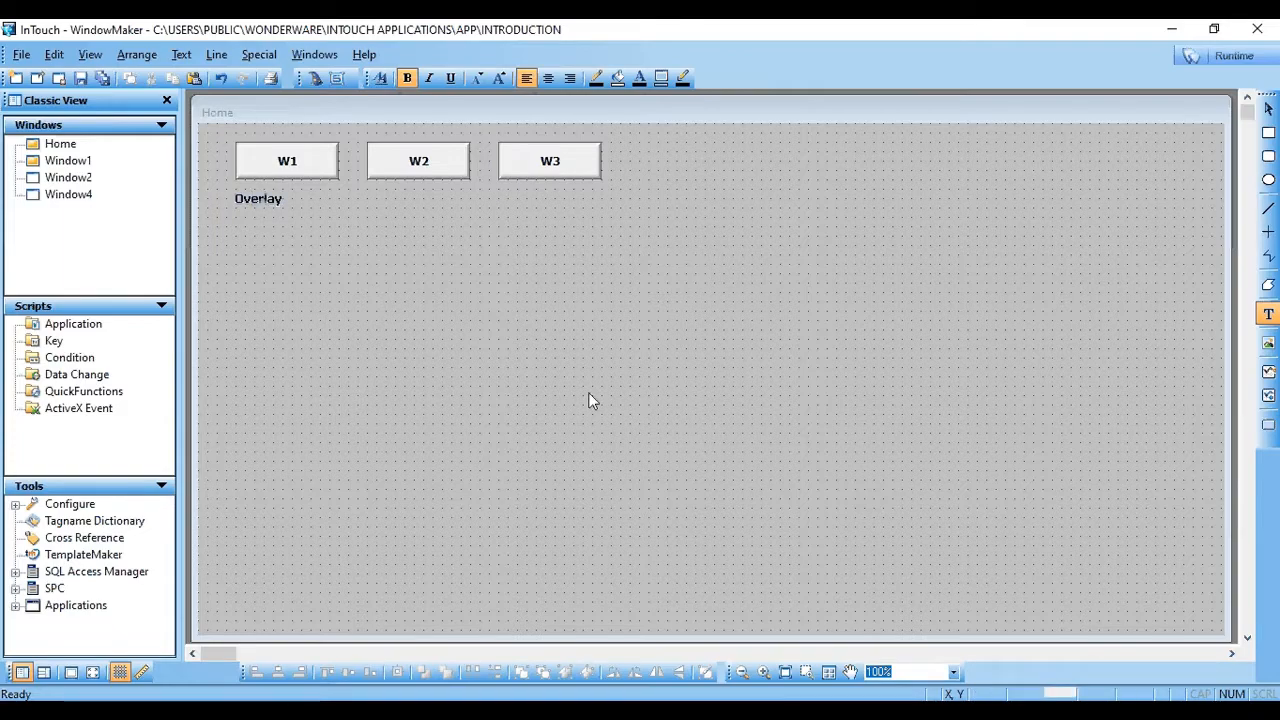
Add the text label "PopUp" directly below the W2 button in the Home window.
left_click(1269, 318)
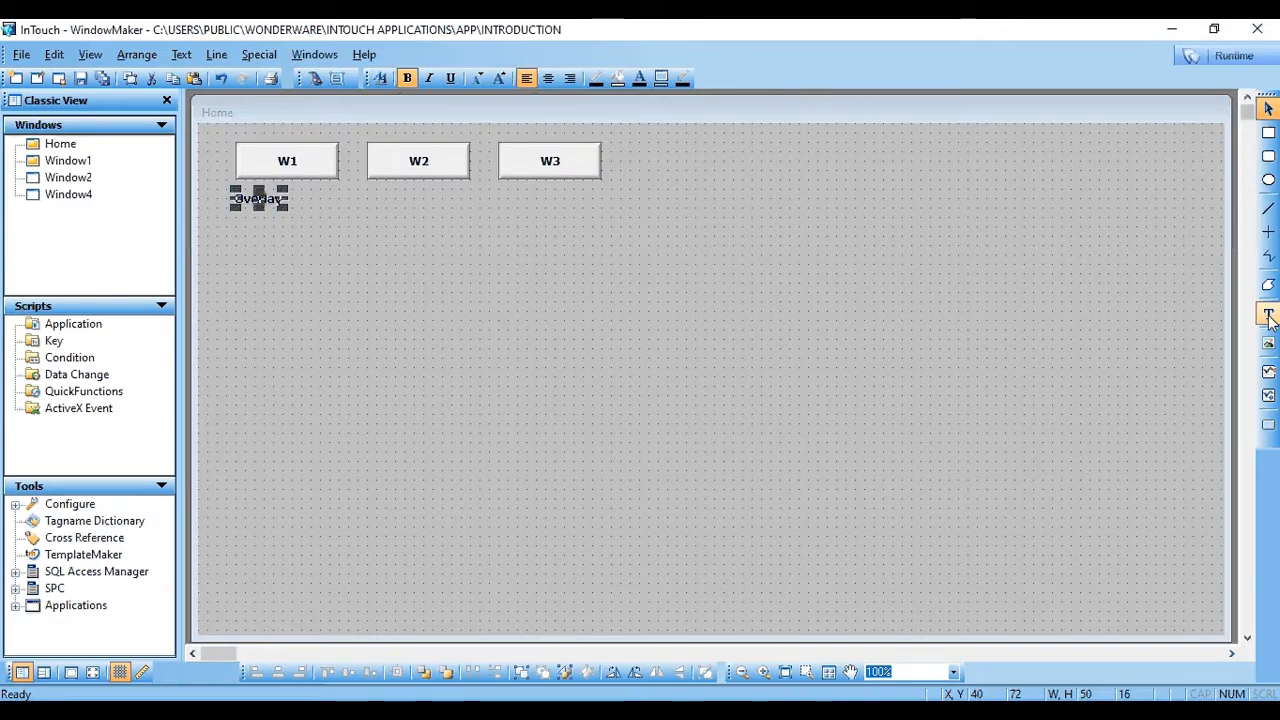
left_click(1269, 318)
left_click(381, 197)
type("P")
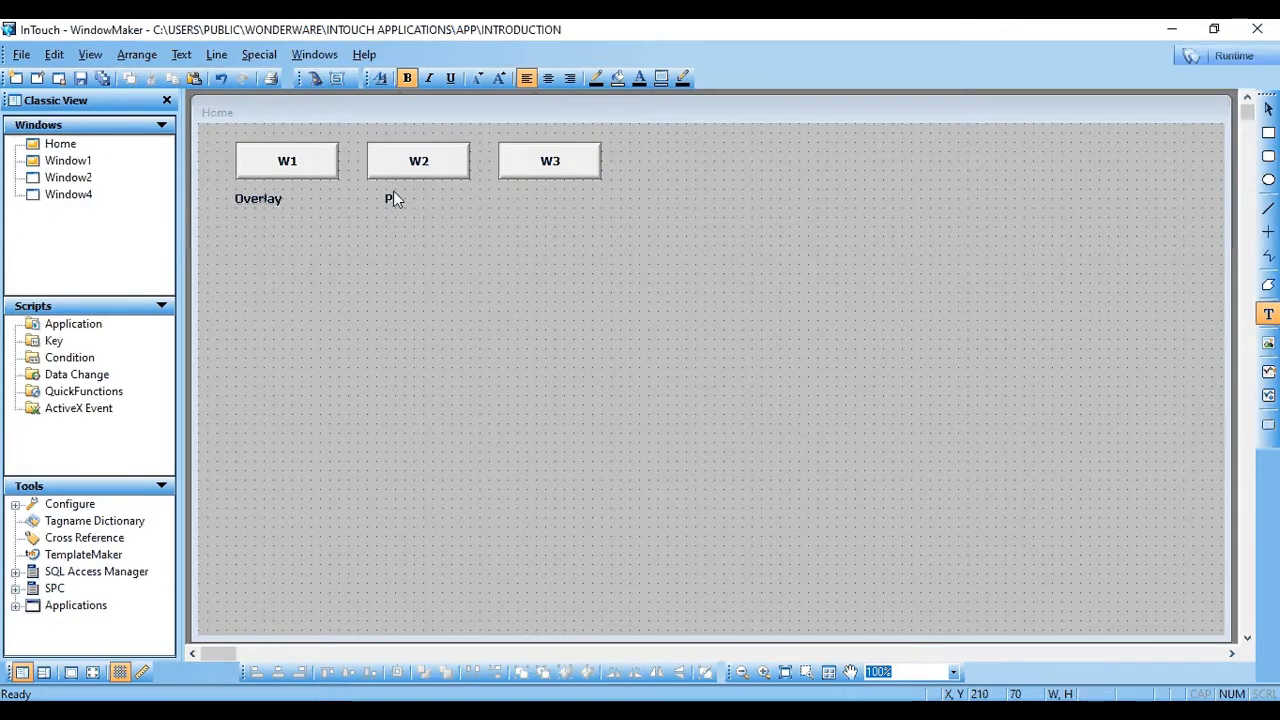
type("opup")
left_click(580, 240)
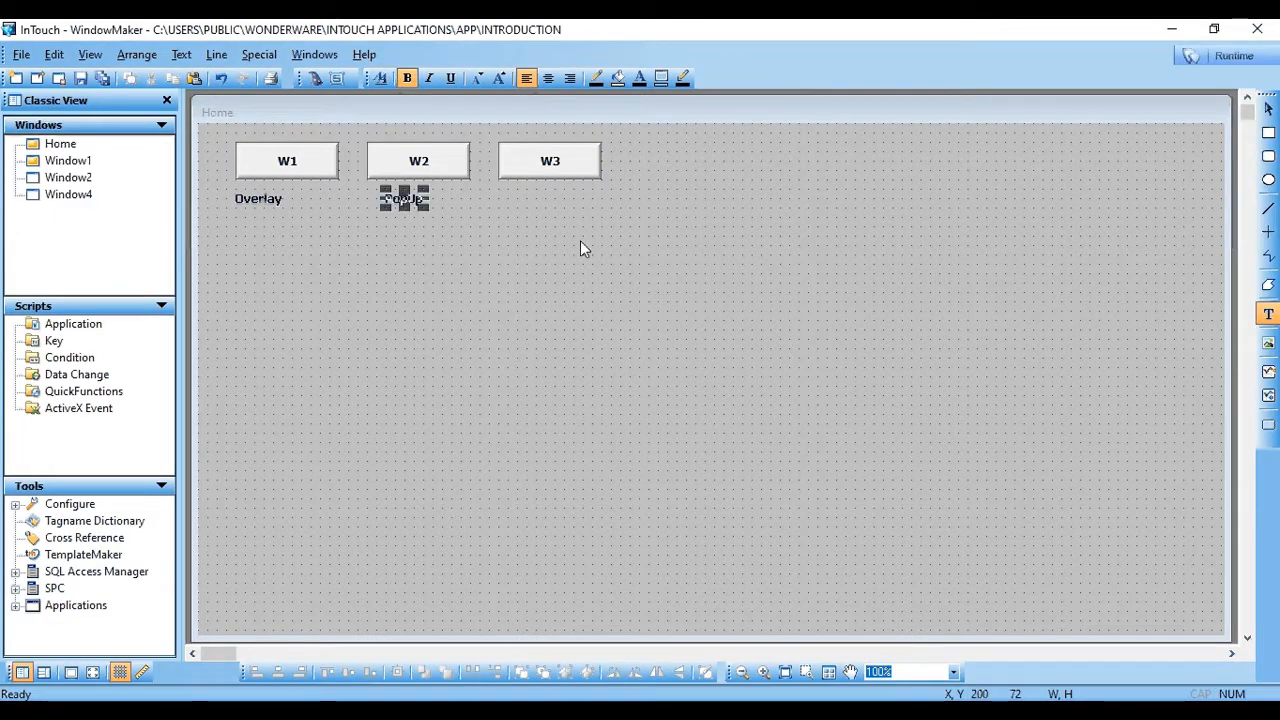
left_click(1268, 316)
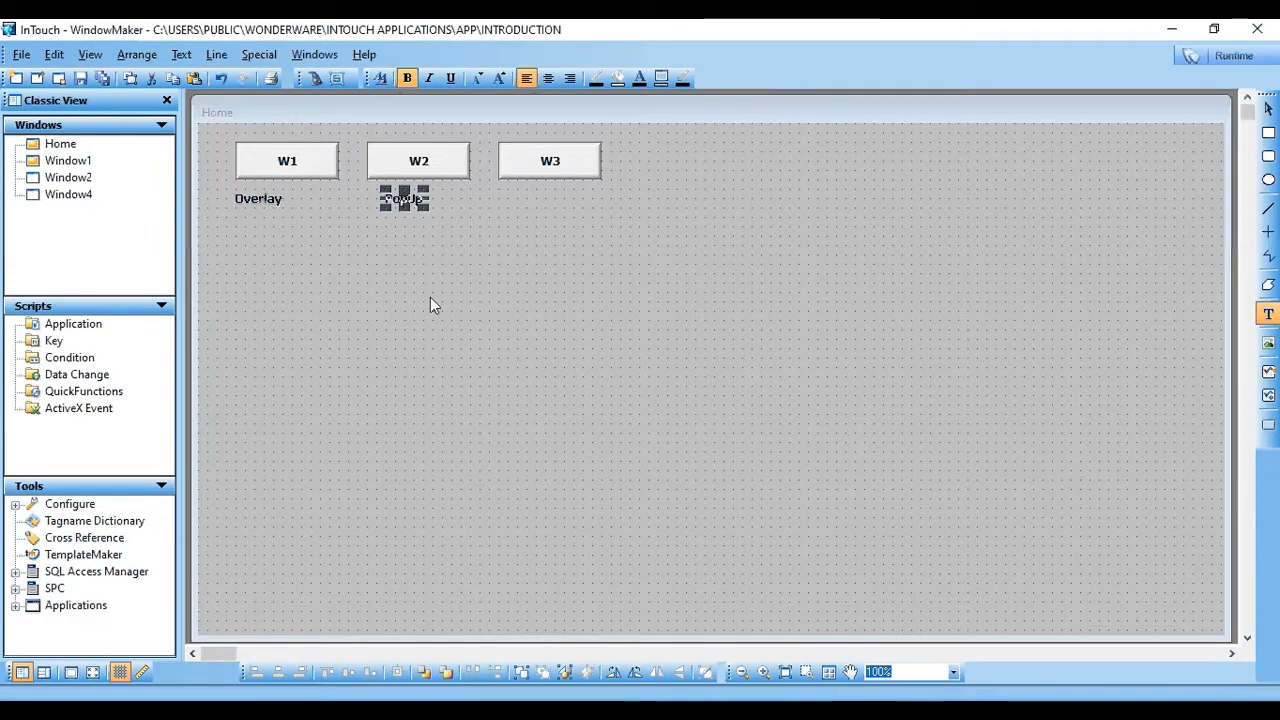
left_click(457, 268)
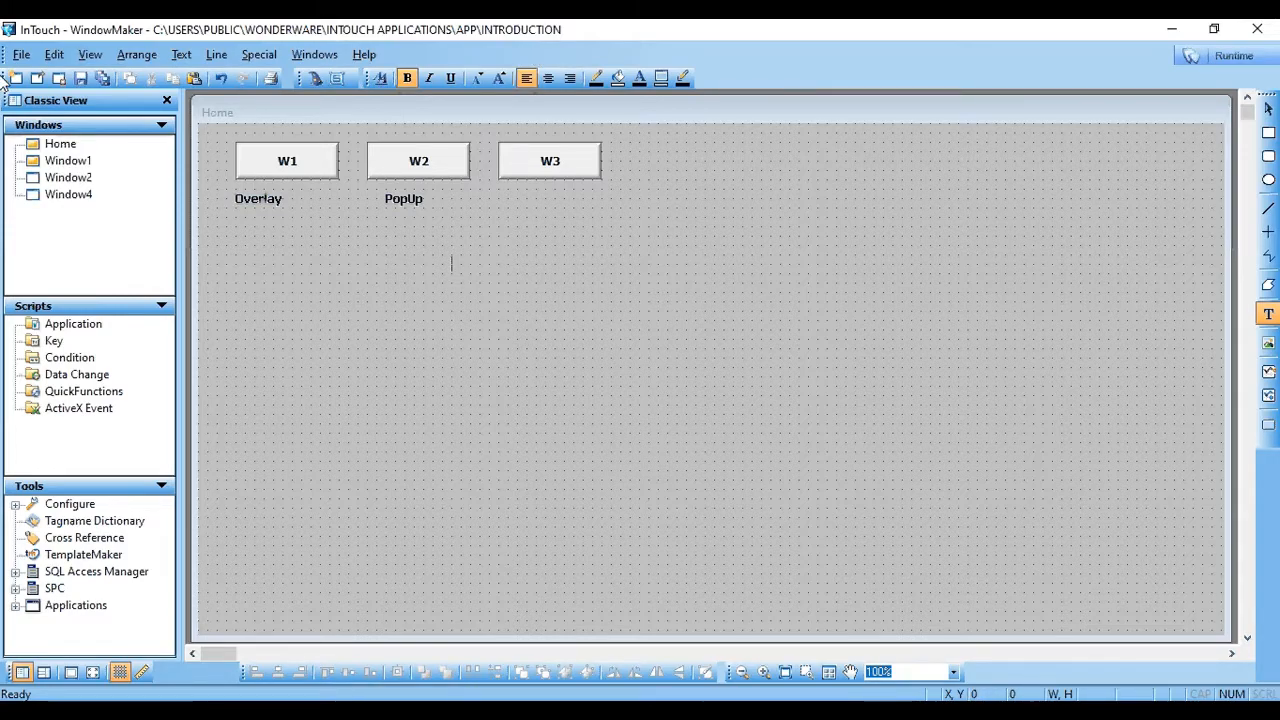
Open the wizard selection and look through its object categories, from Alarm Displays, Clocks, Lights and Meters to Trends and Windows Controls.
left_click(316, 79)
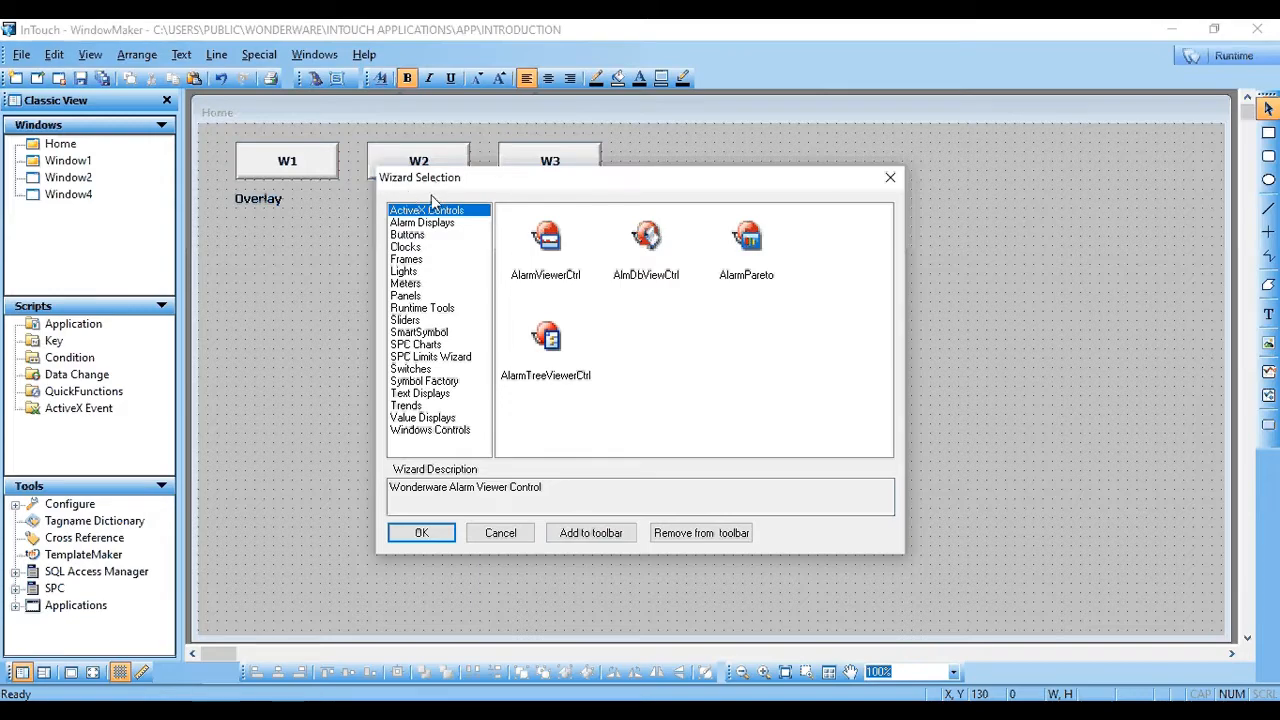
left_click(423, 227)
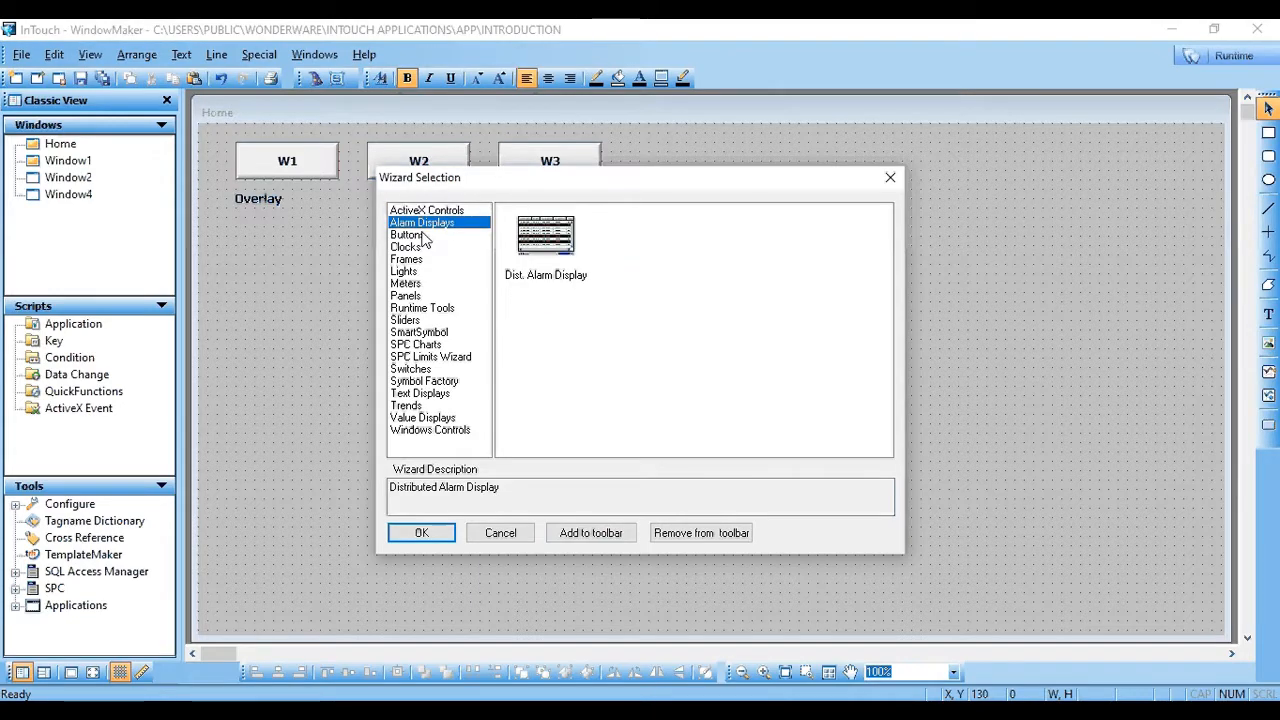
left_click(423, 235)
left_click(421, 247)
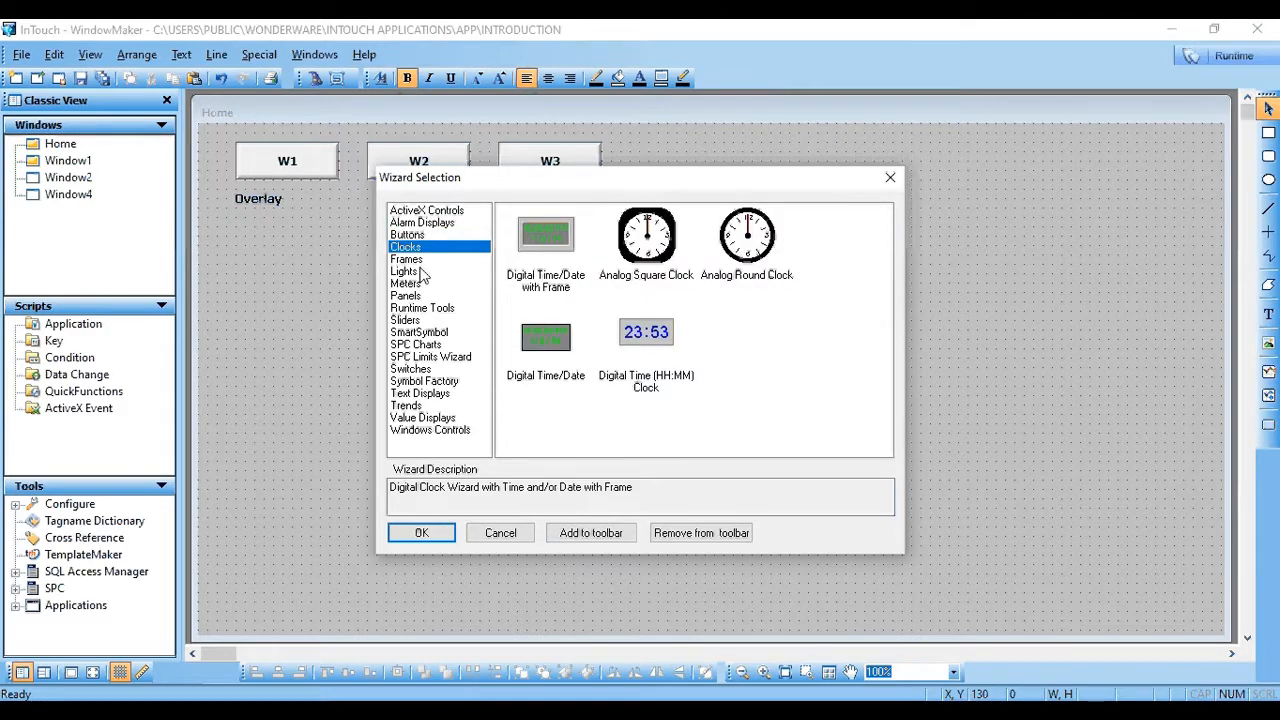
left_click(420, 259)
left_click(420, 271)
left_click(406, 283)
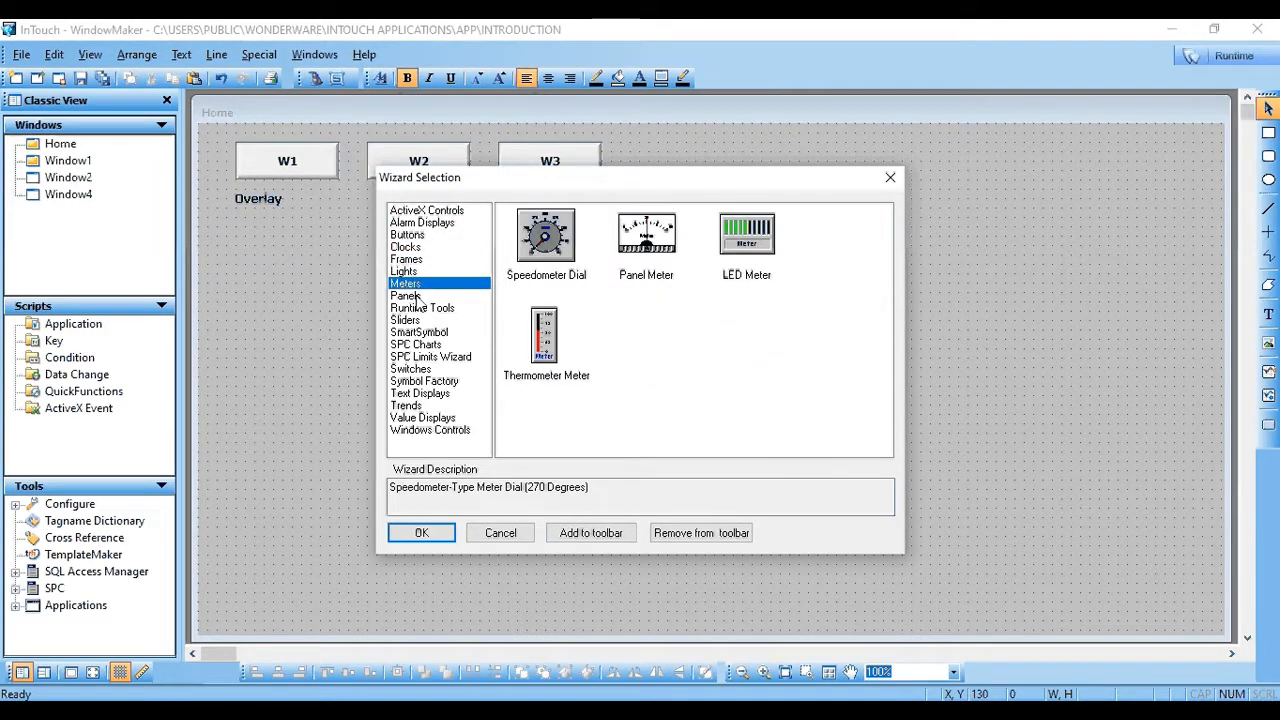
left_click(404, 272)
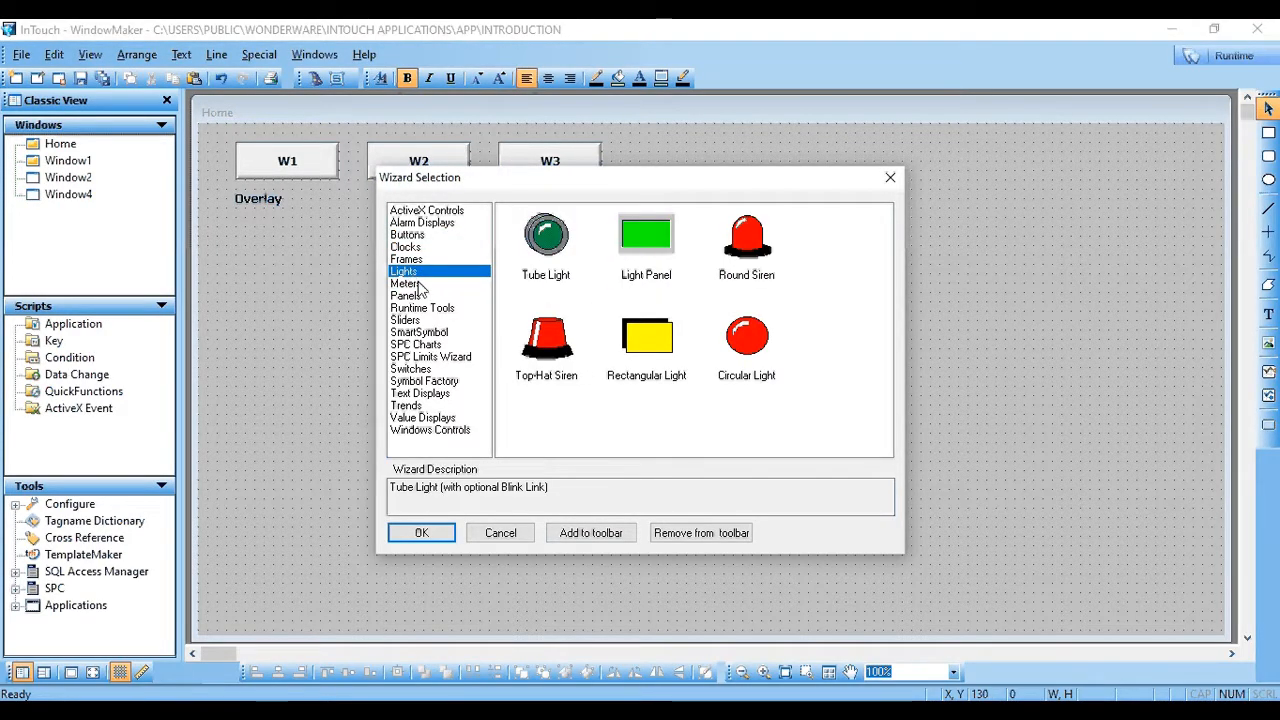
left_click(416, 283)
left_click(429, 297)
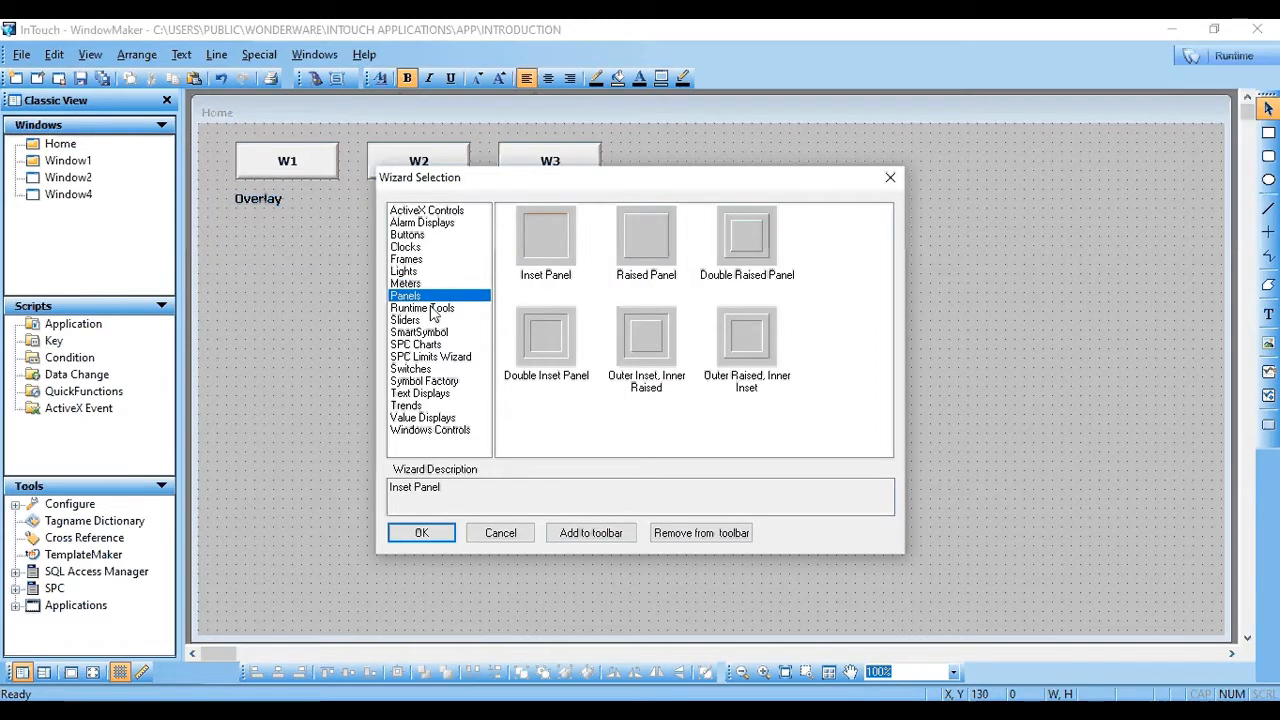
left_click(430, 308)
left_click(430, 321)
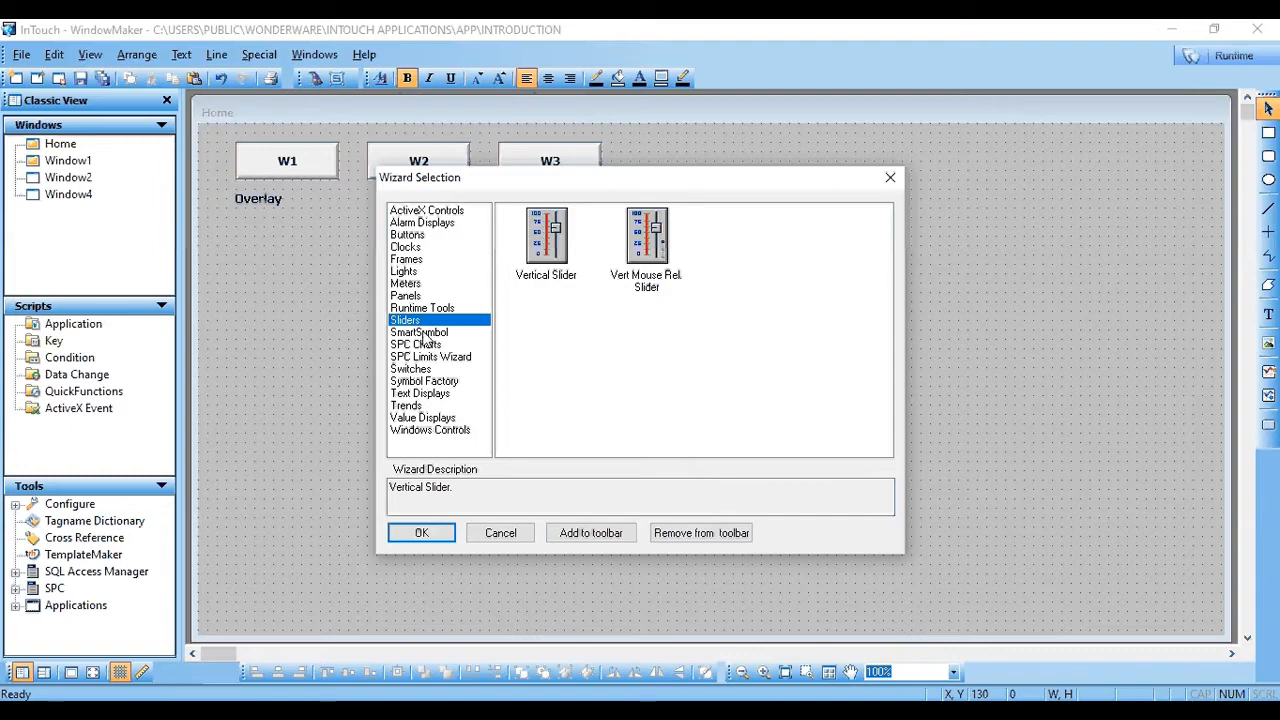
left_click(432, 346)
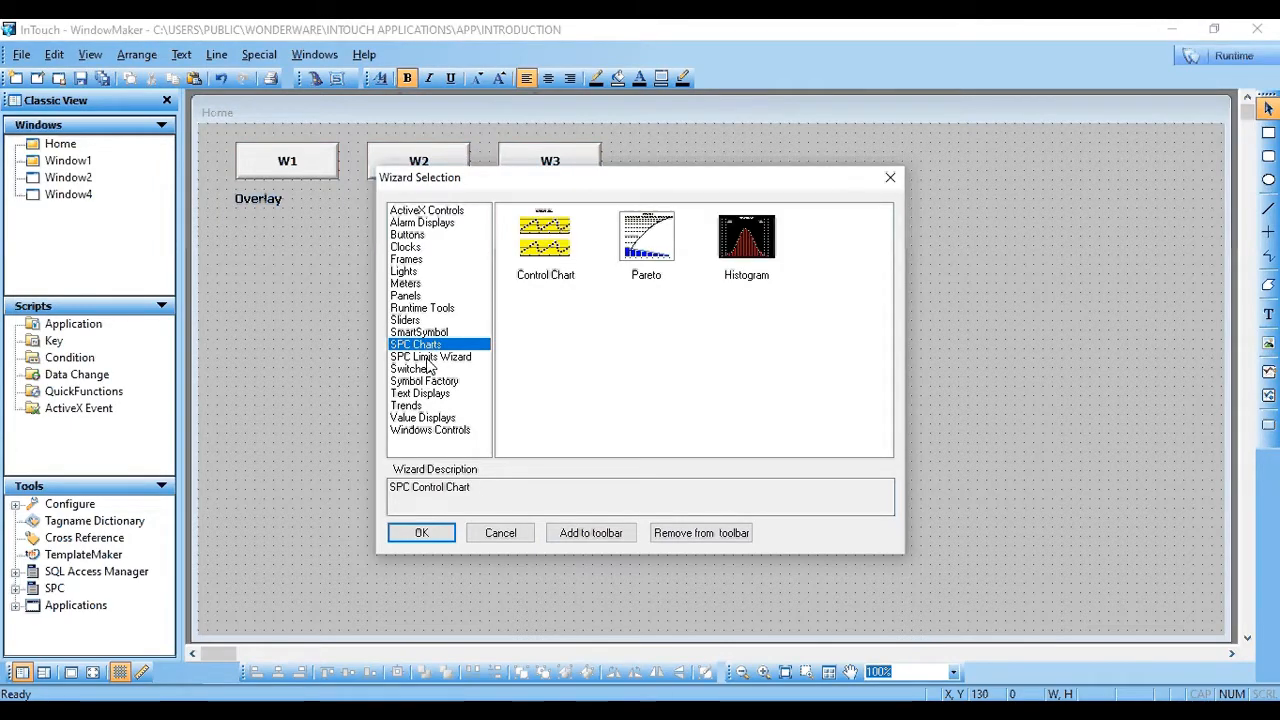
left_click(424, 380)
left_click(428, 394)
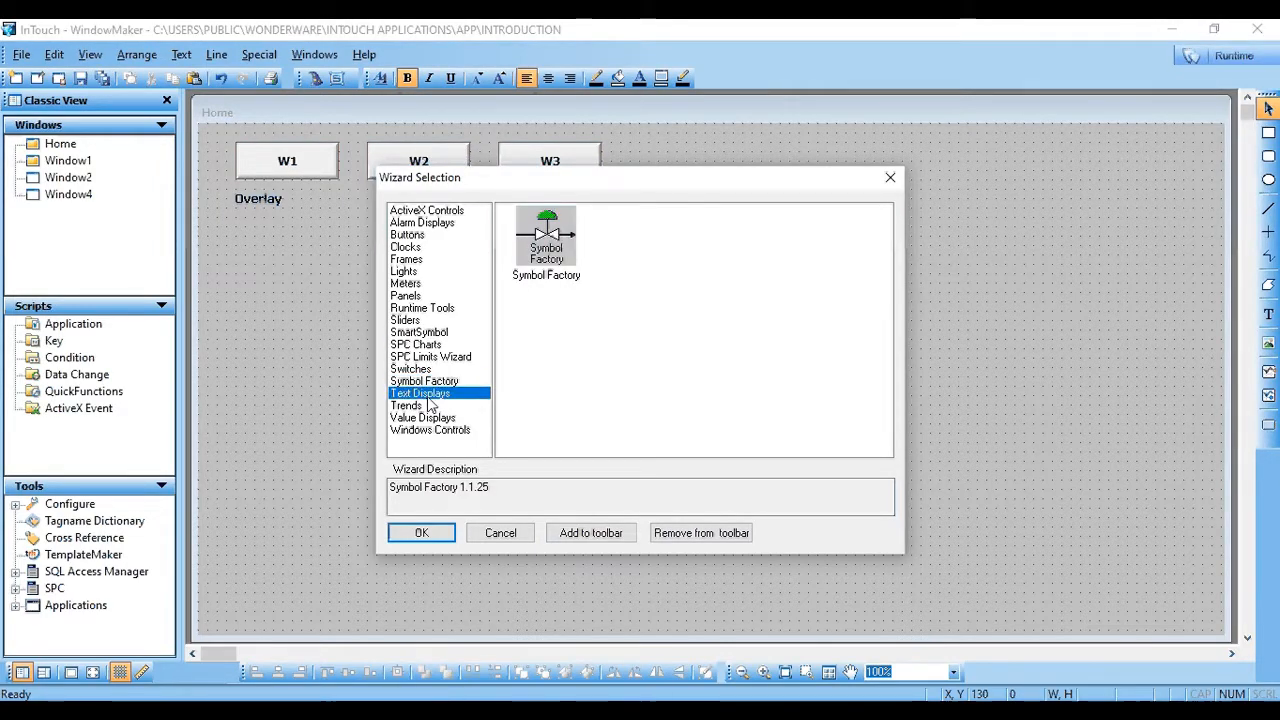
left_click(428, 405)
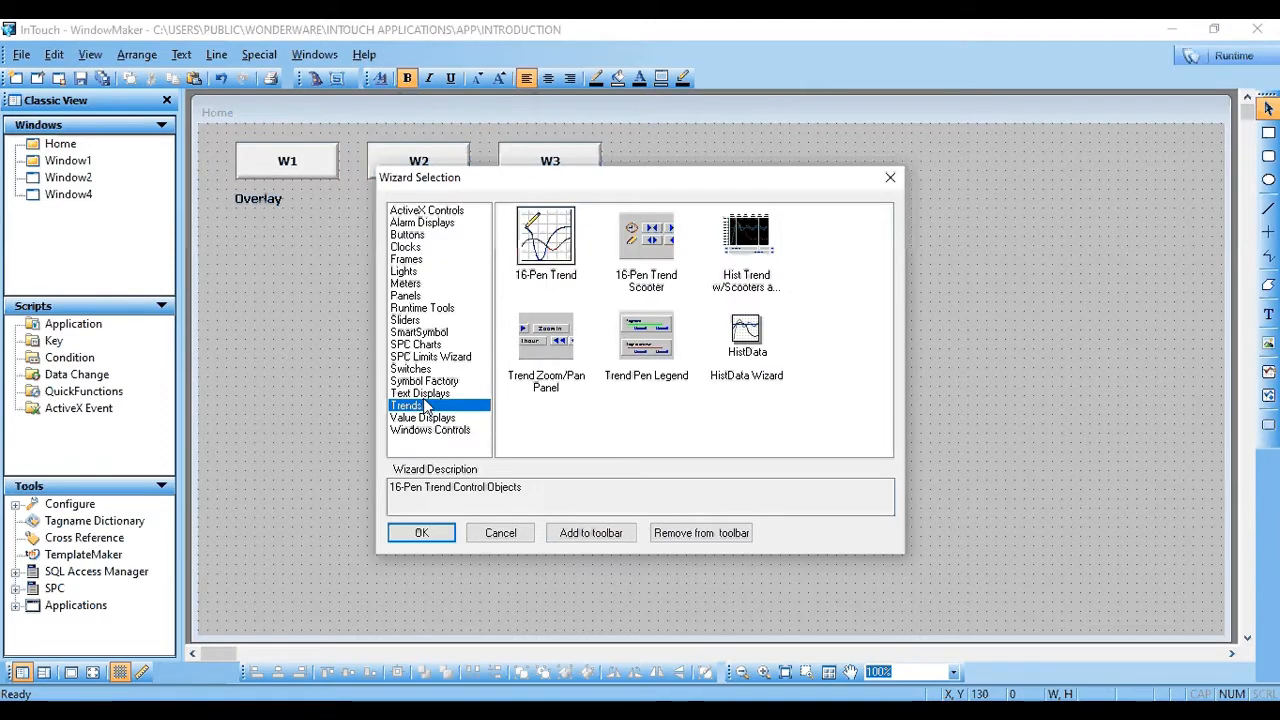
left_click(425, 417)
left_click(444, 430)
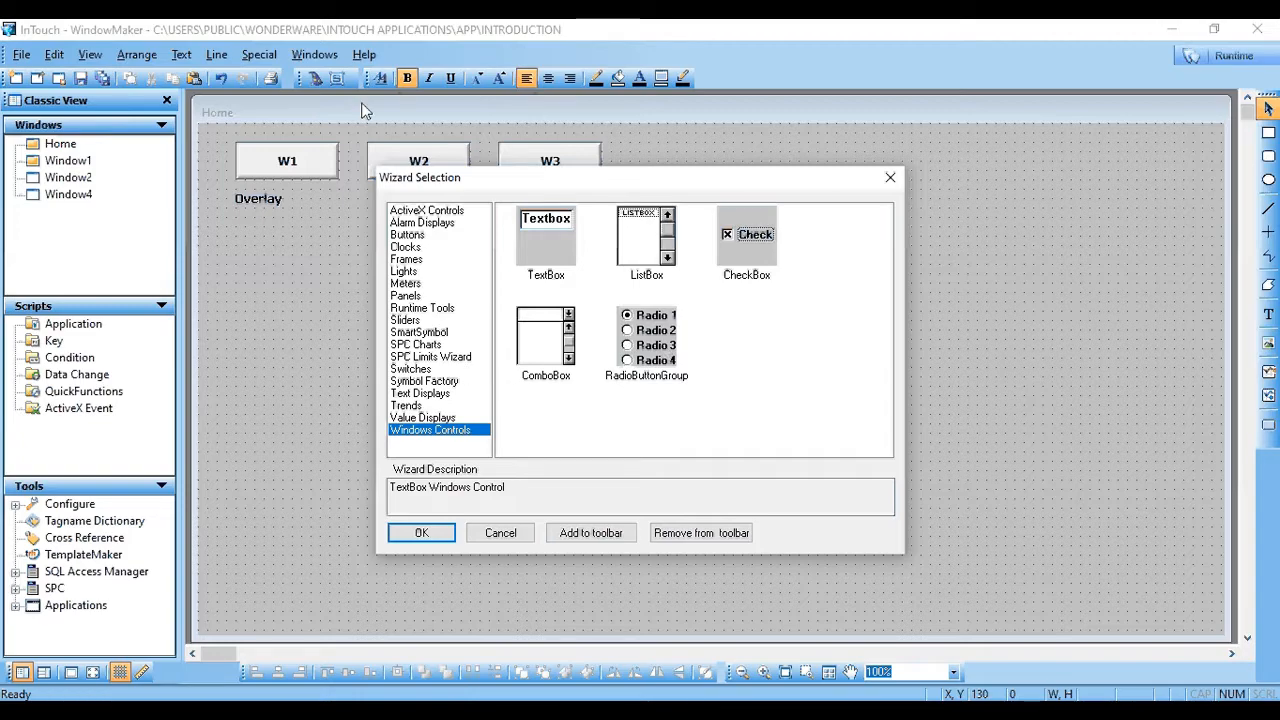
Choose the Symbol Factory wizard and place it below the W3 button in the Home window to open its symbol library.
left_click(427, 383)
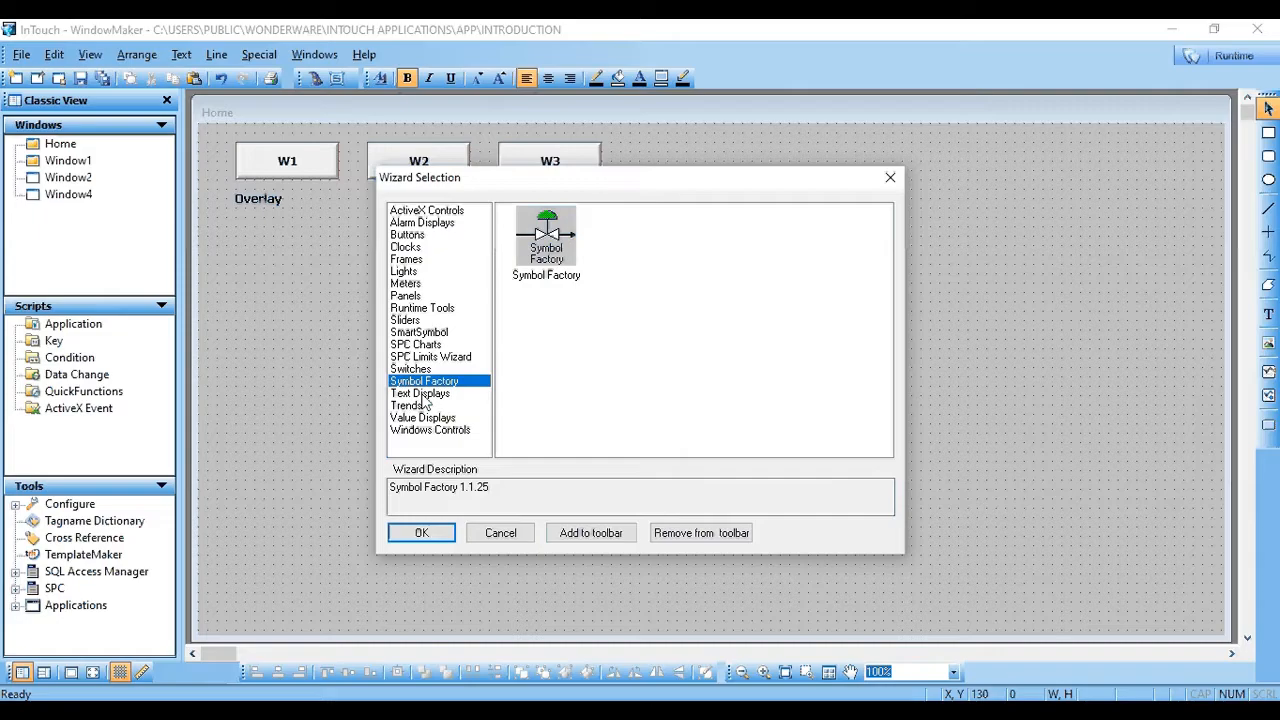
double_click(548, 248)
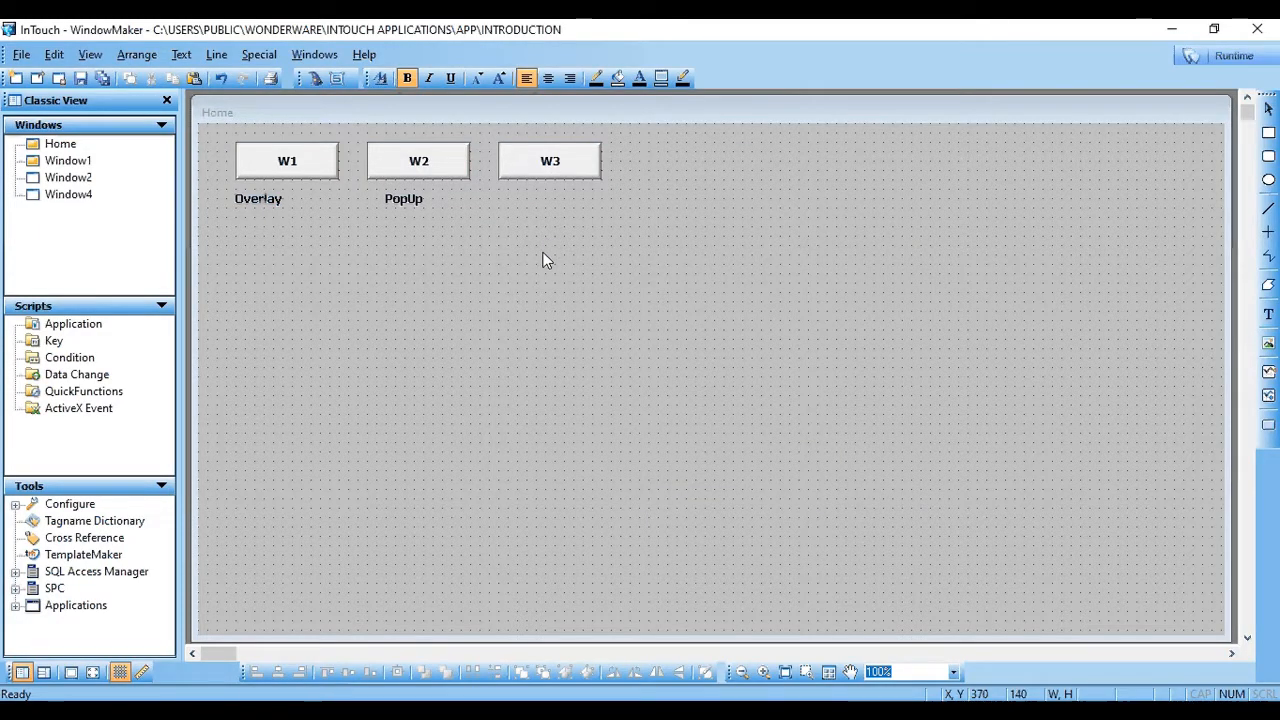
left_click(543, 260)
Look through the Symbol Factory categories, viewing the symbols under Architectural, ASHRAE Piping and Pipes.
scroll(489, 236, "down", 2)
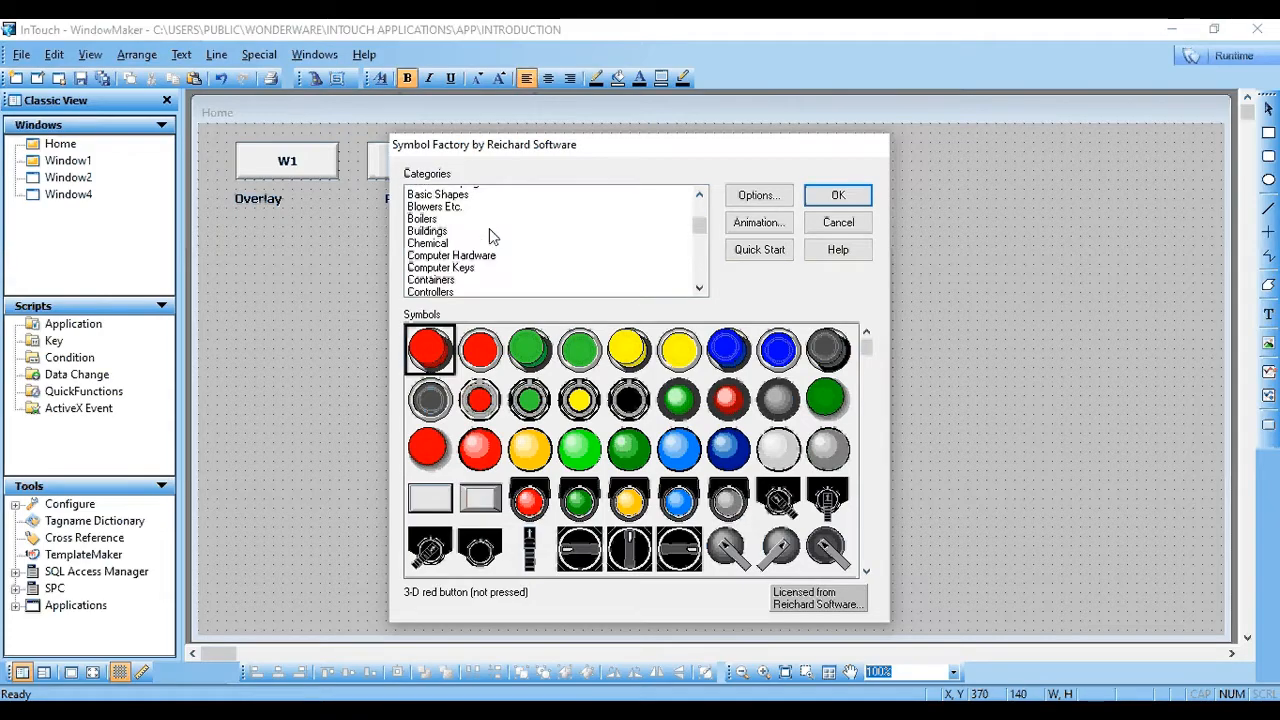
scroll(489, 236, "down", 5)
scroll(491, 233, "down", 3)
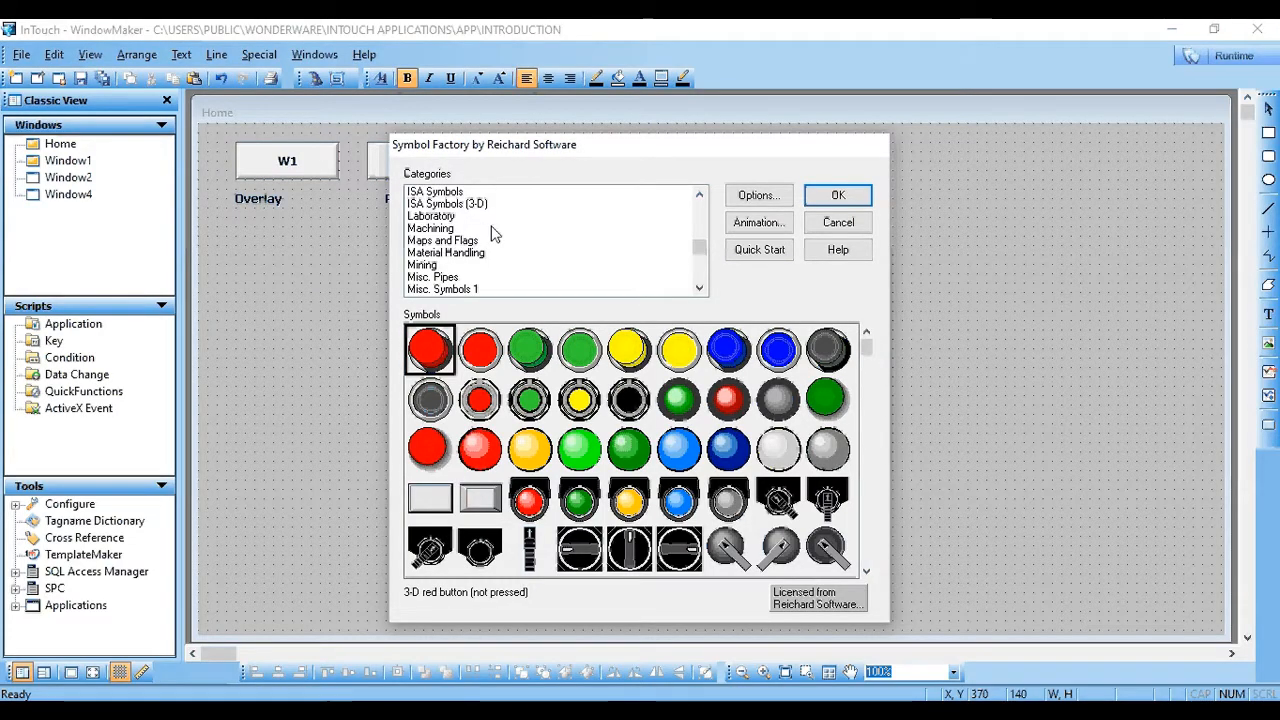
scroll(492, 227, "up", 4)
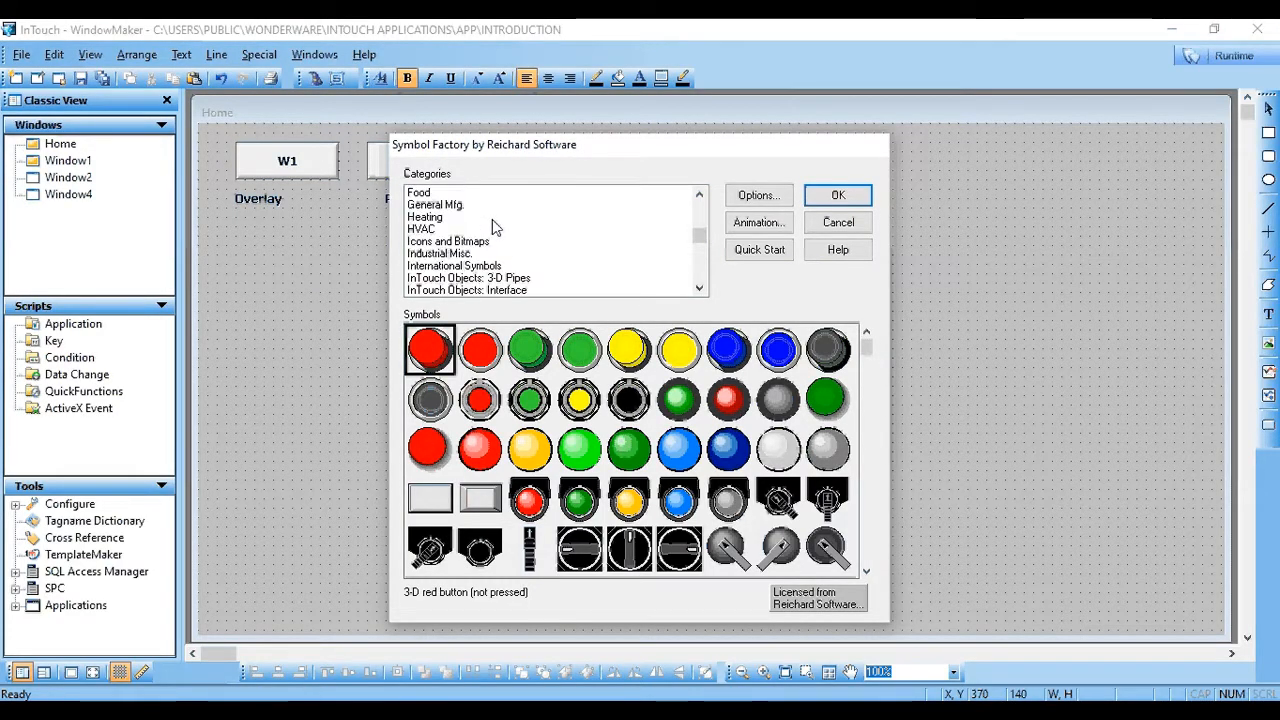
scroll(492, 219, "up", 6)
left_click(473, 243)
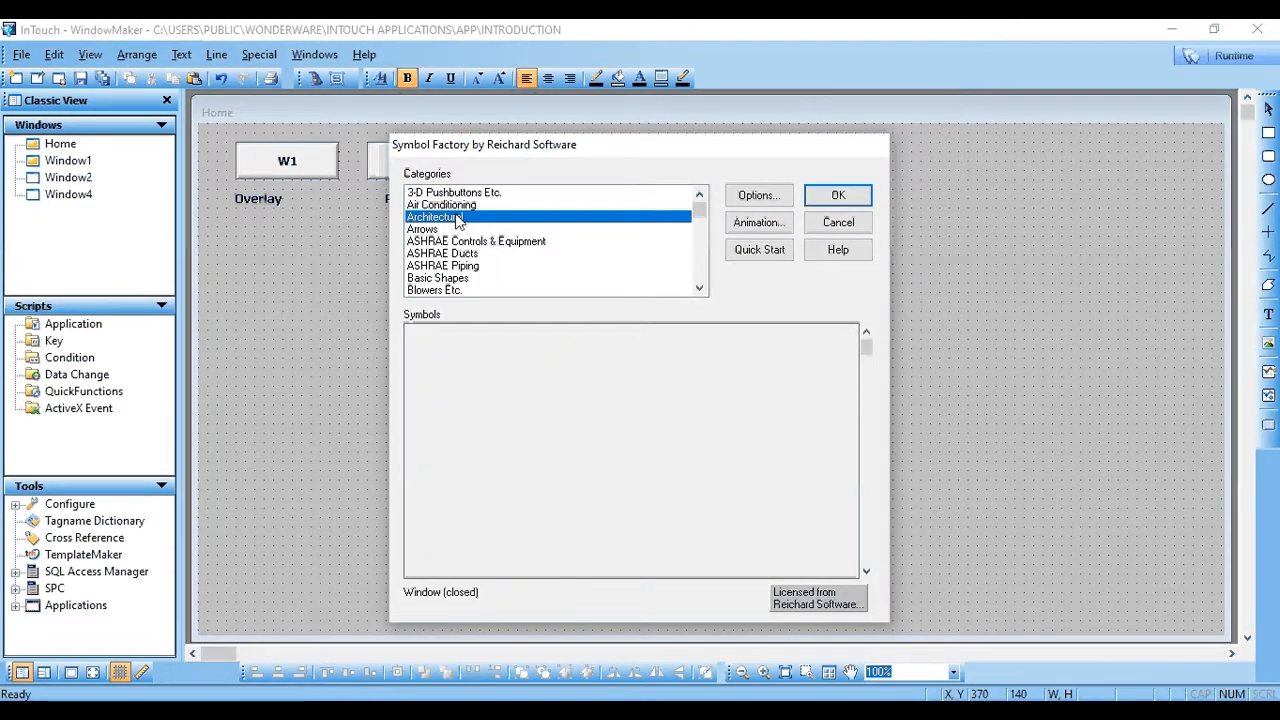
key("Down")
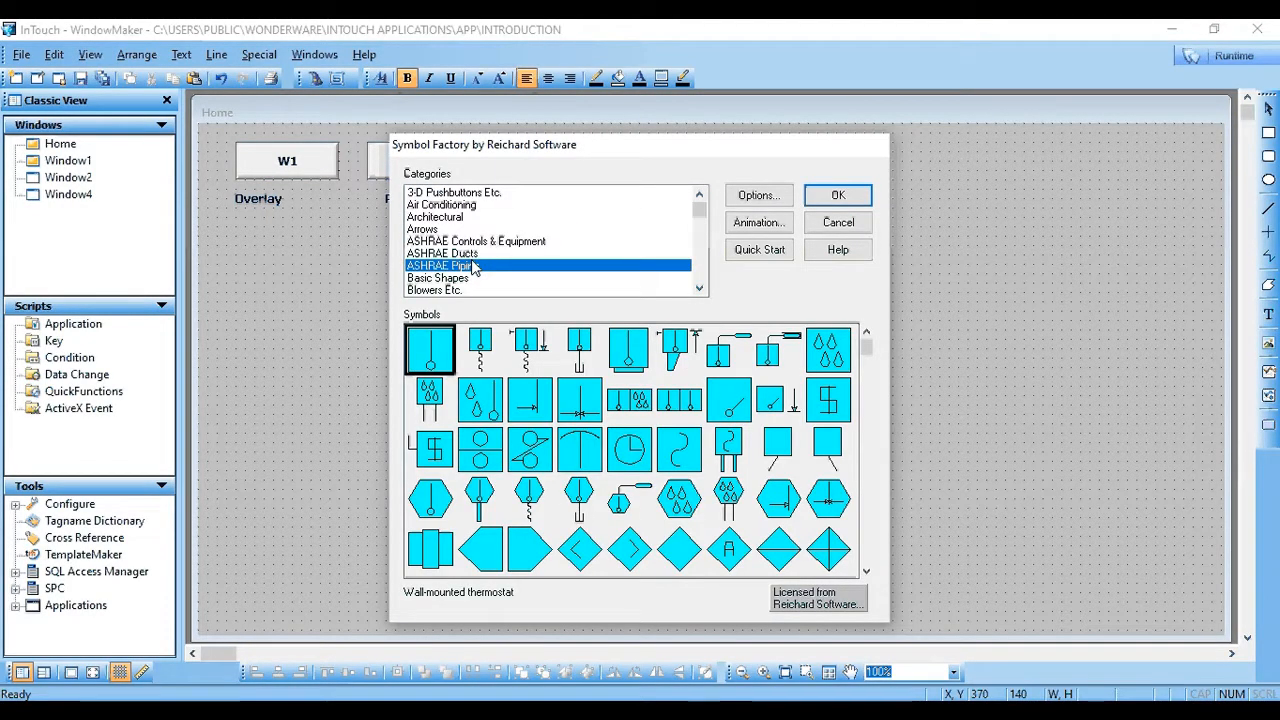
key("Down")
key("p")
key("p")
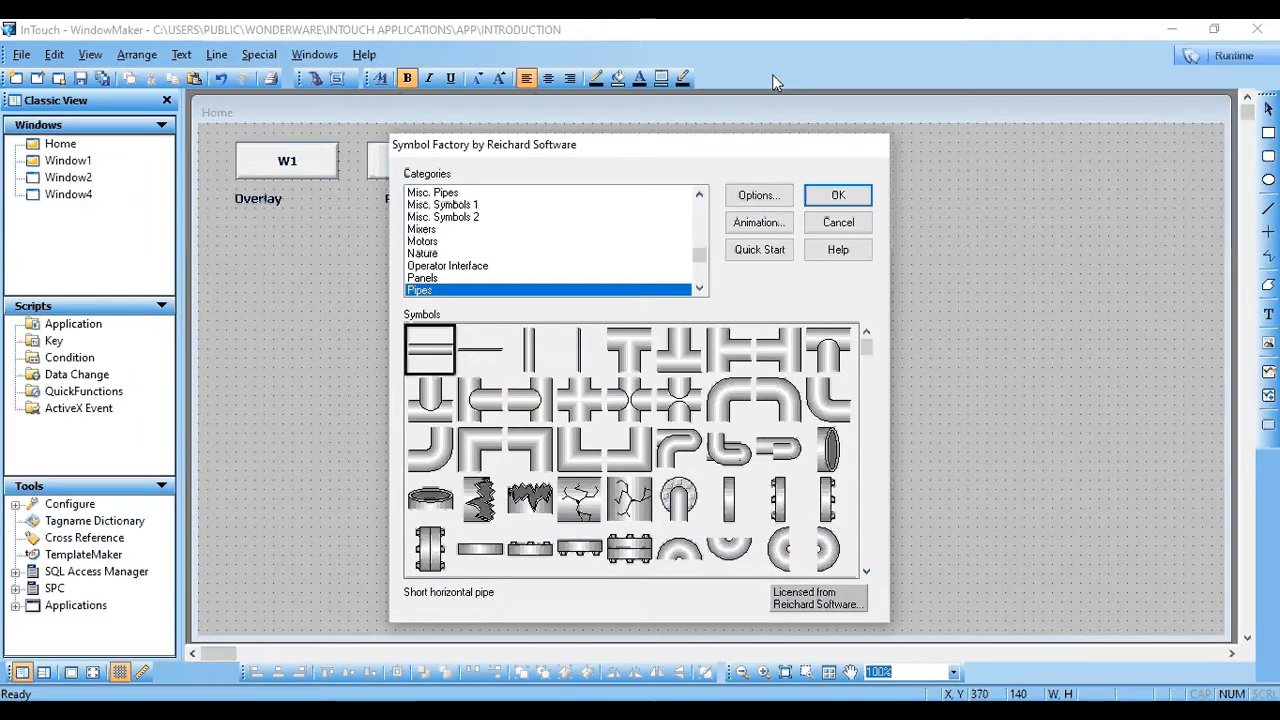
scroll(600, 234, "down", 2)
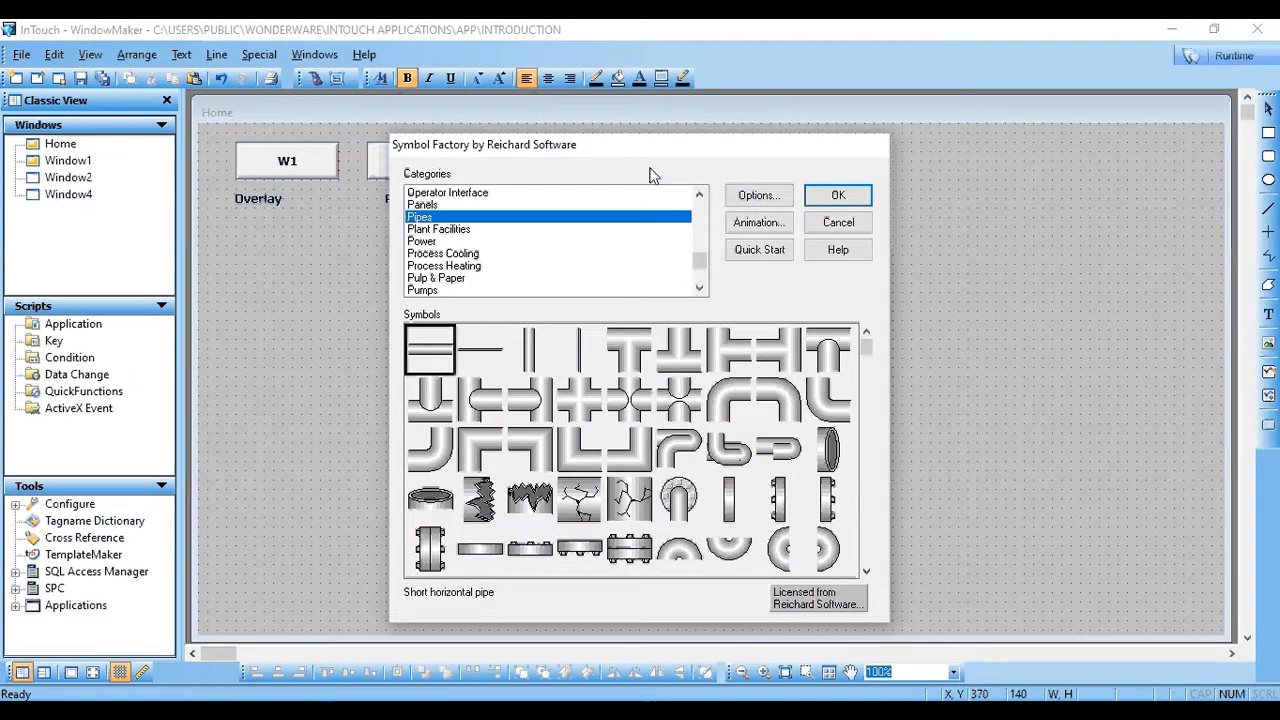
Choose the Tank 9 symbol from the Tanks category and insert it into the Home window.
key("t")
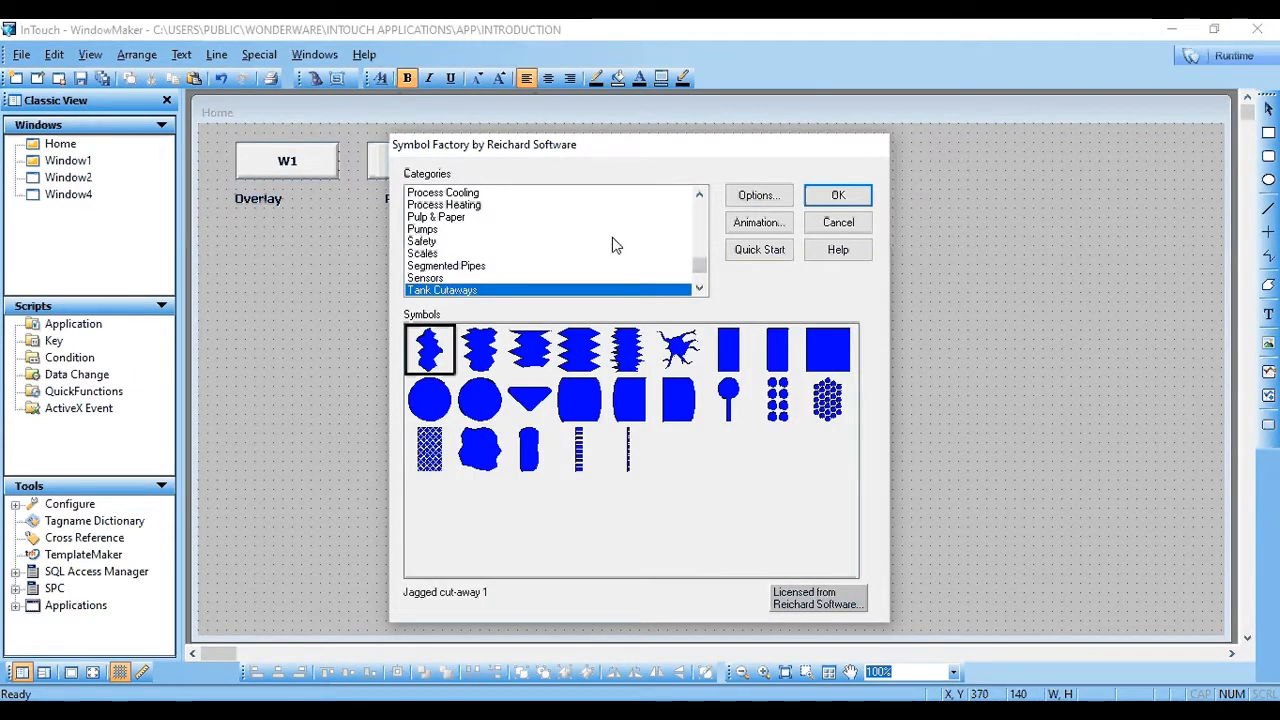
scroll(455, 262, "down", 1)
left_click(455, 265)
scroll(505, 245, "down", 1)
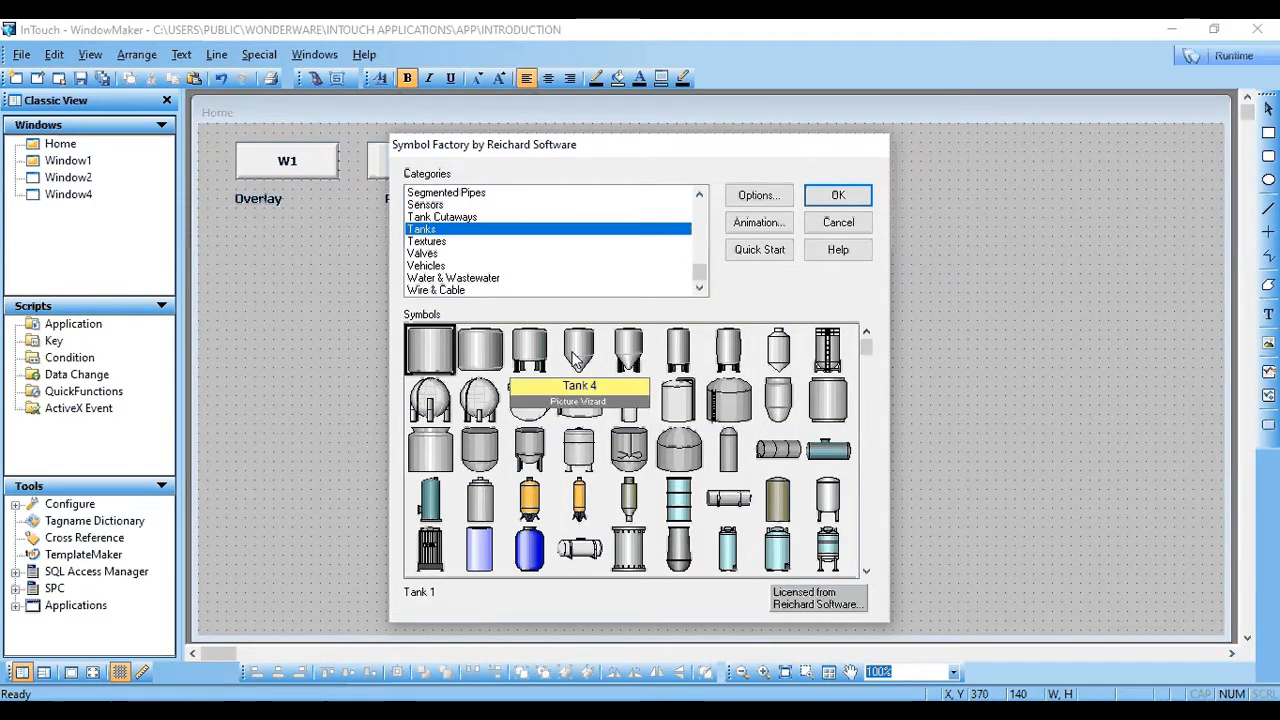
left_click(812, 362)
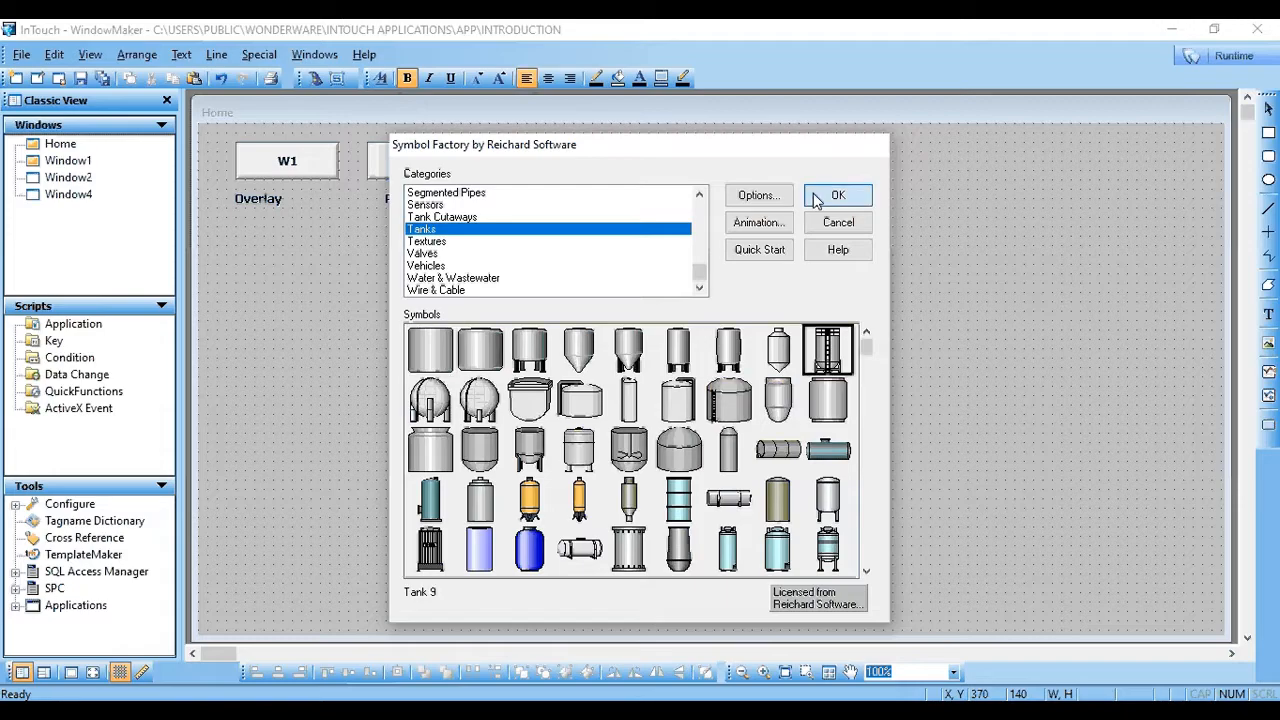
left_click(837, 196)
Enlarge the inserted tank symbol and move it below the W1 button and its Overlay label.
left_click_drag(606, 353, 669, 453)
left_click_drag(627, 341, 460, 384)
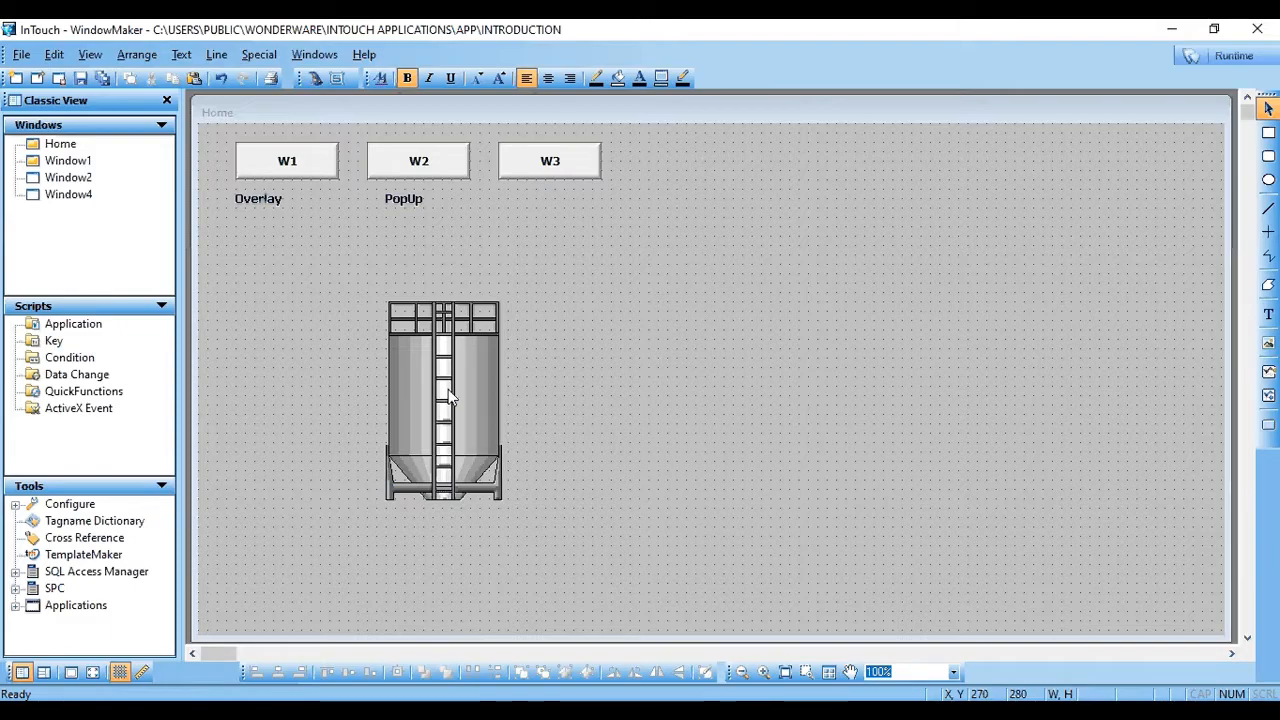
left_click_drag(450, 398, 325, 360)
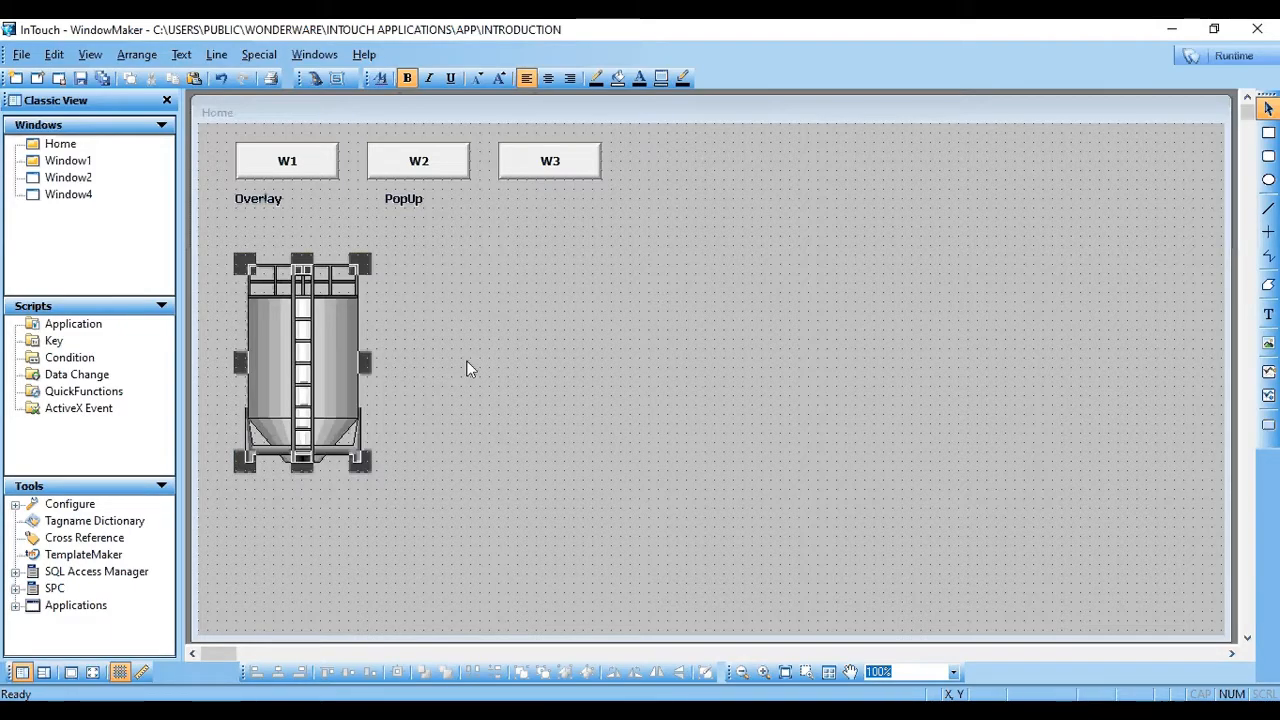
left_click(470, 368)
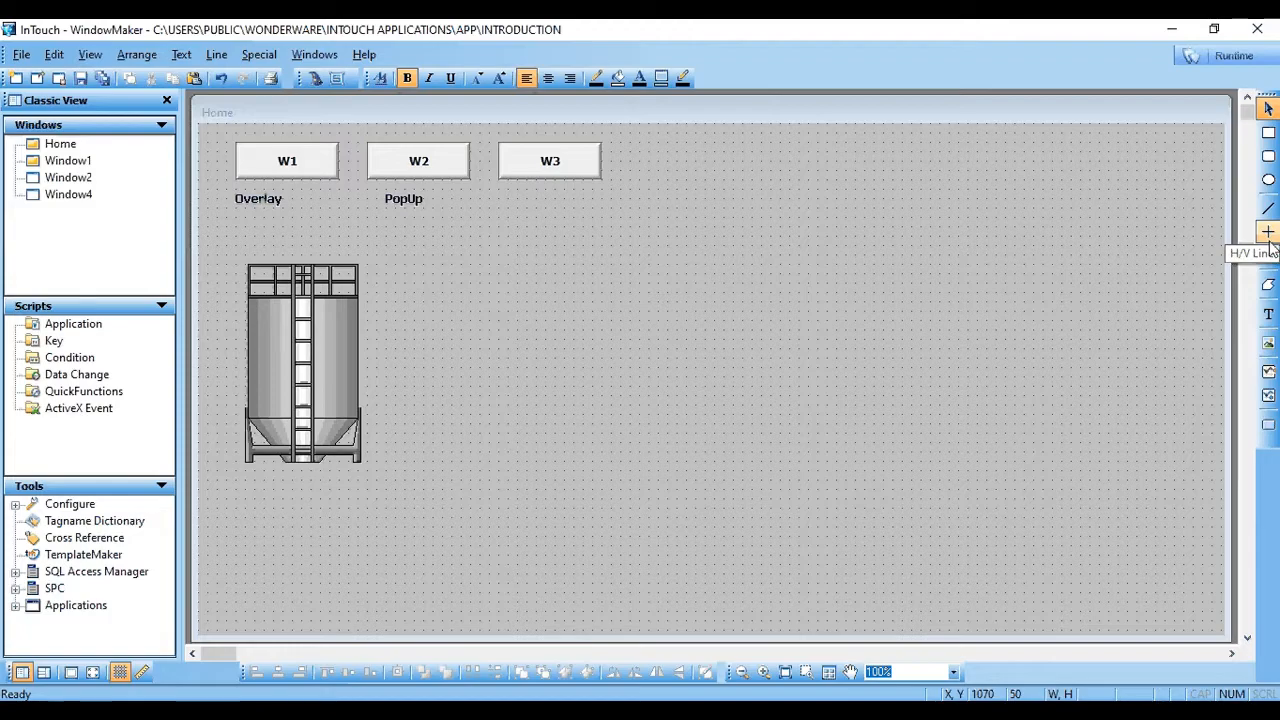
Draw an ellipse about 90 by 80 pixels beside the tank and place a duplicate level with it at about X 760.
left_click(1268, 182)
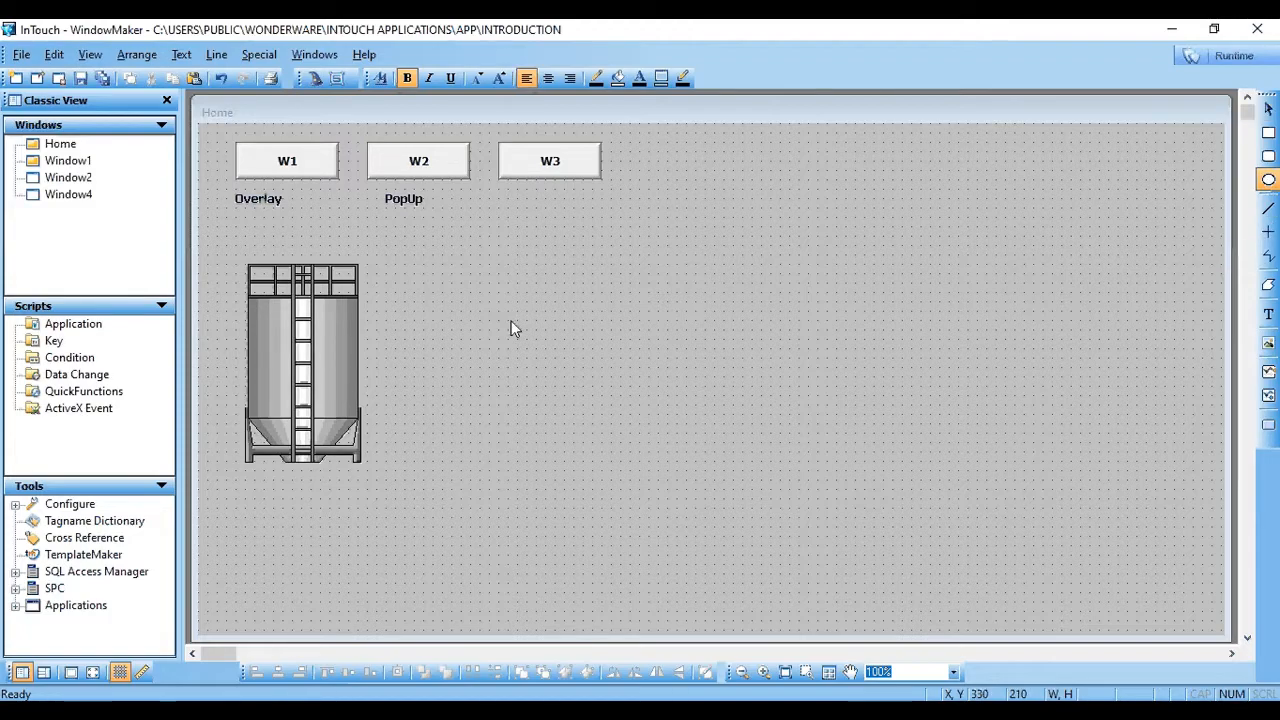
mouse_move(516, 321)
left_mouse_down()
mouse_move(601, 386)
mouse_move(561, 397)
left_mouse_up()
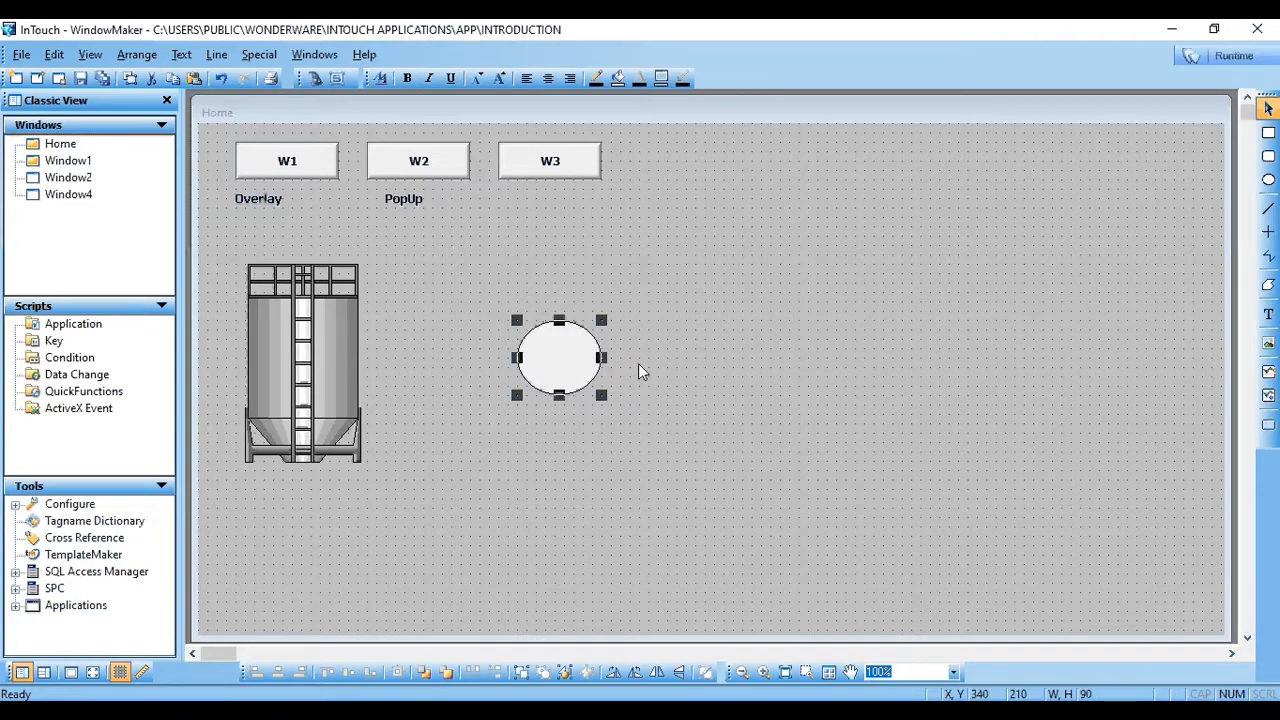
key("ctrl+v")
left_click(719, 339)
key("ctrl+v")
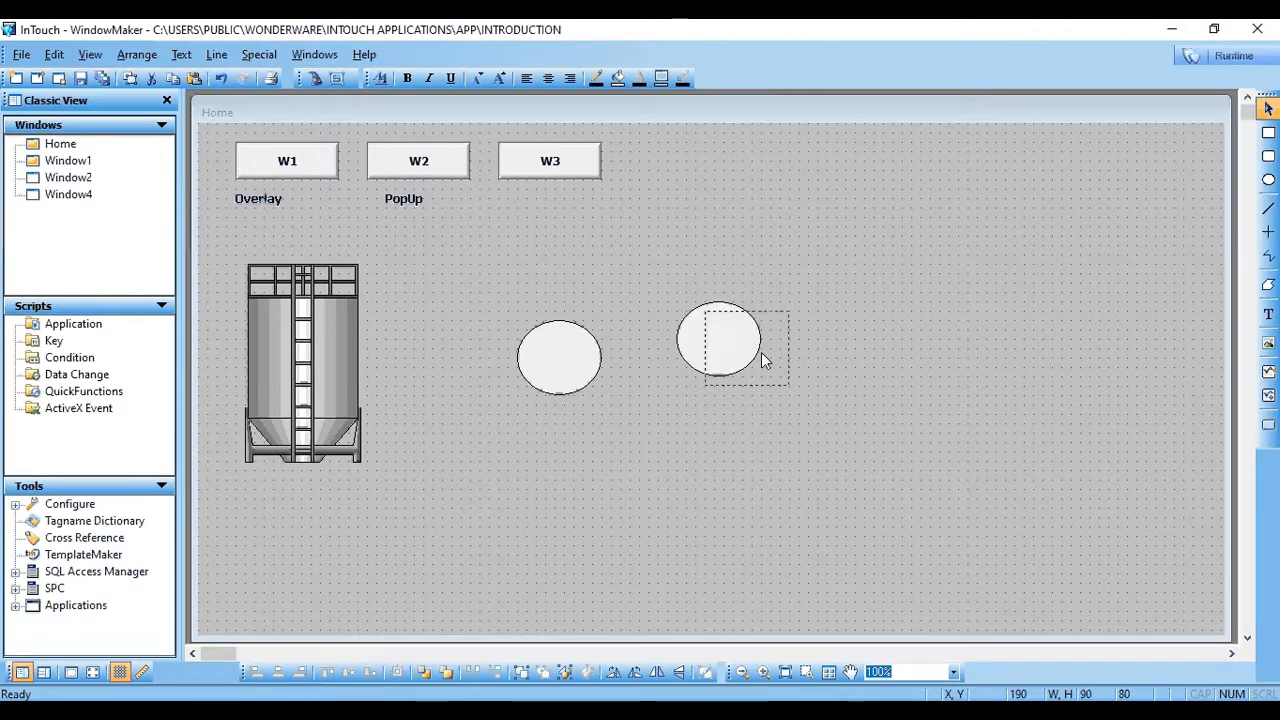
left_click(955, 368)
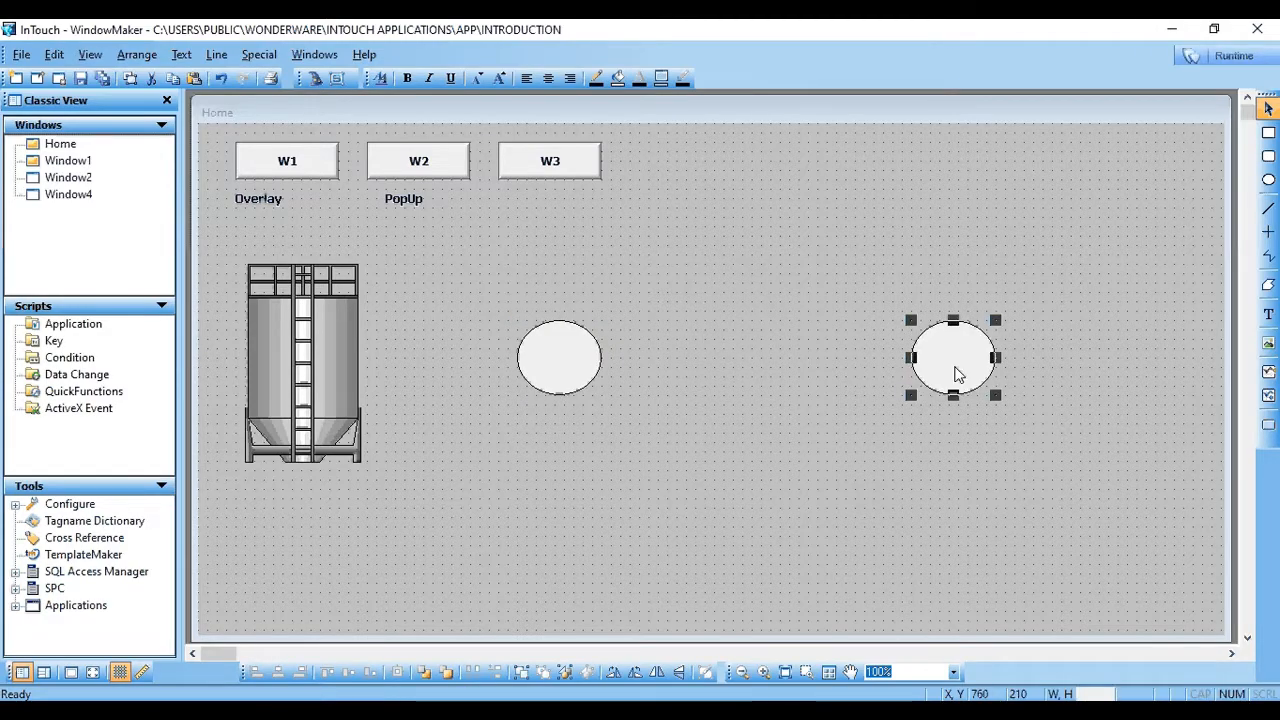
left_click(1202, 282)
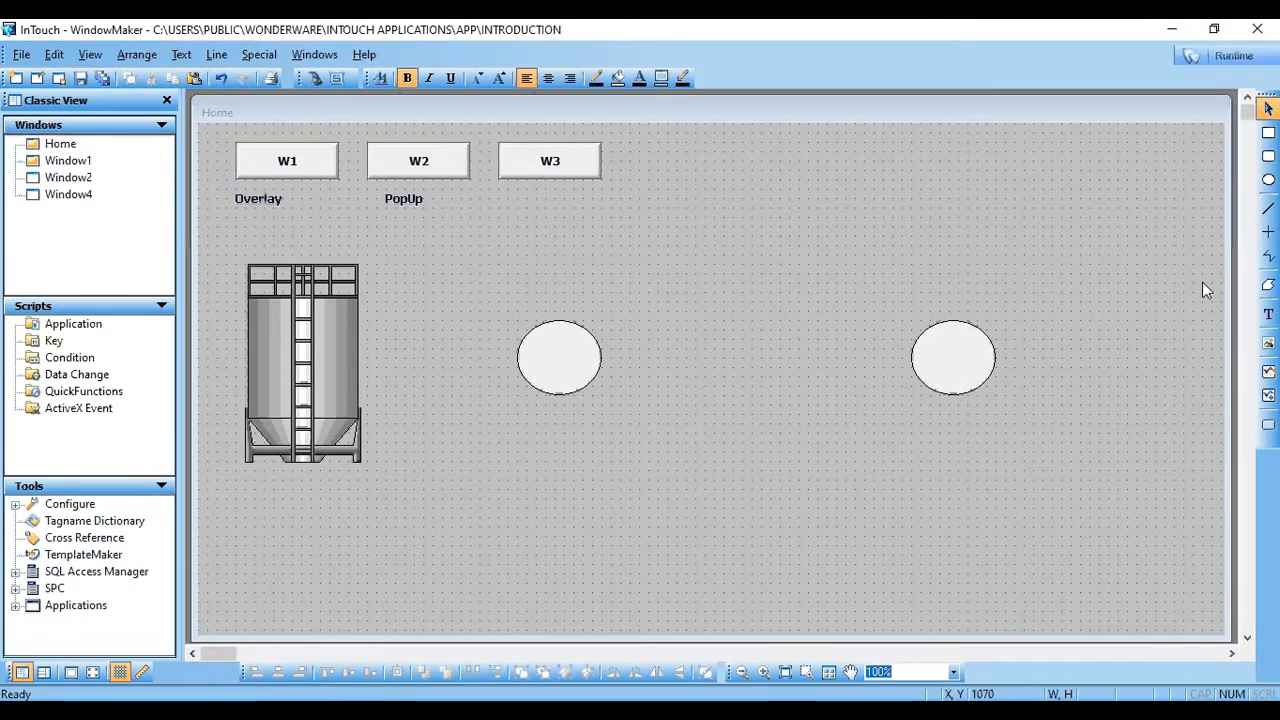
Draw a horizontal line about 410 pixels long joining the tops of both ellipses, and add a copy joining their bottoms.
left_click(1268, 234)
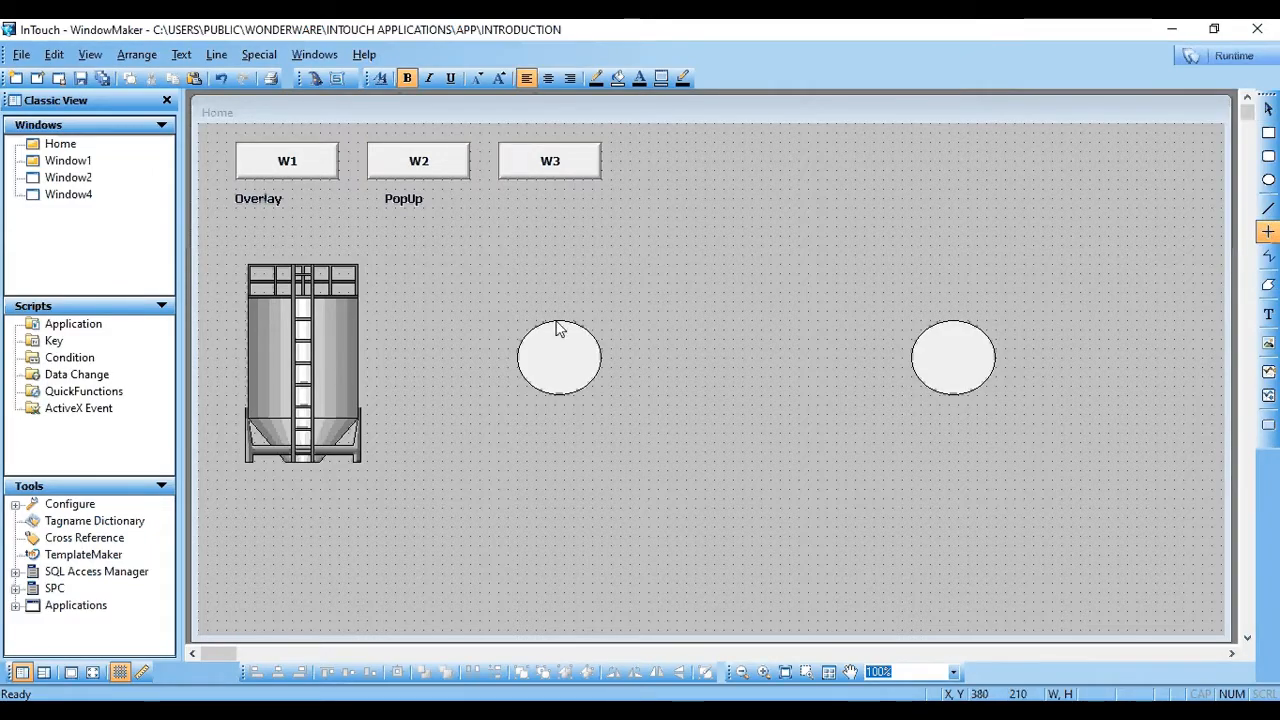
left_click_drag(566, 330, 955, 333)
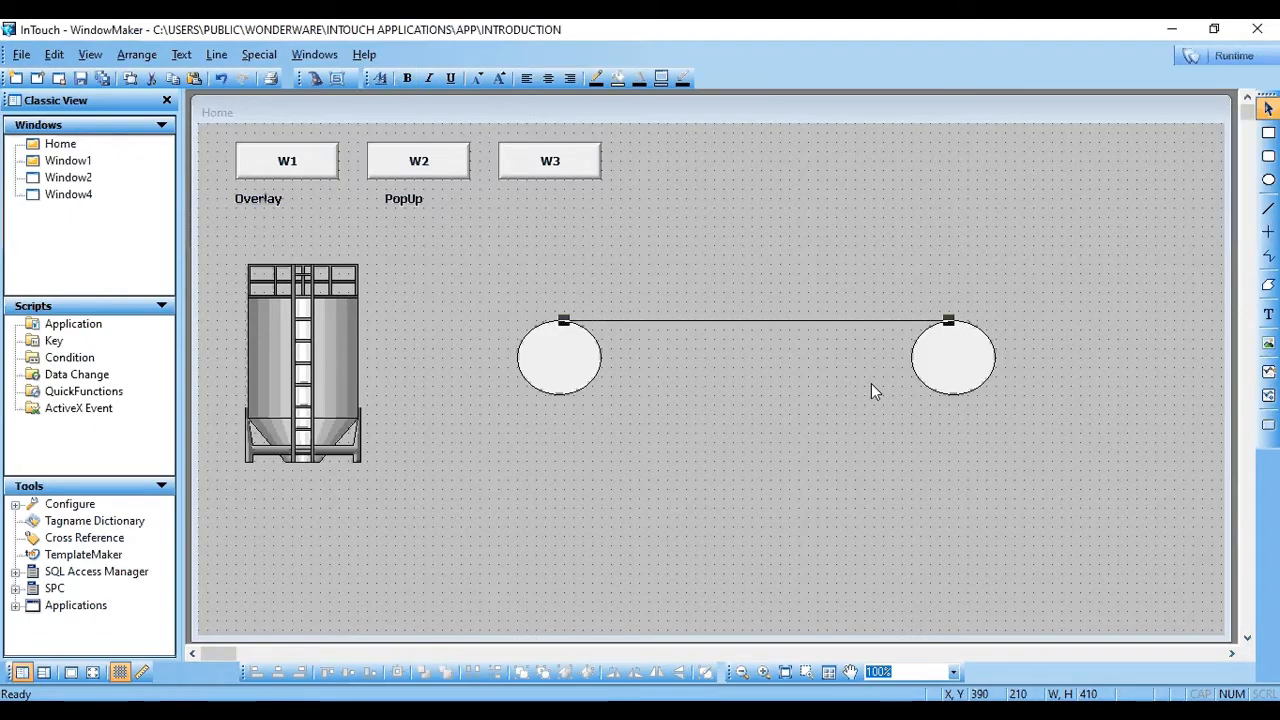
left_click(597, 388)
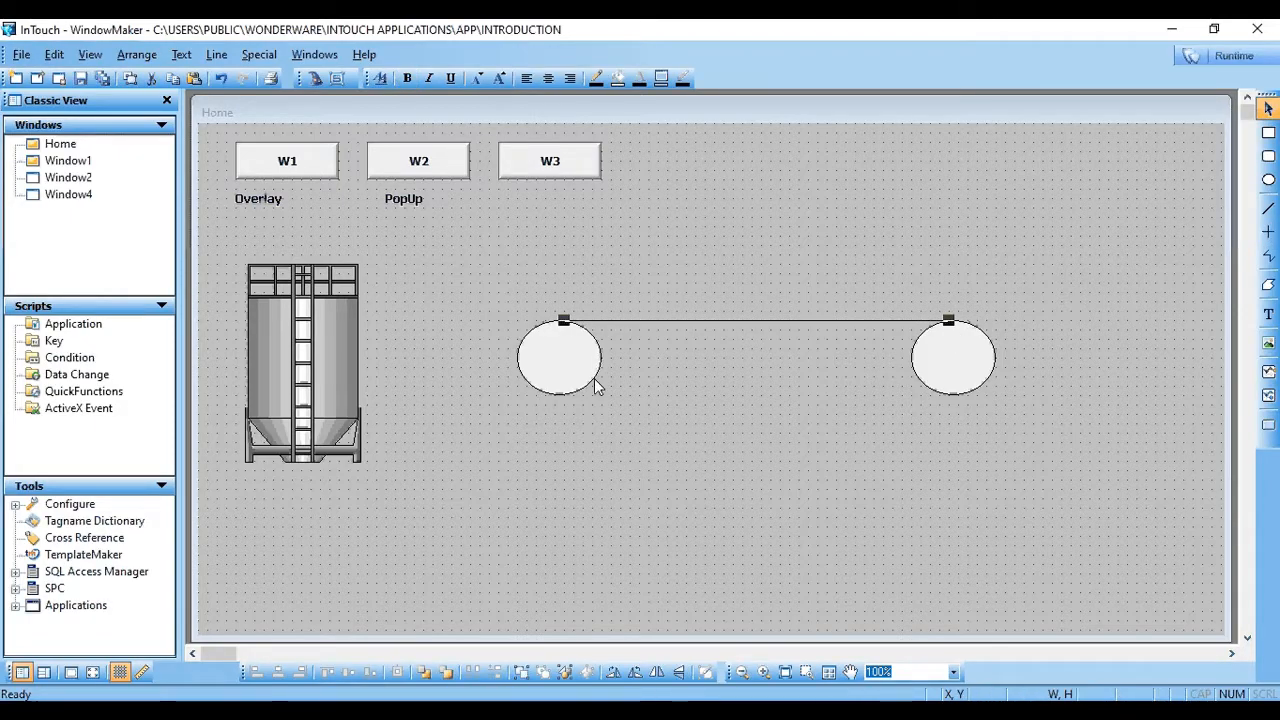
left_click(593, 393)
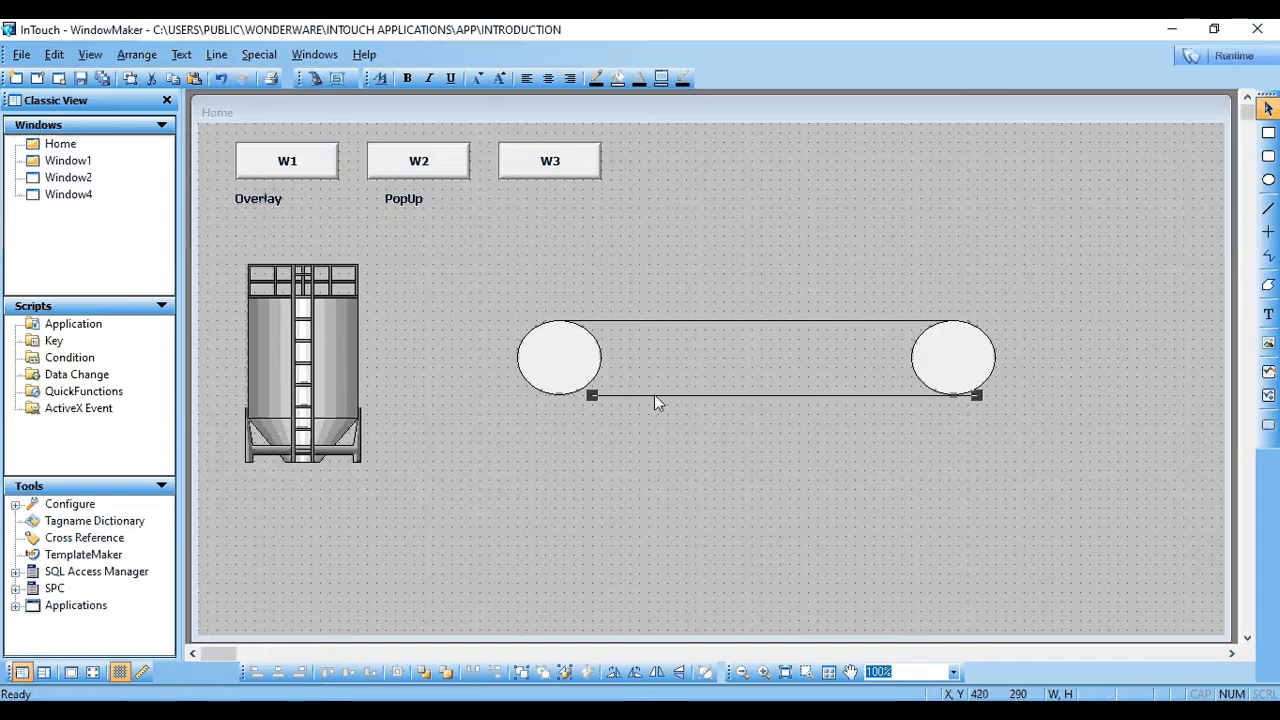
left_click(622, 398)
left_click_drag(632, 396, 632, 396)
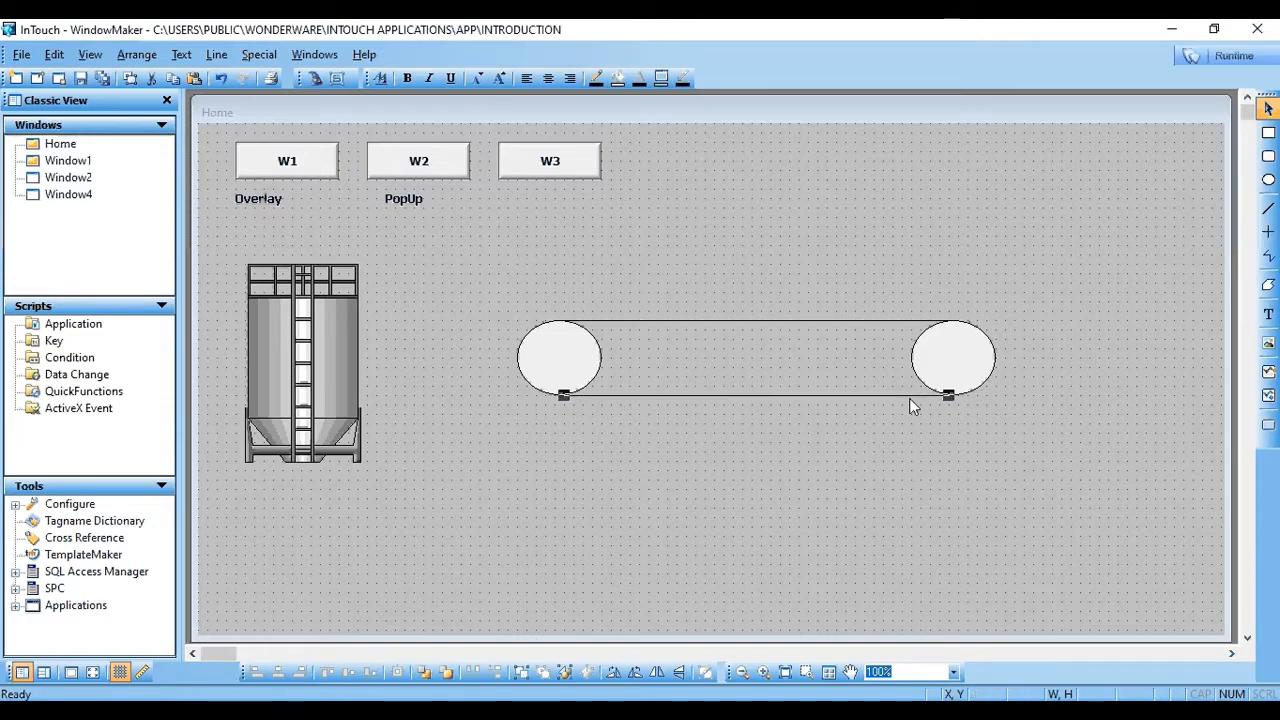
left_click(921, 449)
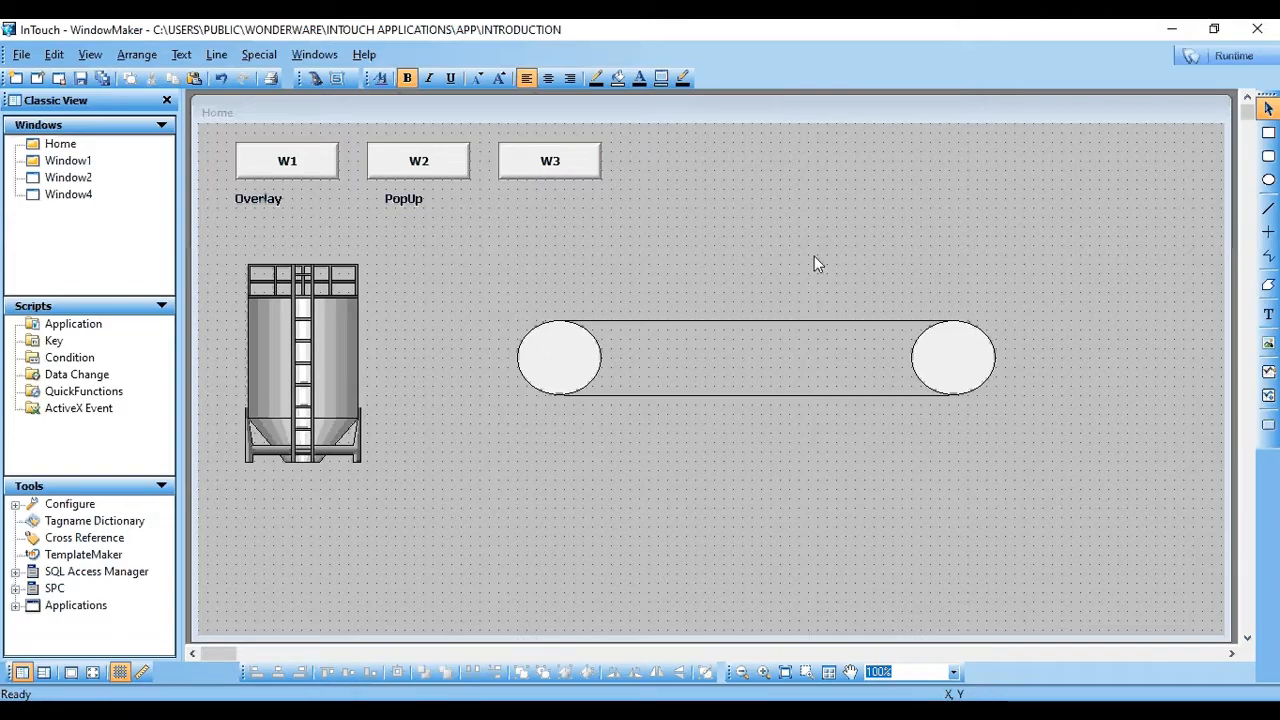
Shift the ellipse nearest the tank off the connecting lines on its own, and return it to X 340.
left_click(550, 365)
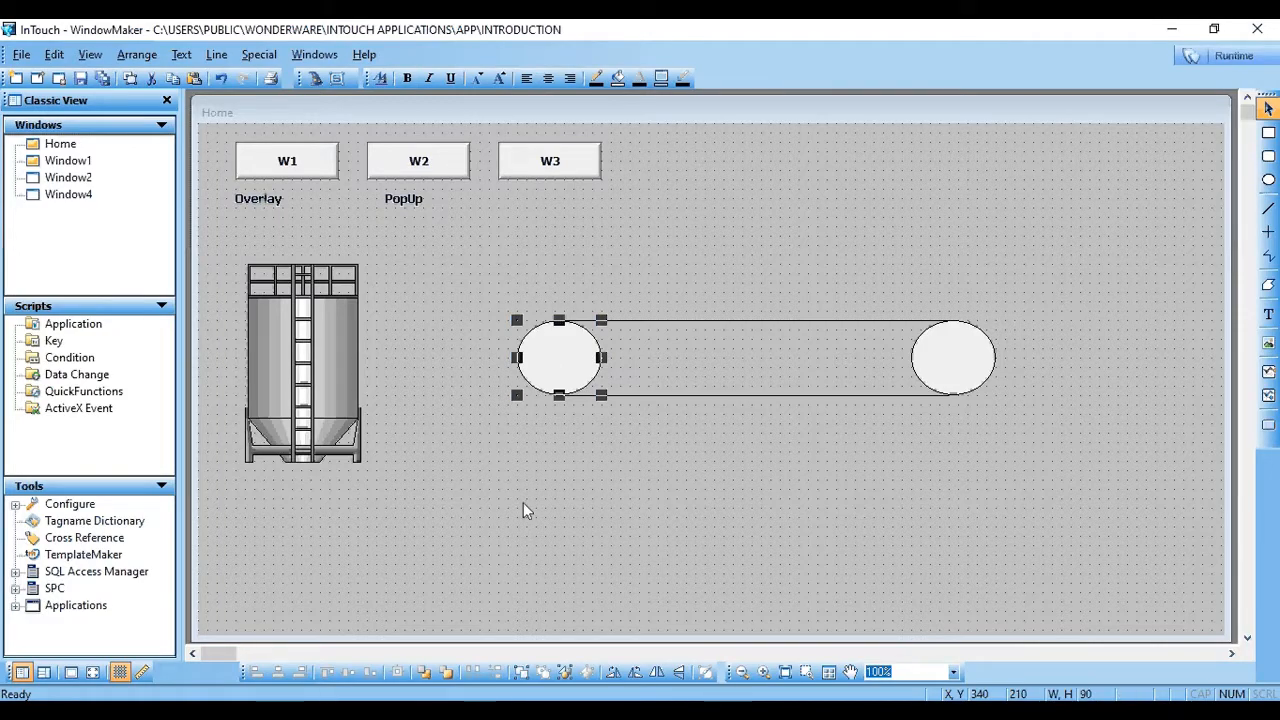
left_click(463, 279)
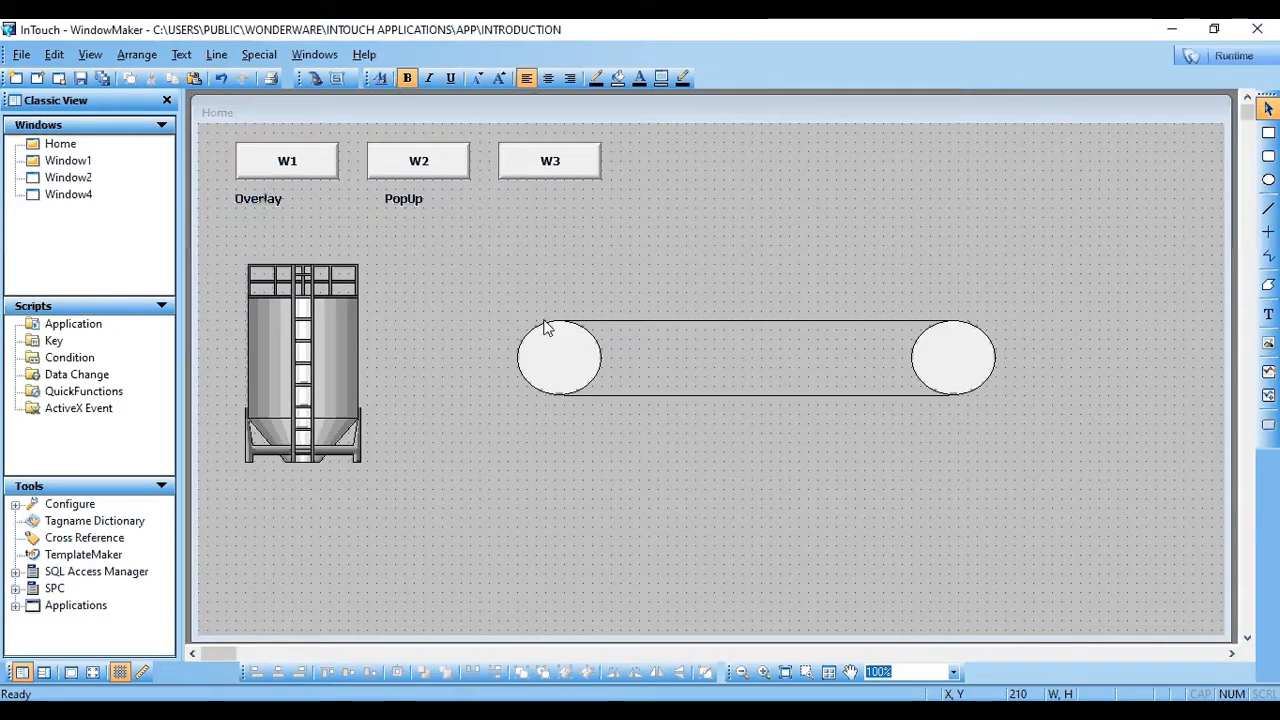
left_click(538, 358)
left_click_drag(538, 358, 550, 360)
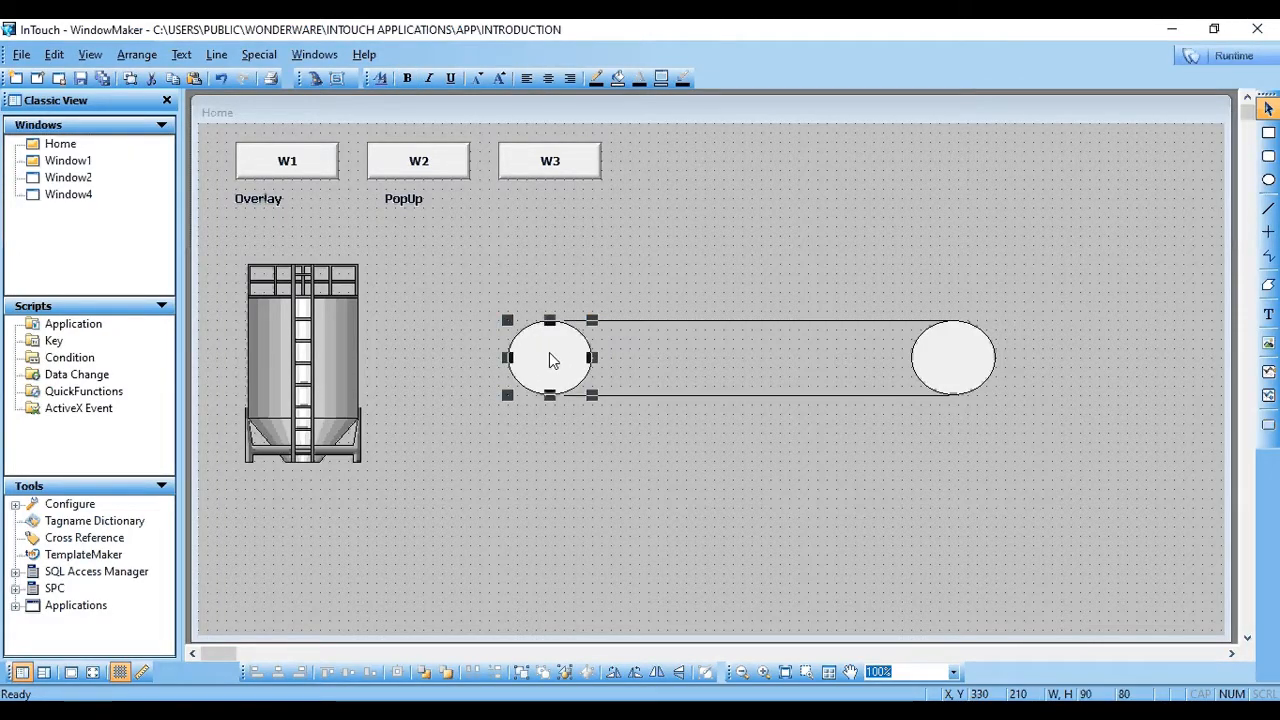
left_click(556, 361)
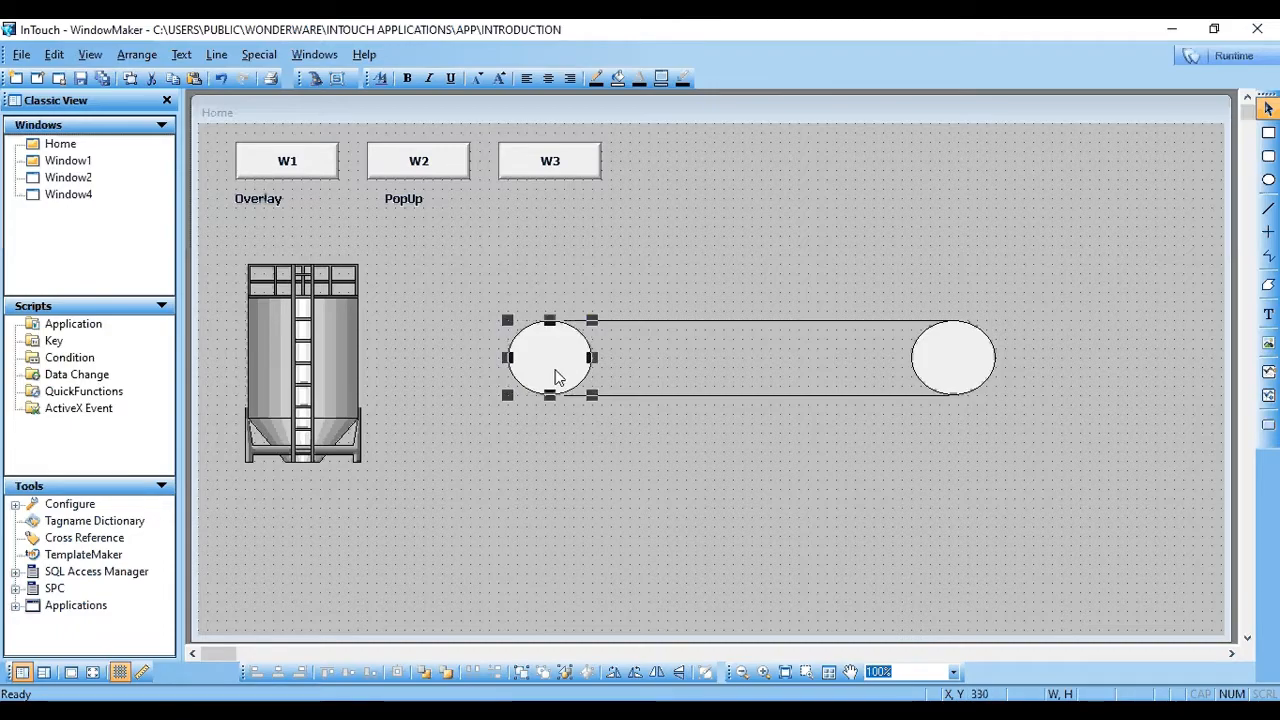
left_click_drag(555, 370, 564, 371)
left_click(543, 404)
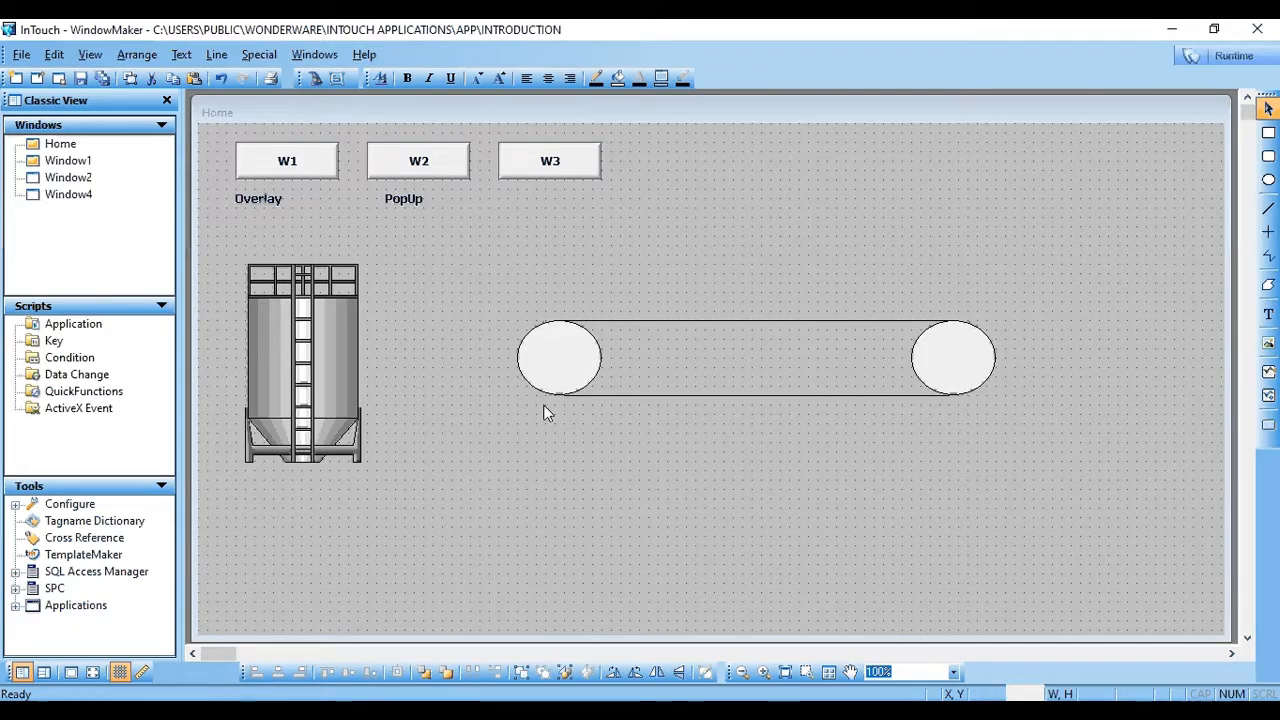
Select both ellipses and the two connecting lines and combine them into one symbol with Make Symbol.
left_click_drag(489, 273, 1028, 439)
right_click(958, 358)
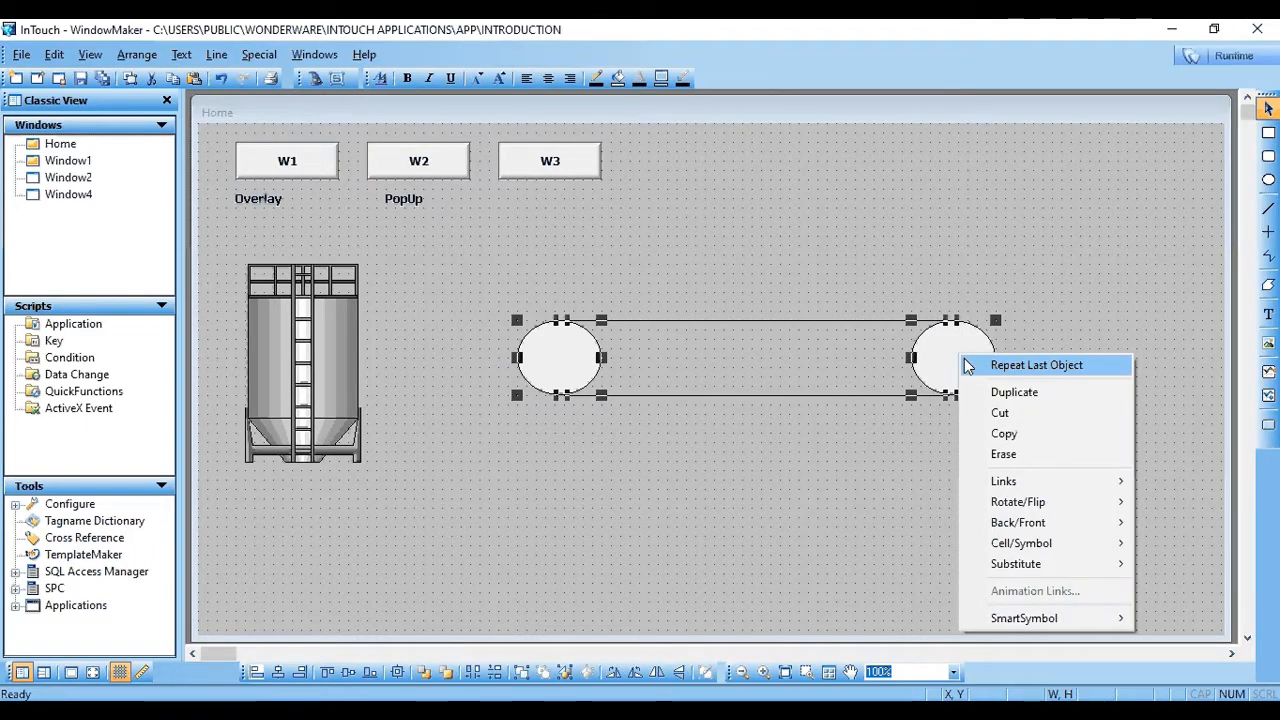
mouse_move(1041, 566)
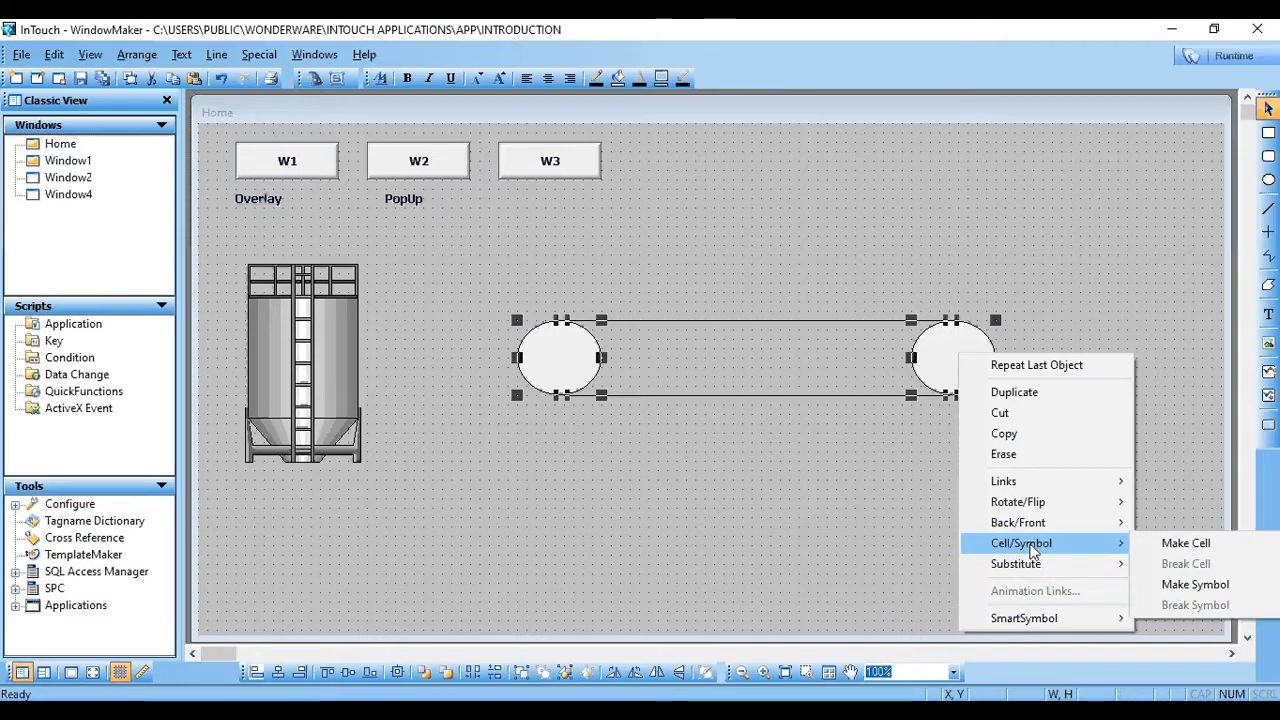
left_click(1183, 590)
left_click(1021, 452)
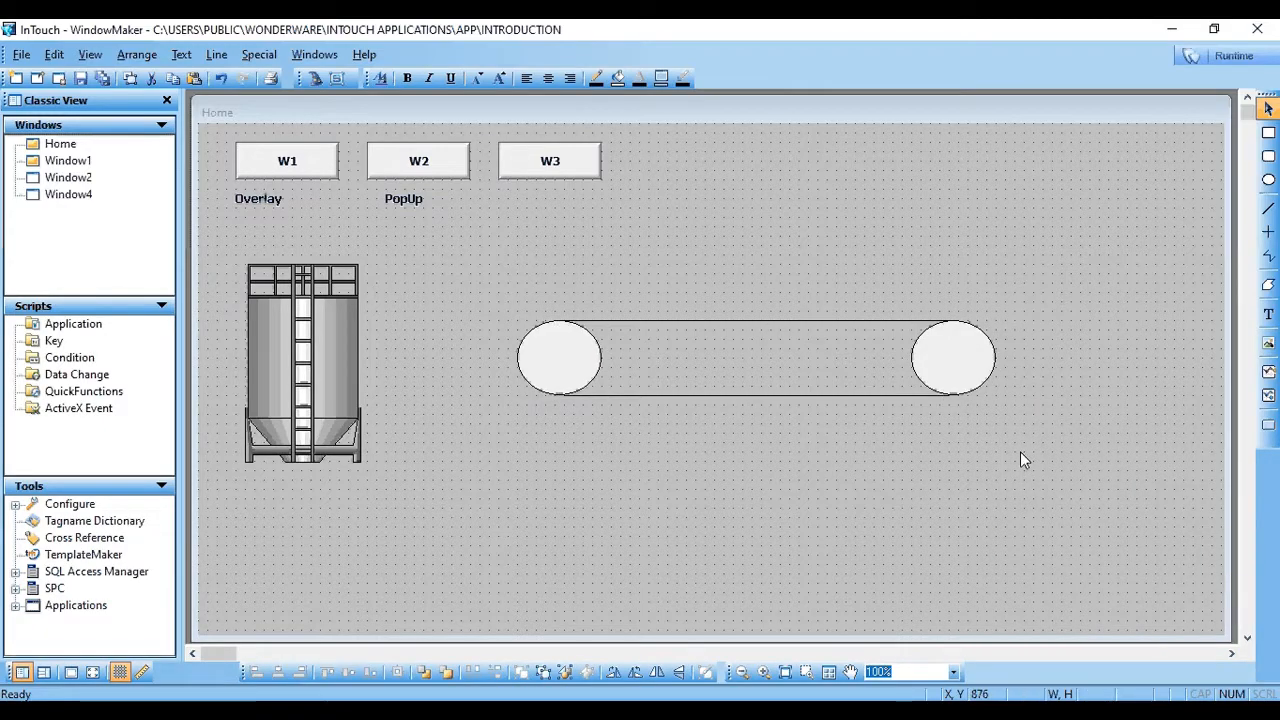
Move the combined conveyor-shaped symbol around as one object, leaving it slightly higher and closer to the tank.
left_click_drag(924, 340, 1009, 341)
left_click_drag(1006, 352, 877, 338)
left_click_drag(891, 331, 868, 365)
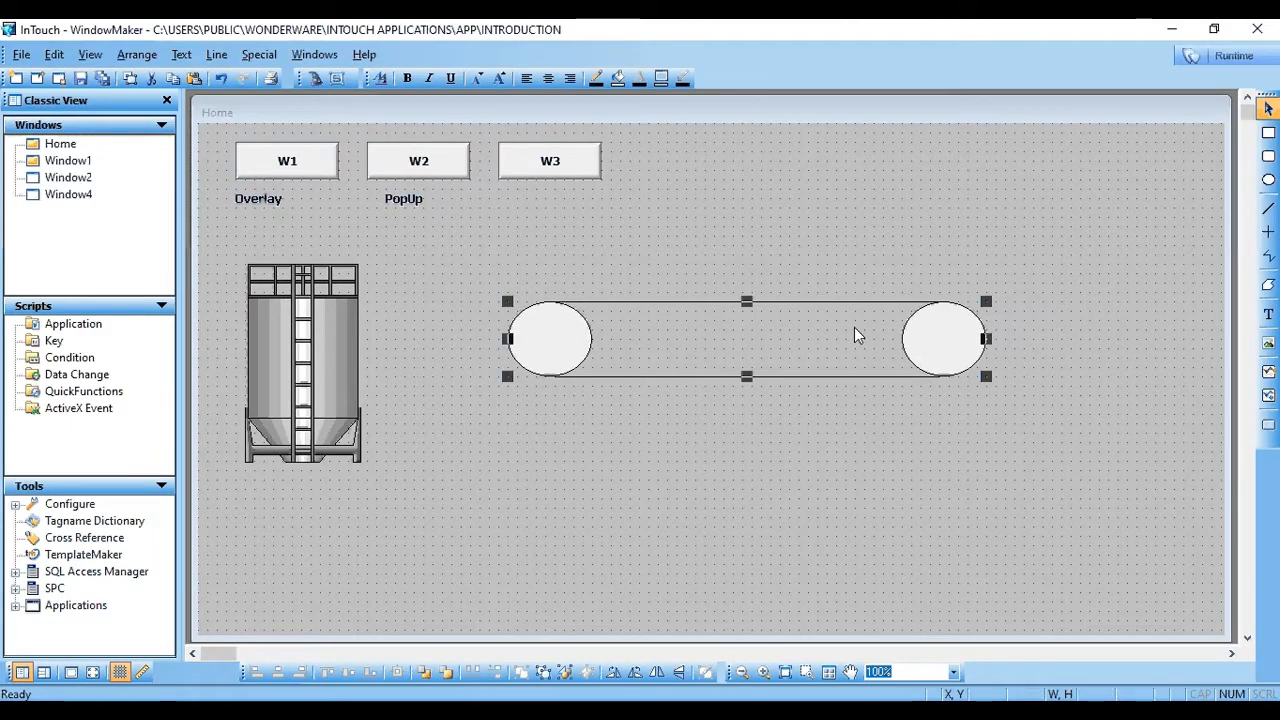
Enlarge the tank symbol to a height of about 251 pixels, keeping its upper corner beneath the Overlay label.
left_click(344, 370)
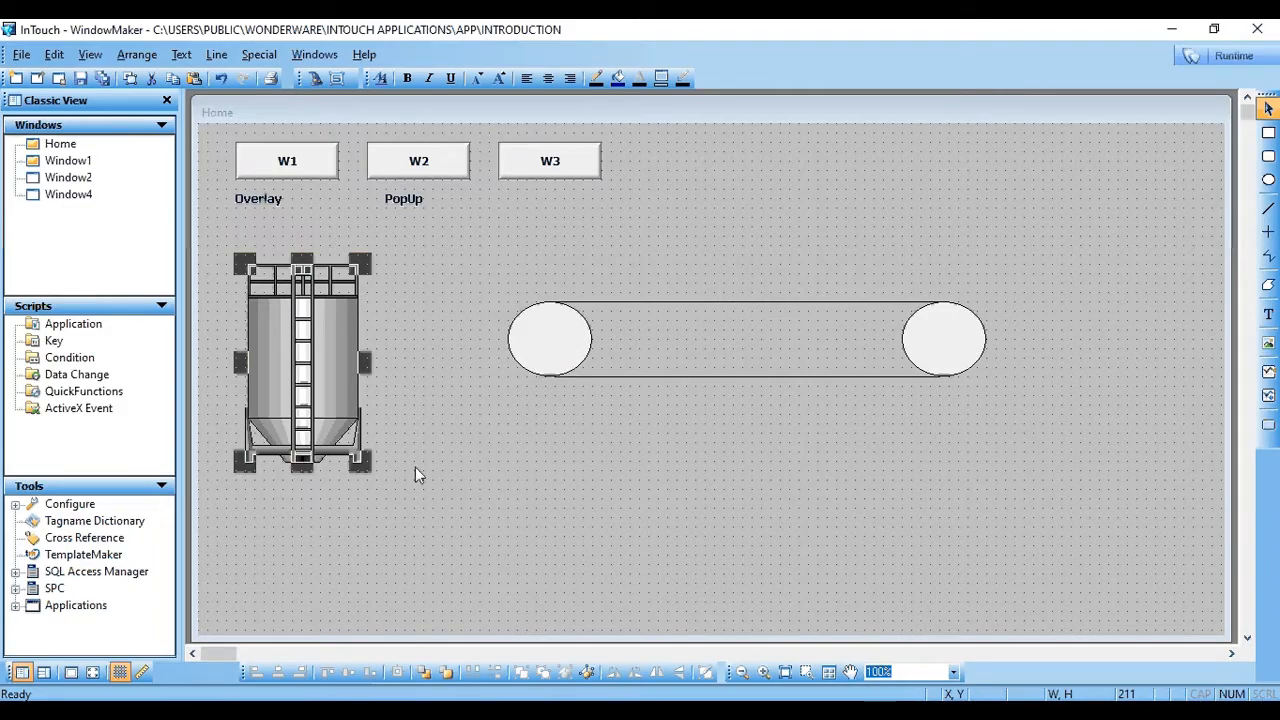
left_click_drag(364, 465, 388, 507)
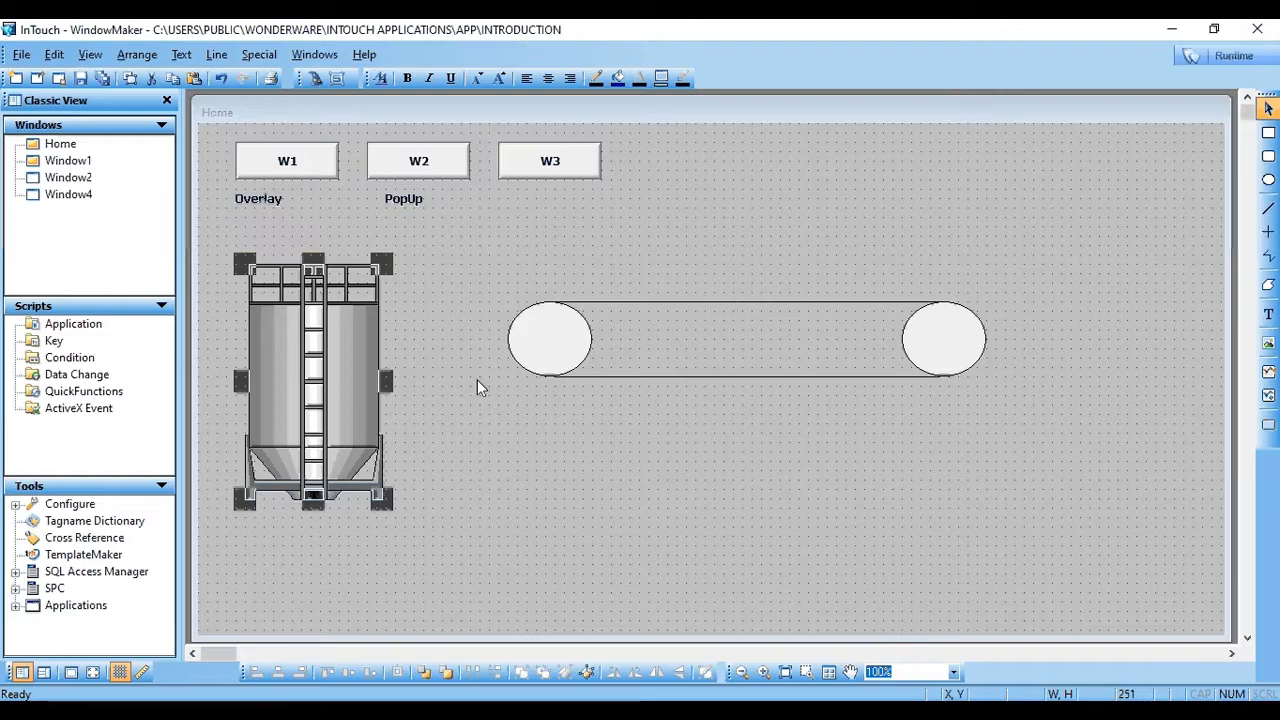
Recolour the conveyor symbol's fill, trying red first and settling on yellow for both ellipses.
left_click(569, 329)
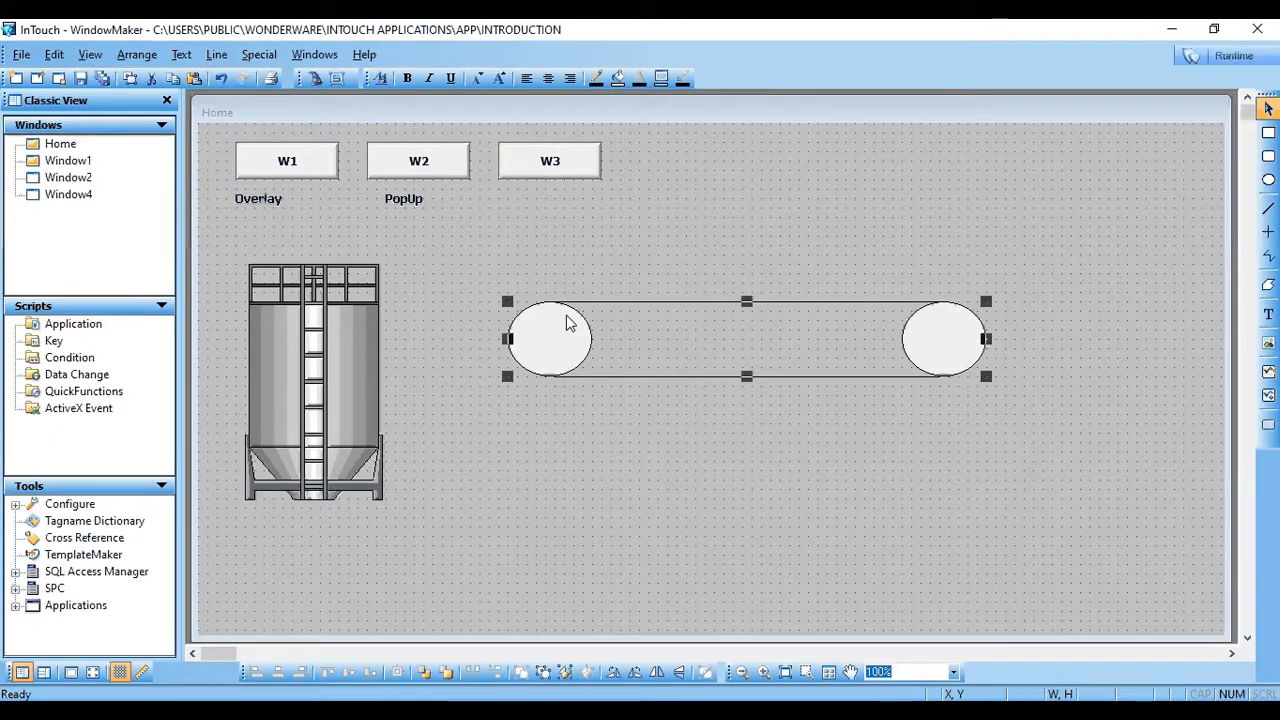
left_click(621, 90)
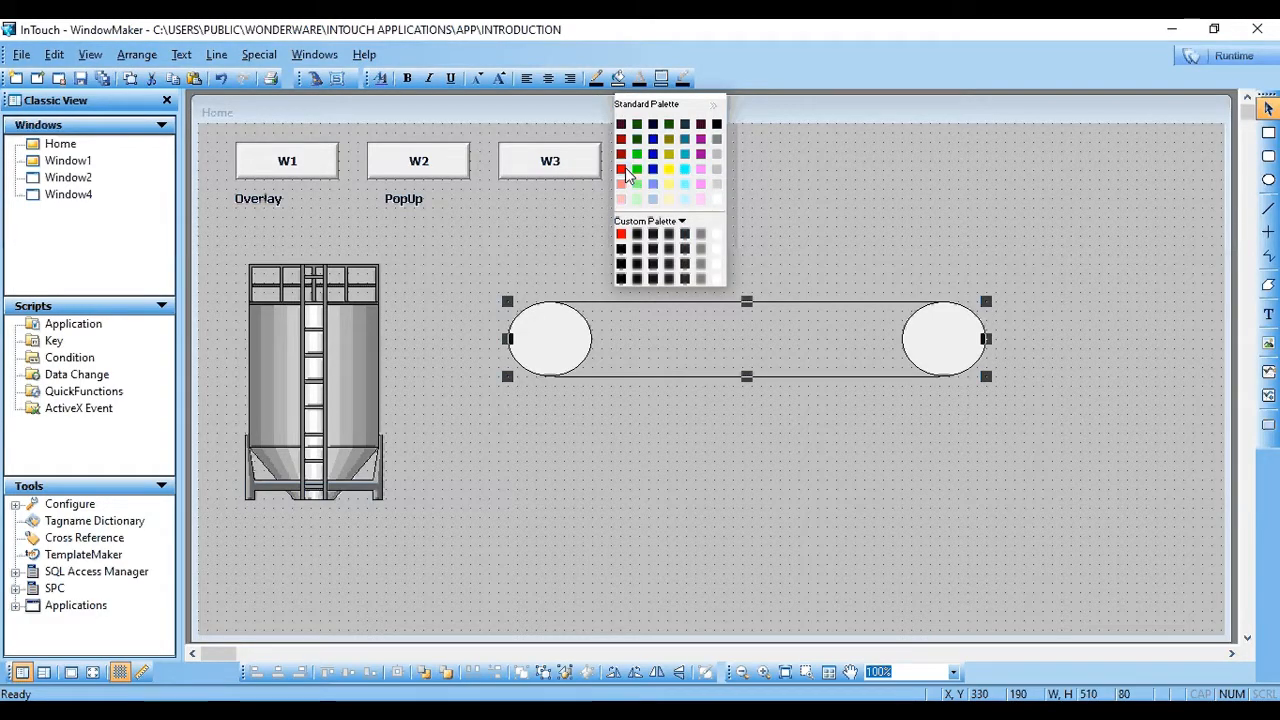
left_click(621, 170)
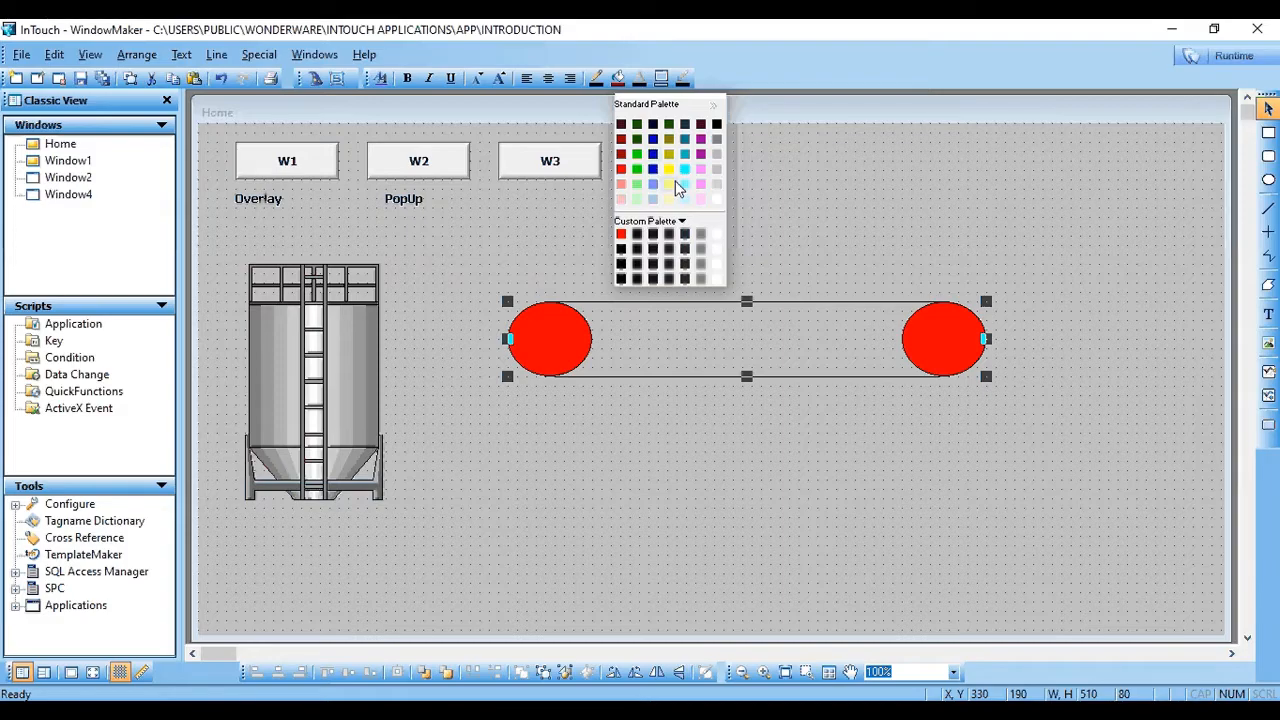
left_click(670, 169)
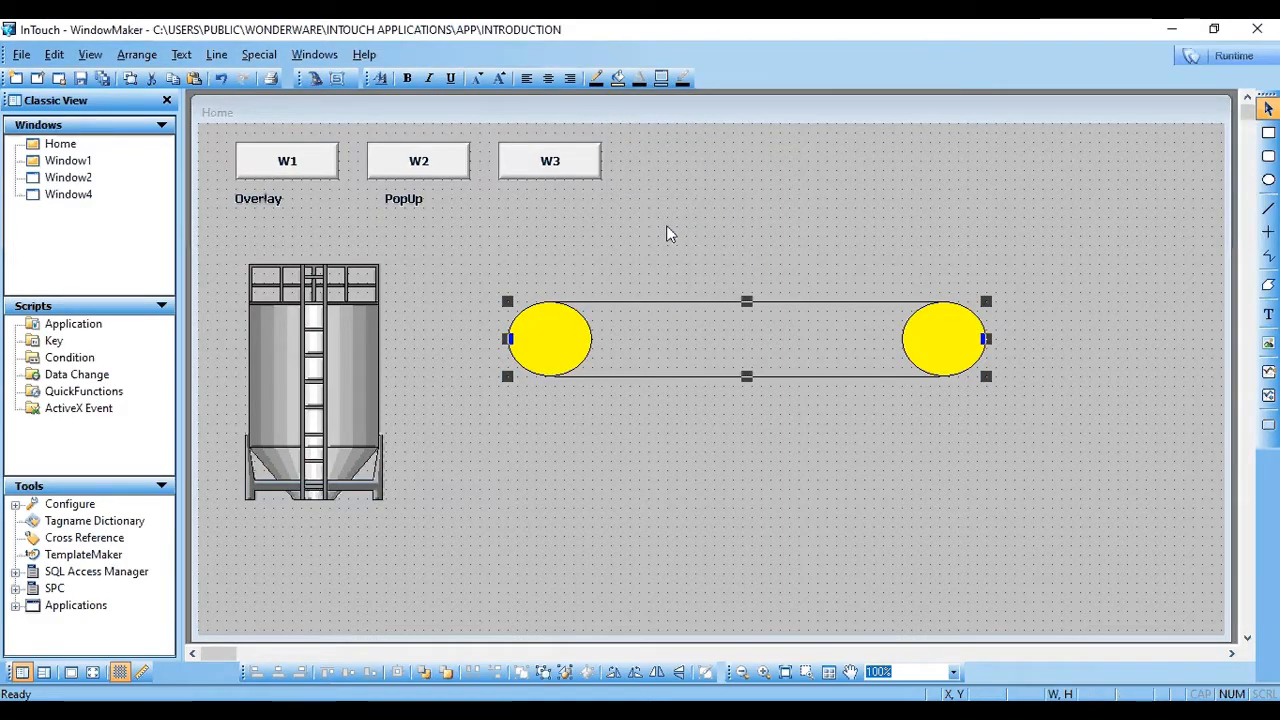
left_click(677, 262)
Try the conveyor symbol beneath the tank, and return it beside the tank at X 310, Y 190.
left_click_drag(571, 340, 327, 573)
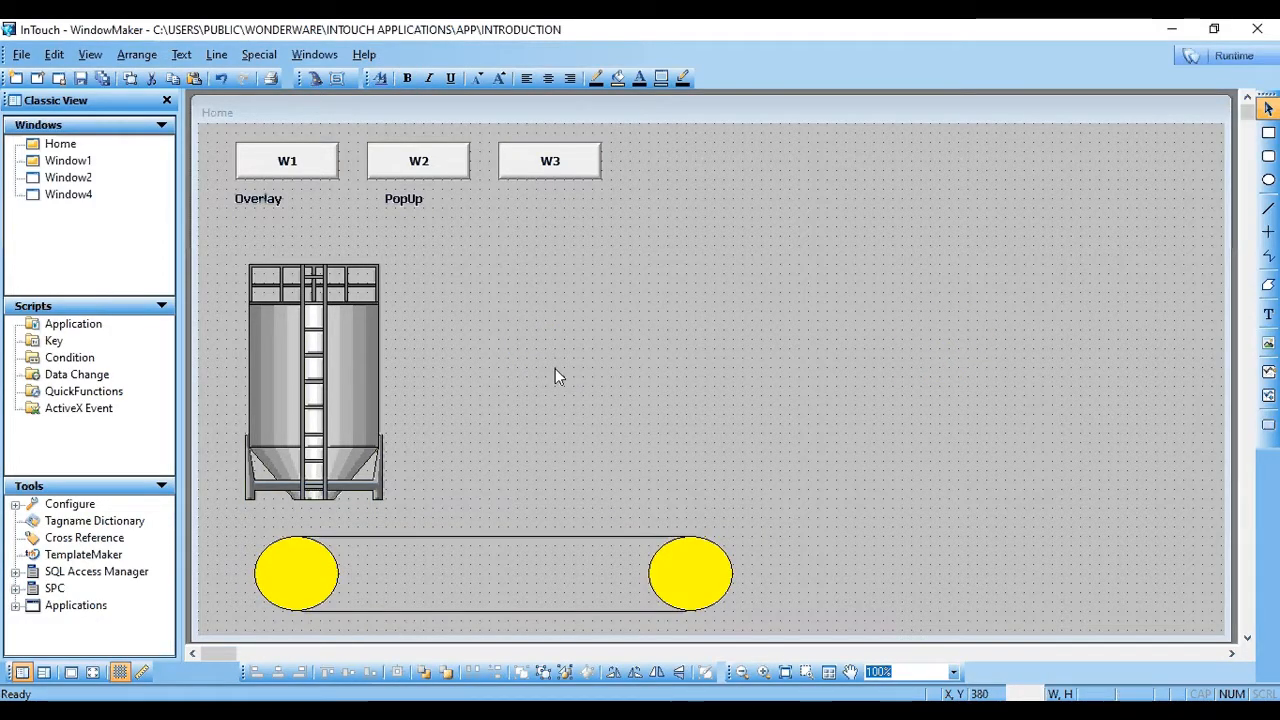
left_click(558, 376)
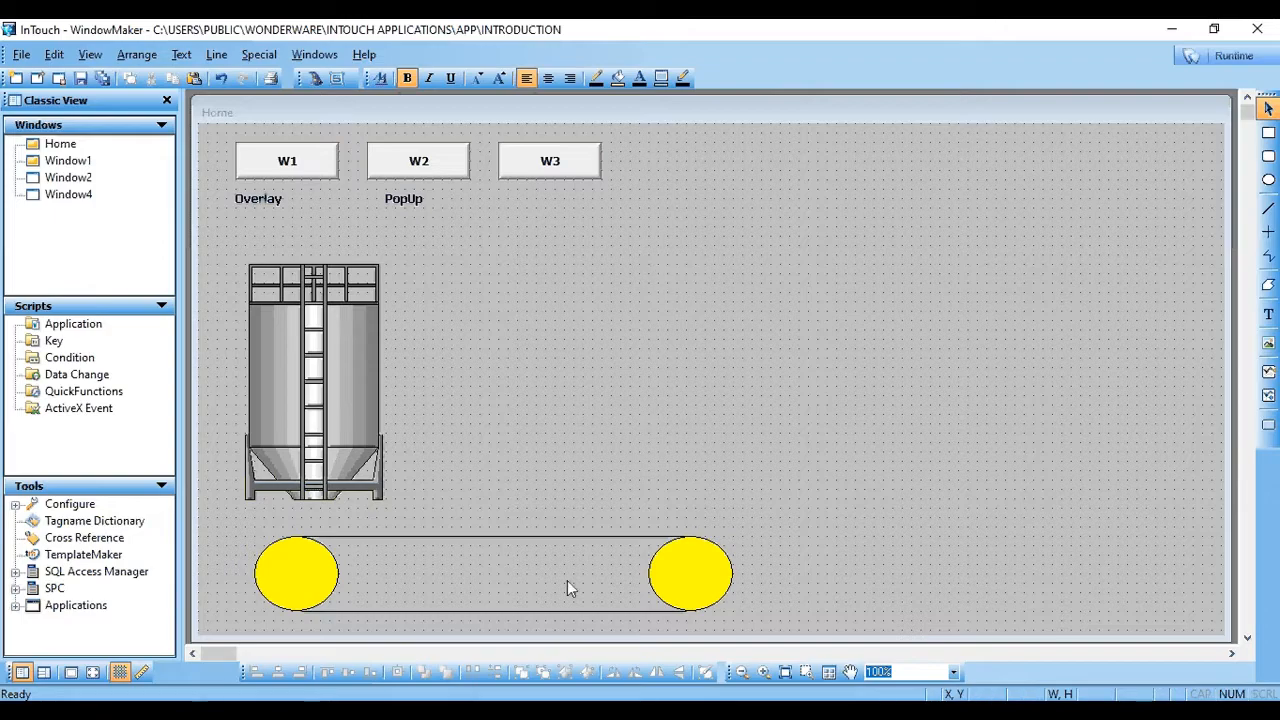
left_click_drag(567, 580, 796, 358)
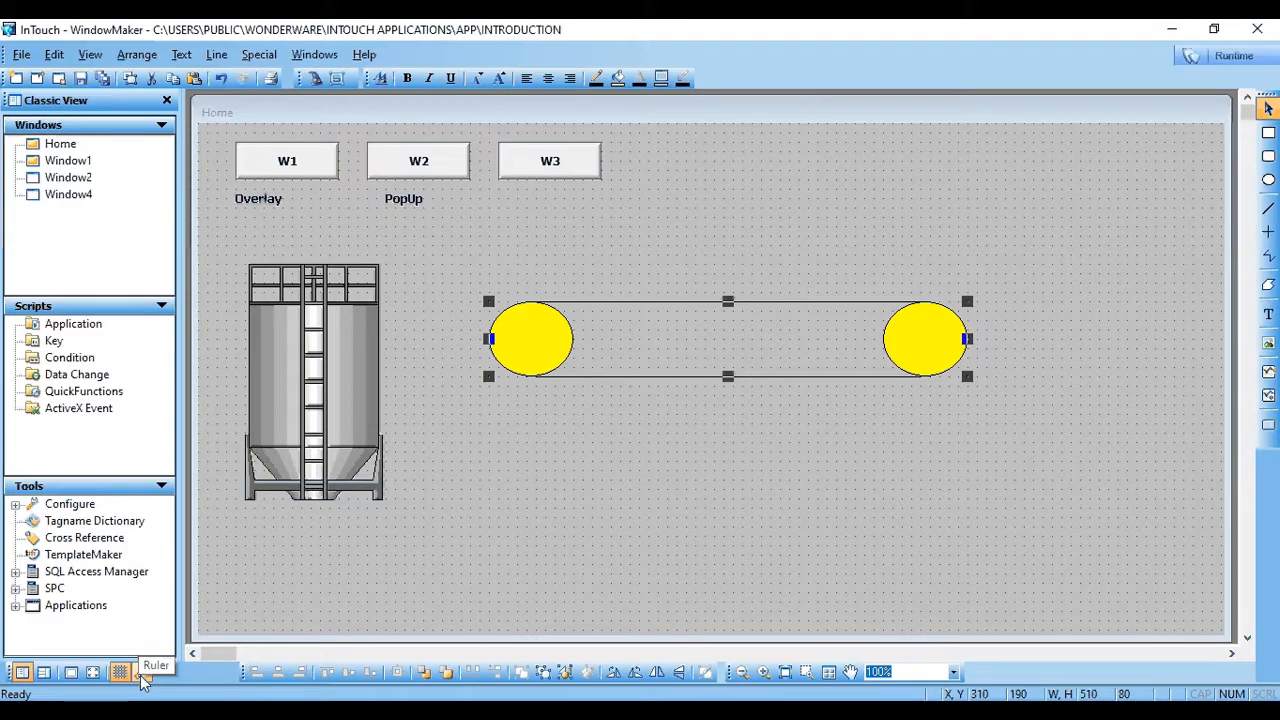
Shift the conveyor symbol to X 290, Y 210 with the ruler temporarily displayed.
left_click(141, 673)
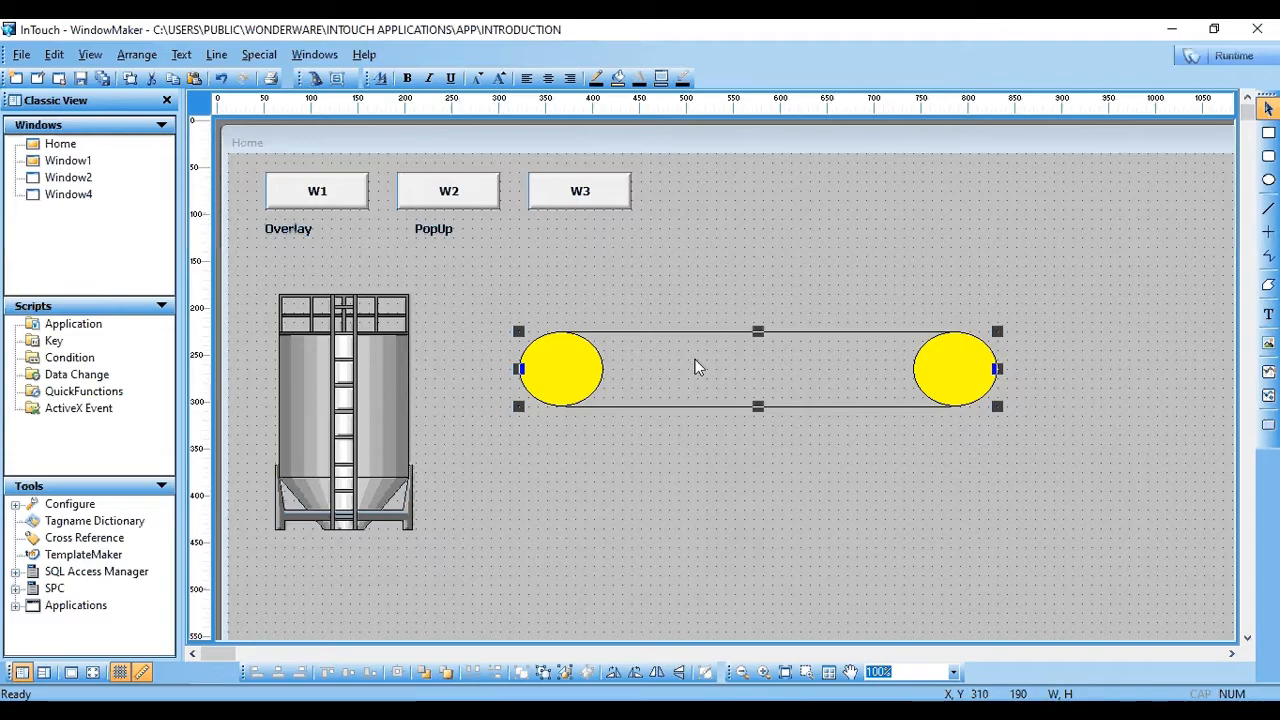
mouse_move(695, 359)
left_mouse_down()
mouse_move(674, 158)
mouse_move(678, 375)
left_mouse_up()
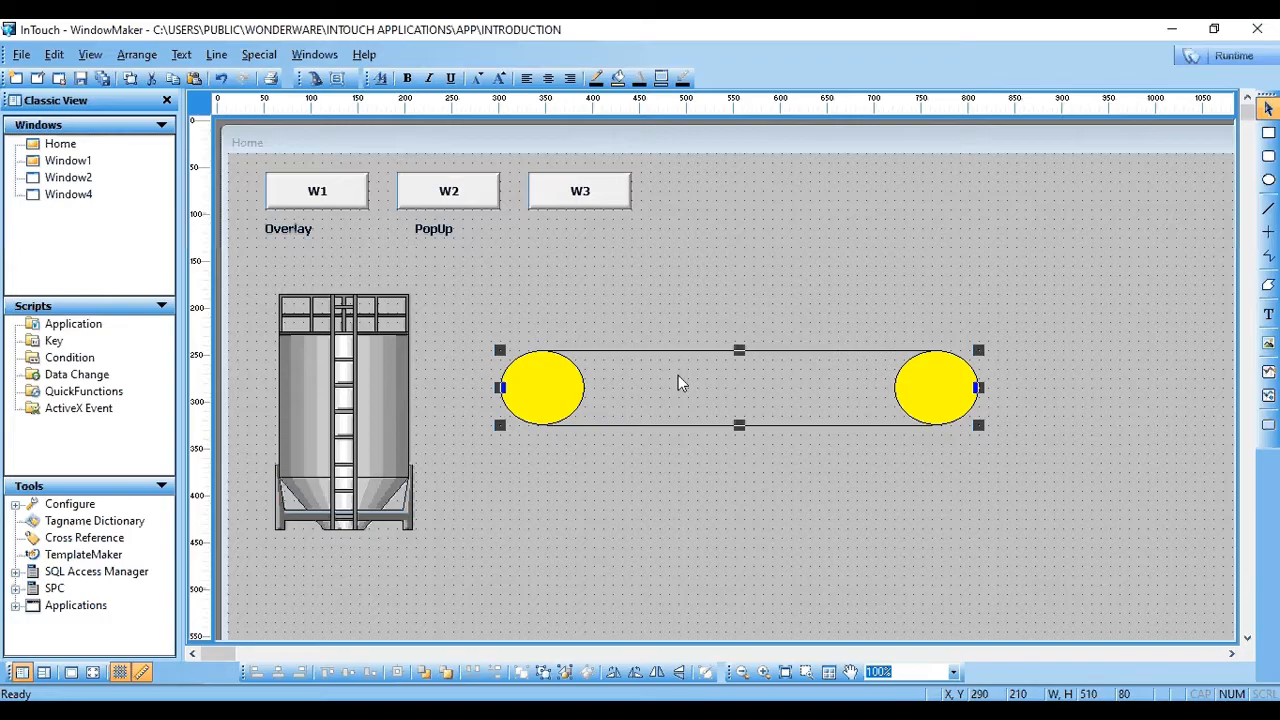
left_click(142, 674)
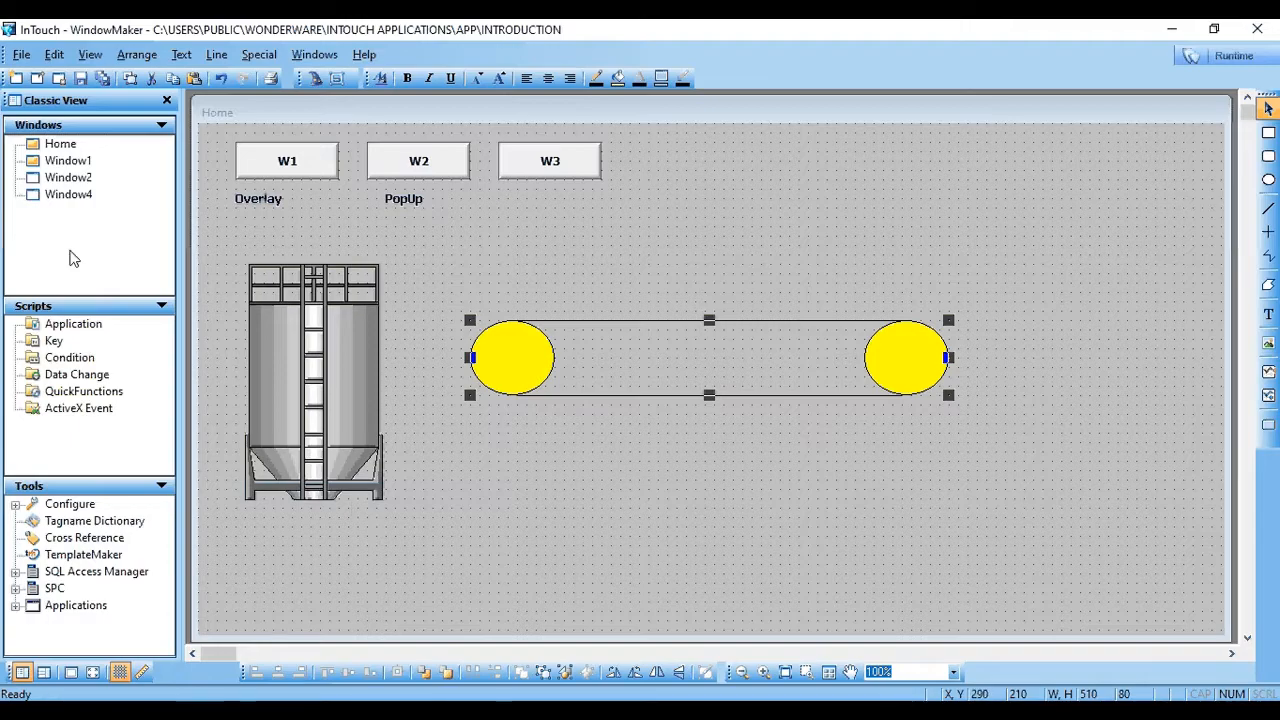
Open Window2 and move its Home button lower in the window, to X 280, Y 420.
double_click(62, 178)
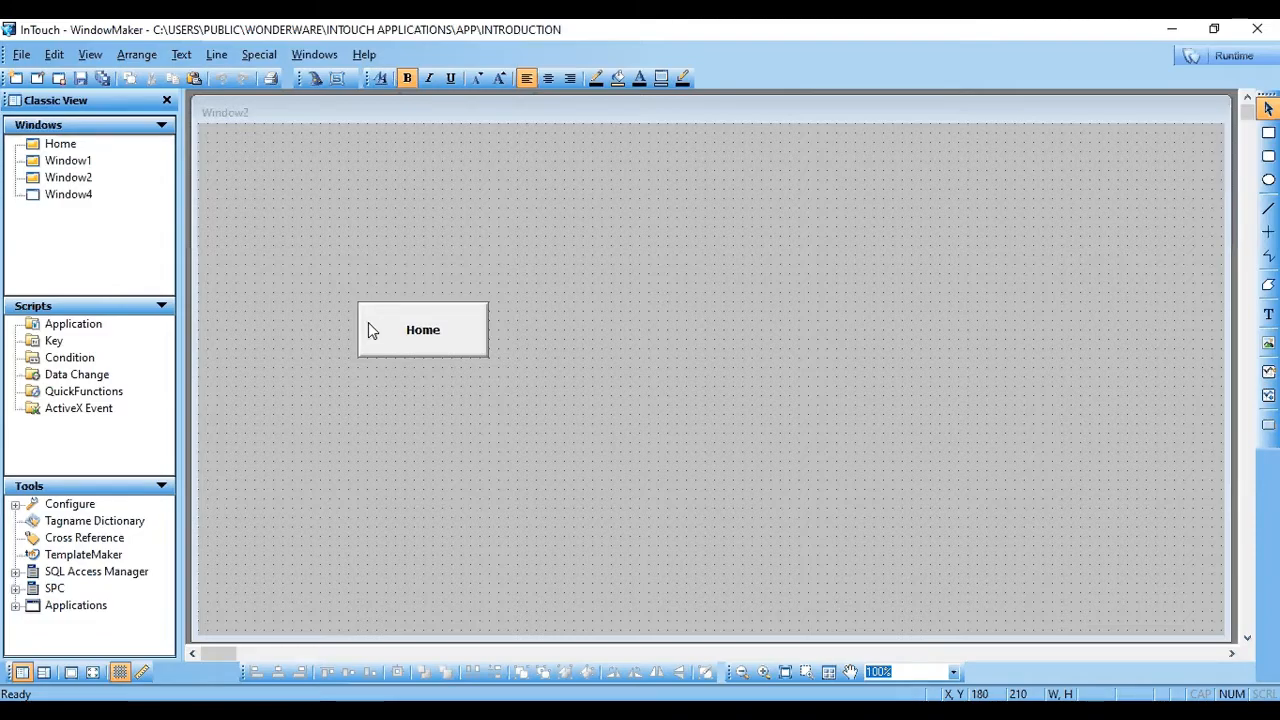
left_click_drag(368, 322, 470, 537)
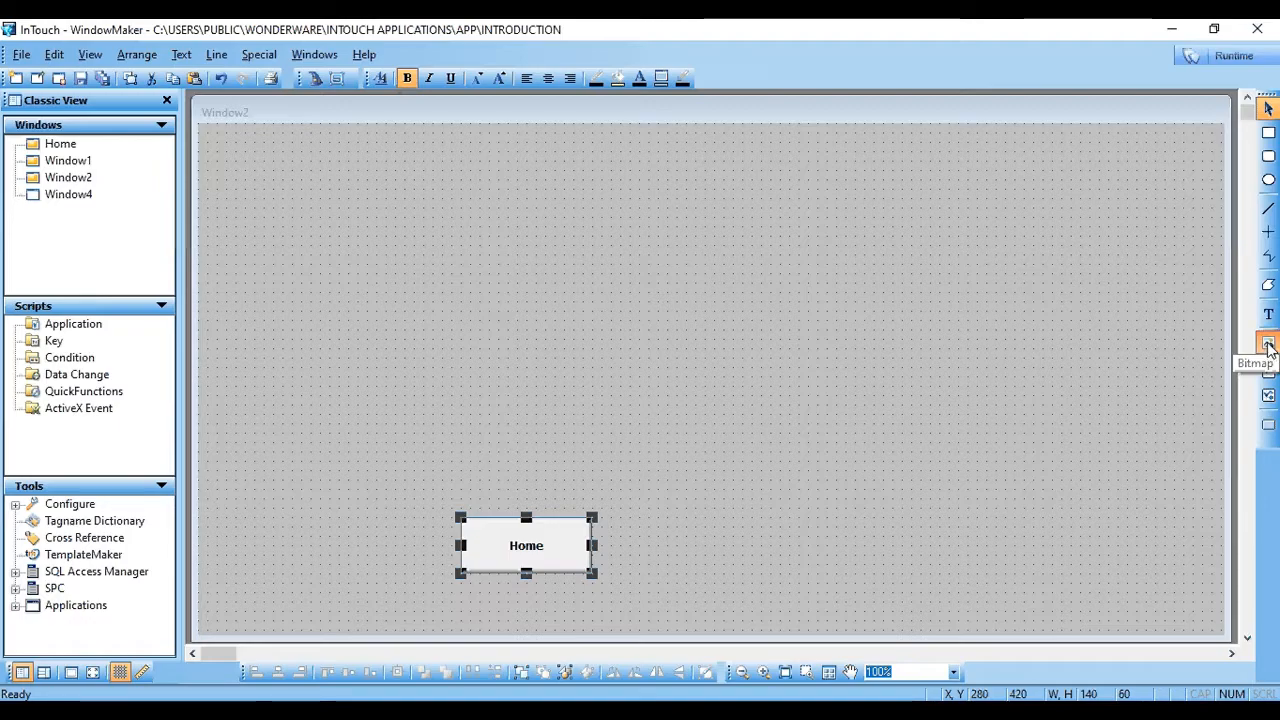
left_click(345, 270)
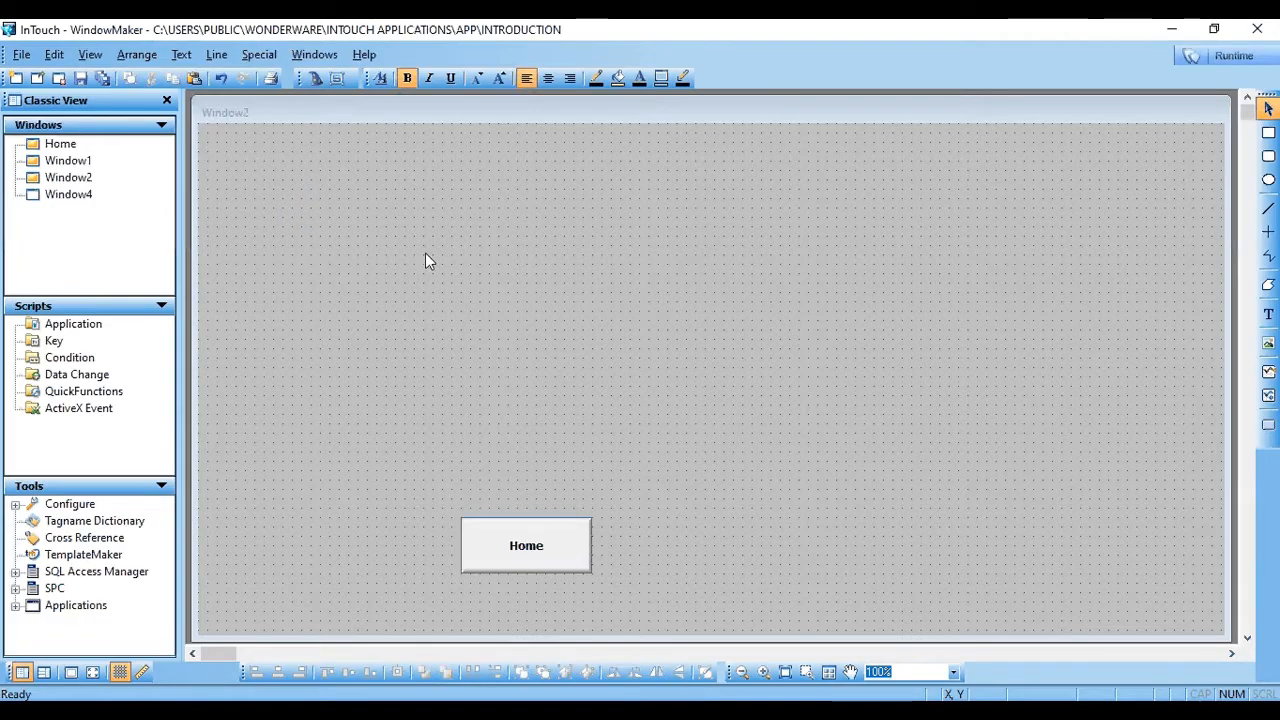
Draw a bitmap object covering all of Window2, 1090 by 550 pixels, and fill it with white.
left_click(1268, 424)
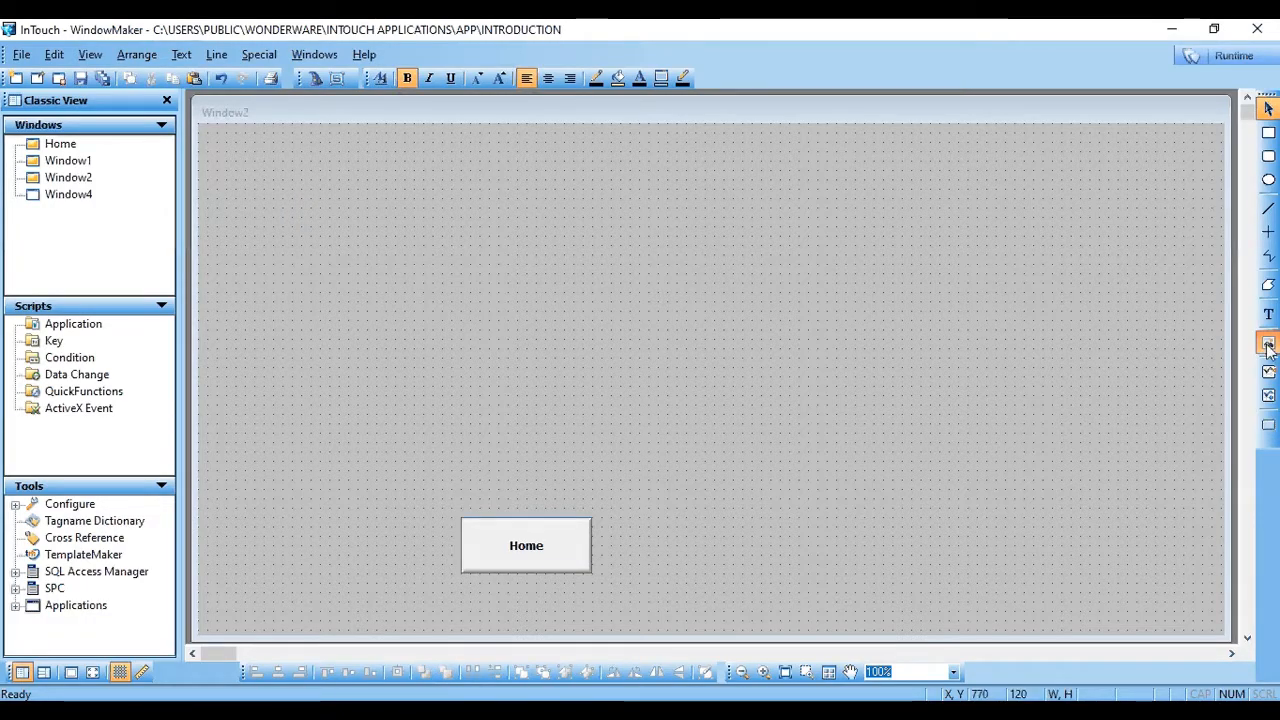
mouse_move(348, 180)
left_mouse_down()
mouse_move(512, 283)
mouse_move(806, 368)
mouse_move(943, 449)
mouse_move(1201, 547)
left_mouse_up()
left_click_drag(631, 320, 529, 295)
left_click_drag(1066, 500, 1222, 637)
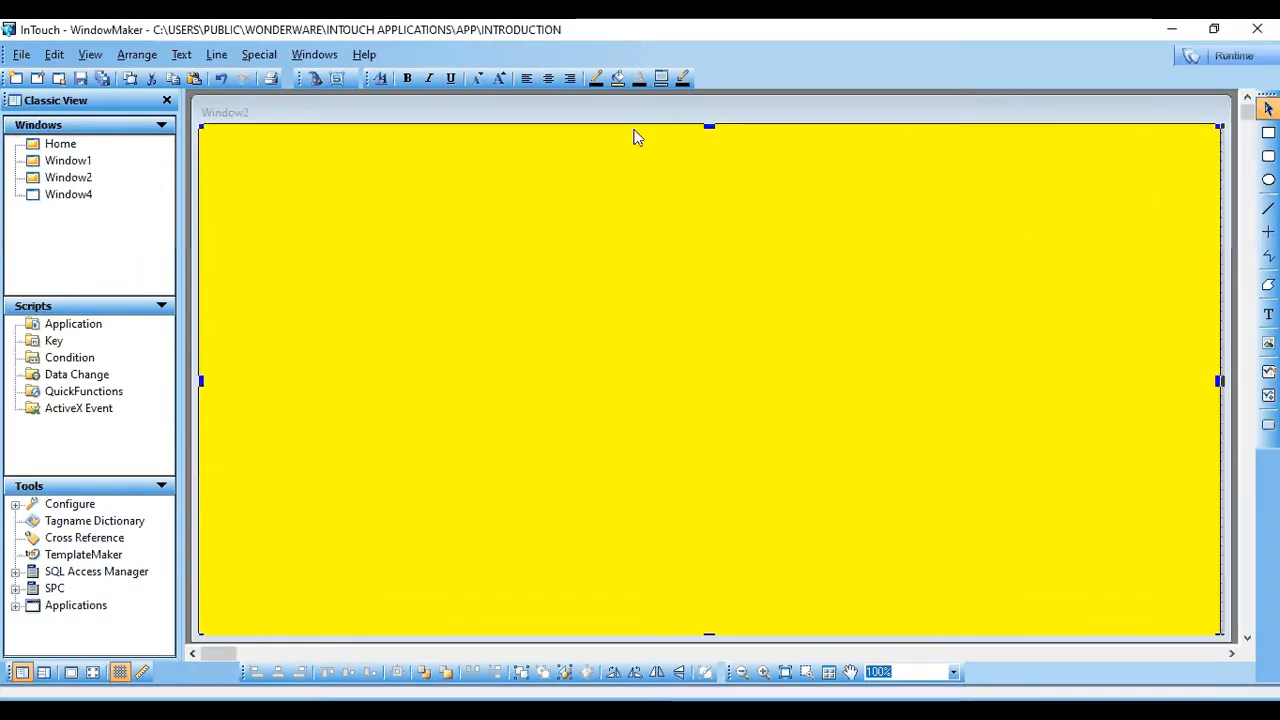
left_click(619, 80)
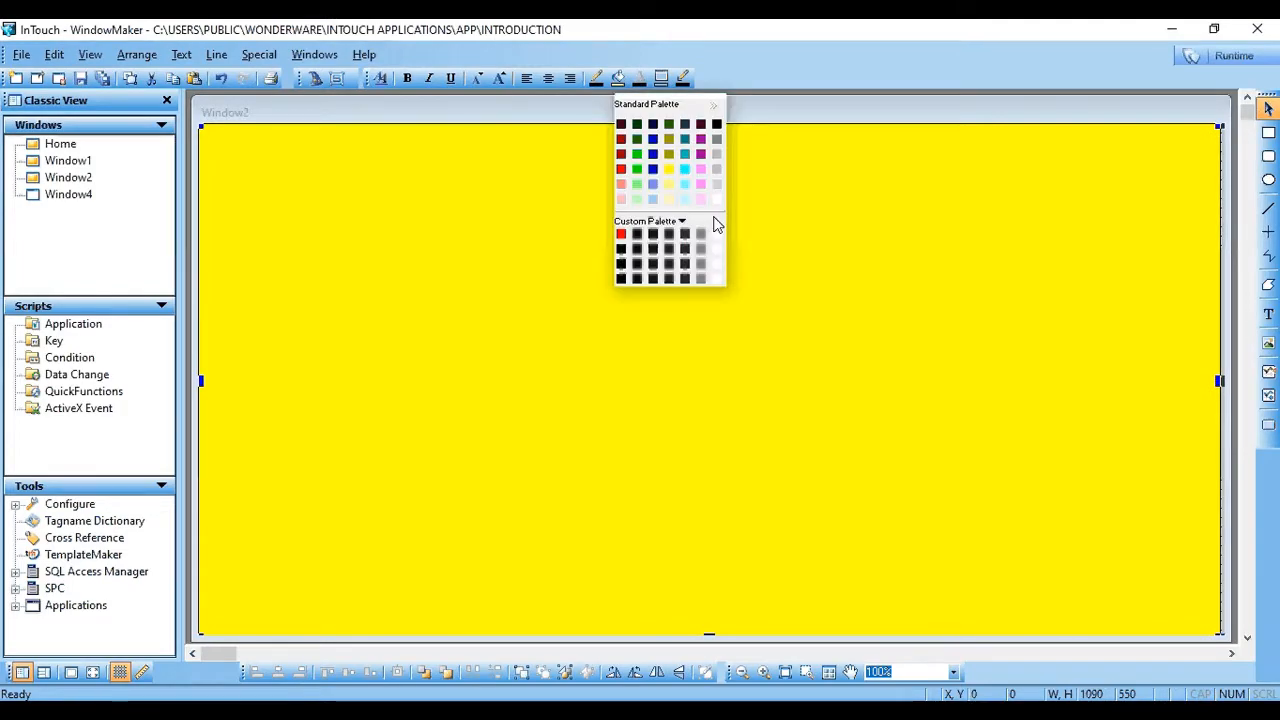
left_click(716, 199)
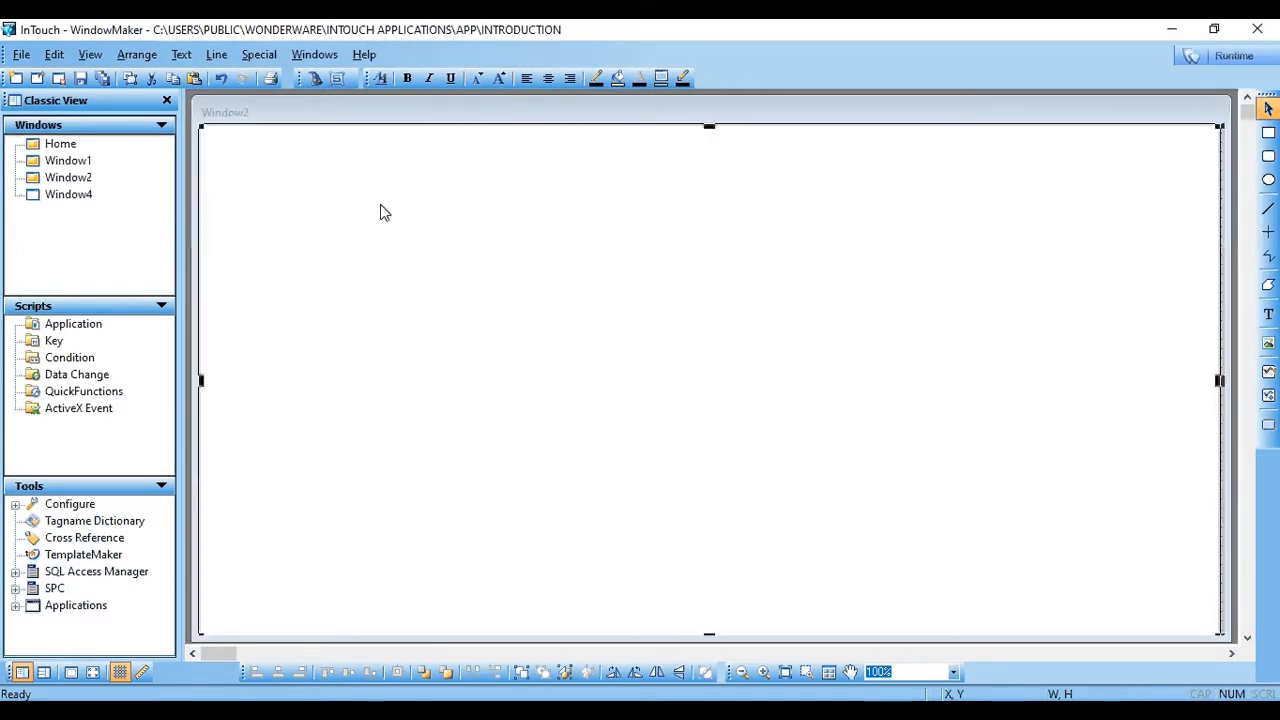
Send the white bitmap object to the back, behind the Home button.
right_click(341, 246)
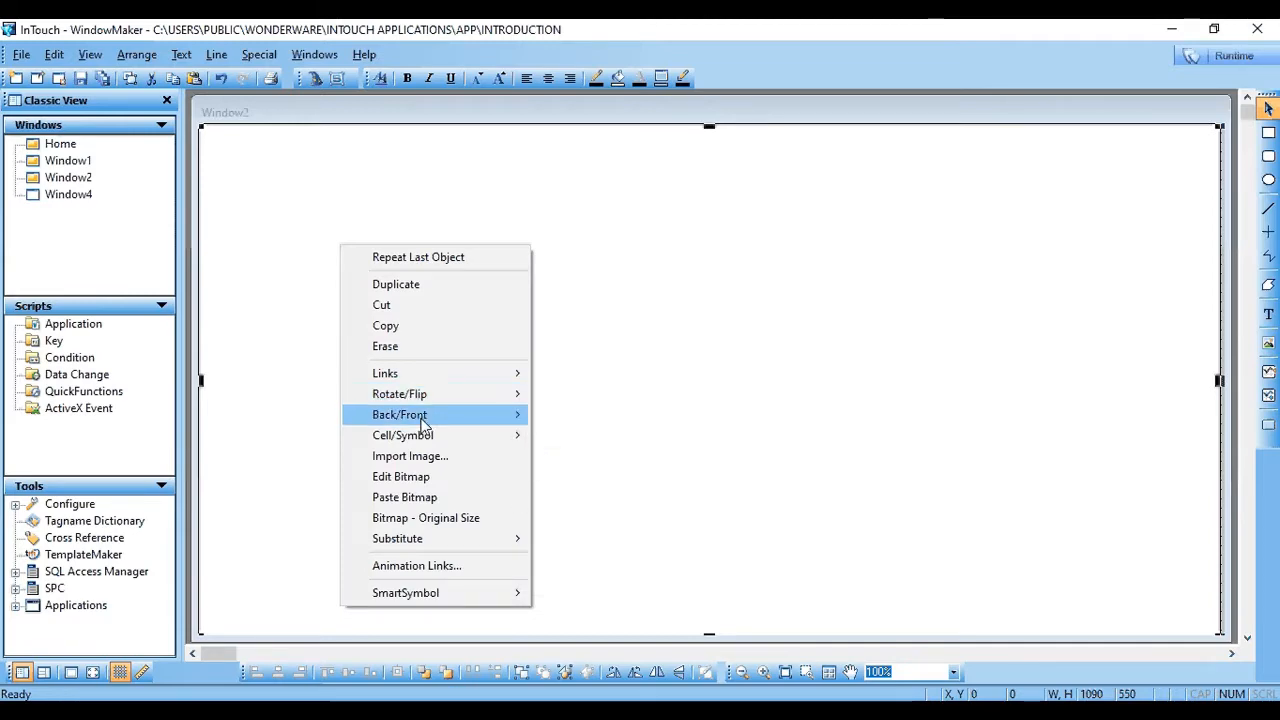
mouse_move(421, 420)
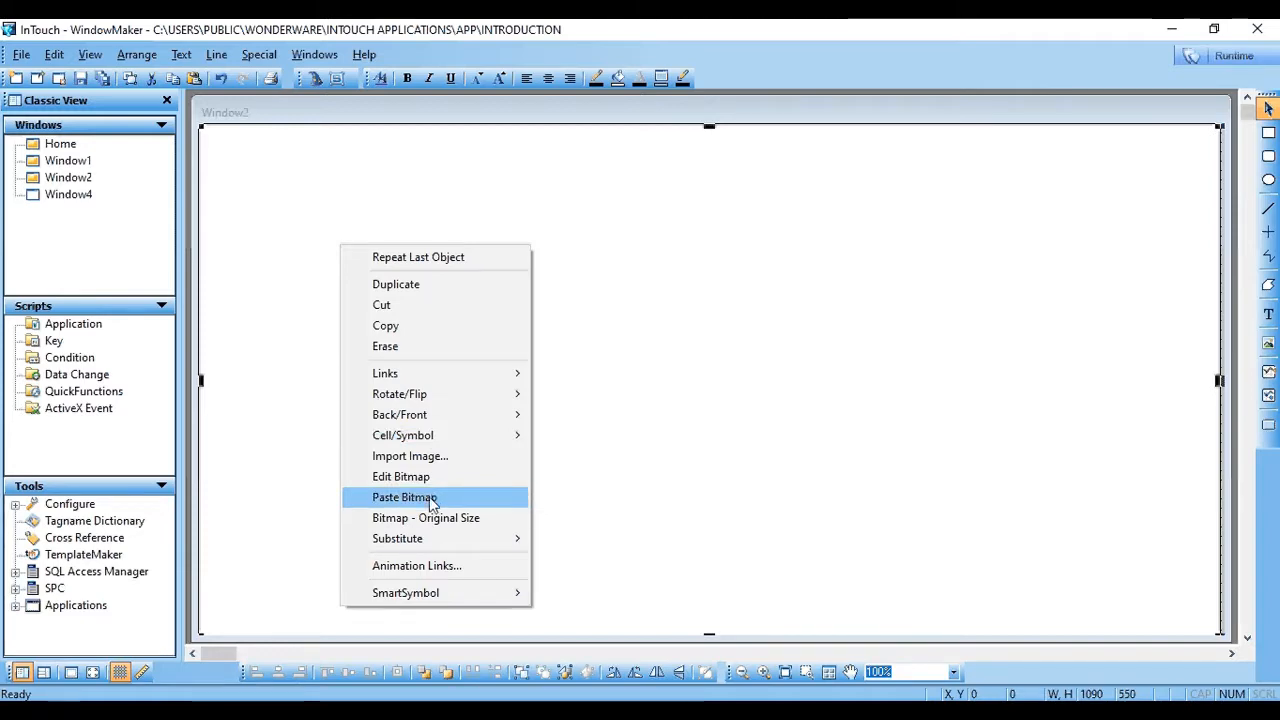
mouse_move(404, 445)
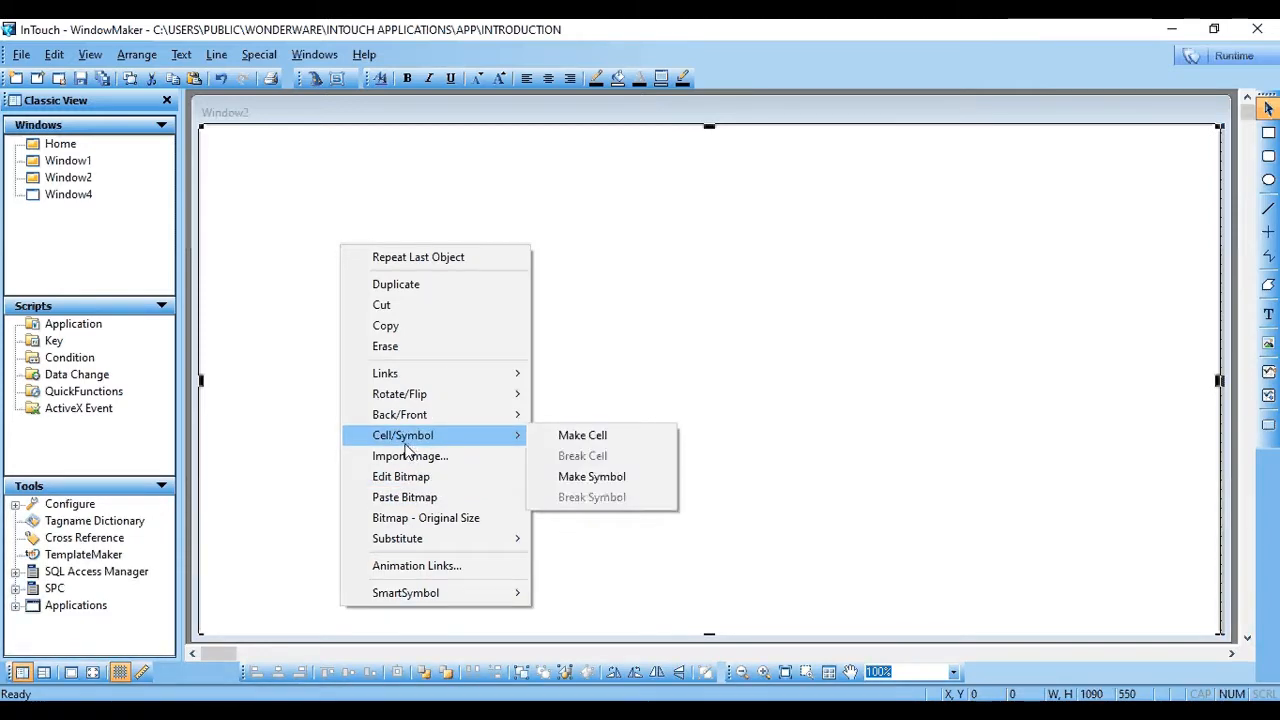
mouse_move(515, 418)
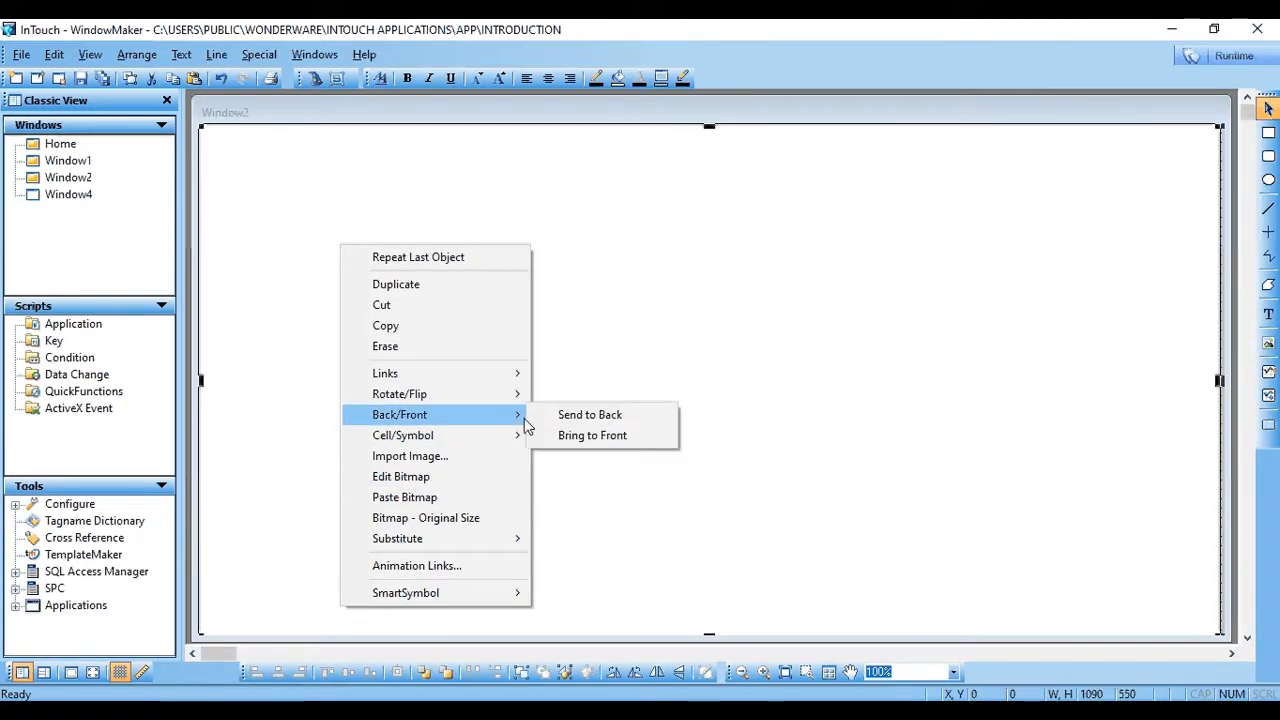
left_click(590, 415)
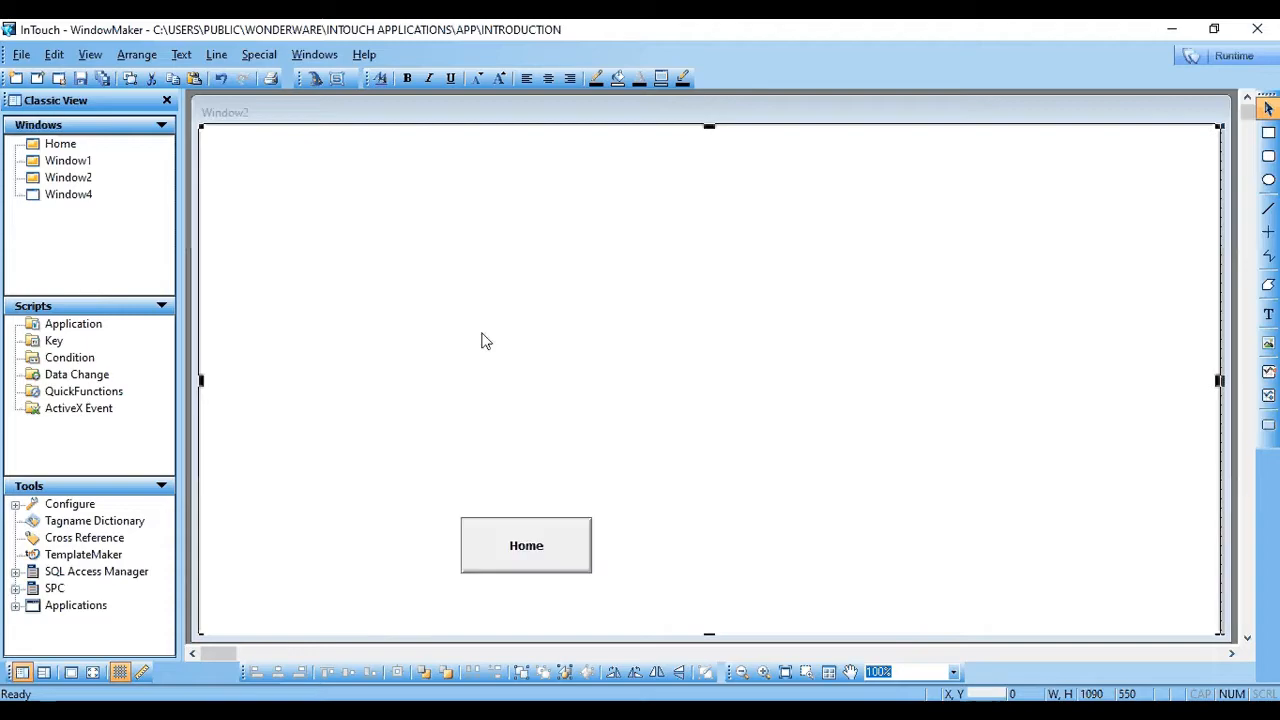
Import nordwood-themes-KcsKWw77Ovw-unsplash.jpg from Downloads into the bitmap object as the background of Window2.
right_click(326, 189)
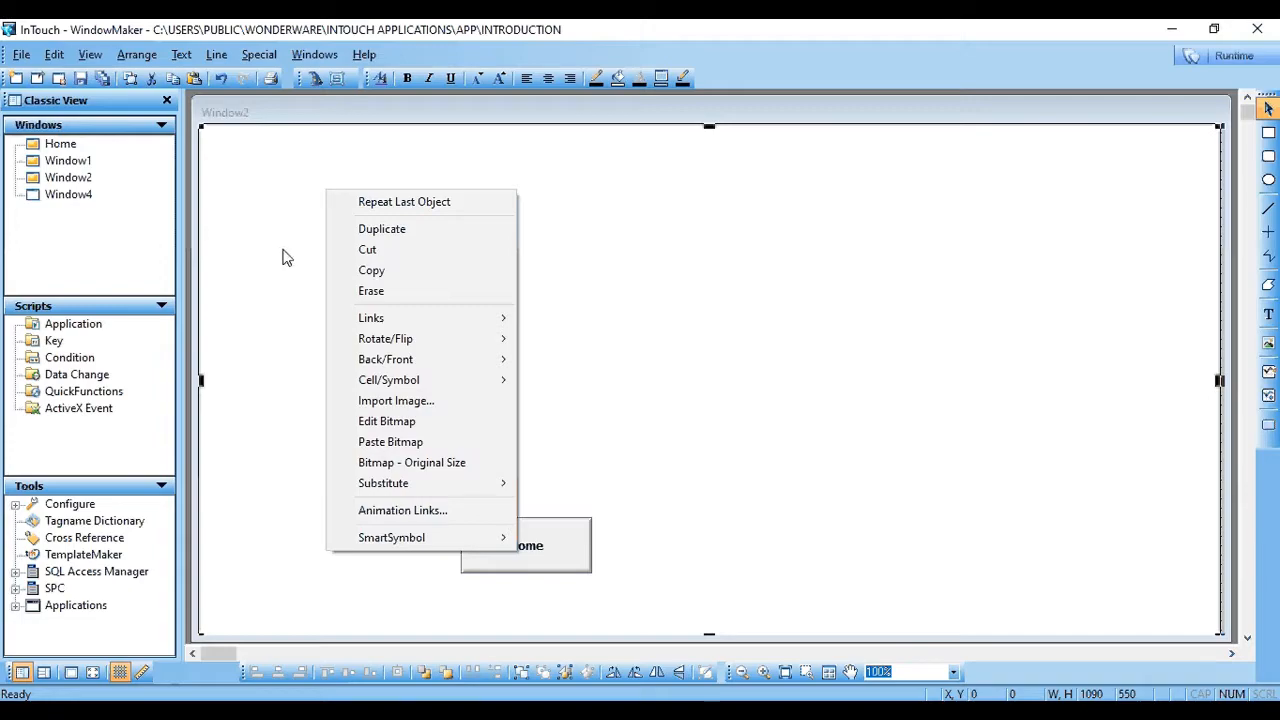
left_click(384, 402)
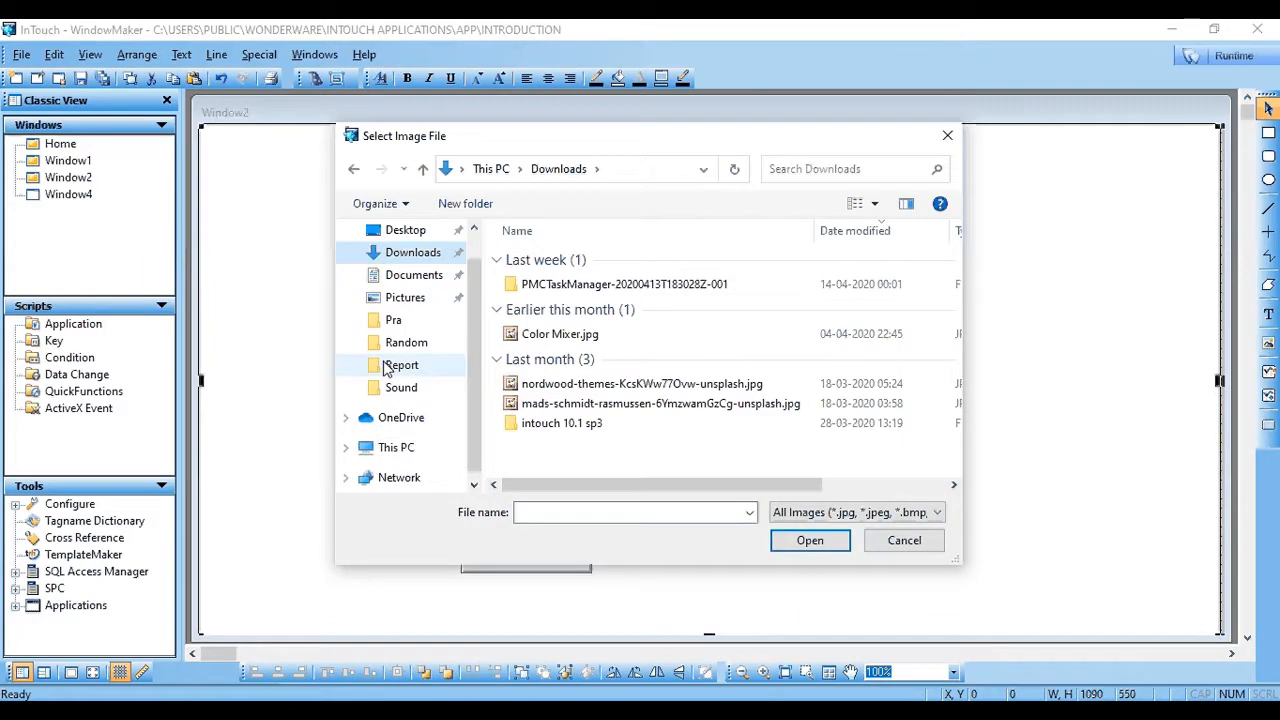
left_click(610, 385)
left_click(799, 546)
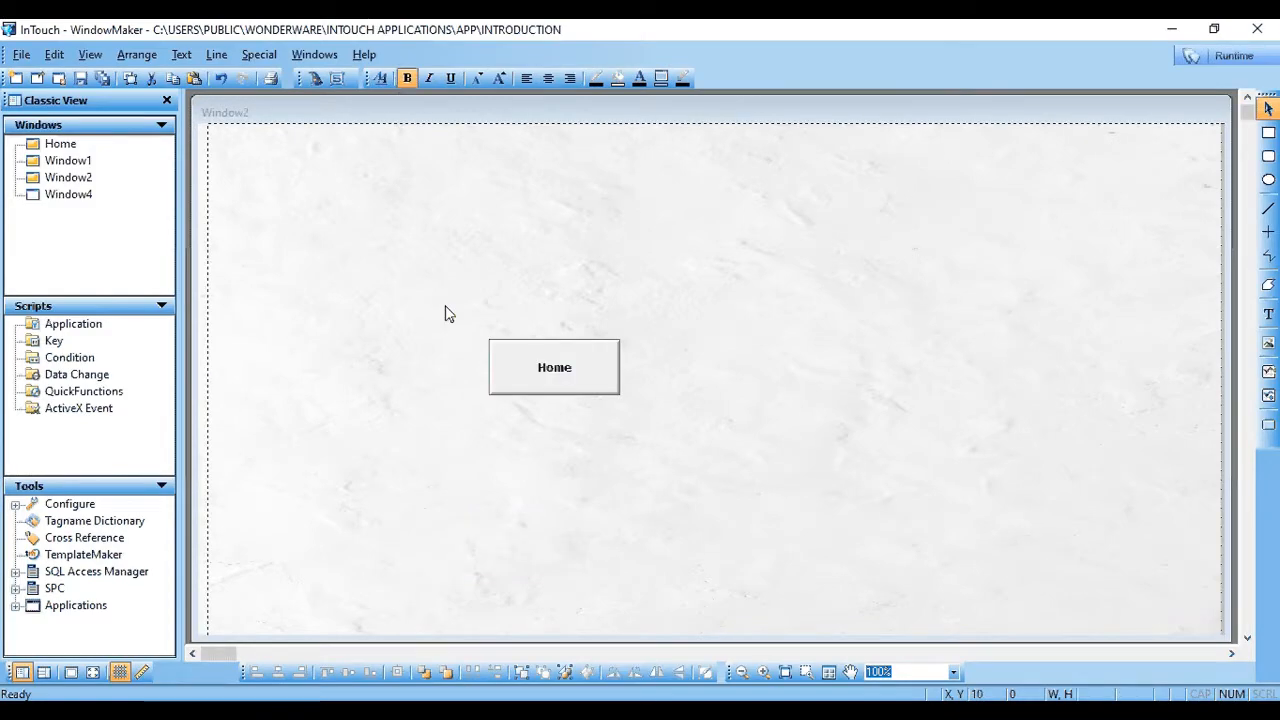
left_click(508, 324)
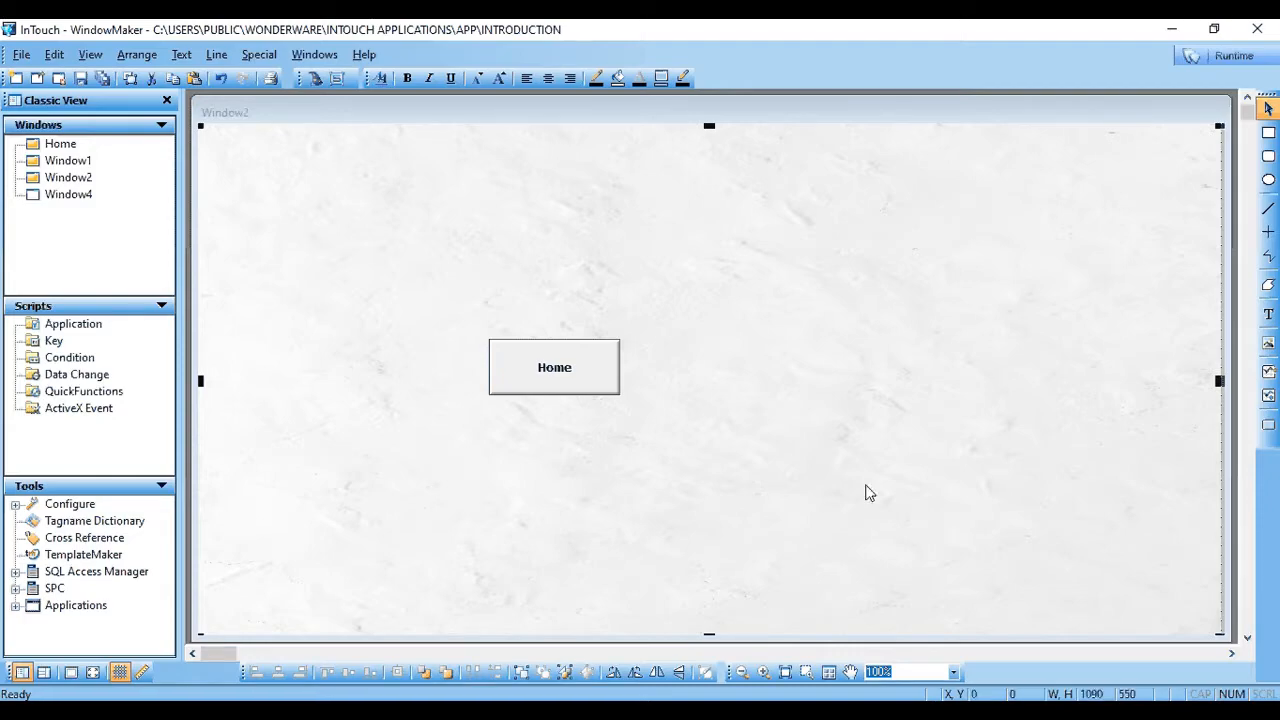
Return to the Home window, examine the condition types in its window script editor, and close the editor.
left_click(56, 146)
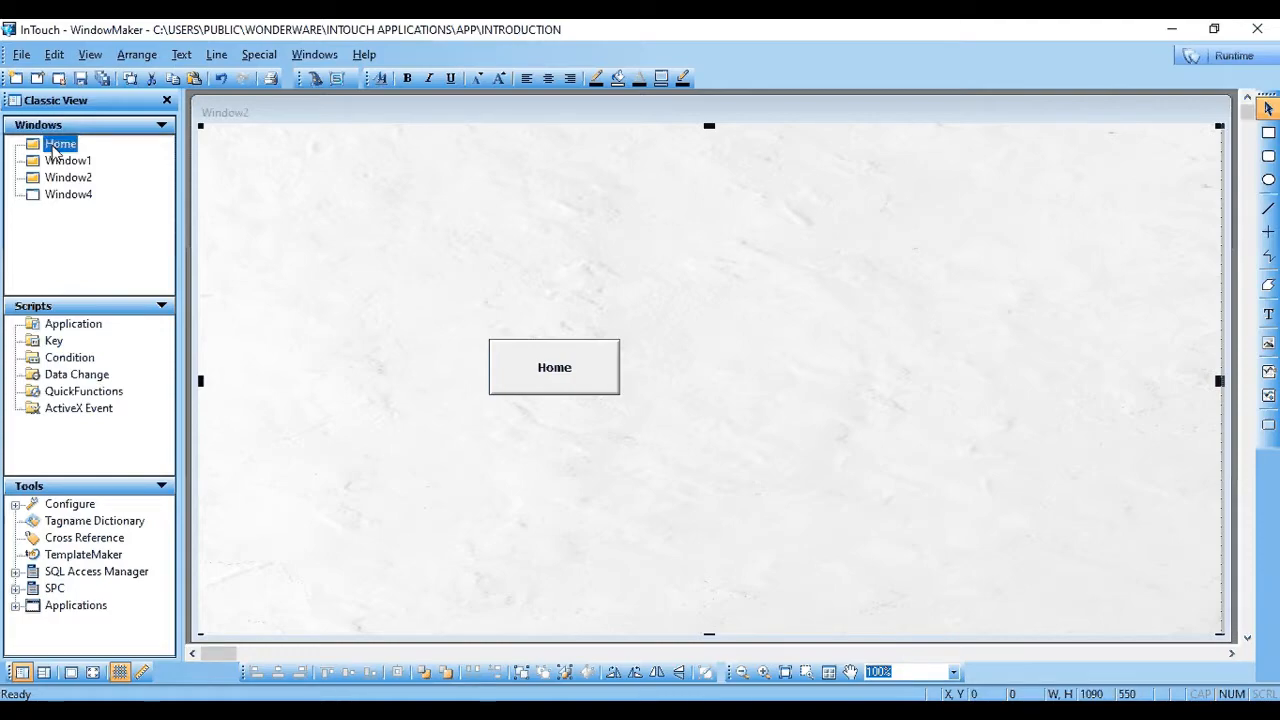
double_click(56, 146)
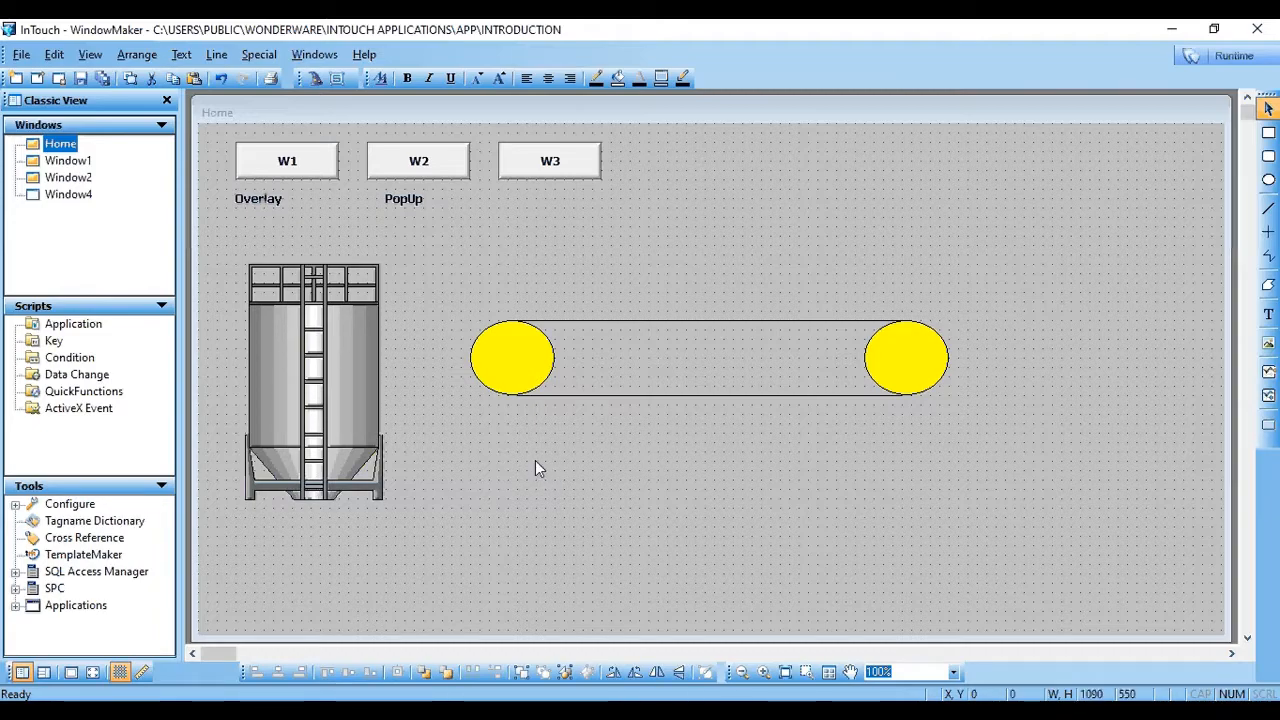
right_click(1001, 253)
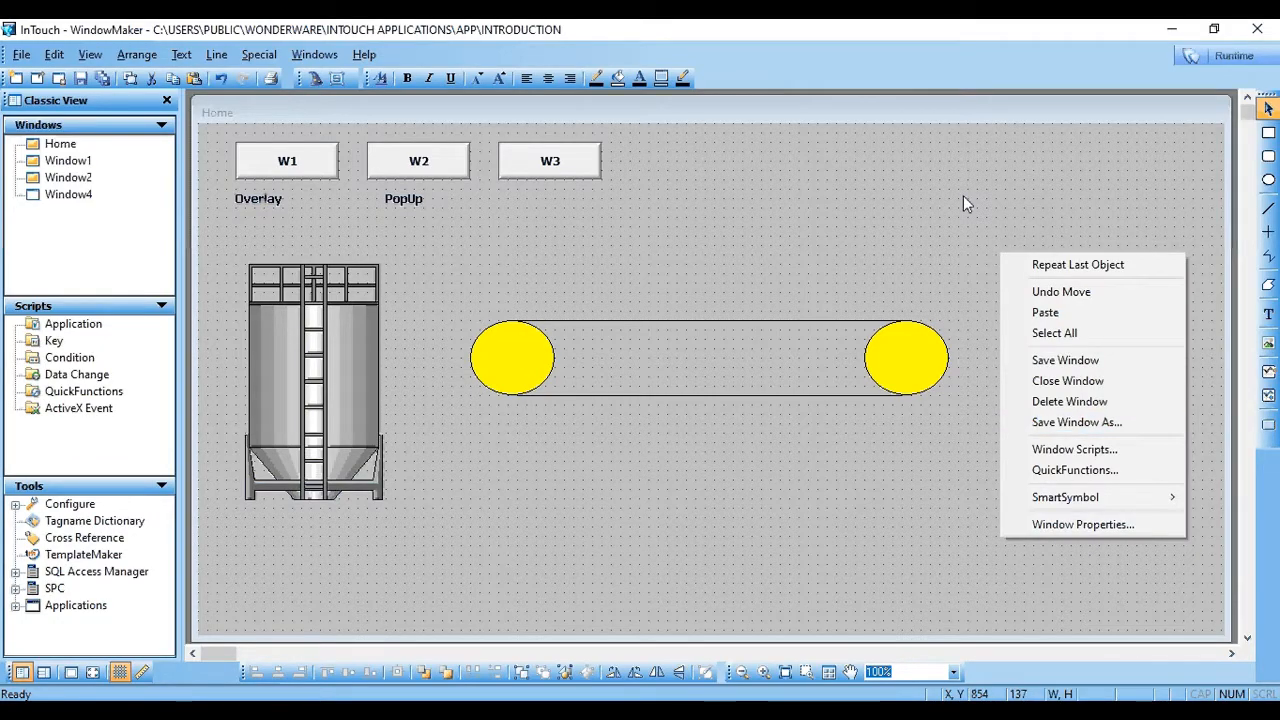
right_click(981, 251)
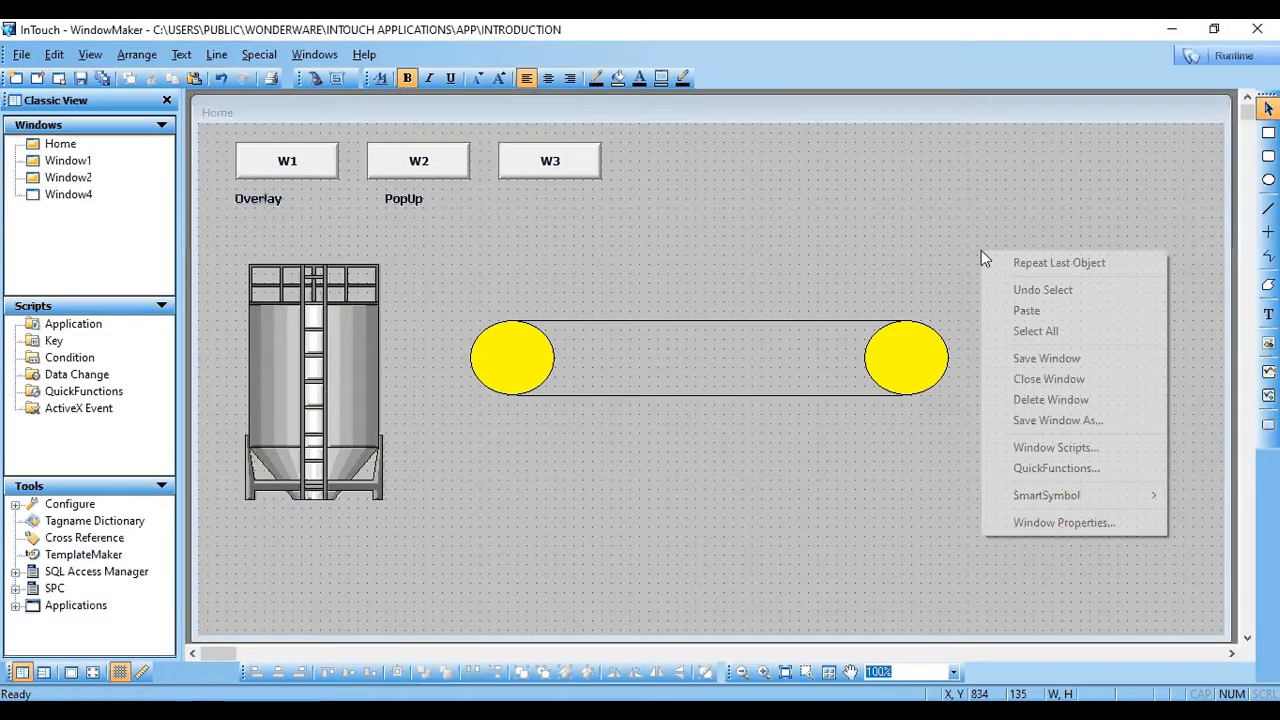
left_click(1052, 452)
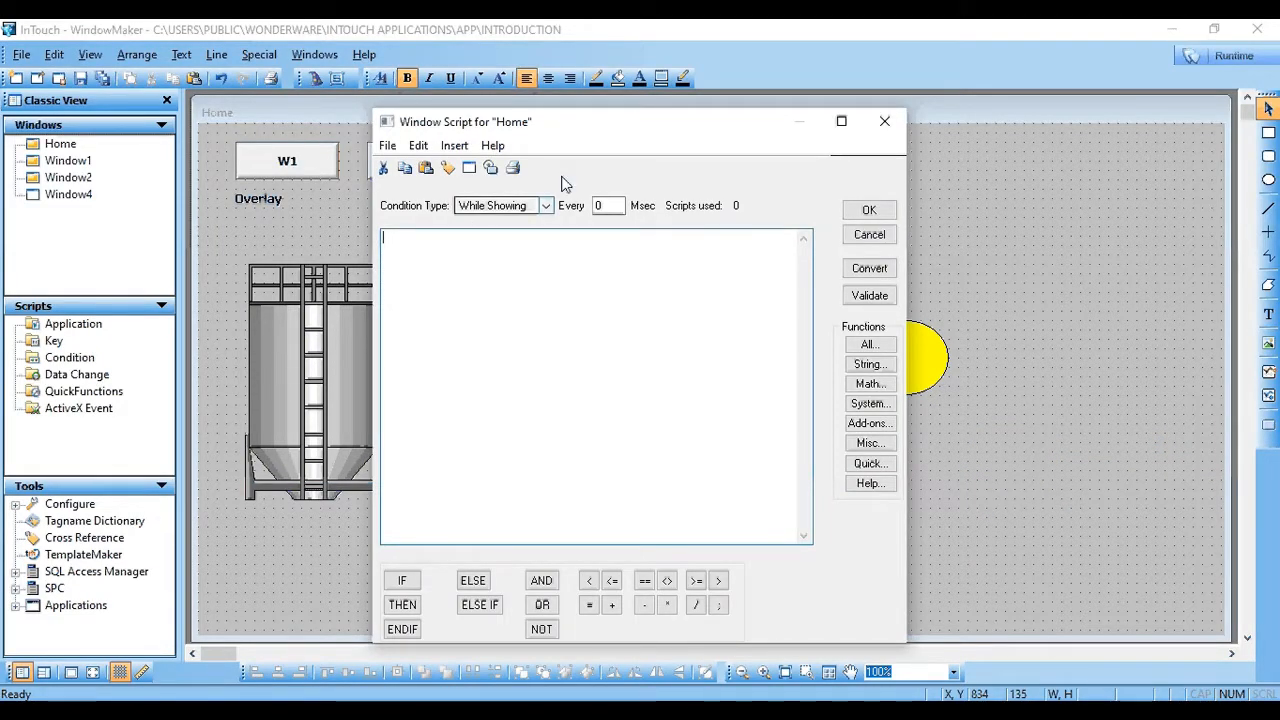
left_click_drag(573, 121, 683, 114)
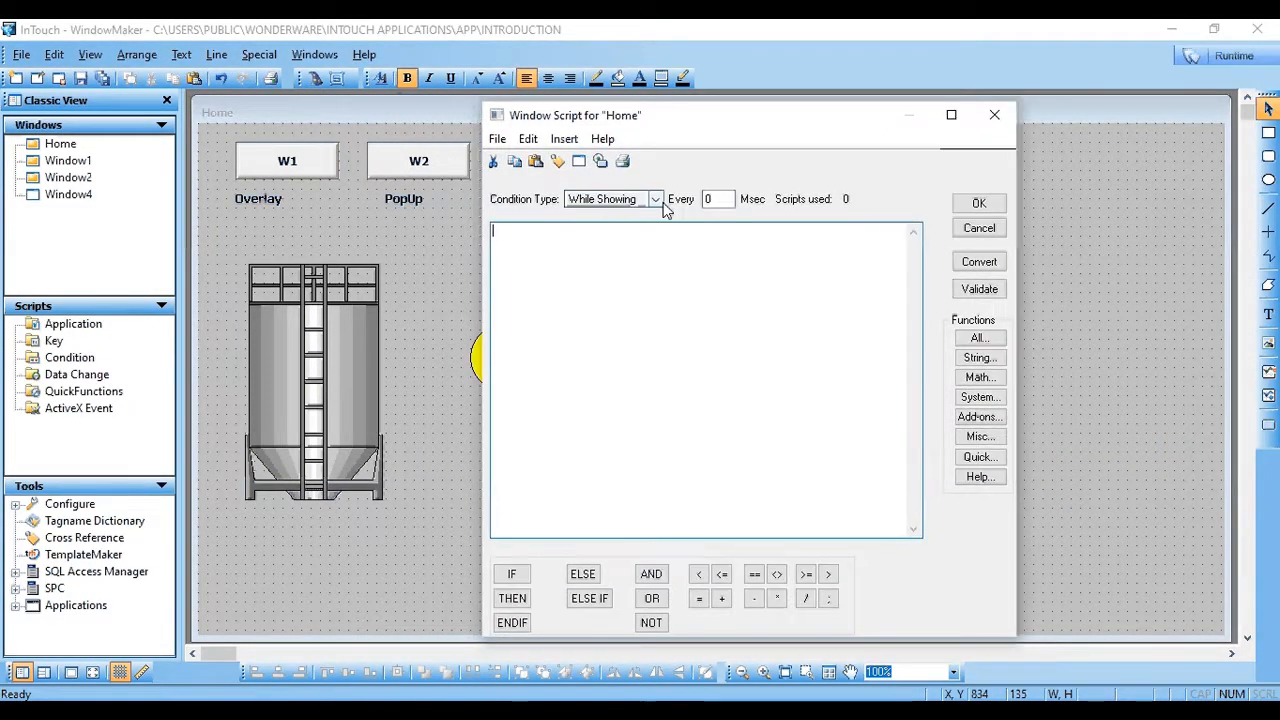
left_click(655, 200)
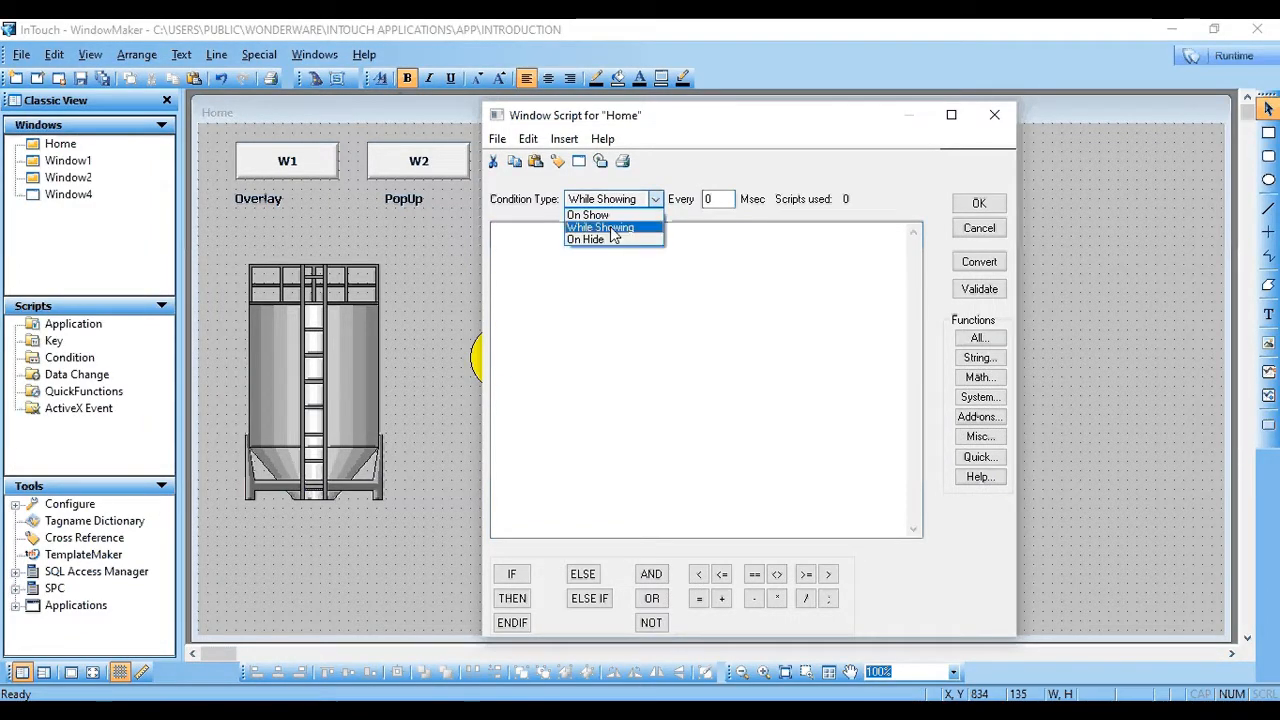
left_click(605, 228)
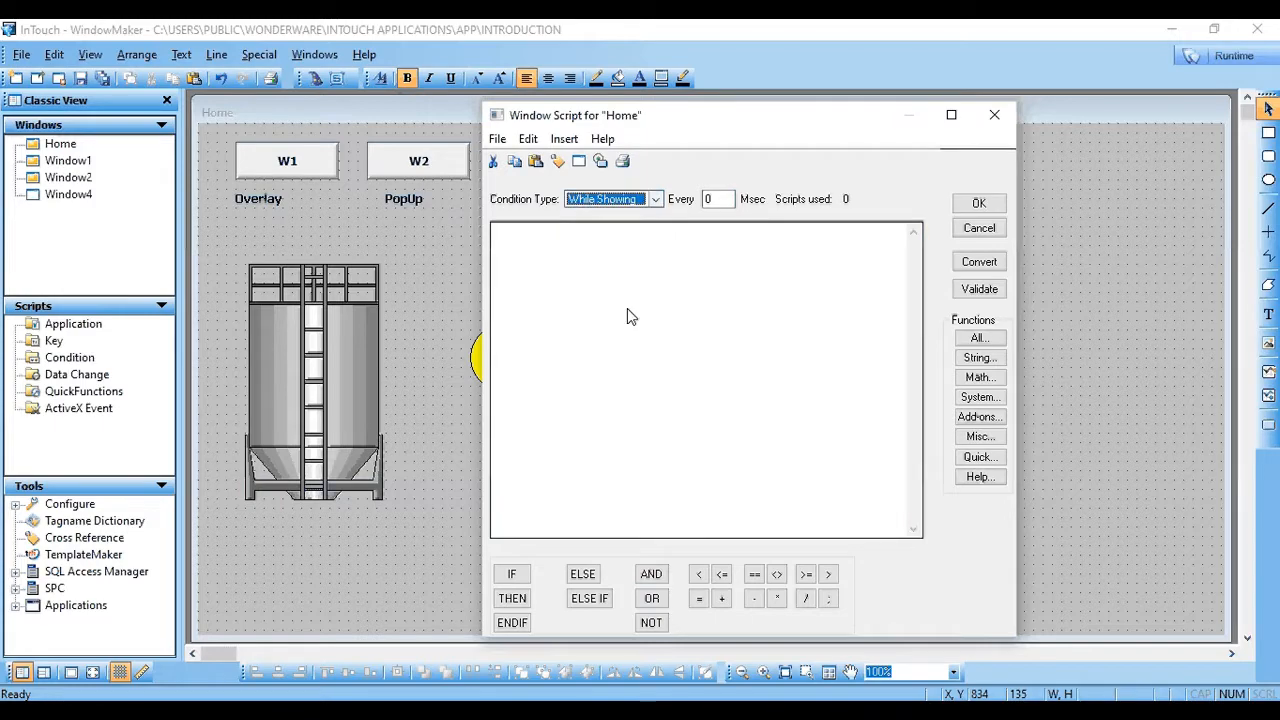
left_click(997, 116)
left_click(75, 331)
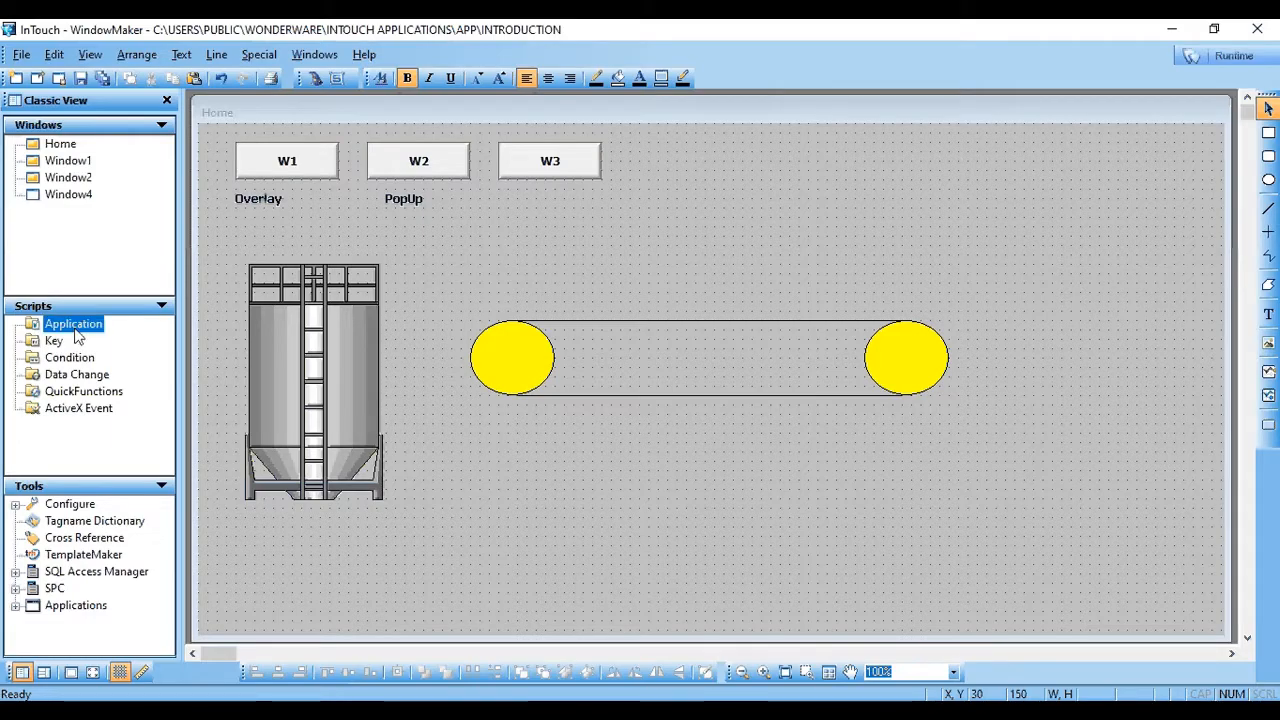
right_click(76, 335)
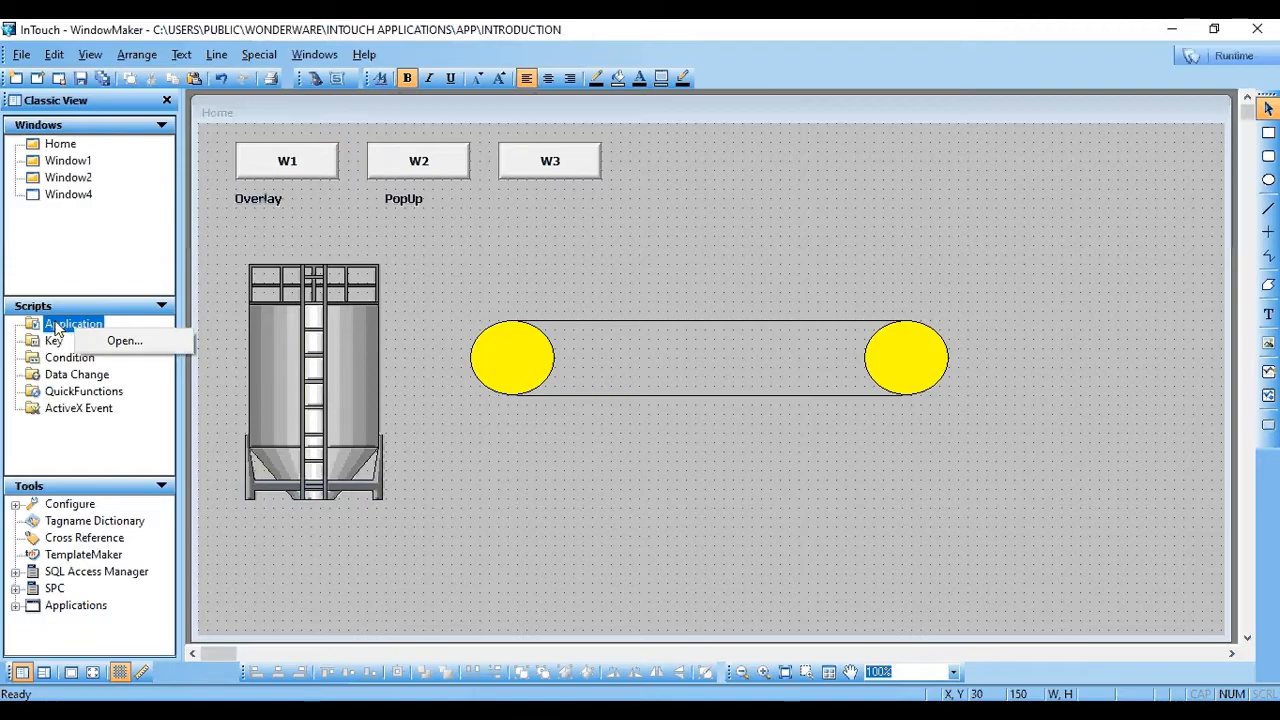
left_click(367, 318)
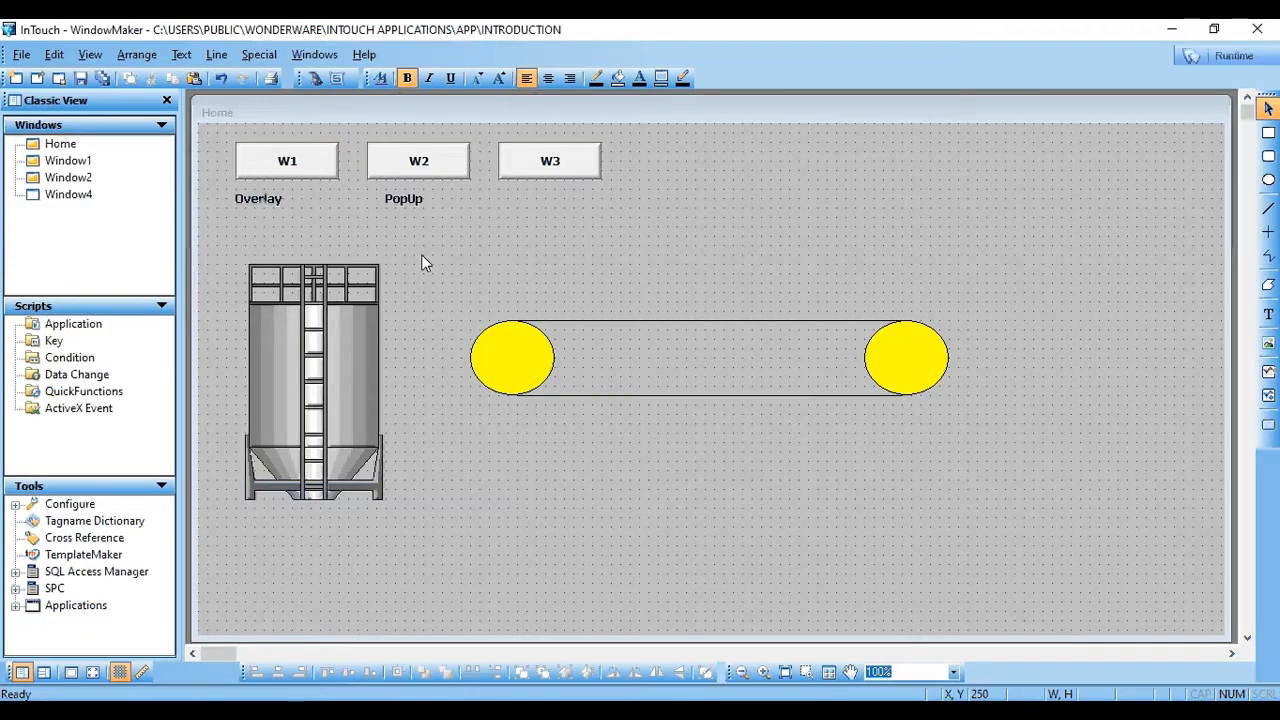
left_click(58, 341)
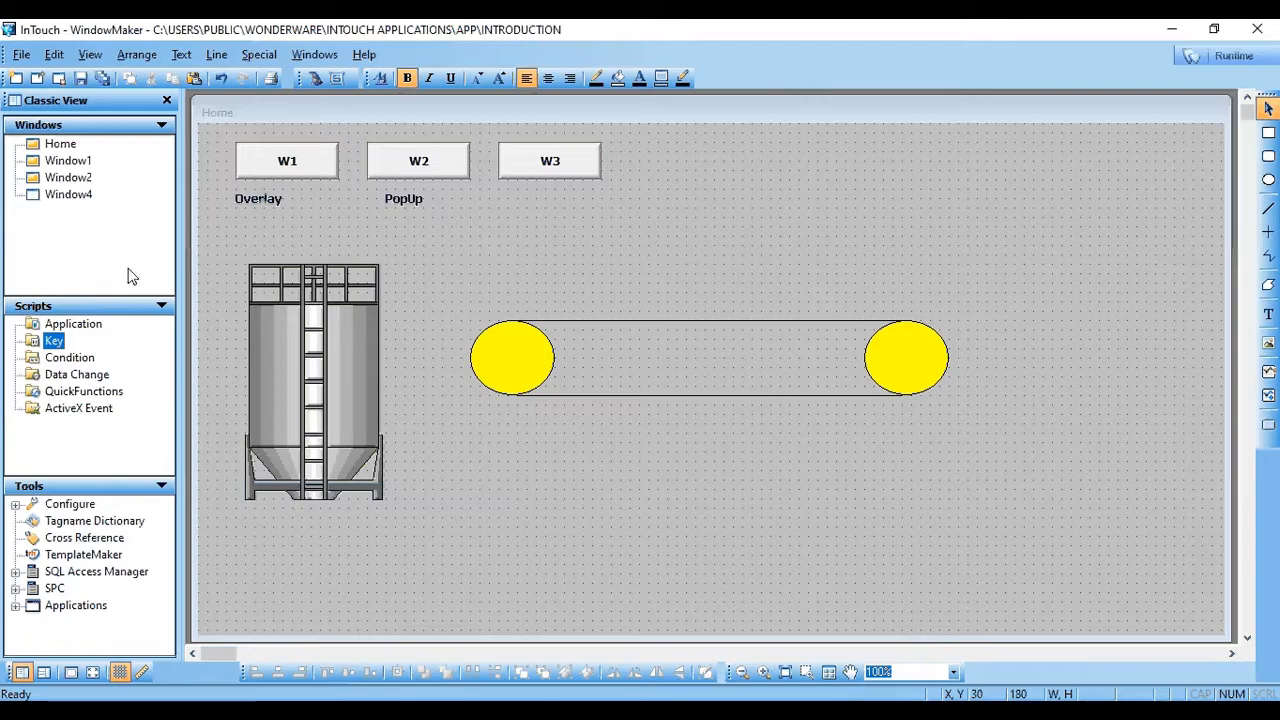
left_click(705, 258)
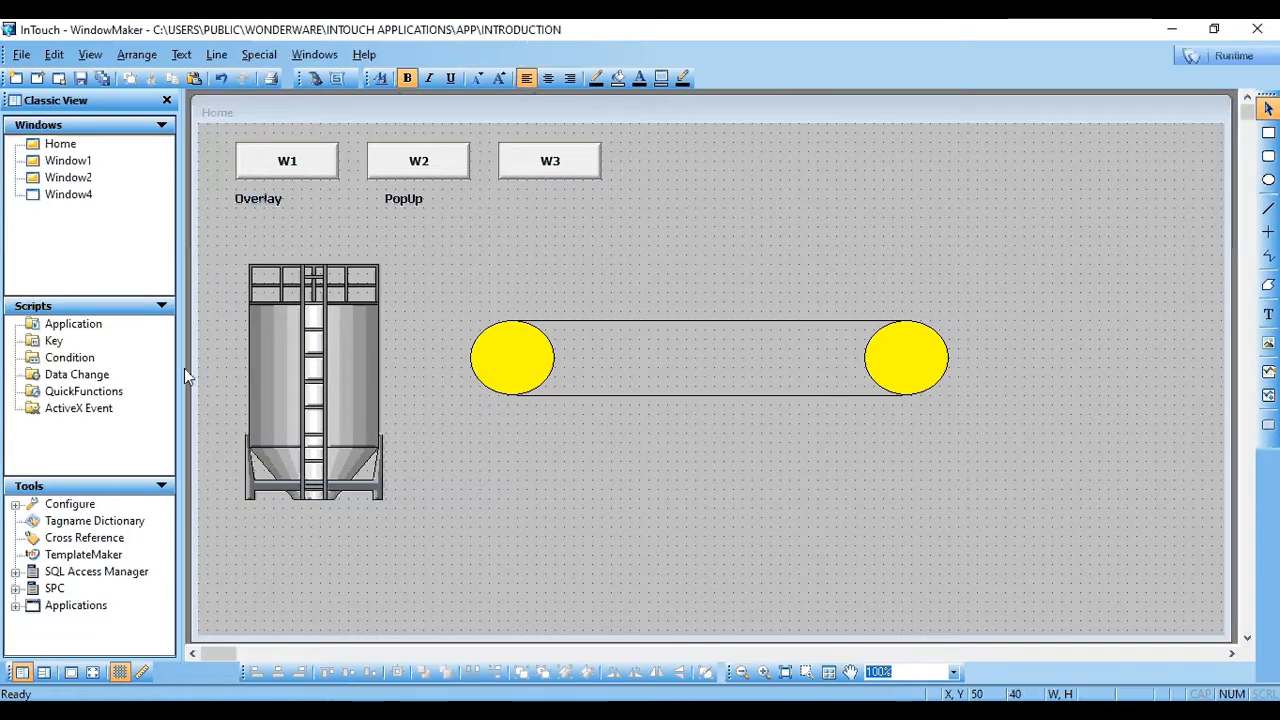
Break the tank cell in the Home window so the tank can take animation links.
left_click(287, 366)
double_click(287, 366)
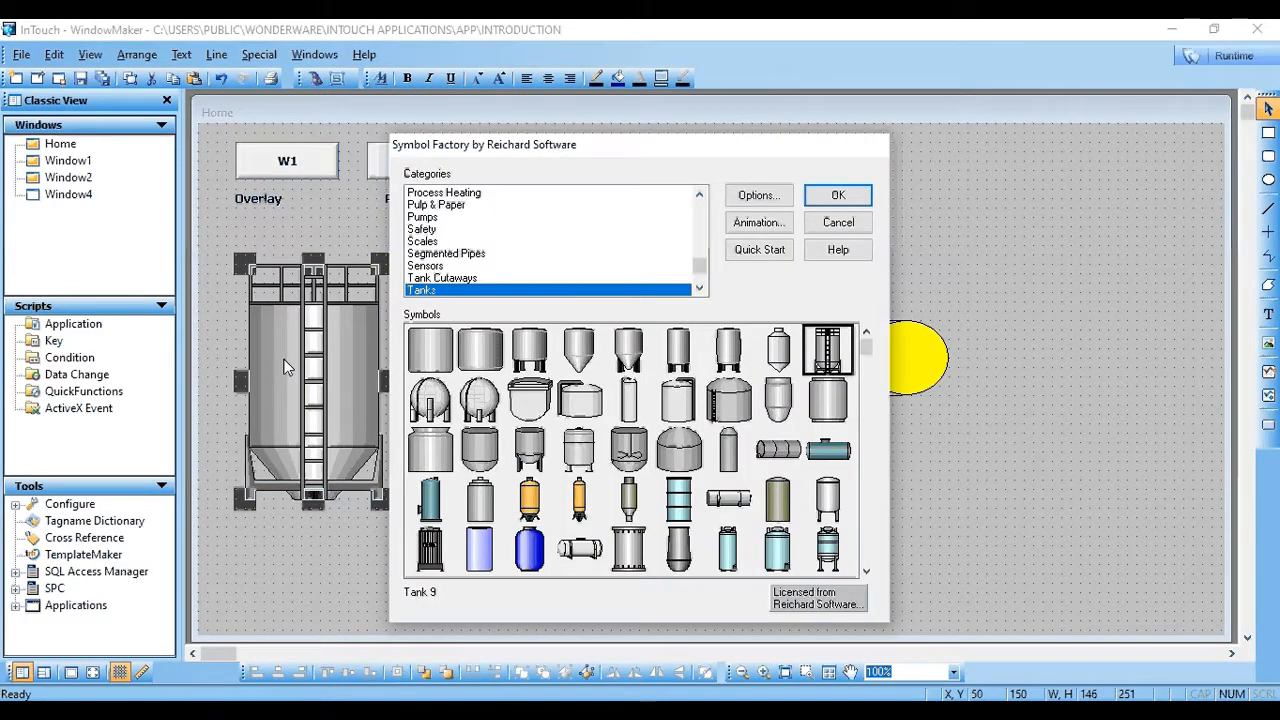
left_click(838, 194)
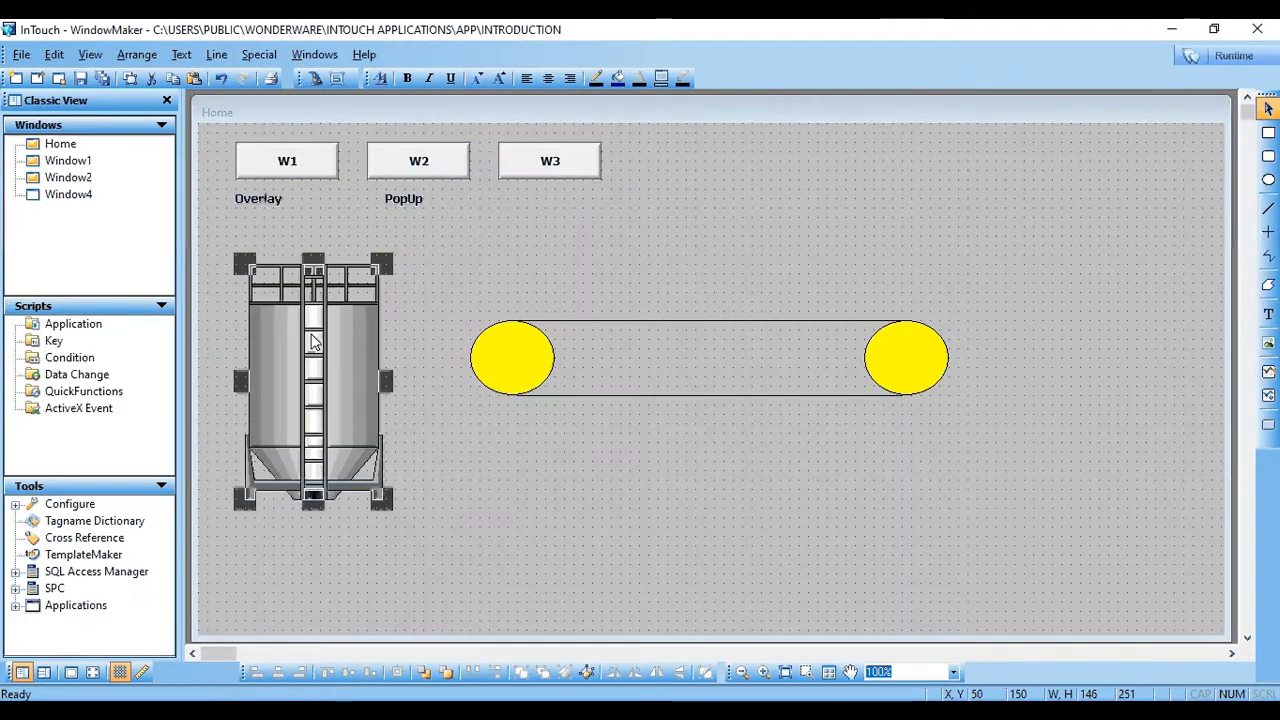
right_click(312, 342)
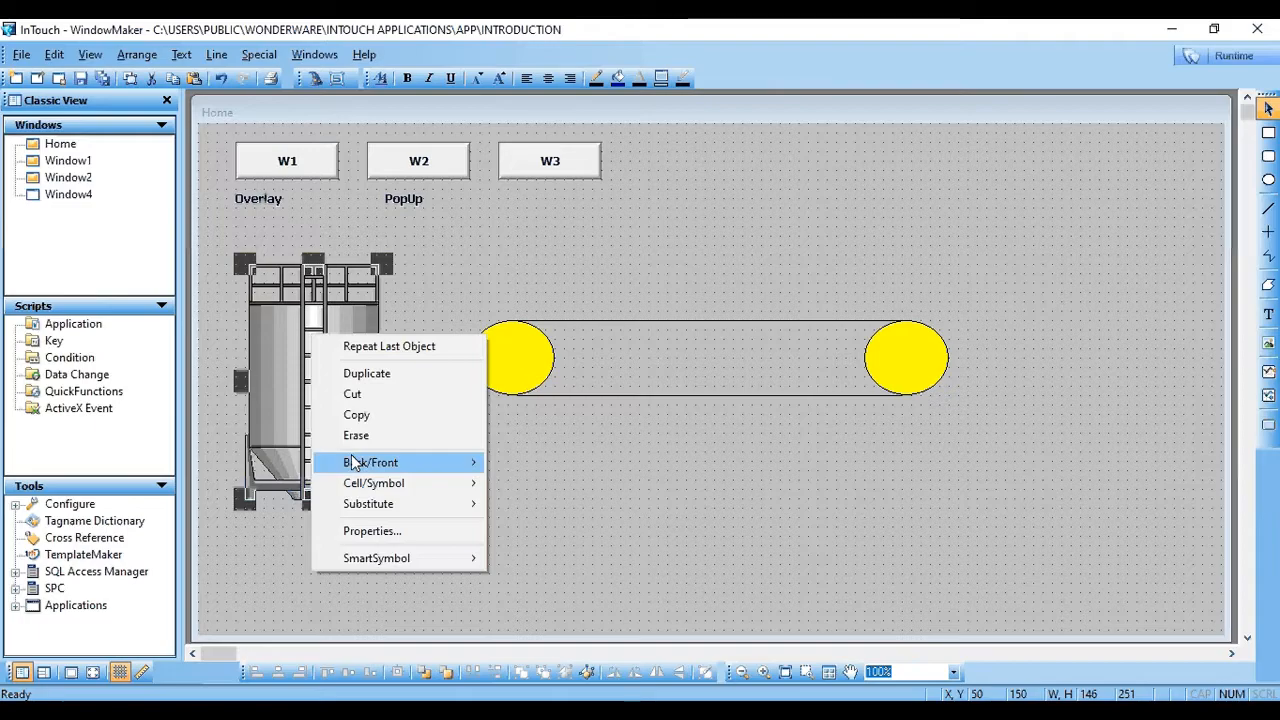
mouse_move(358, 487)
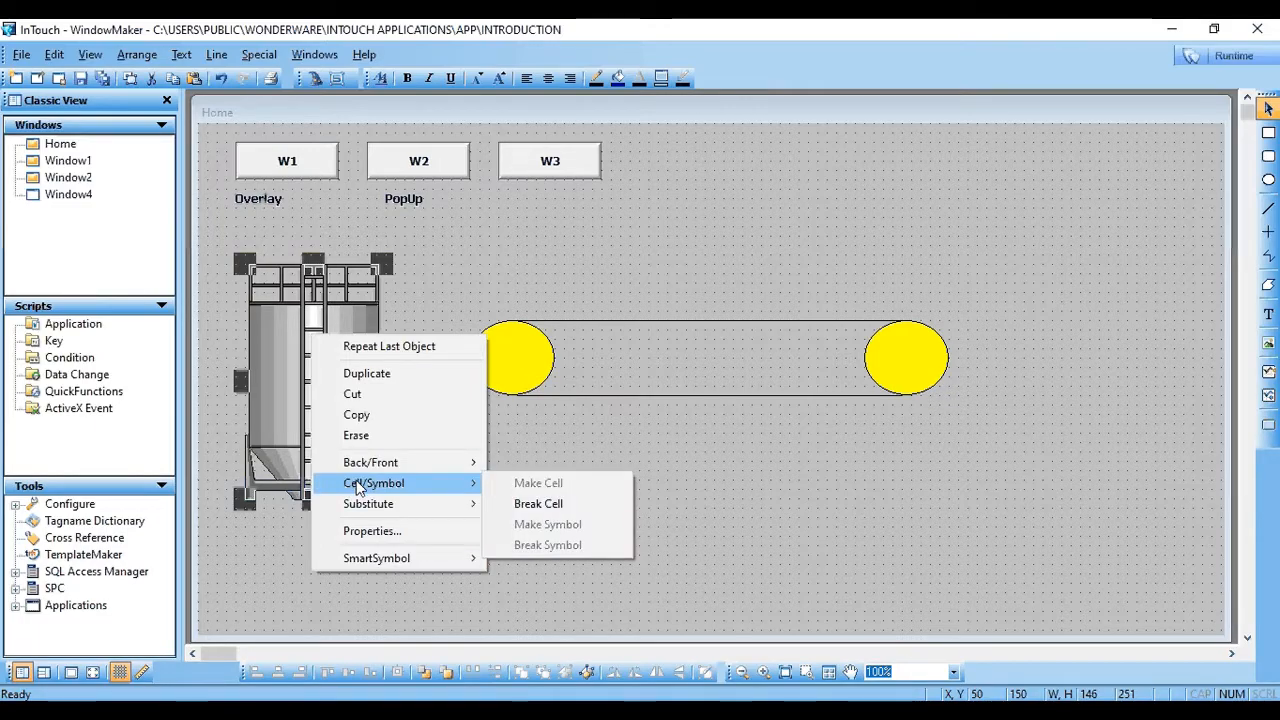
left_click(538, 504)
left_click(442, 453)
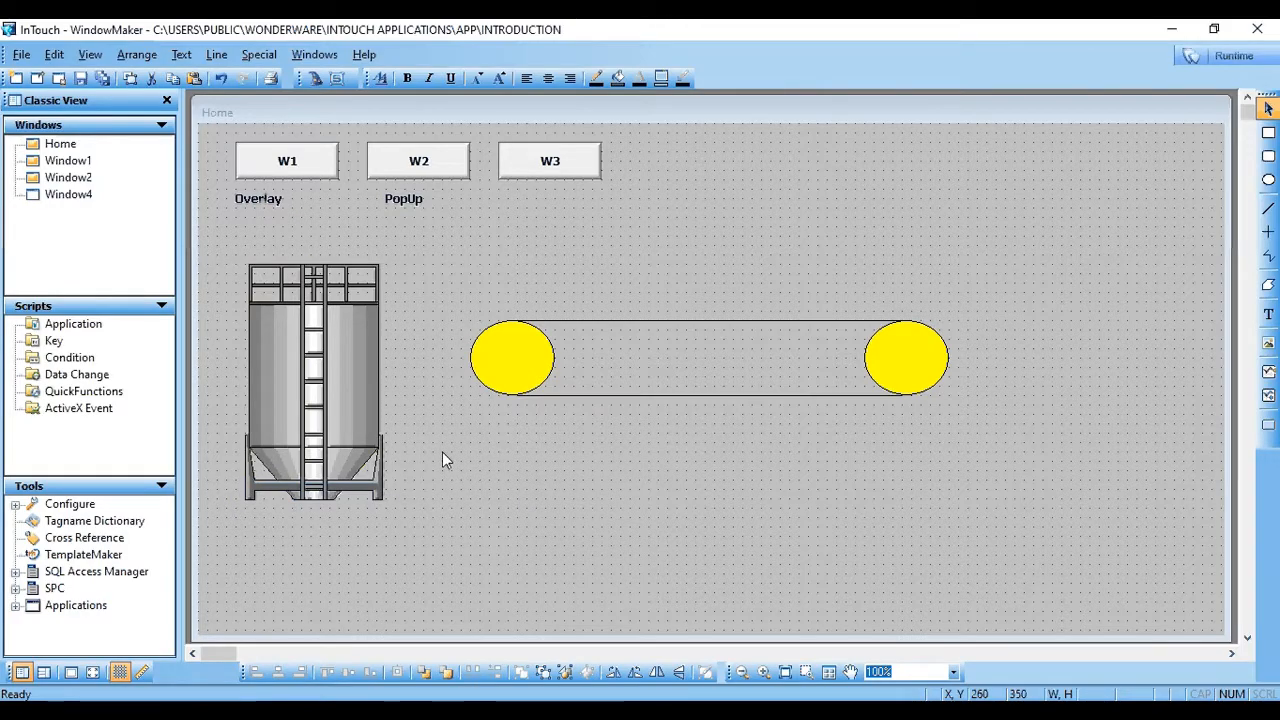
Give the tank symbol a vertical percent fill link driven by the expression T2.
left_click(318, 380)
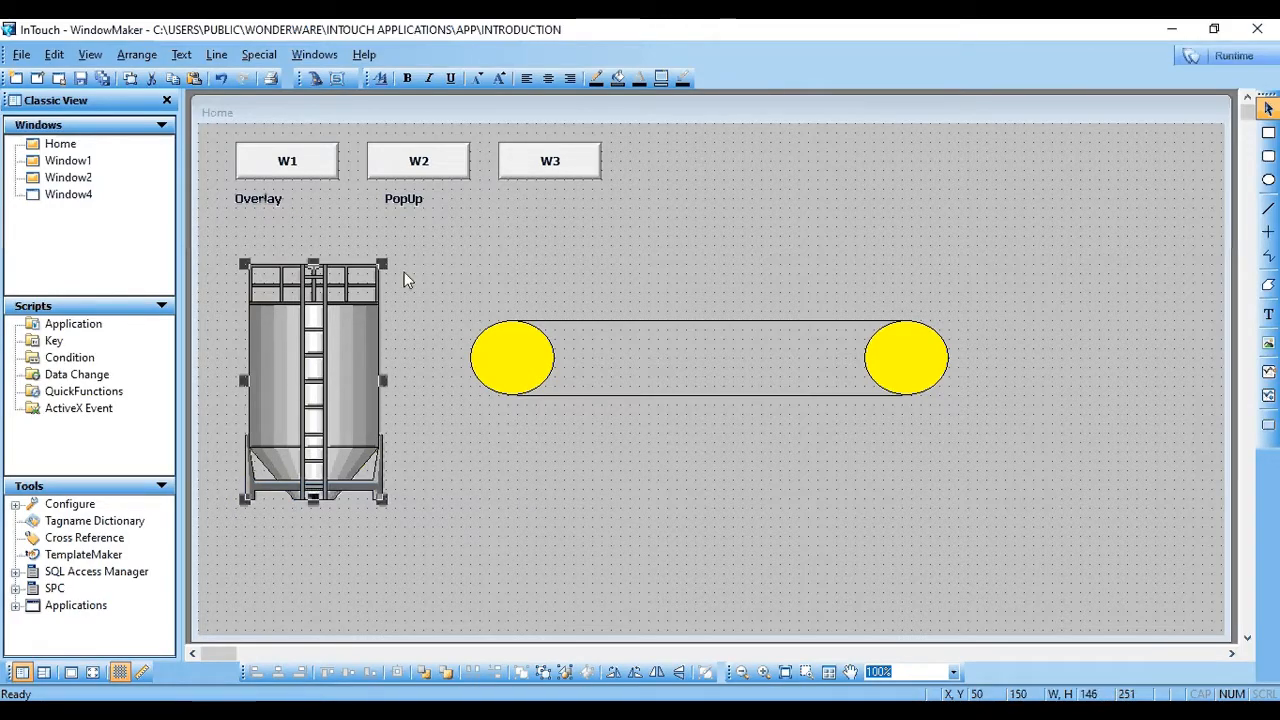
double_click(294, 355)
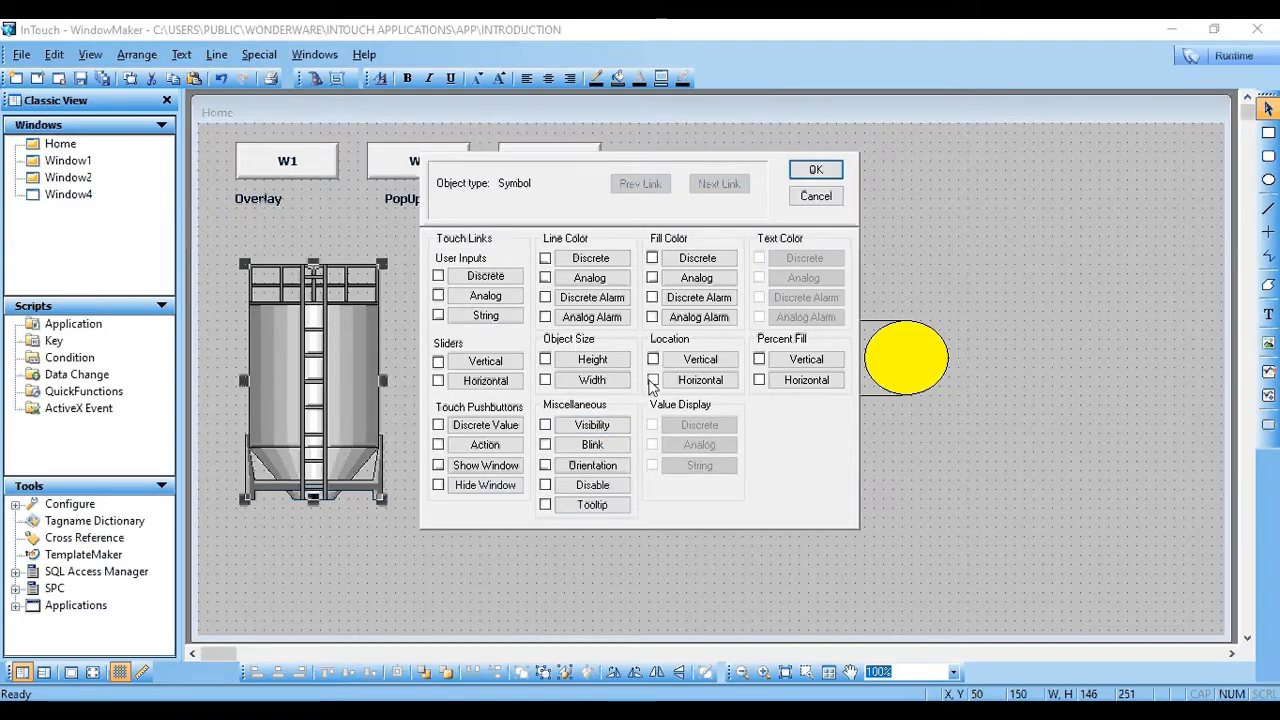
left_click(760, 360)
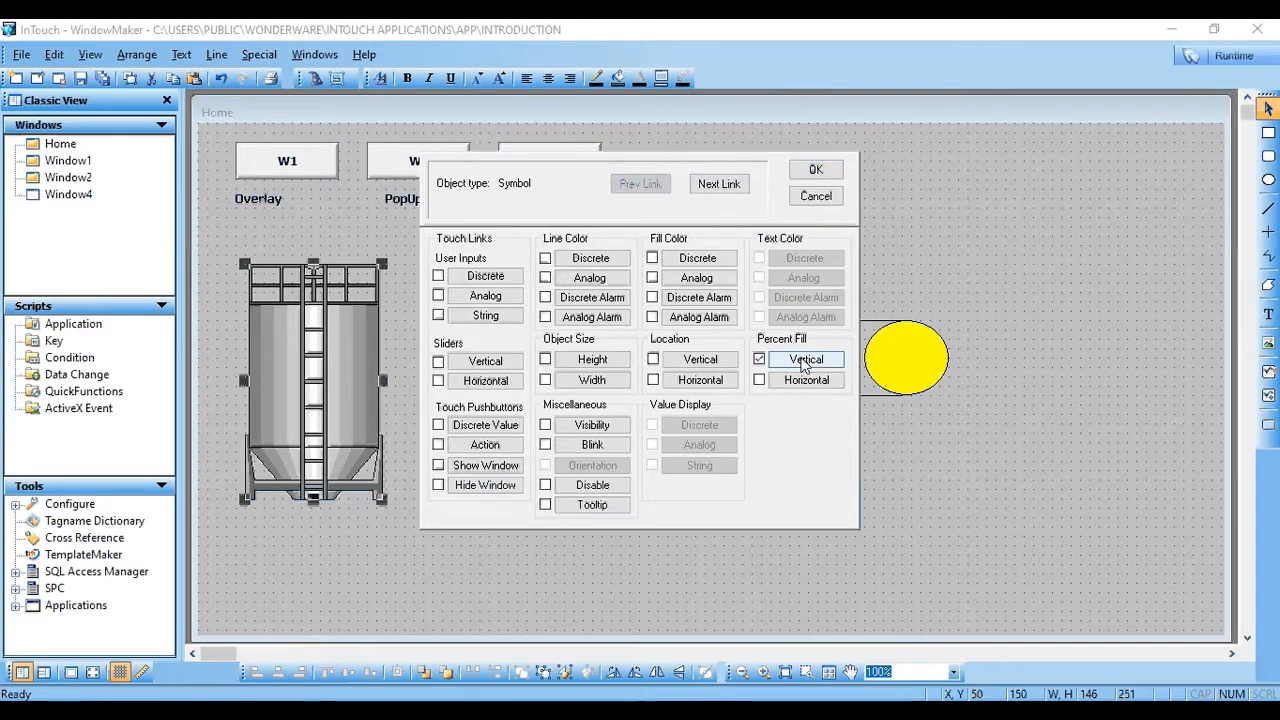
left_click(805, 361)
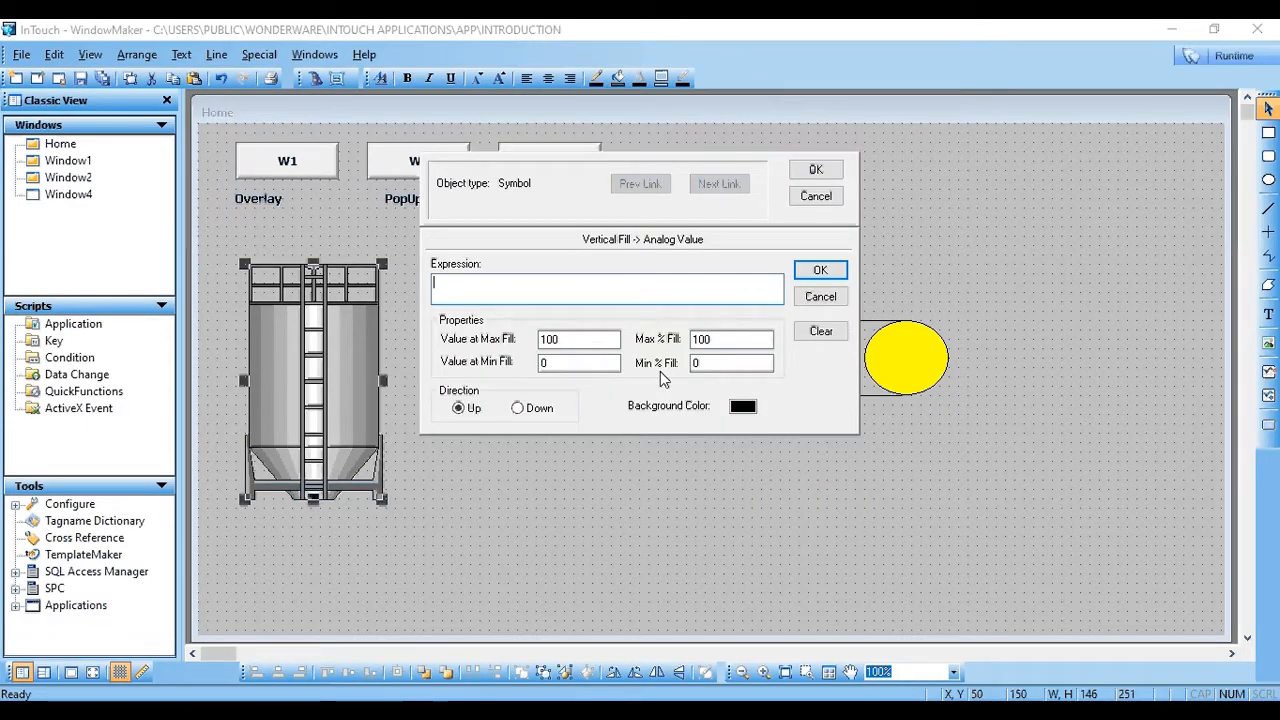
type("T1")
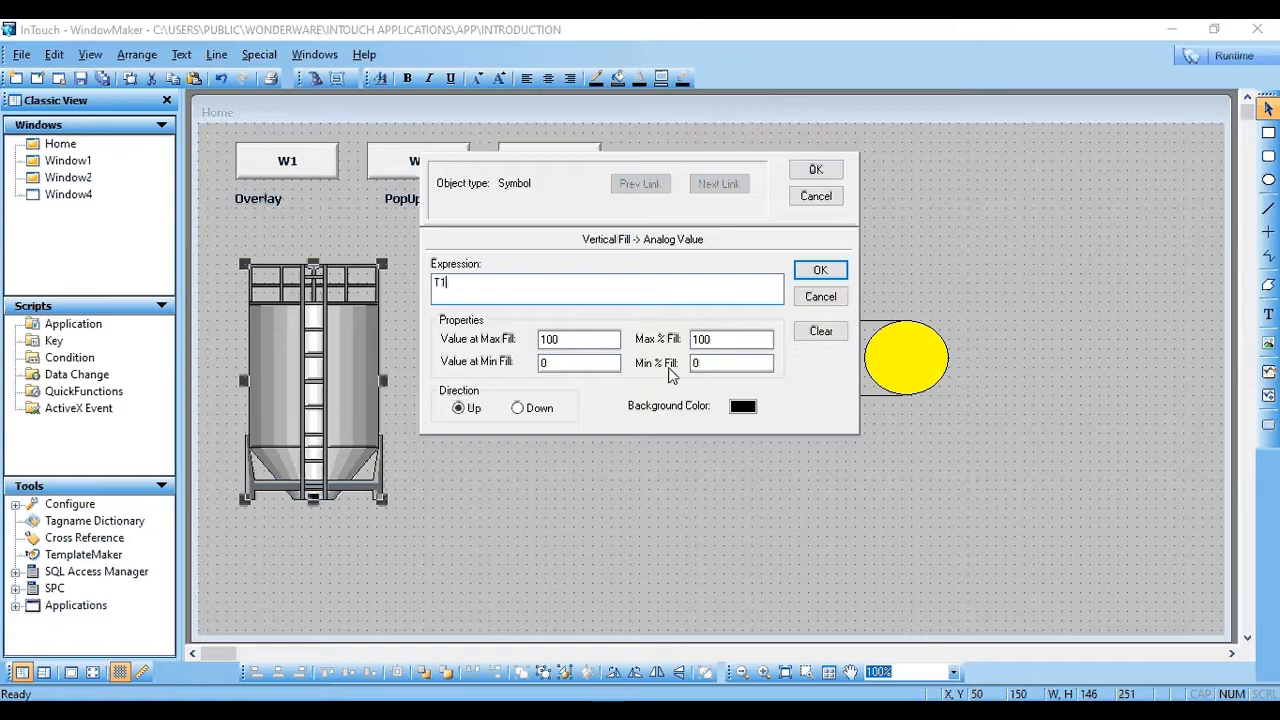
key("BackSpace")
type("ank")
key("BackSpace")
type("1")
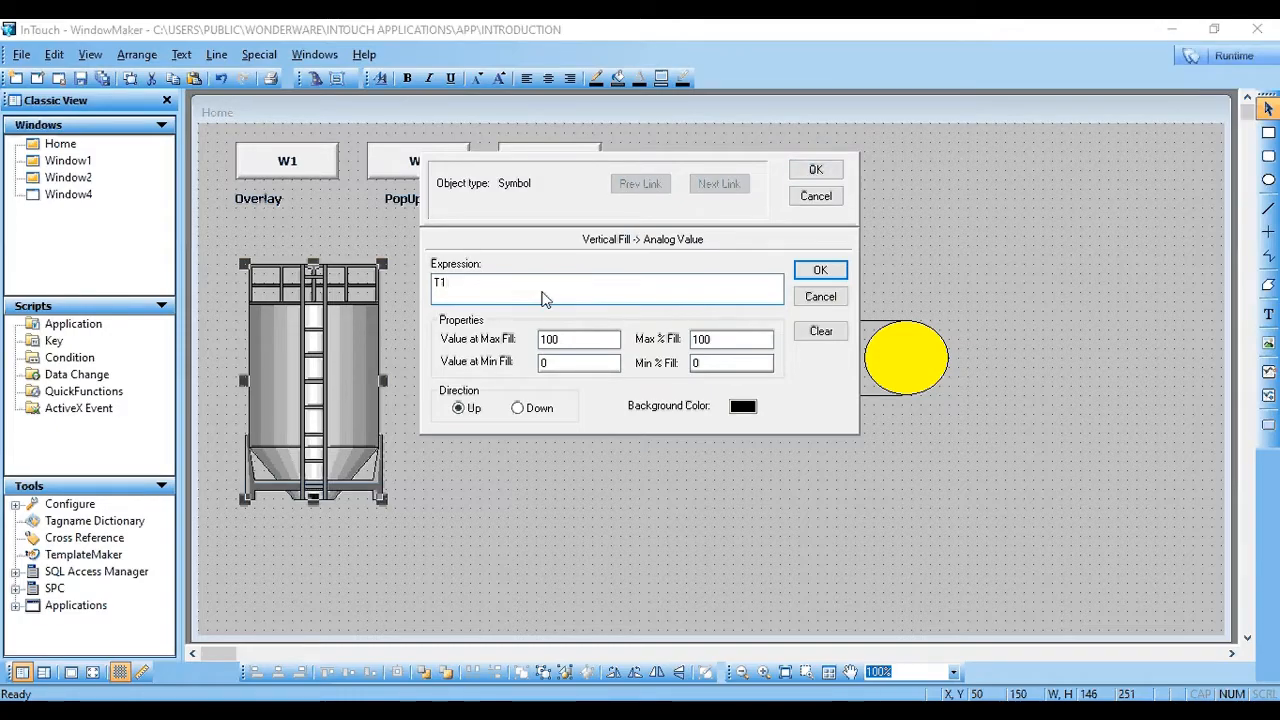
left_click(811, 172)
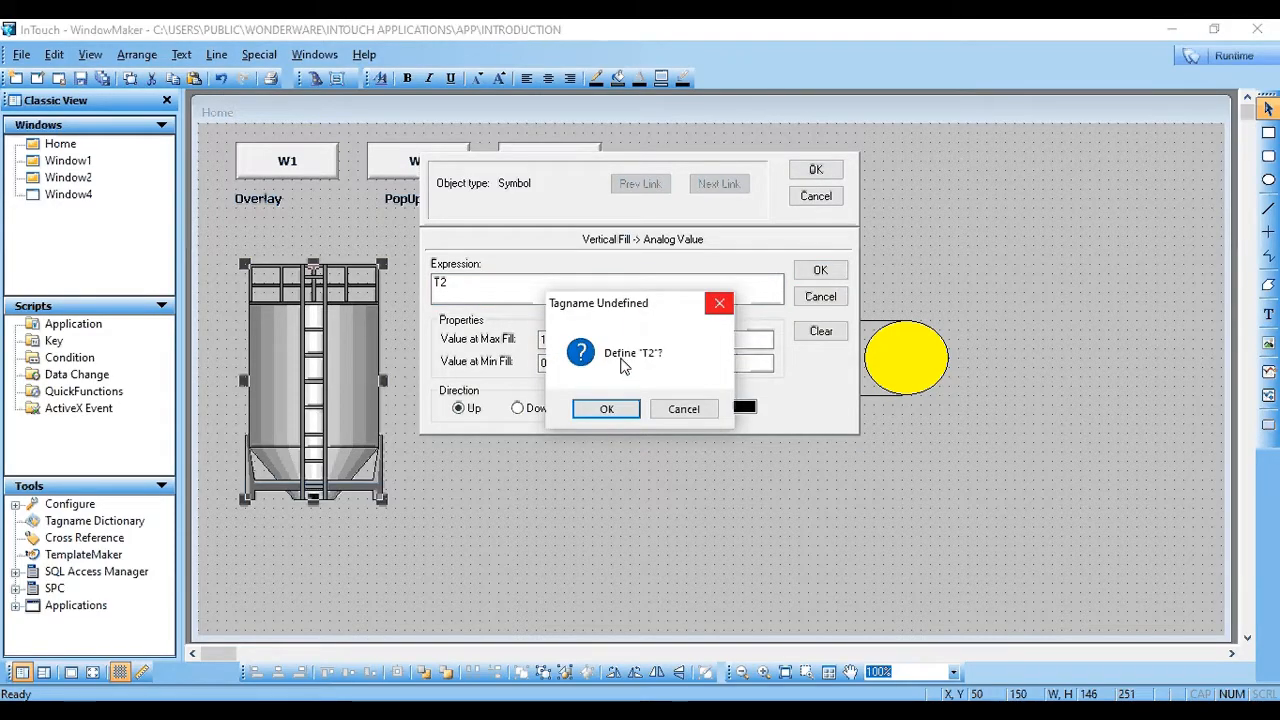
Define the tagname T2 as a Memory Real tag and accept the tank's fill link.
left_click(607, 410)
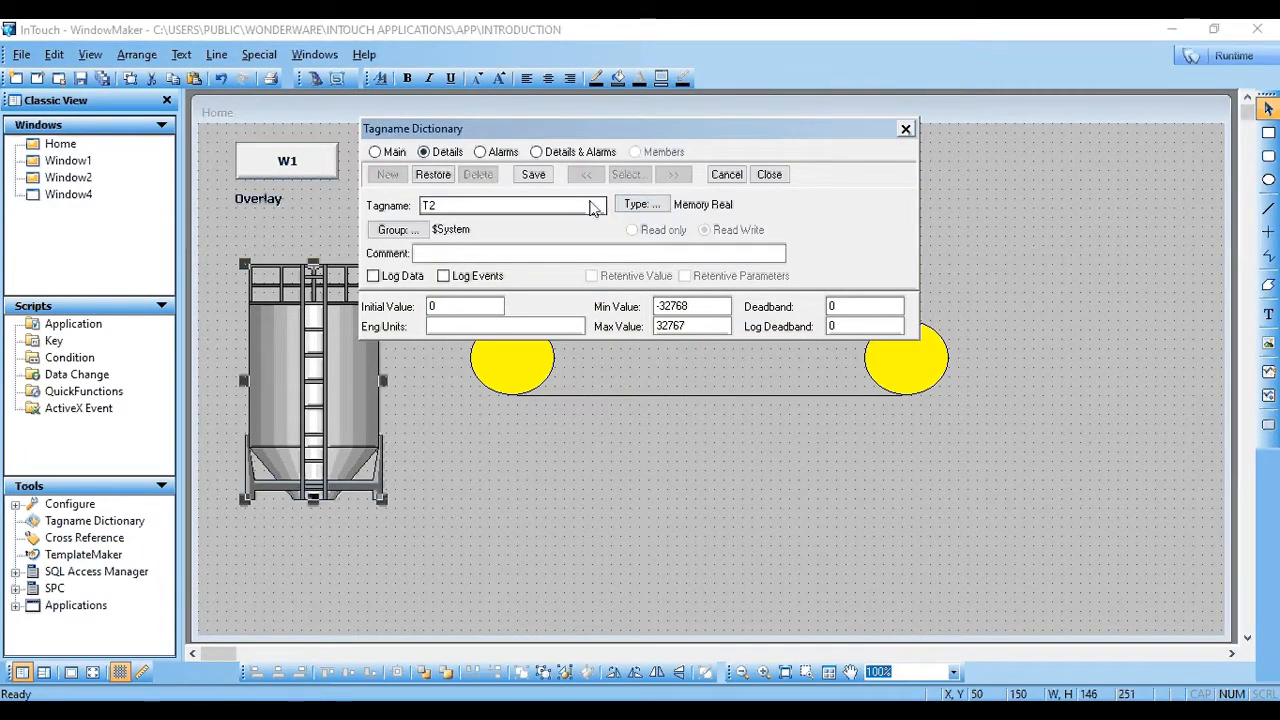
left_click(650, 206)
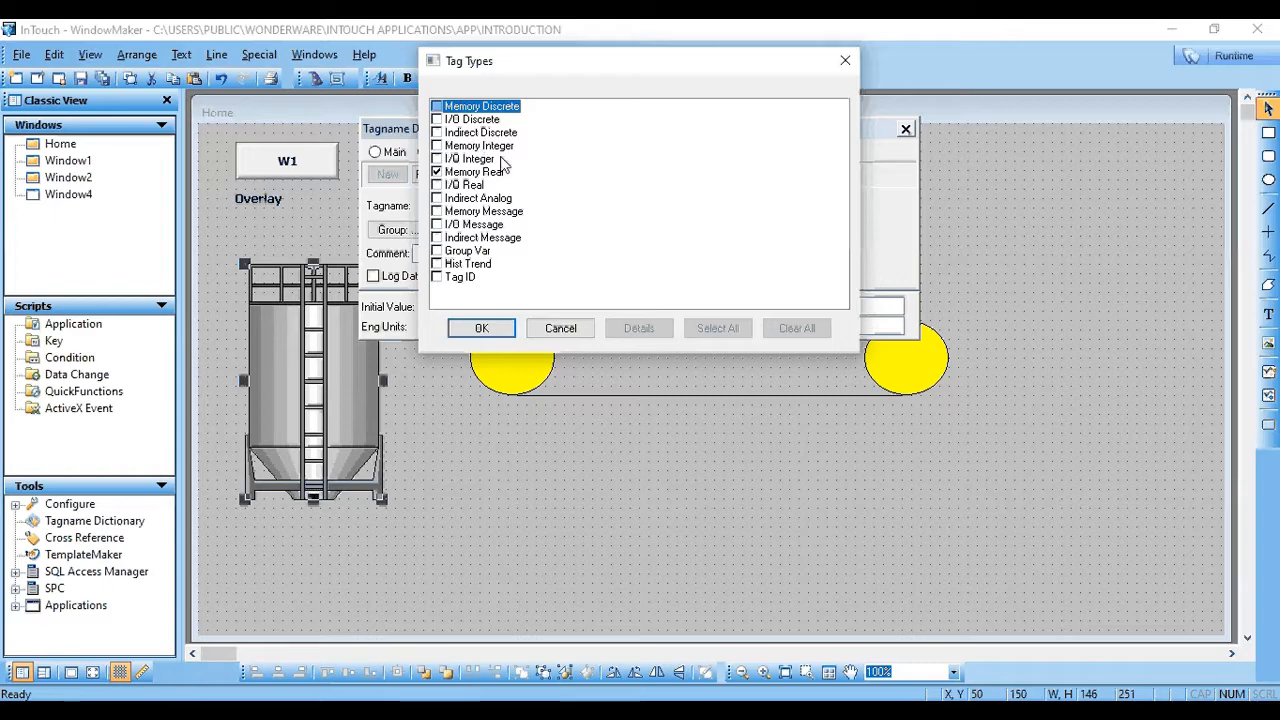
left_click(487, 333)
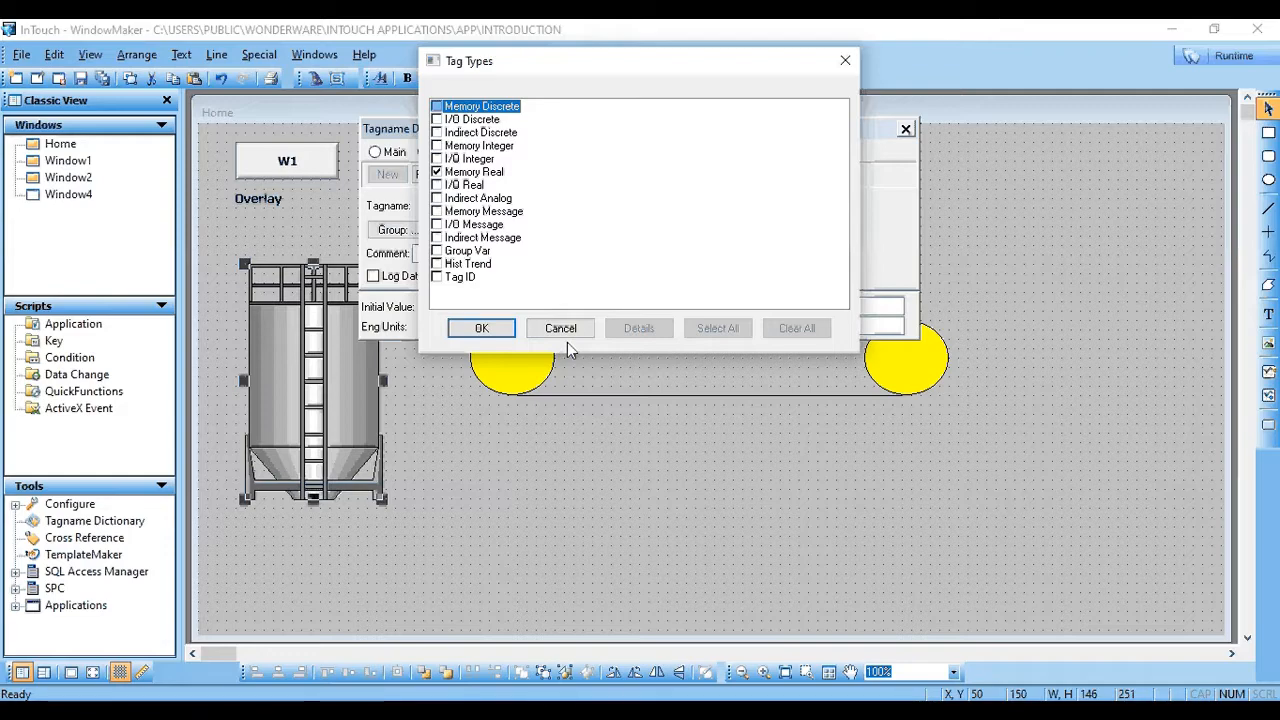
left_click(494, 332)
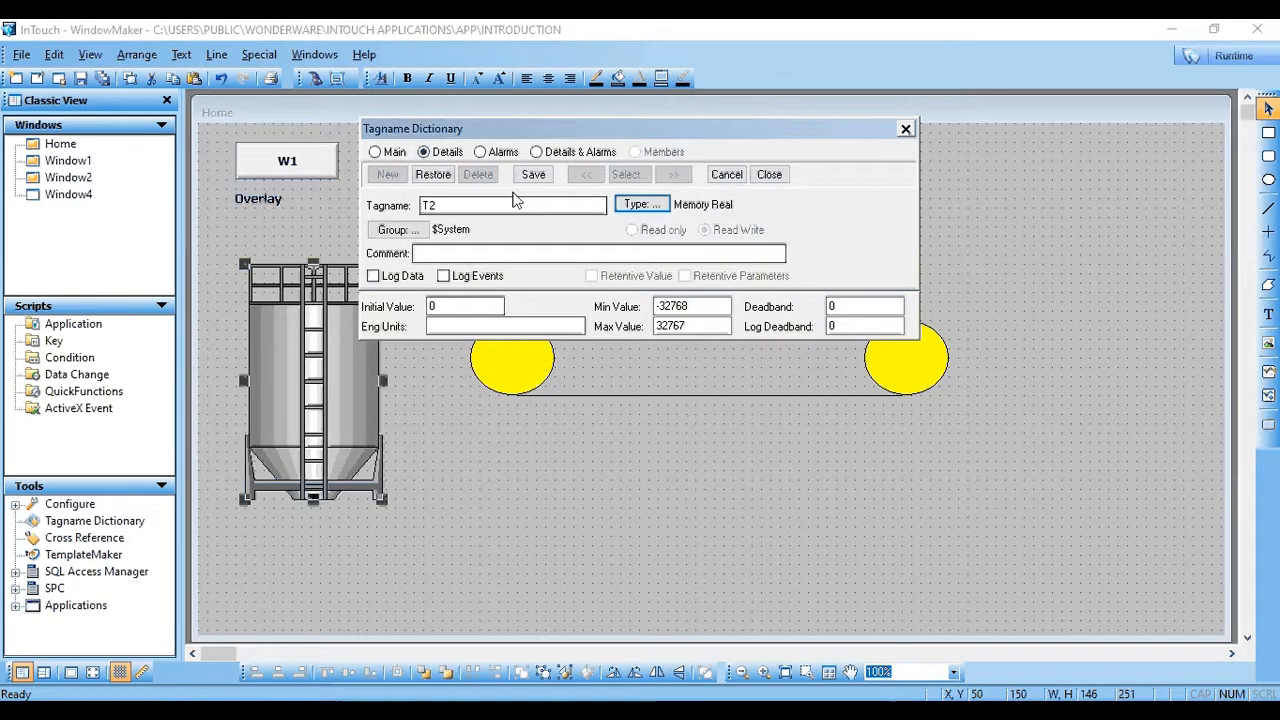
left_click(778, 182)
key("Return")
key("Return")
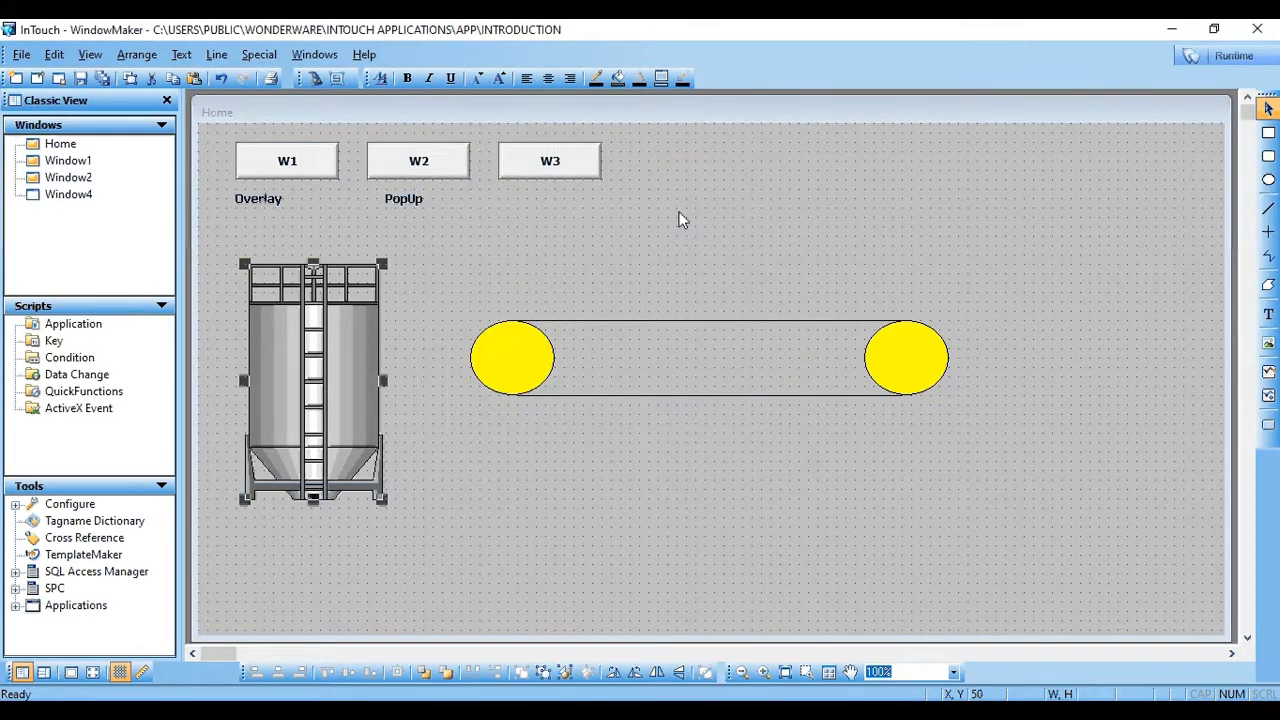
left_click(457, 243)
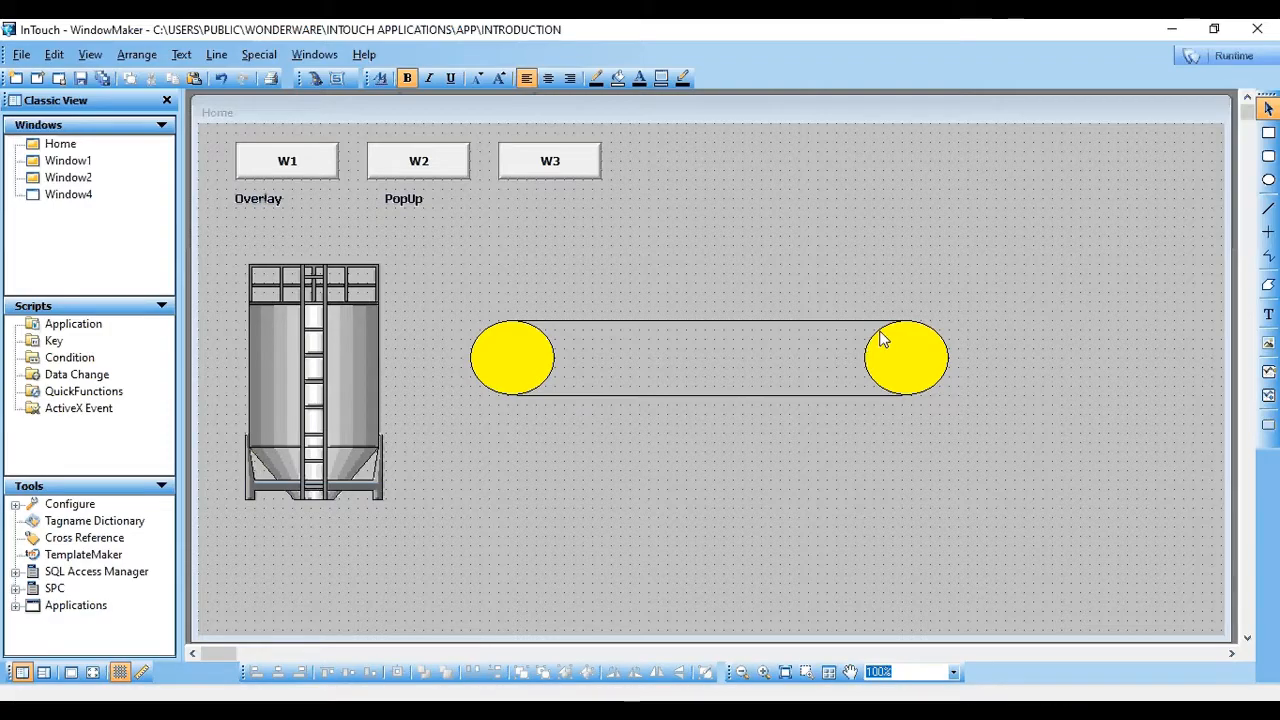
Write the On Show window script for Home as T2=0;.
right_click(1025, 318)
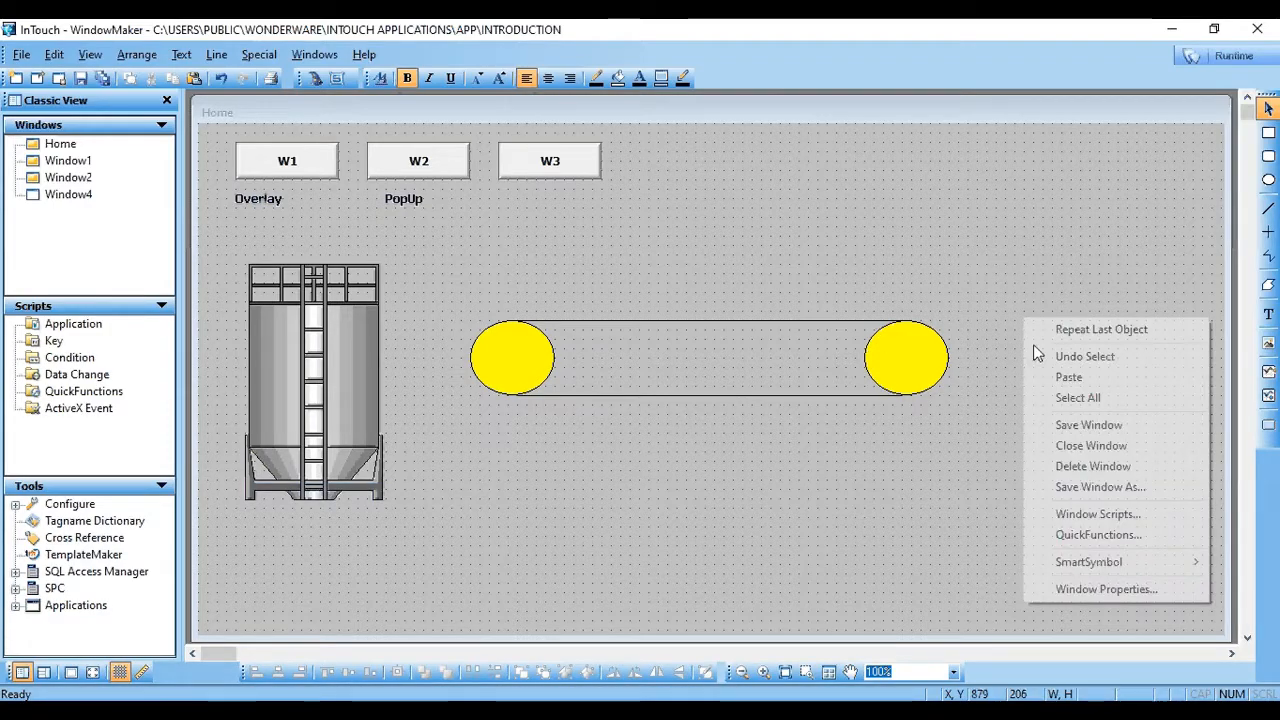
left_click(1084, 517)
left_click_drag(767, 129, 1011, 142)
left_click(748, 213)
left_click(724, 229)
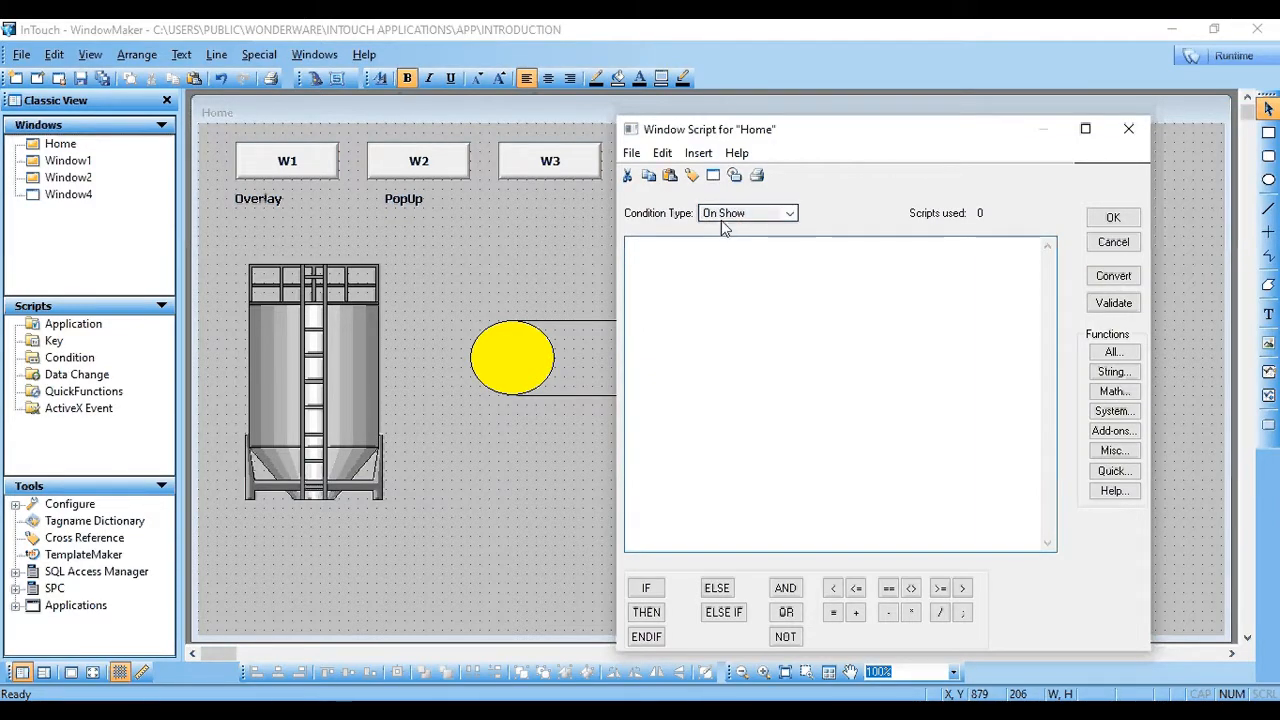
left_click(757, 289)
type("T1=")
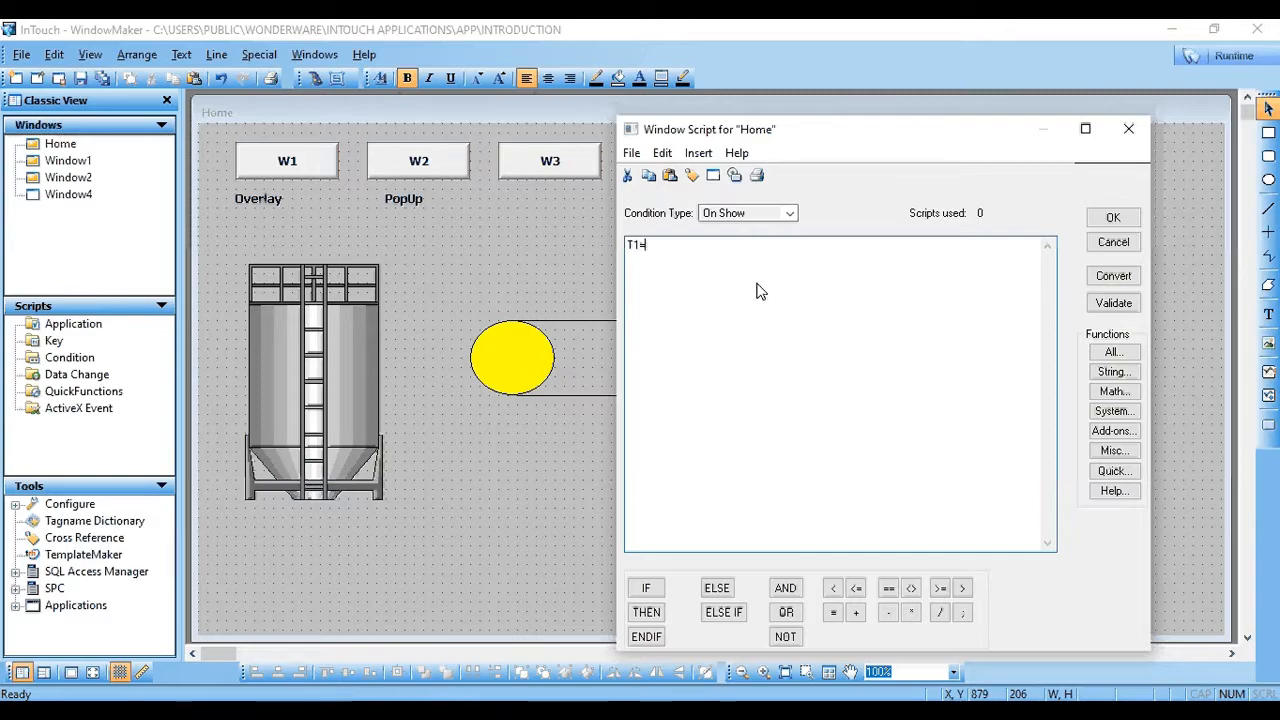
key("BackSpace")
type("2")
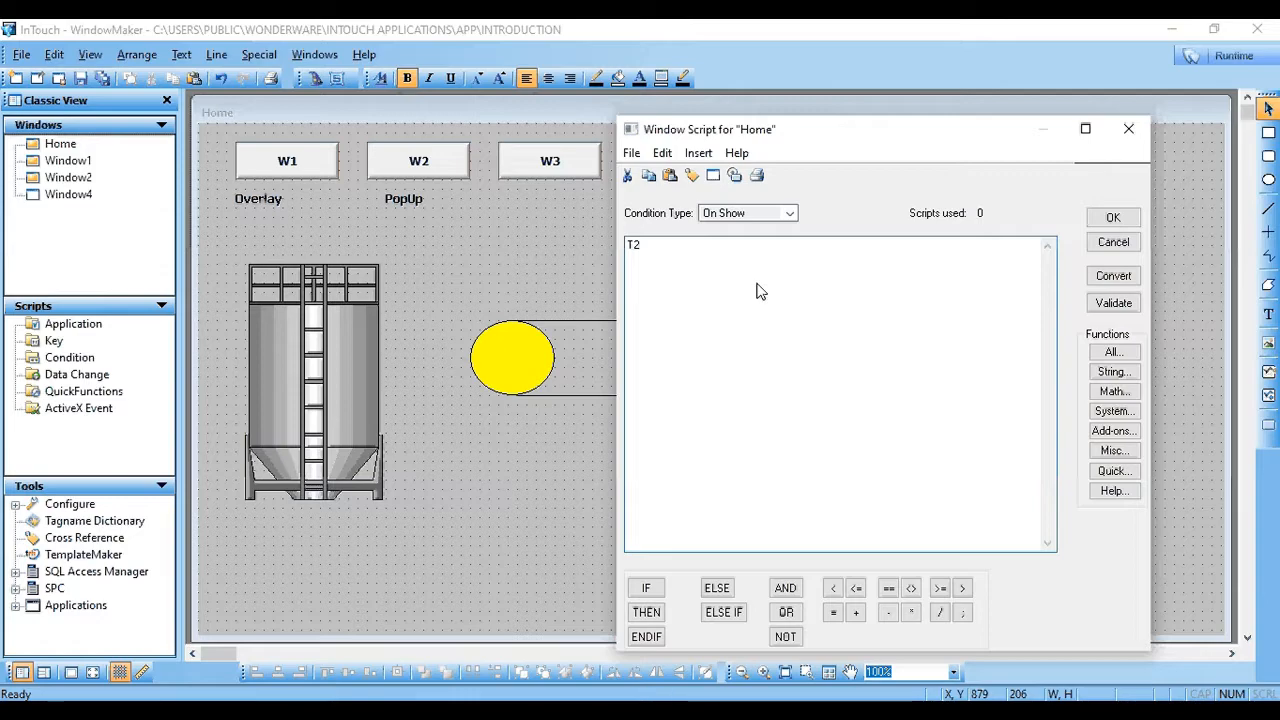
type("=0;")
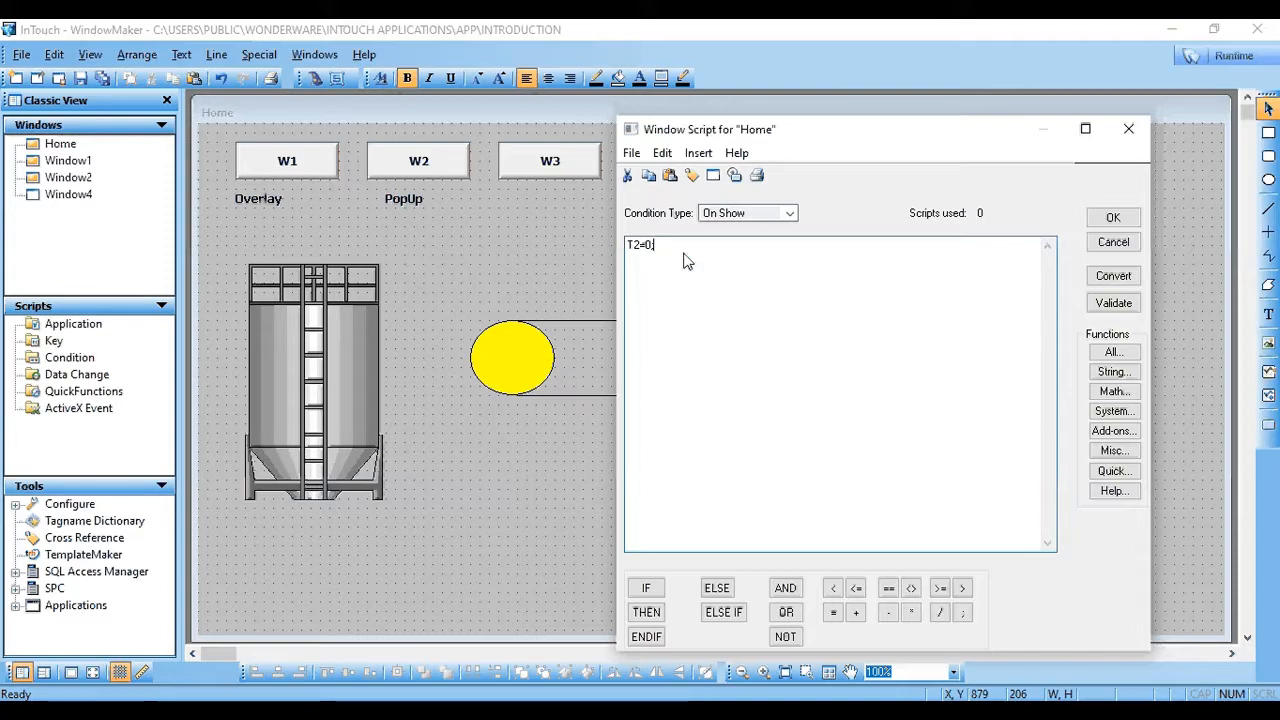
left_click_drag(684, 252, 592, 243)
left_click(664, 248)
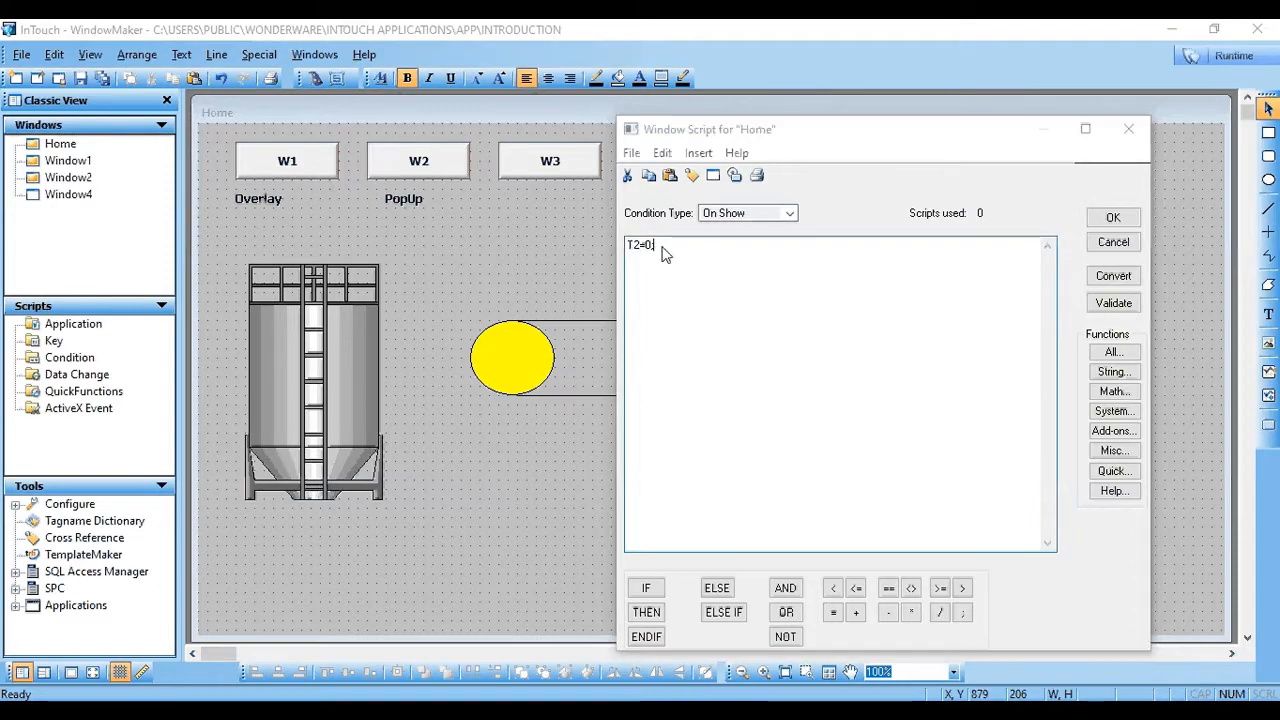
double_click(664, 252)
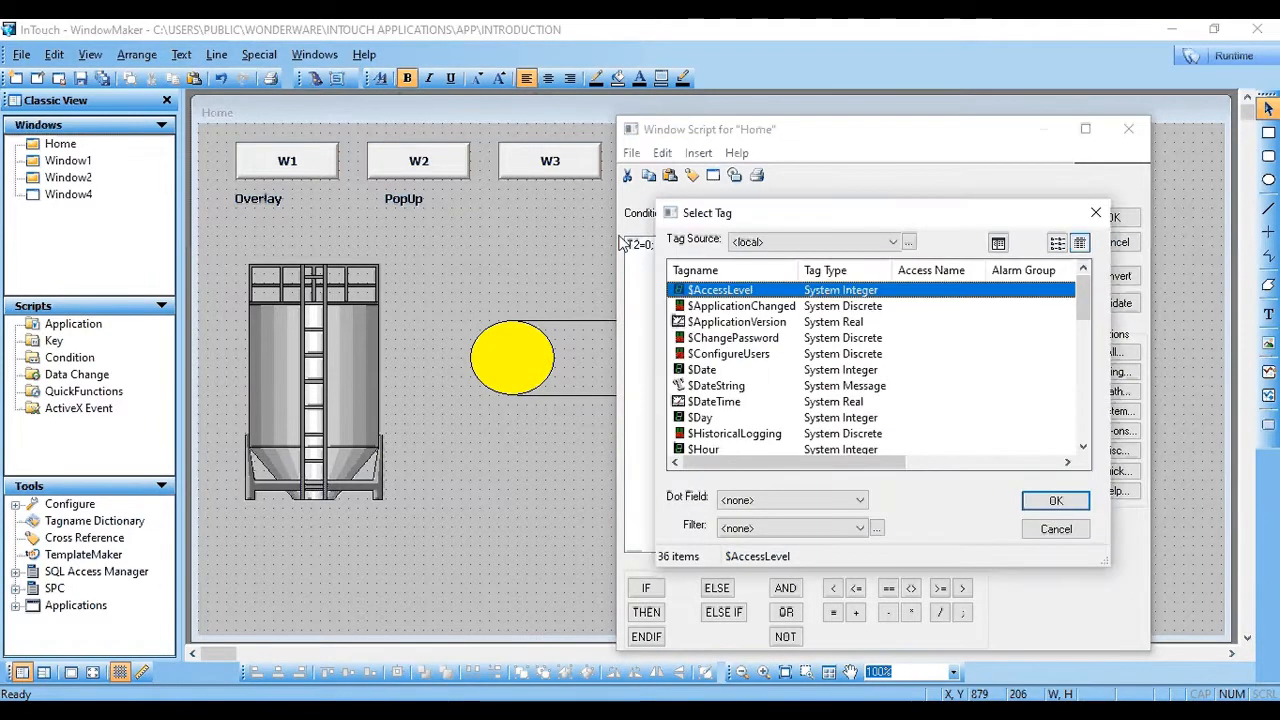
left_click(1095, 213)
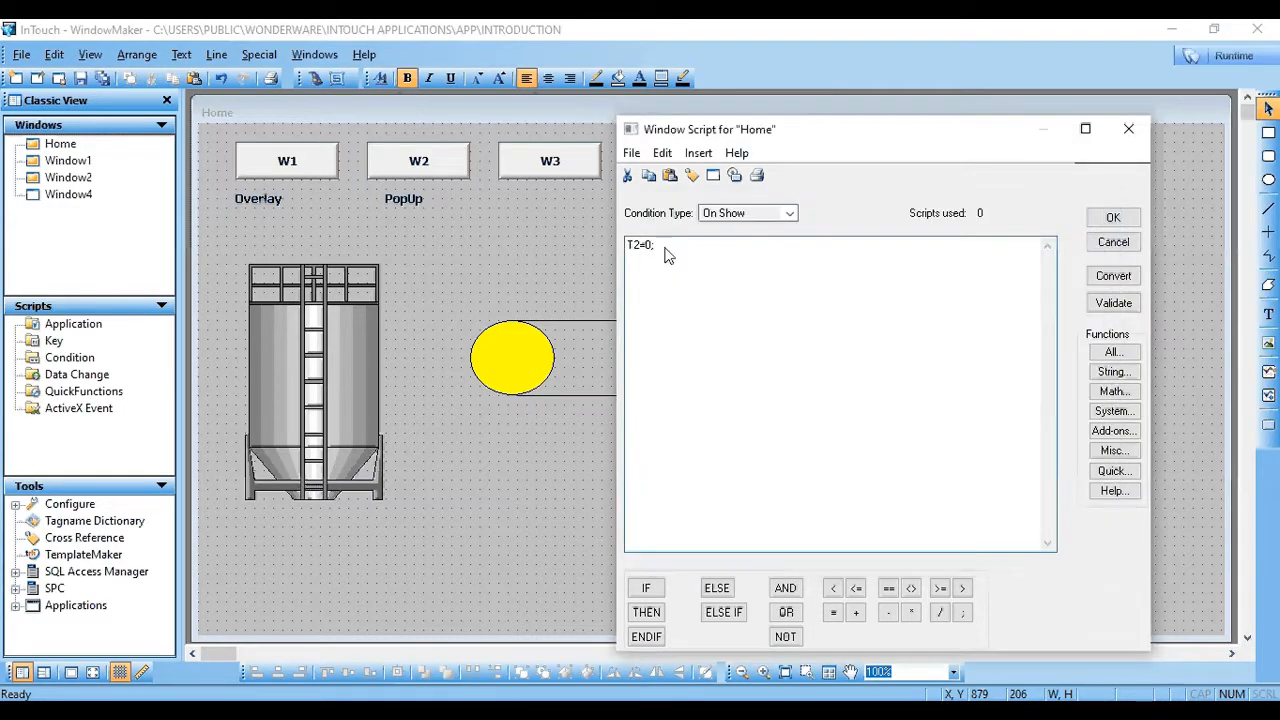
left_click(768, 281)
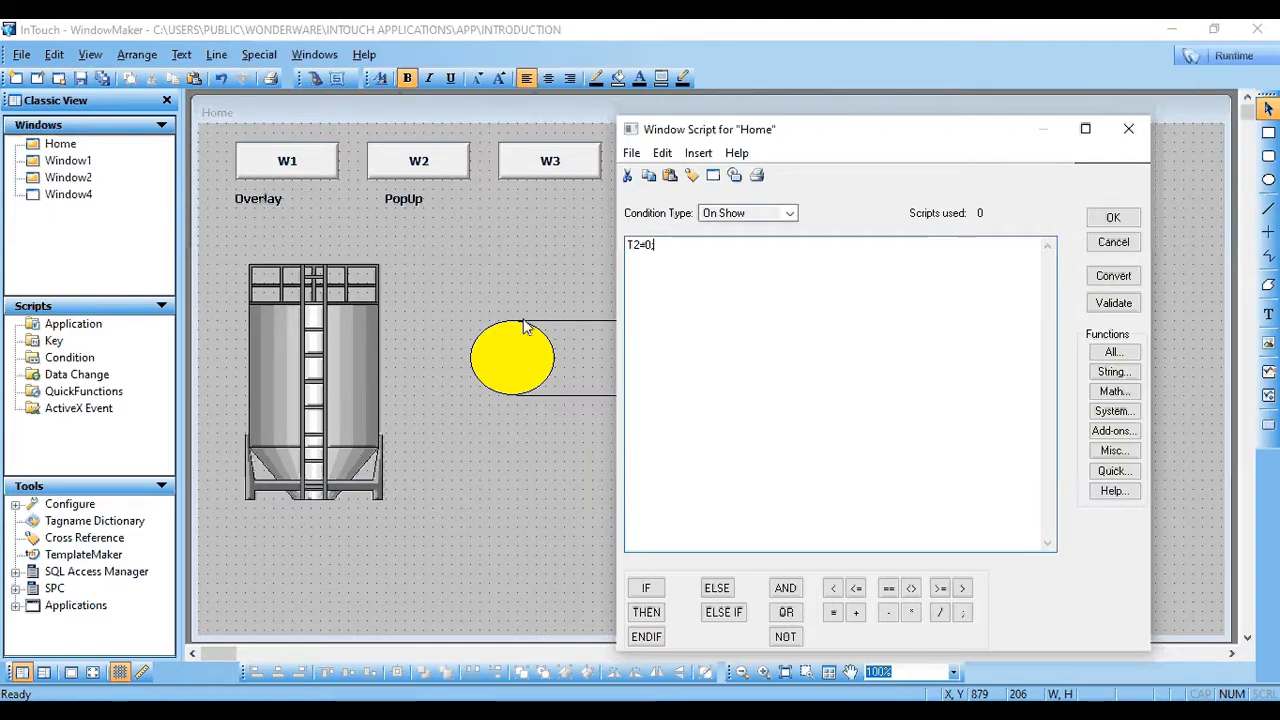
Add a While Showing script for Home reading T2 = t2 + 1; run every 100 msec, and accept the window scripts.
left_click(792, 216)
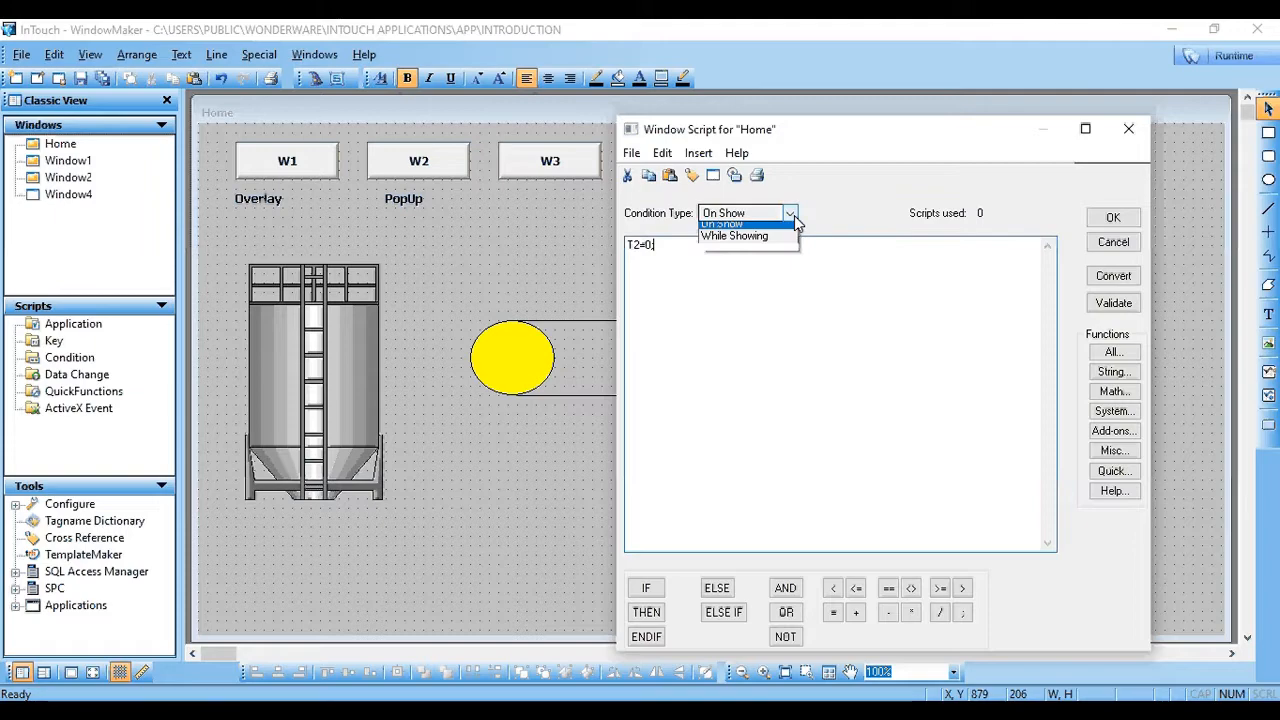
left_click(748, 242)
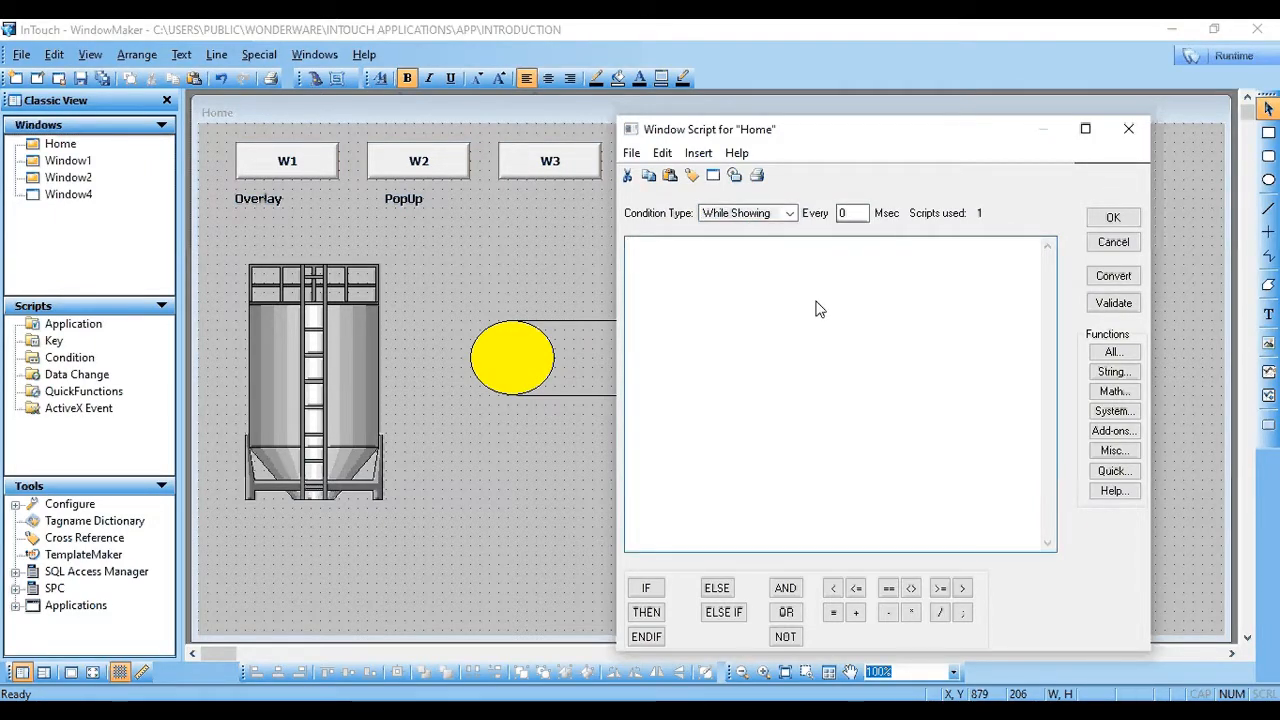
type("T2 =")
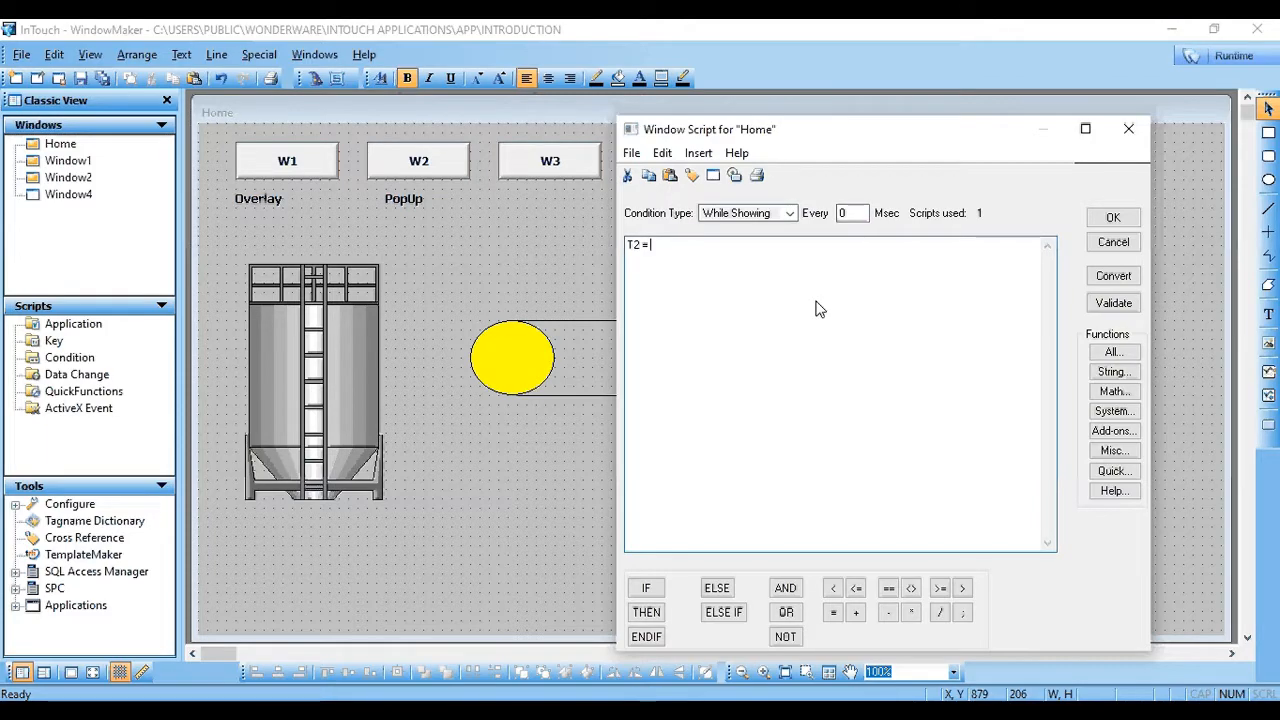
type(" t2")
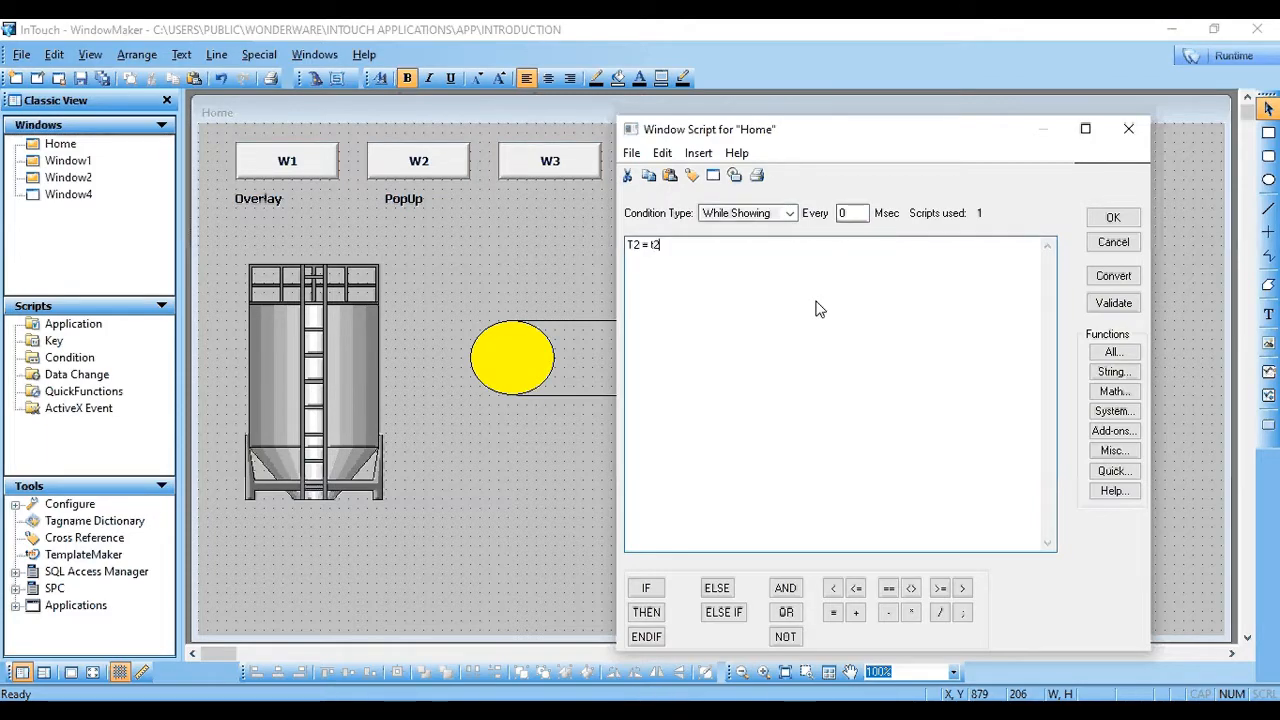
type("+ 1;")
left_click_drag(856, 215, 826, 222)
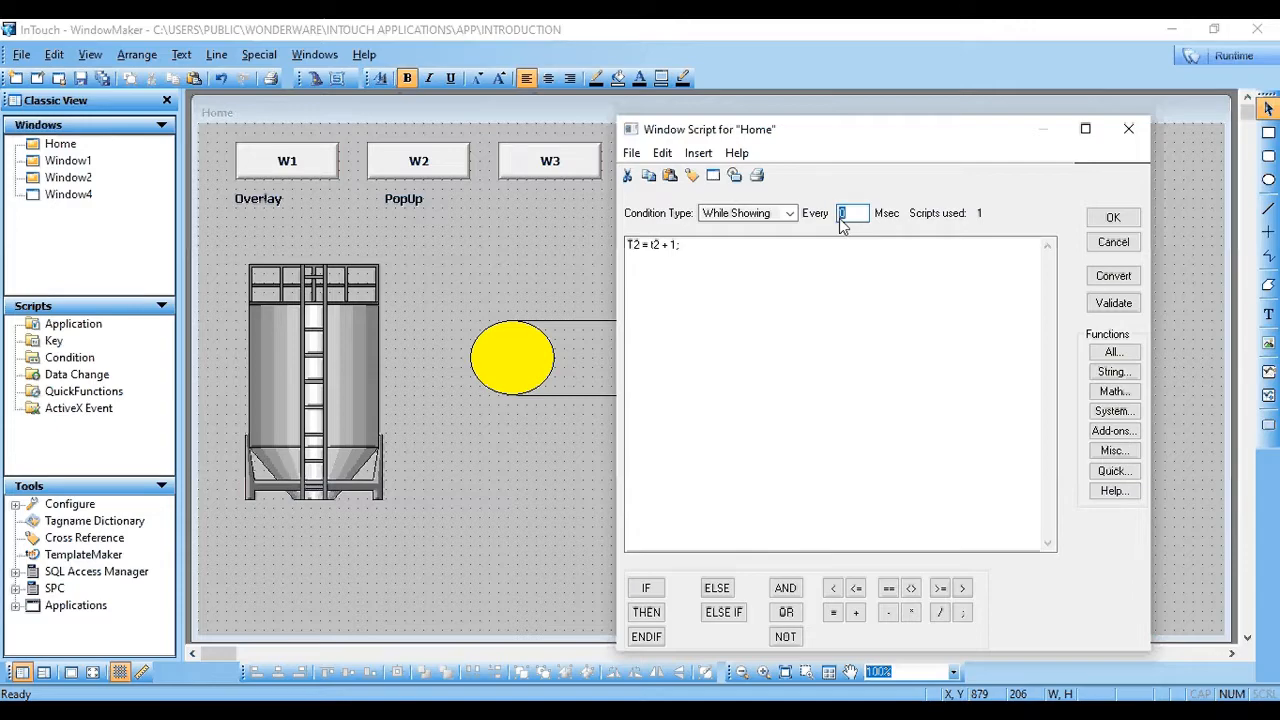
type("100")
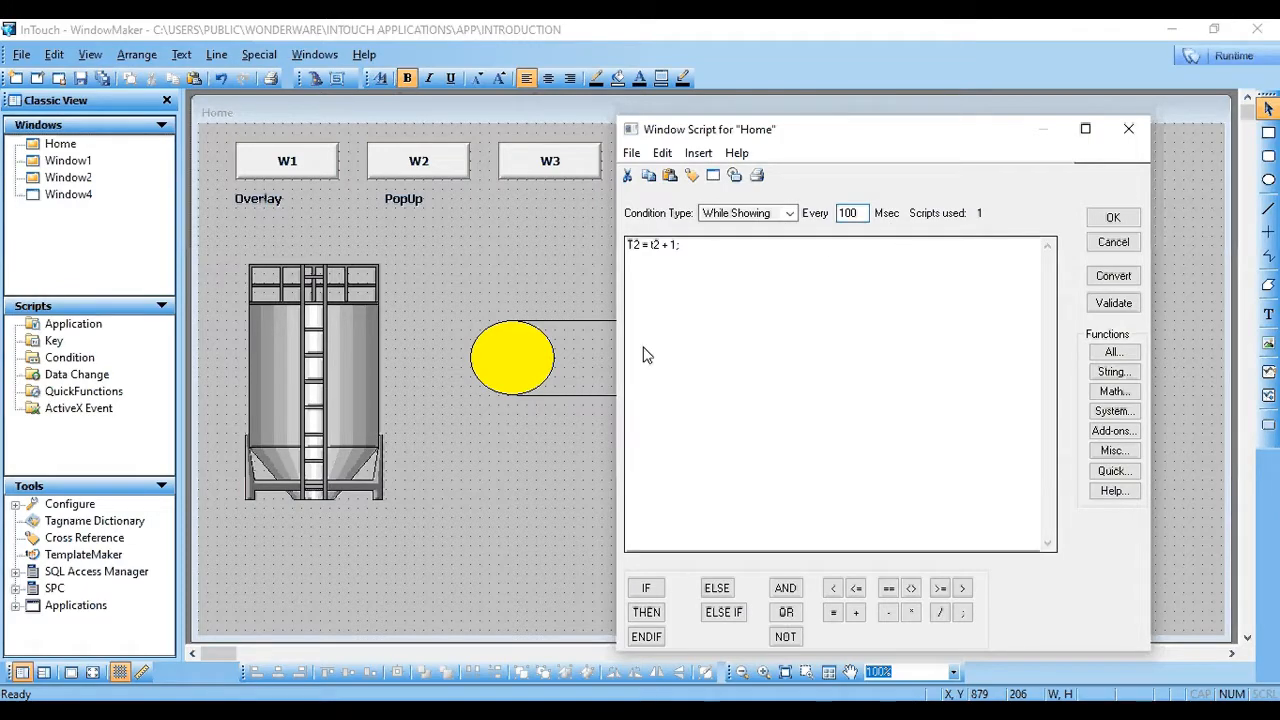
left_click(1116, 218)
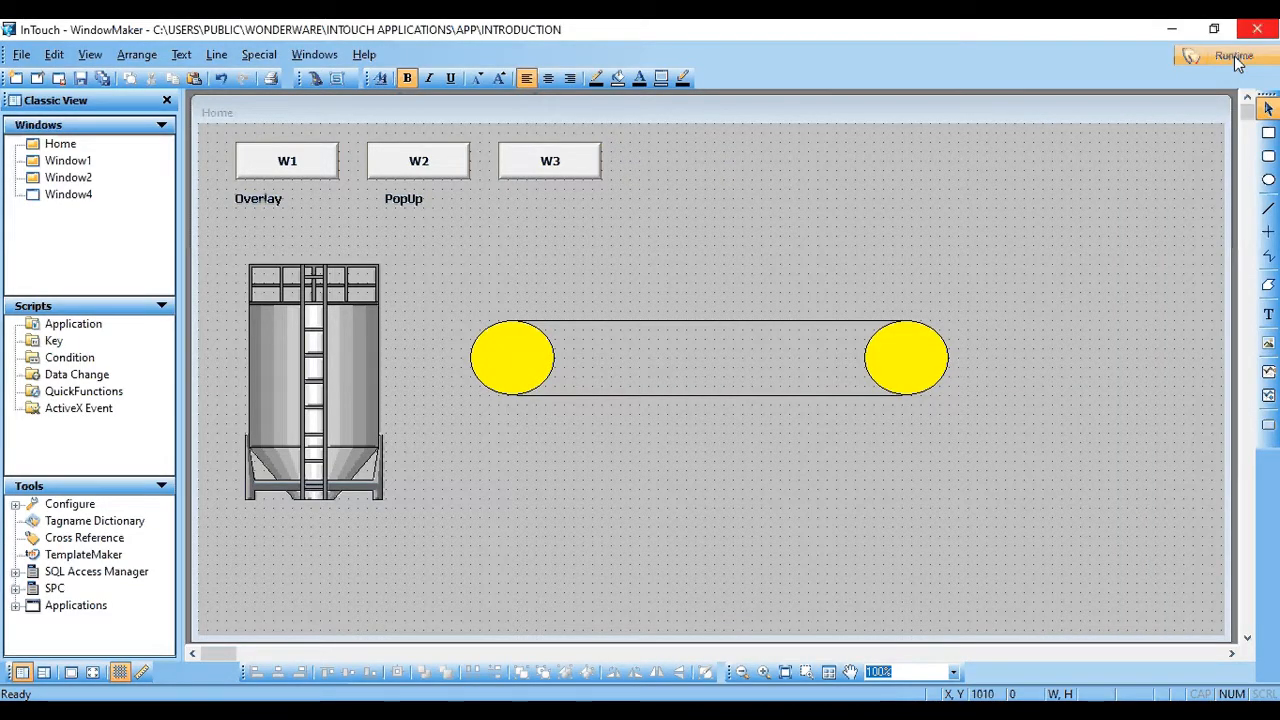
Run the application in WindowViewer, open the Home window to check the tank's fill animation, and return to WindowMaker.
left_click(1234, 57)
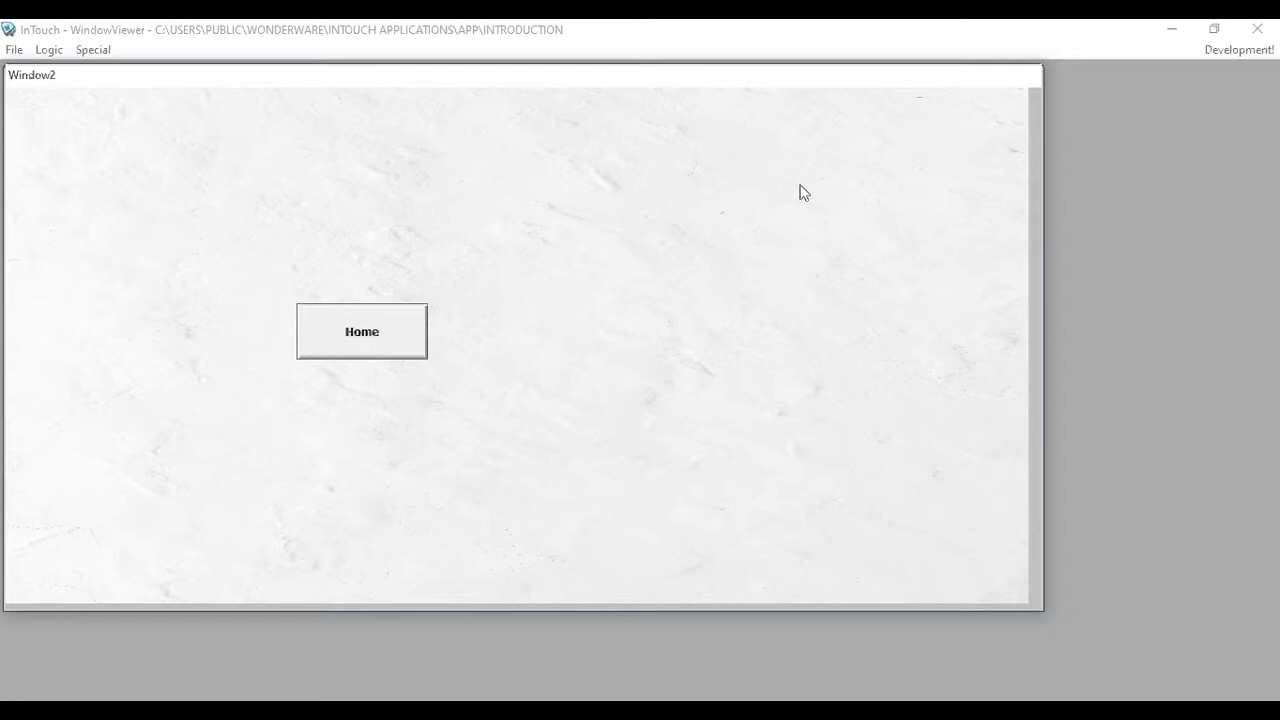
left_click(362, 331)
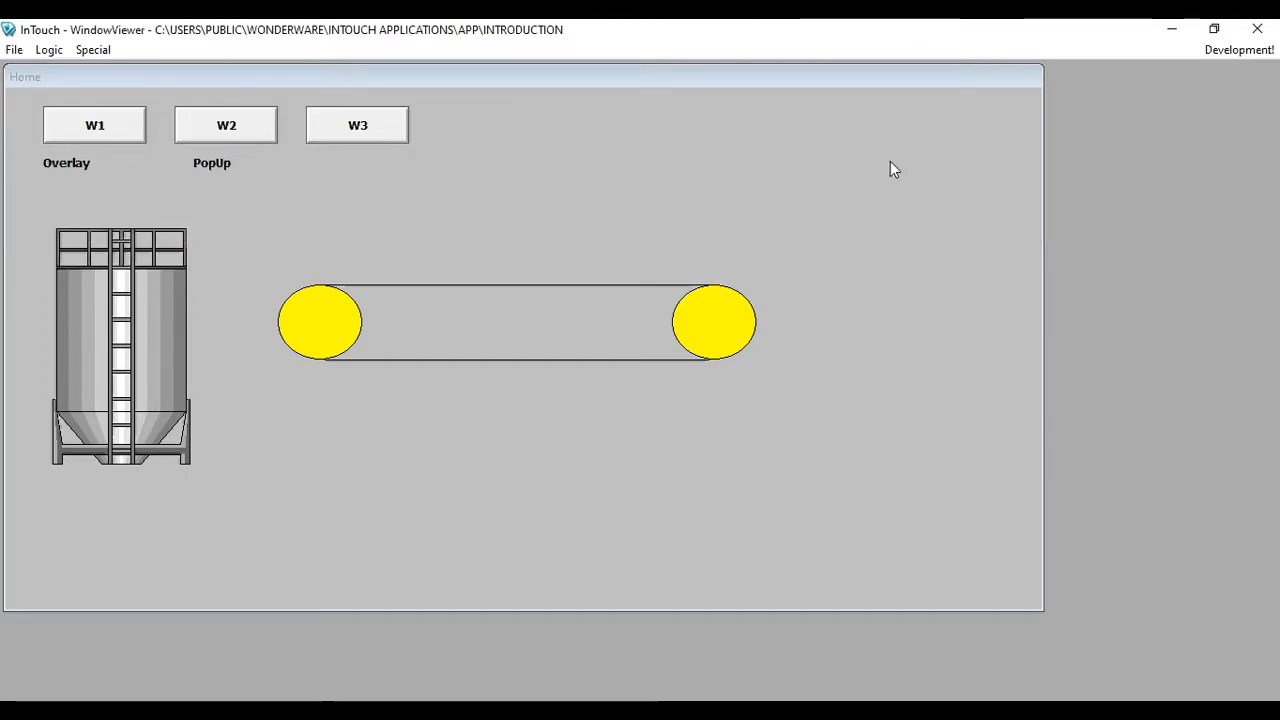
left_click(1242, 50)
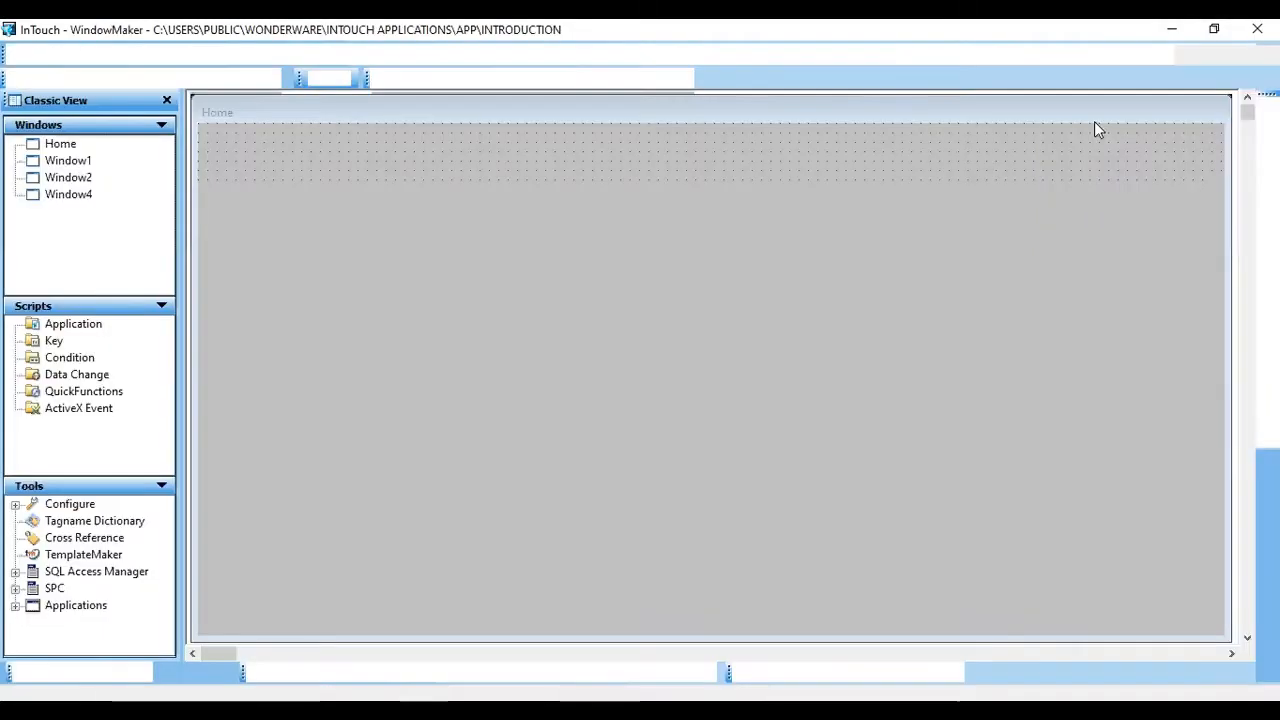